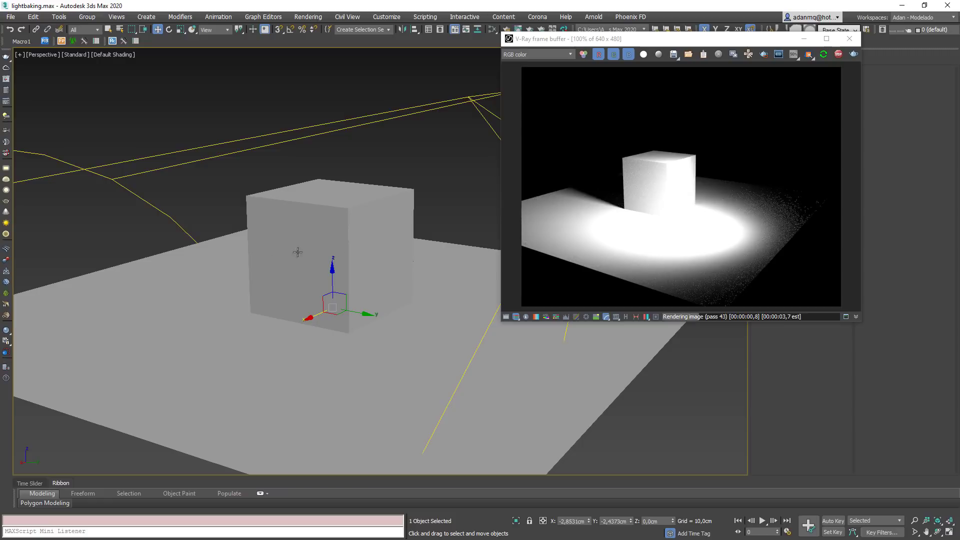
Examine the cube's lighting and cast shadow from several angles in the interactive render
{"action": "middle_click_drag", "start_coordinate": [298, 253], "coordinate": [491, 320], "text": "alt"}
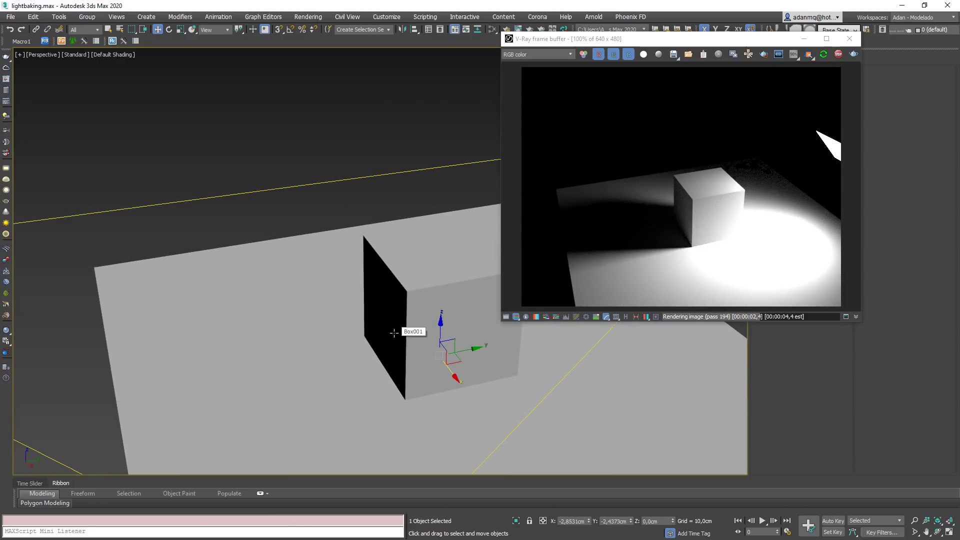
{"action": "middle_click_drag", "start_coordinate": [446, 375], "coordinate": [270, 308]}
{"action": "middle_click_drag", "start_coordinate": [368, 326], "coordinate": [282, 321], "text": "alt"}
{"action": "middle_click_drag", "start_coordinate": [282, 321], "coordinate": [373, 341]}
{"action": "middle_click_drag", "start_coordinate": [373, 340], "coordinate": [423, 329], "text": "alt"}
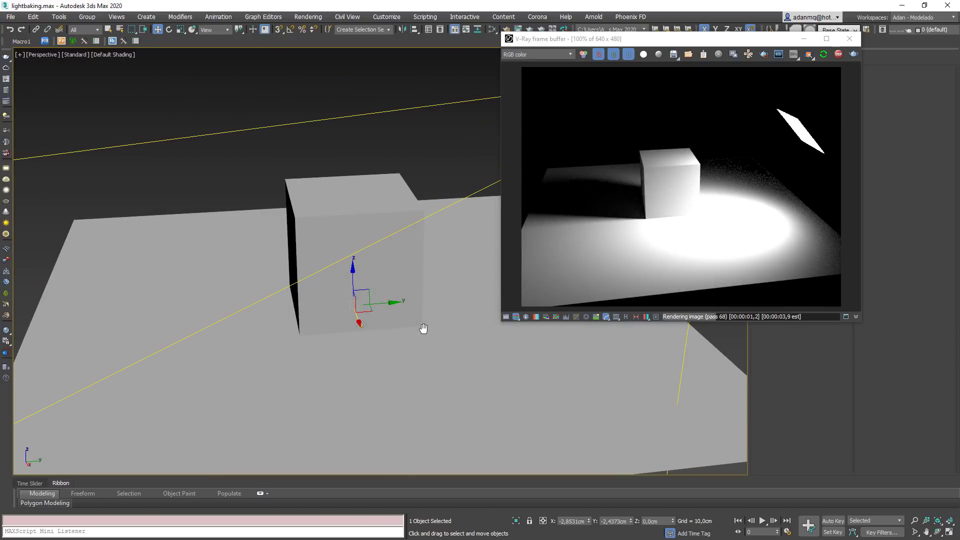
{"action": "middle_click_drag", "start_coordinate": [308, 379], "coordinate": [302, 357], "text": "alt"}
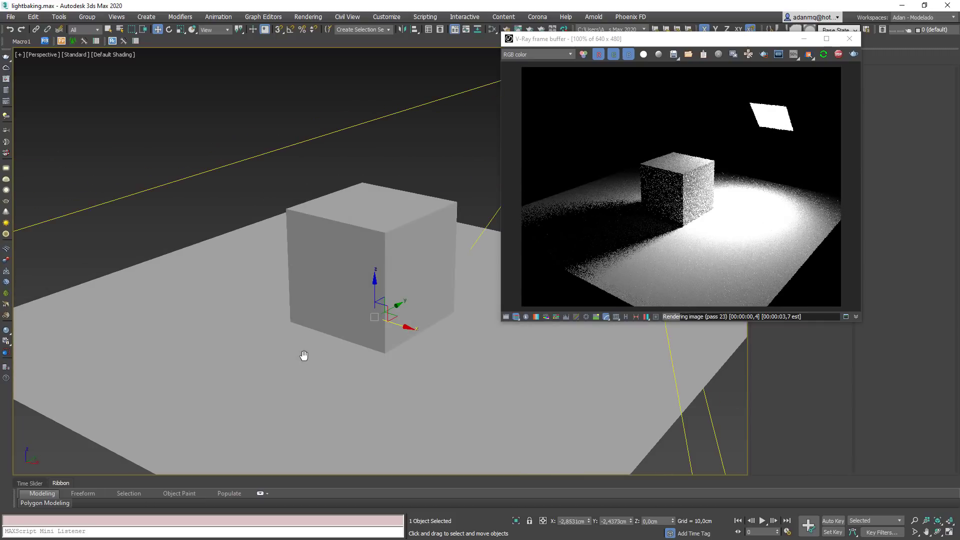
{"action": "middle_click_drag", "start_coordinate": [393, 305], "coordinate": [331, 304], "text": "alt"}
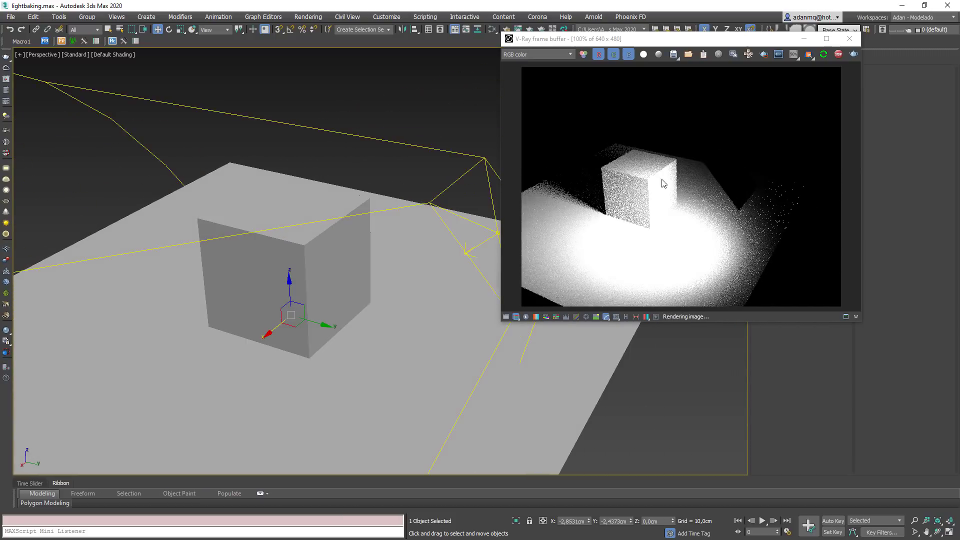
{"action": "middle_click_drag", "start_coordinate": [176, 364], "coordinate": [261, 330], "text": "alt"}
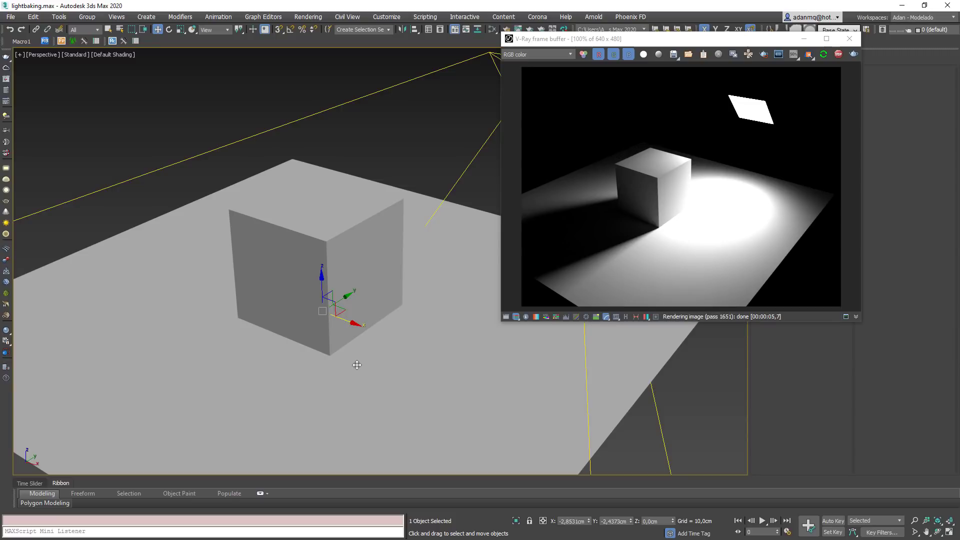
{"action": "middle_click_drag", "start_coordinate": [345, 365], "coordinate": [302, 362], "text": "alt"}
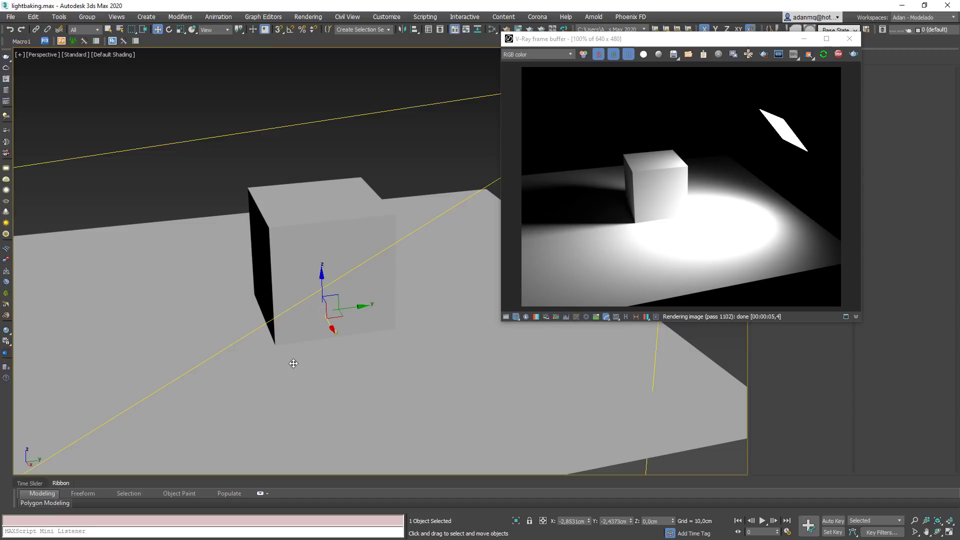
{"action": "scroll", "coordinate": [332, 280], "scroll_direction": "down", "scroll_amount": 5}
{"action": "middle_click_drag", "start_coordinate": [333, 281], "coordinate": [345, 285], "text": "alt"}
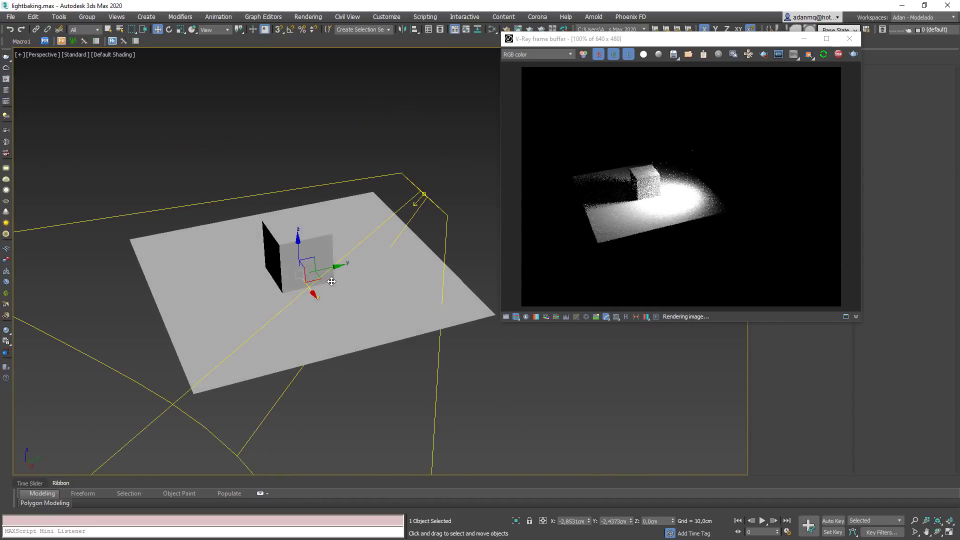
{"action": "scroll", "coordinate": [305, 254], "scroll_direction": "up", "scroll_amount": 4}
{"action": "middle_click_drag", "start_coordinate": [283, 248], "coordinate": [351, 303], "text": "alt"}
{"action": "scroll", "coordinate": [287, 293], "scroll_direction": "down", "scroll_amount": 4}
{"action": "scroll", "coordinate": [288, 300], "scroll_direction": "up", "scroll_amount": 4}
{"action": "scroll", "coordinate": [307, 298], "scroll_direction": "down", "scroll_amount": 4}
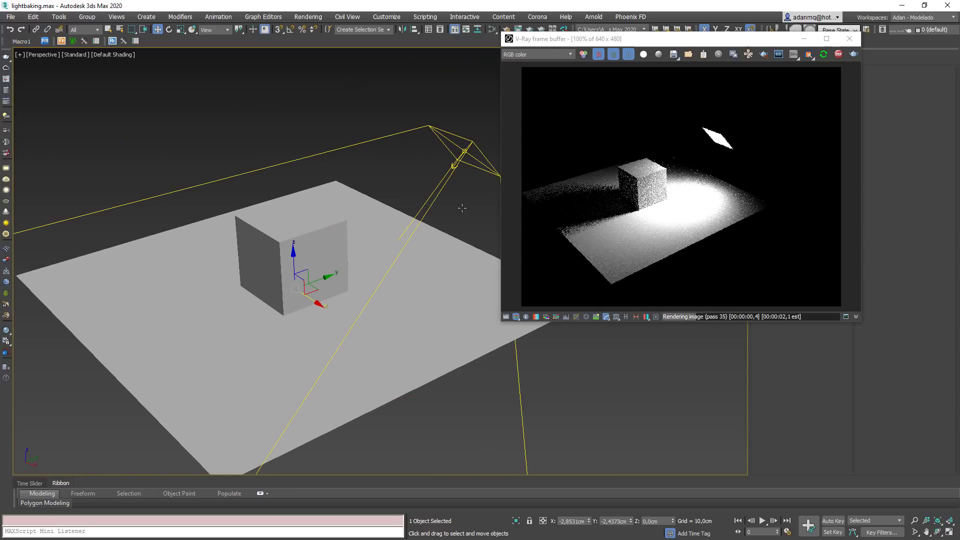
Select the V-Ray light above the plane and move it along the X axis to about 9.09 cm
{"action": "left_click", "coordinate": [401, 206]}
{"action": "middle_click_drag", "start_coordinate": [325, 206], "coordinate": [373, 209], "text": "alt"}
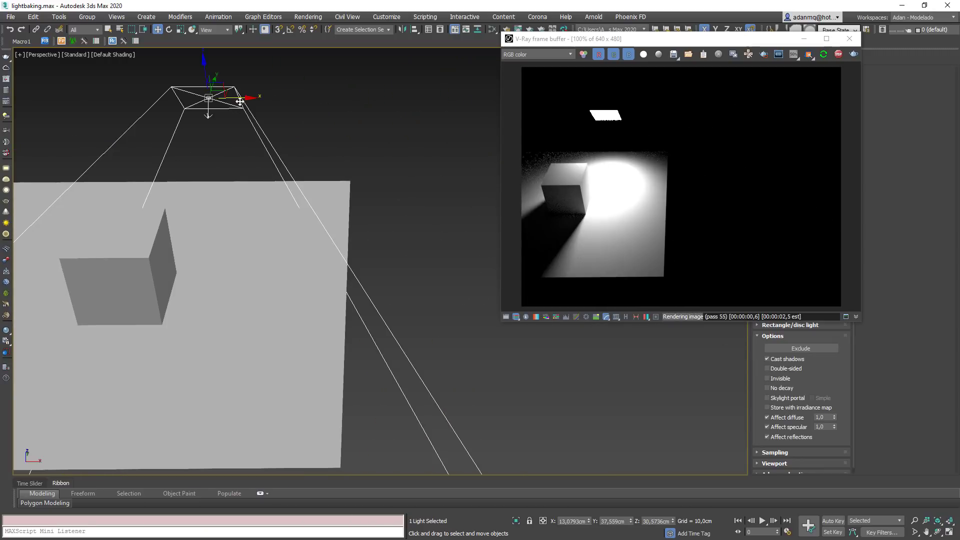
{"action": "left_click_drag", "start_coordinate": [237, 100], "coordinate": [293, 111]}
{"action": "middle_click_drag", "start_coordinate": [292, 110], "coordinate": [347, 143], "text": "alt"}
{"action": "left_click_drag", "start_coordinate": [433, 144], "coordinate": [388, 129]}
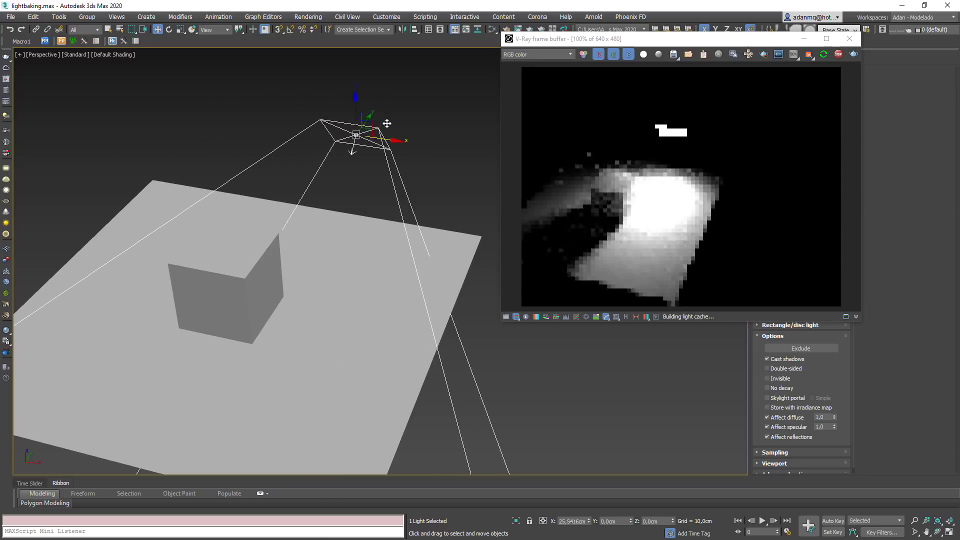
{"action": "middle_click_drag", "start_coordinate": [382, 205], "coordinate": [272, 240], "text": "alt"}
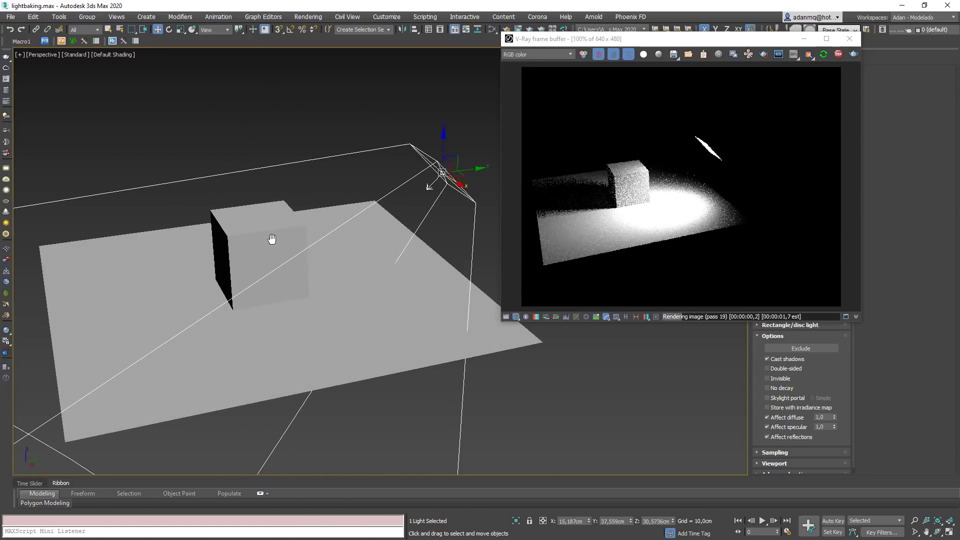
{"action": "middle_click_drag", "start_coordinate": [349, 263], "coordinate": [478, 273], "text": "alt"}
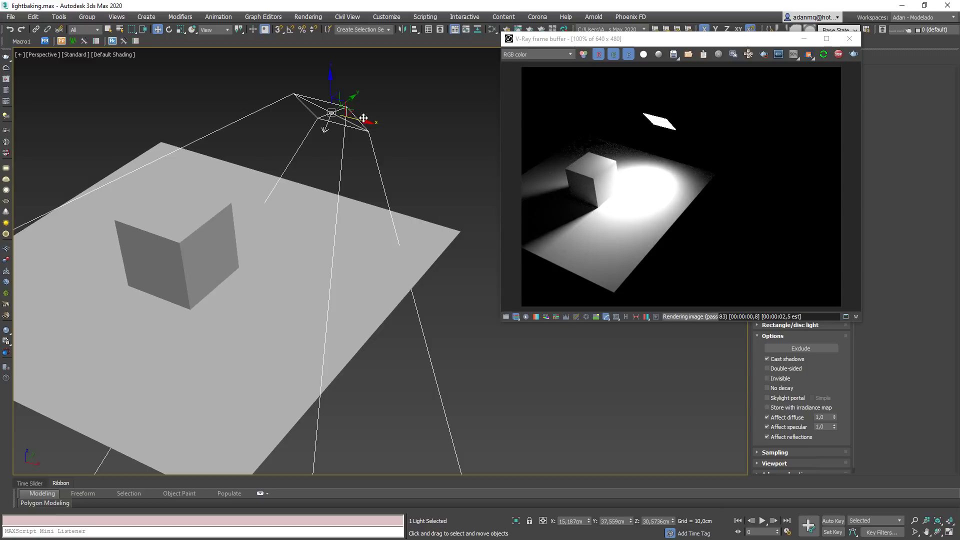
{"action": "left_click_drag", "start_coordinate": [364, 118], "coordinate": [342, 115]}
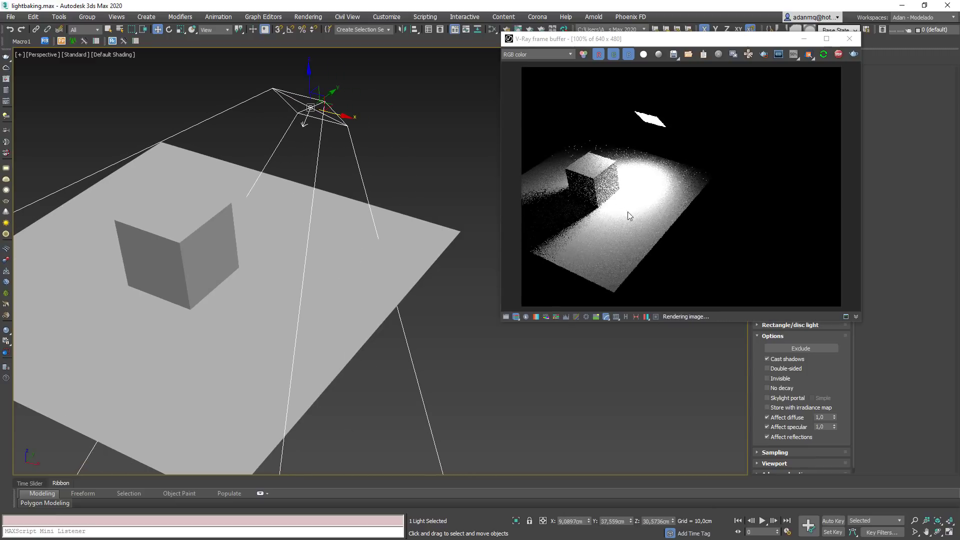
Check the cube's shading up close in the render, stop the interactive rendering and close the frame buffer
{"action": "middle_click_drag", "start_coordinate": [332, 270], "coordinate": [277, 240], "text": "alt"}
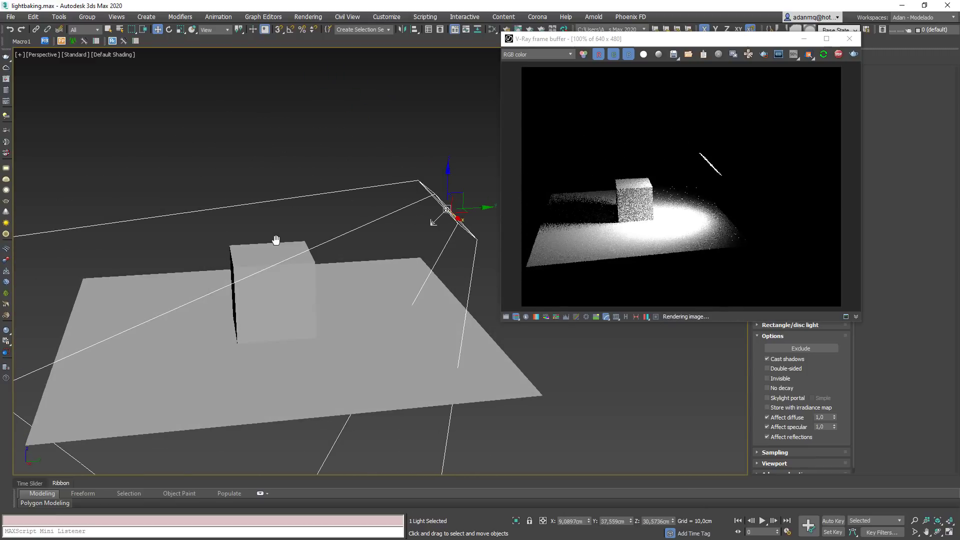
{"action": "middle_click_drag", "start_coordinate": [319, 295], "coordinate": [366, 281]}
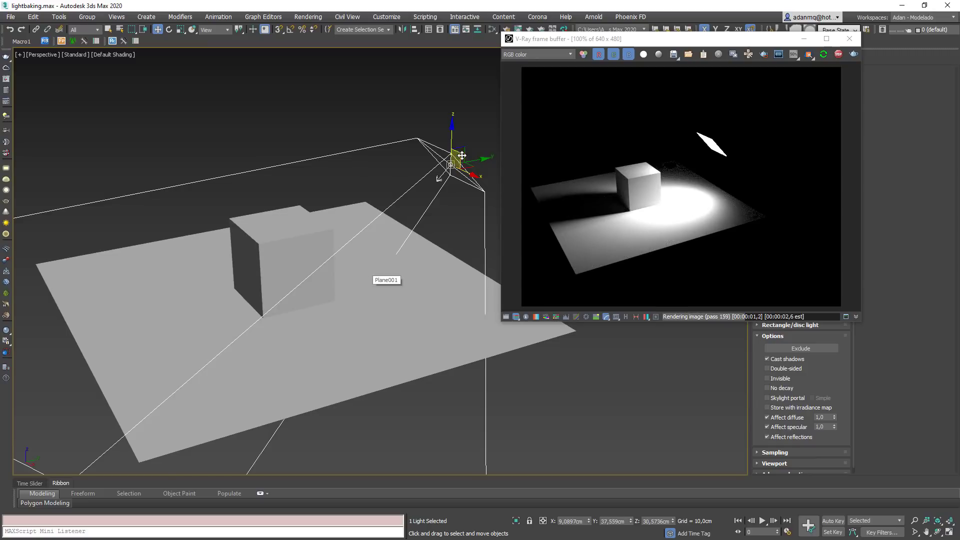
{"action": "scroll", "coordinate": [695, 206], "scroll_direction": "up", "scroll_amount": 1}
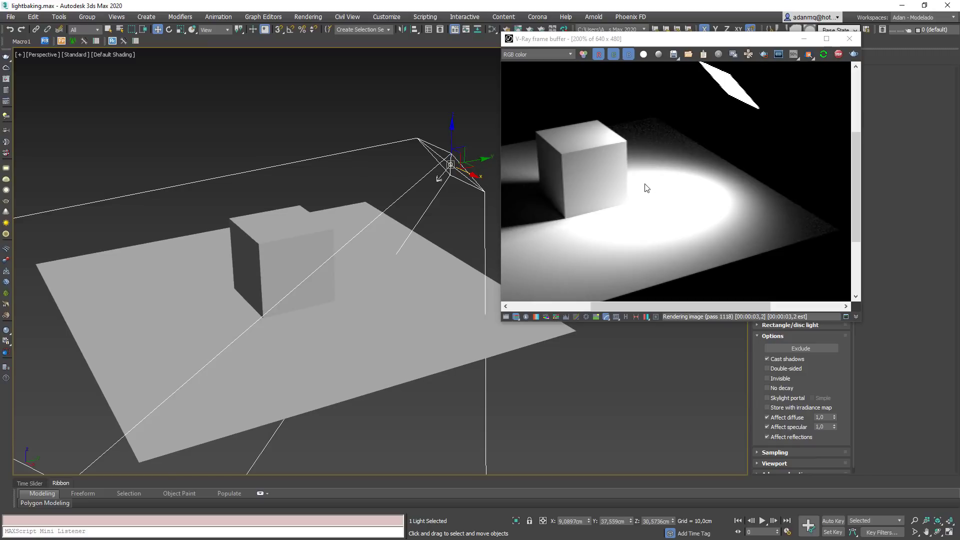
{"action": "scroll", "coordinate": [642, 185], "scroll_direction": "down", "scroll_amount": 1}
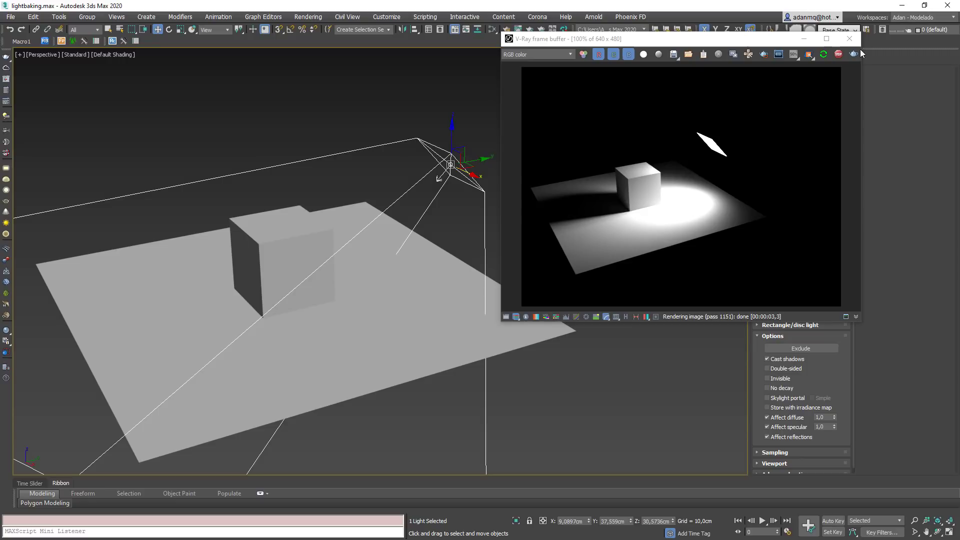
{"action": "left_click", "coordinate": [838, 54]}
{"action": "left_click", "coordinate": [609, 256]}
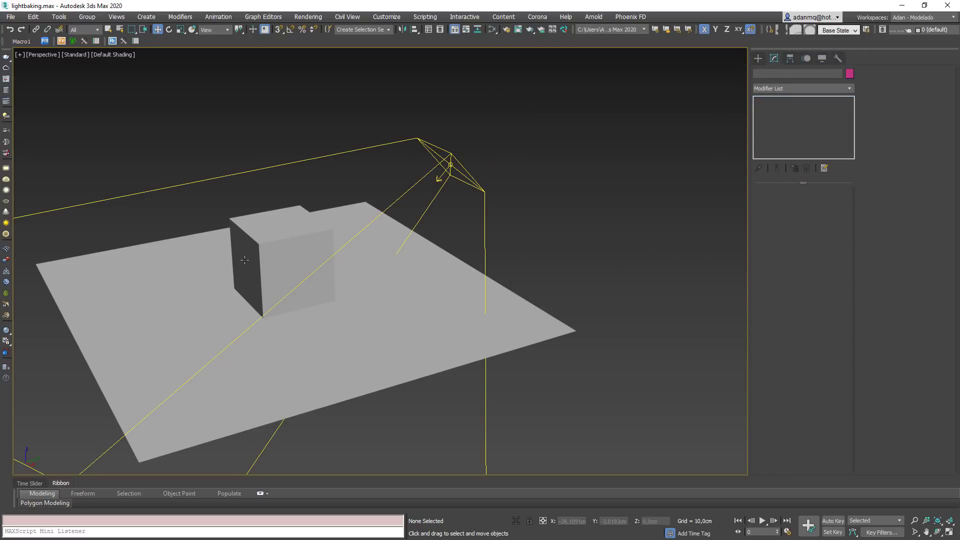
Select the cube and display the scene with edged faces
{"action": "left_click", "coordinate": [262, 250]}
{"action": "key", "text": "F4"}
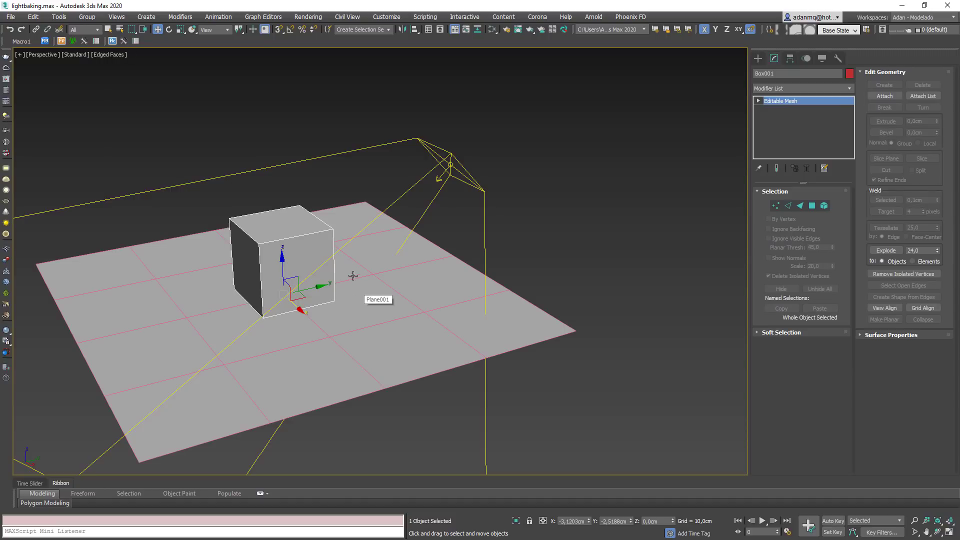
{"action": "middle_click_drag", "start_coordinate": [351, 276], "coordinate": [304, 261], "text": "alt"}
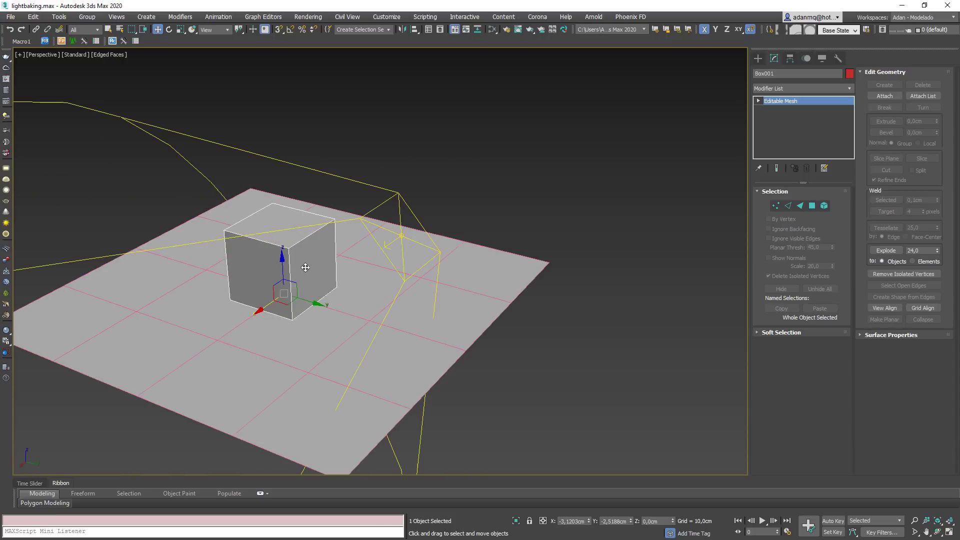
Examine the cube's side faces by selecting them at polygon level, and return to the object level
{"action": "left_click", "coordinate": [812, 206]}
{"action": "left_click", "coordinate": [321, 272]}
{"action": "middle_click_drag", "start_coordinate": [205, 330], "coordinate": [311, 330], "text": "alt"}
{"action": "left_click", "coordinate": [309, 291], "text": "ctrl"}
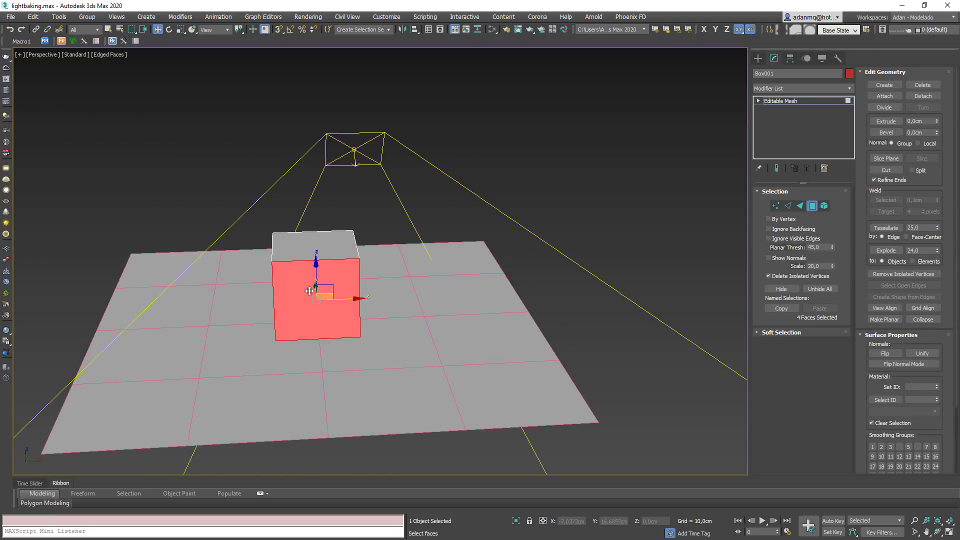
{"action": "middle_click_drag", "start_coordinate": [425, 291], "coordinate": [336, 287], "text": "alt"}
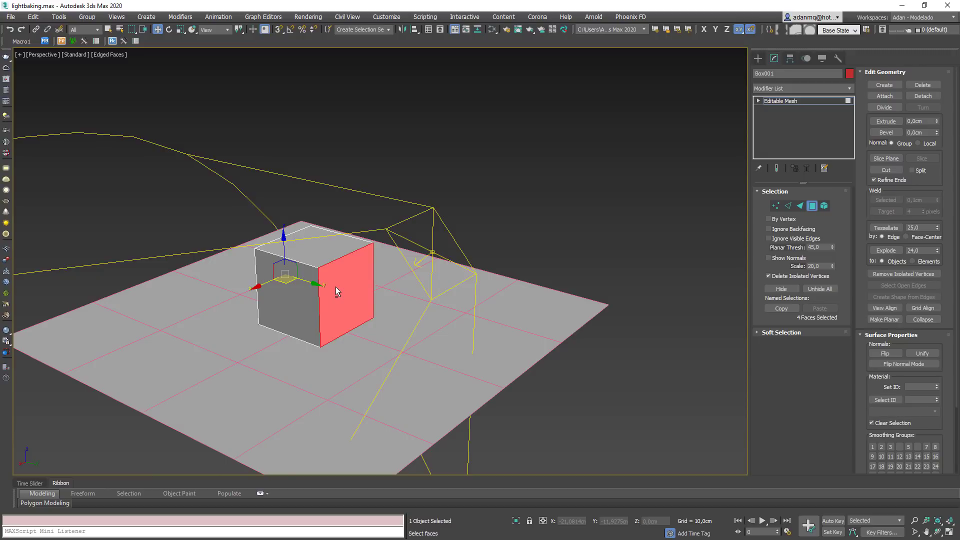
{"action": "middle_click_drag", "start_coordinate": [248, 322], "coordinate": [295, 336], "text": "alt"}
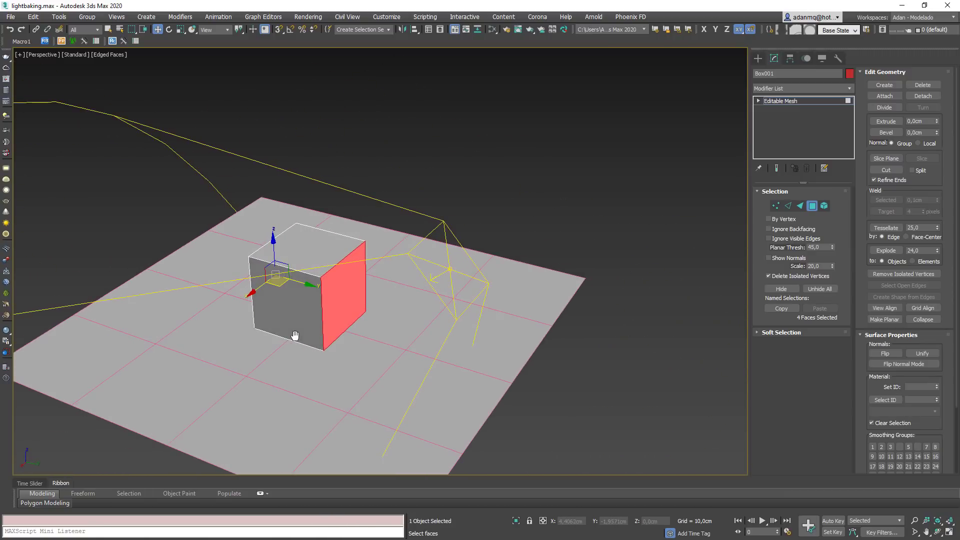
{"action": "left_click", "coordinate": [355, 310]}
{"action": "left_click", "coordinate": [810, 207]}
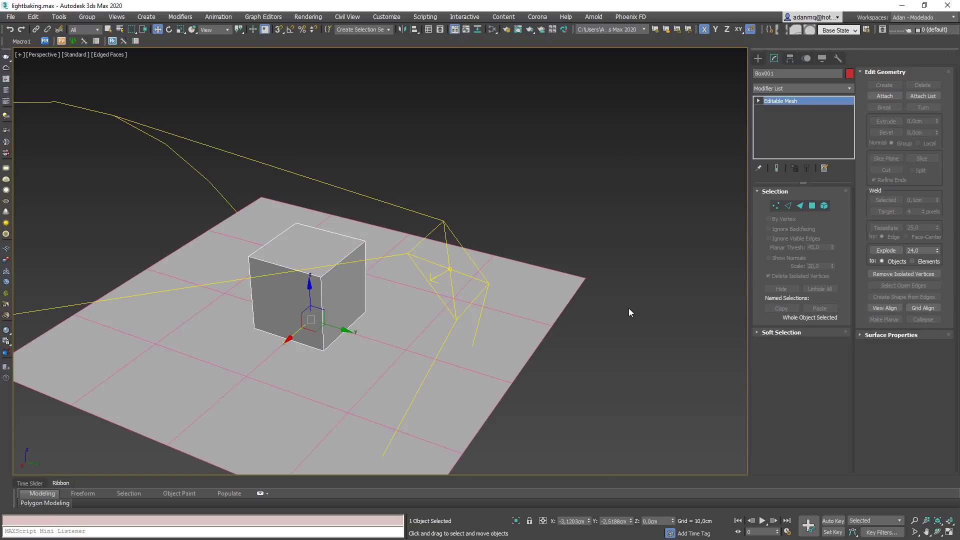
Add an Unwrap UVW modifier to the cube and open its UV editor
{"action": "left_click", "coordinate": [790, 89]}
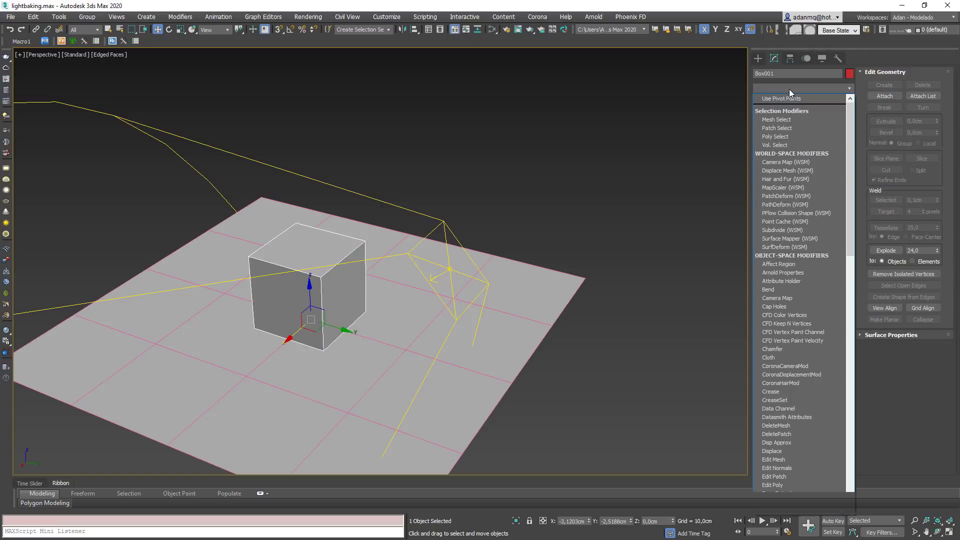
{"action": "key", "text": "u"}
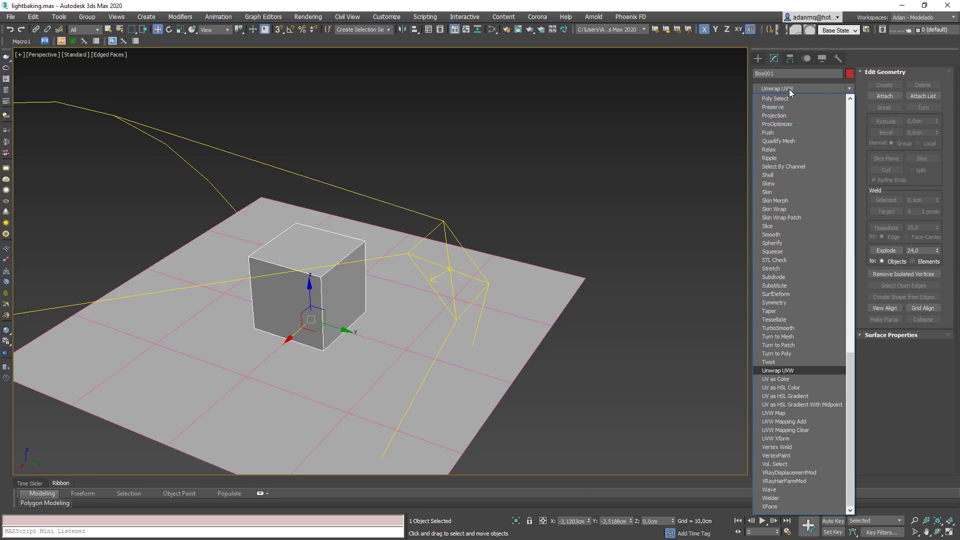
{"action": "left_click", "coordinate": [803, 372]}
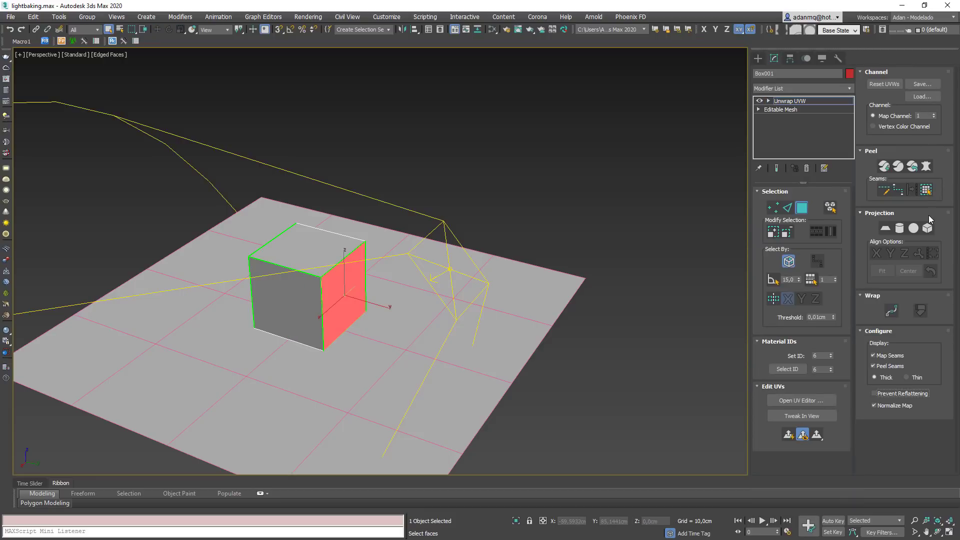
{"action": "left_click", "coordinate": [802, 400]}
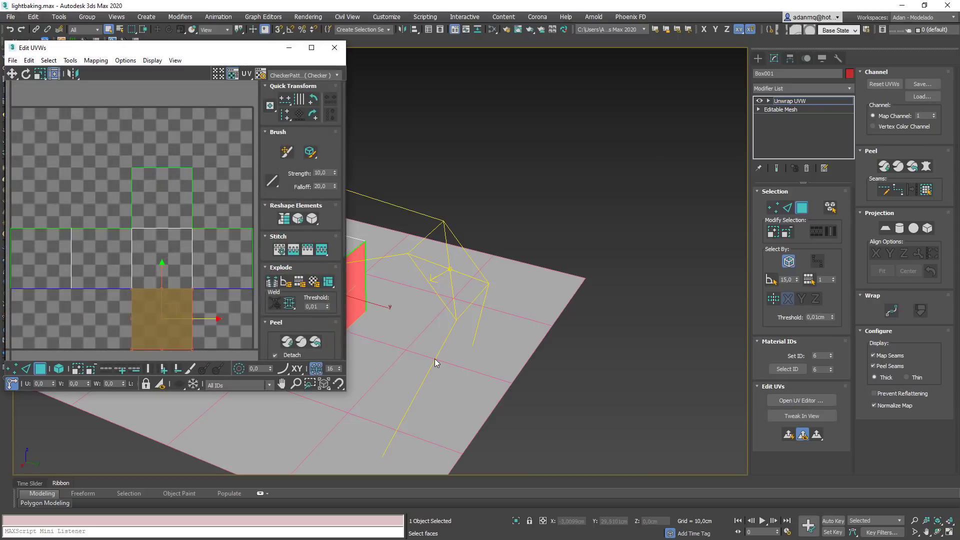
Examine how the cube's faces are laid out in UV space by selecting them one by one, and close the UV editor
{"action": "left_click", "coordinate": [164, 248]}
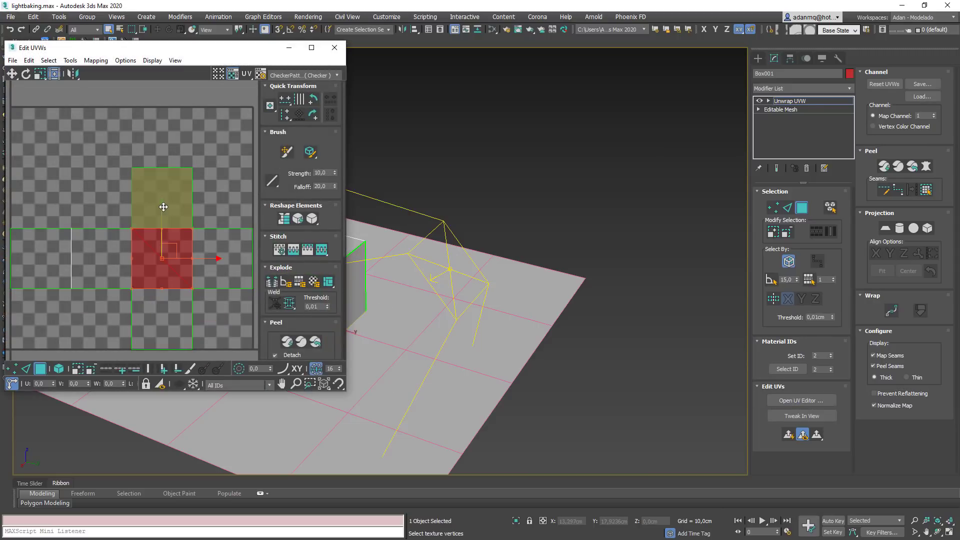
{"action": "left_click", "coordinate": [232, 178]}
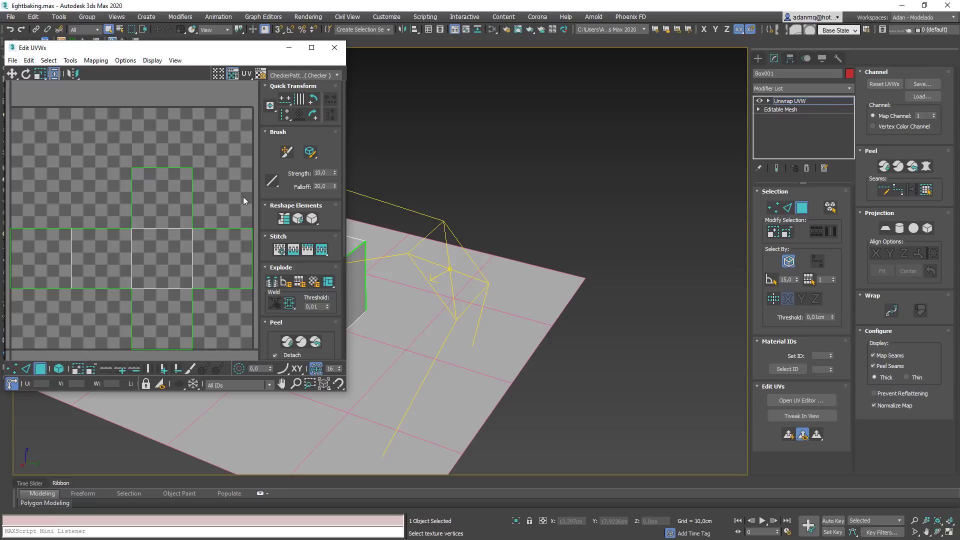
{"action": "left_click", "coordinate": [198, 258]}
{"action": "left_click", "coordinate": [156, 263]}
{"action": "left_click", "coordinate": [161, 206]}
{"action": "left_click", "coordinate": [102, 261]}
{"action": "left_click", "coordinate": [61, 255]}
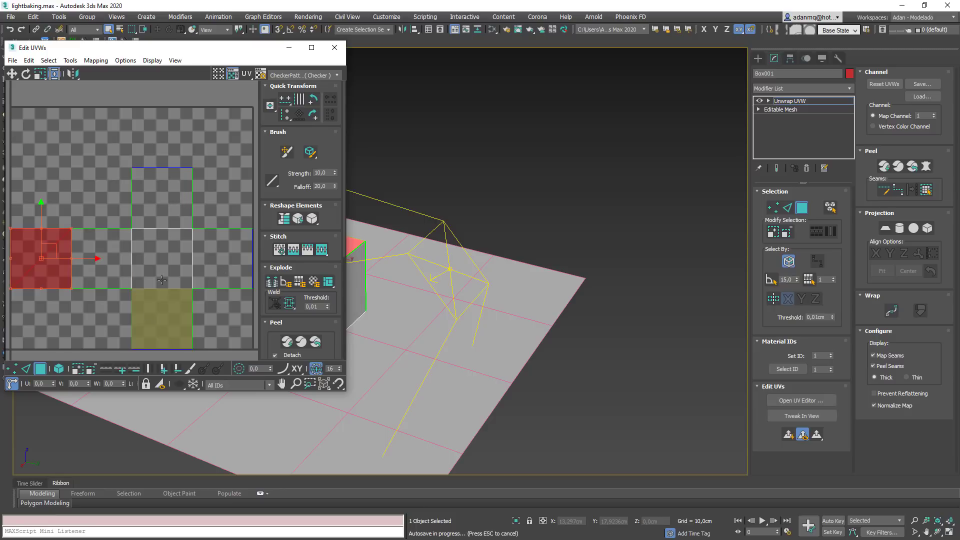
{"action": "left_click", "coordinate": [106, 251]}
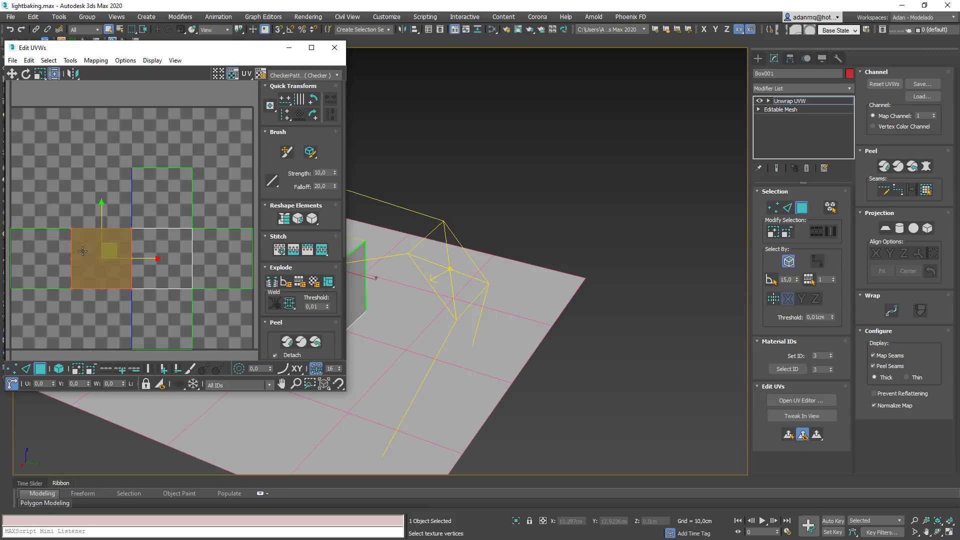
{"action": "left_click", "coordinate": [97, 184]}
{"action": "left_click", "coordinate": [335, 48]}
Leave the polygon selection level of the cube's Unwrap UVW modifier
{"action": "middle_click_drag", "start_coordinate": [330, 302], "coordinate": [409, 305], "text": "alt"}
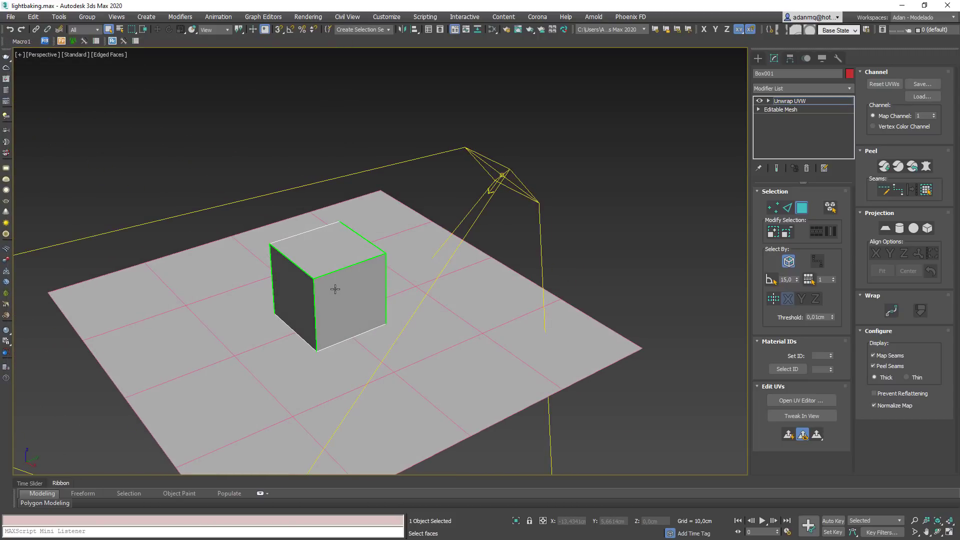
{"action": "left_click", "coordinate": [804, 210]}
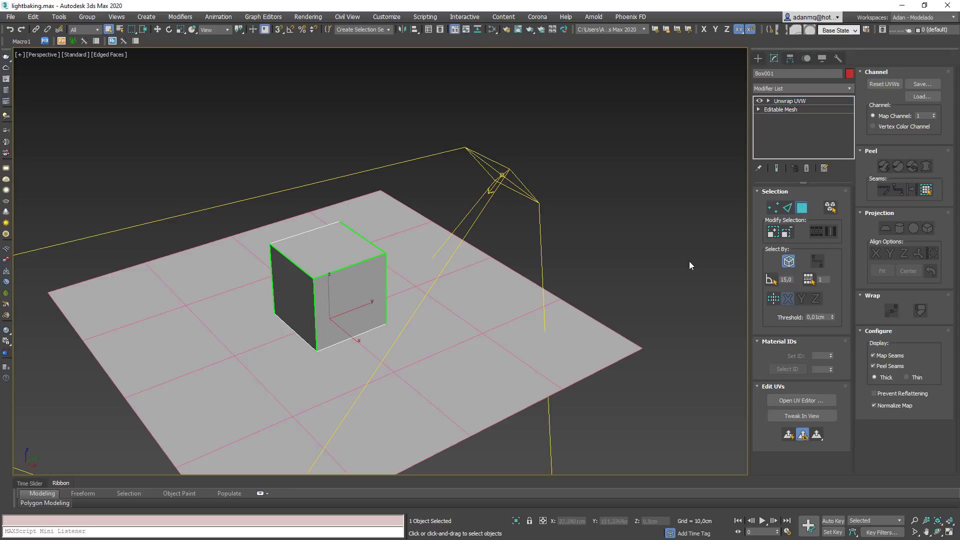
{"action": "left_click", "coordinate": [689, 262]}
{"action": "left_click", "coordinate": [336, 291]}
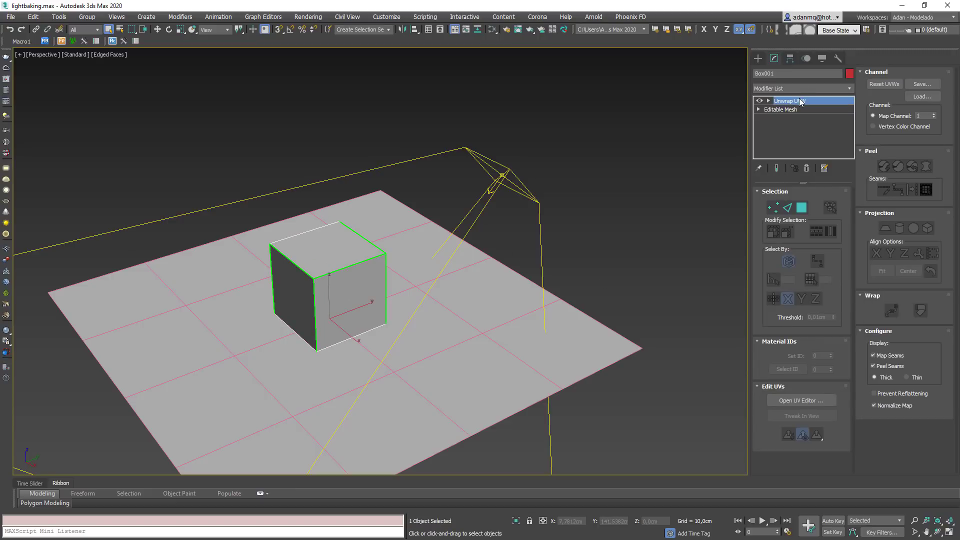
Delete the Unwrap UVW modifier from the cube
{"action": "right_click", "coordinate": [801, 102]}
{"action": "left_click", "coordinate": [833, 187]}
{"action": "left_click", "coordinate": [535, 318]}
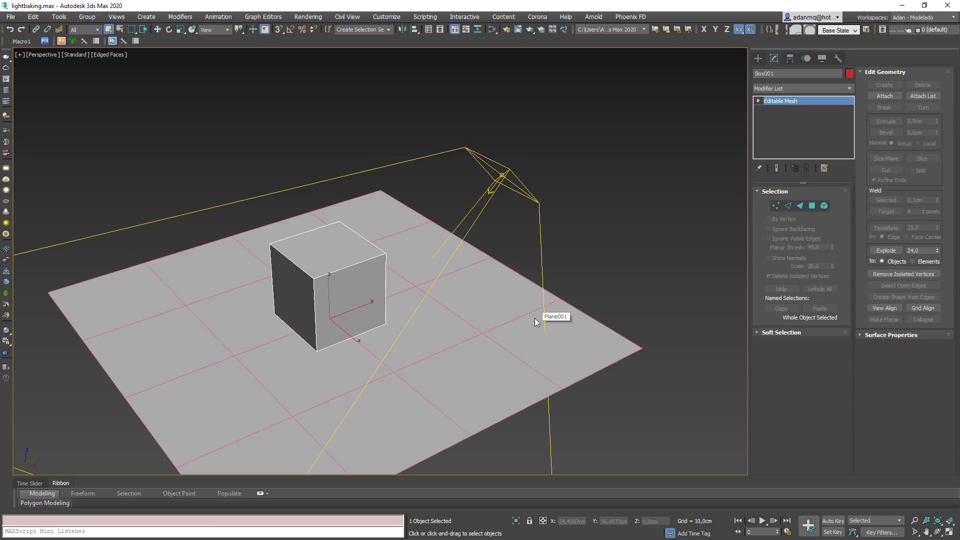
Bake the cube's lighting with Render To Texture, with the baked material set for rendering
{"action": "middle_click_drag", "start_coordinate": [403, 365], "coordinate": [379, 349]}
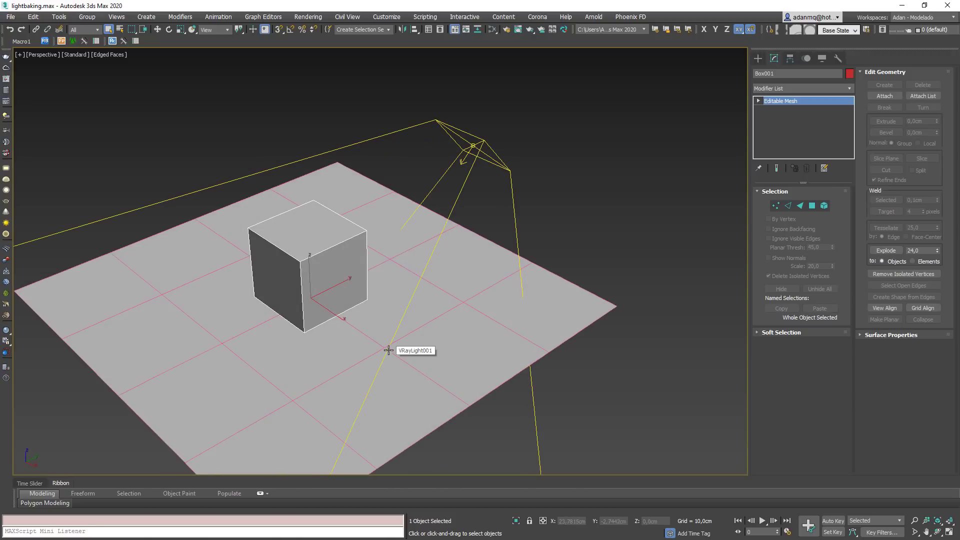
{"action": "middle_click_drag", "start_coordinate": [333, 303], "coordinate": [321, 264]}
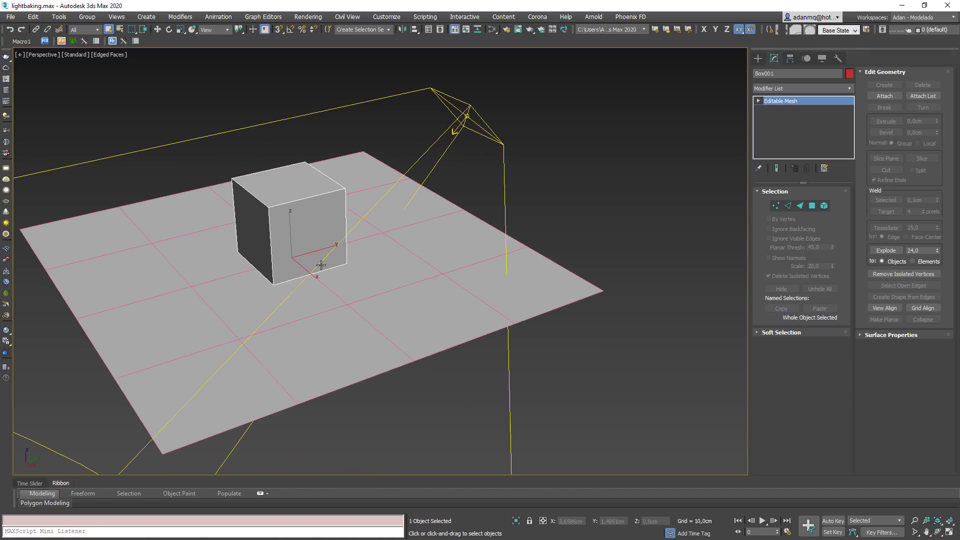
{"action": "key", "text": "0"}
{"action": "left_click", "coordinate": [369, 272]}
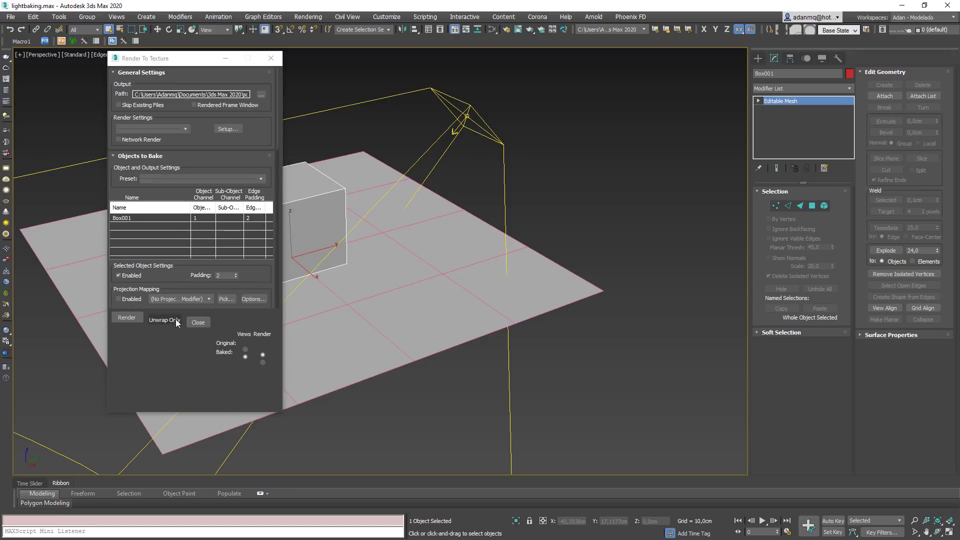
{"action": "left_click", "coordinate": [262, 362]}
{"action": "middle_click_drag", "start_coordinate": [326, 225], "coordinate": [343, 238]}
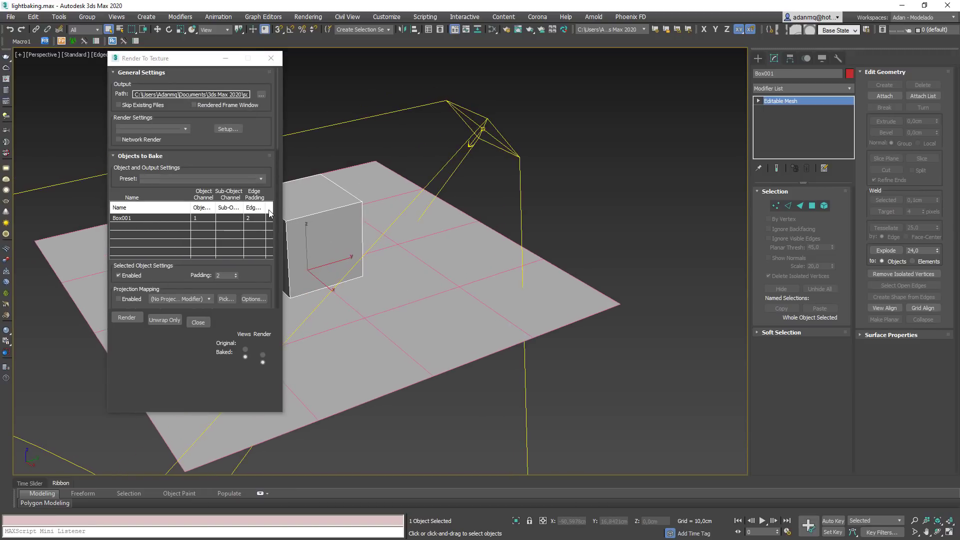
{"action": "left_click", "coordinate": [127, 318]}
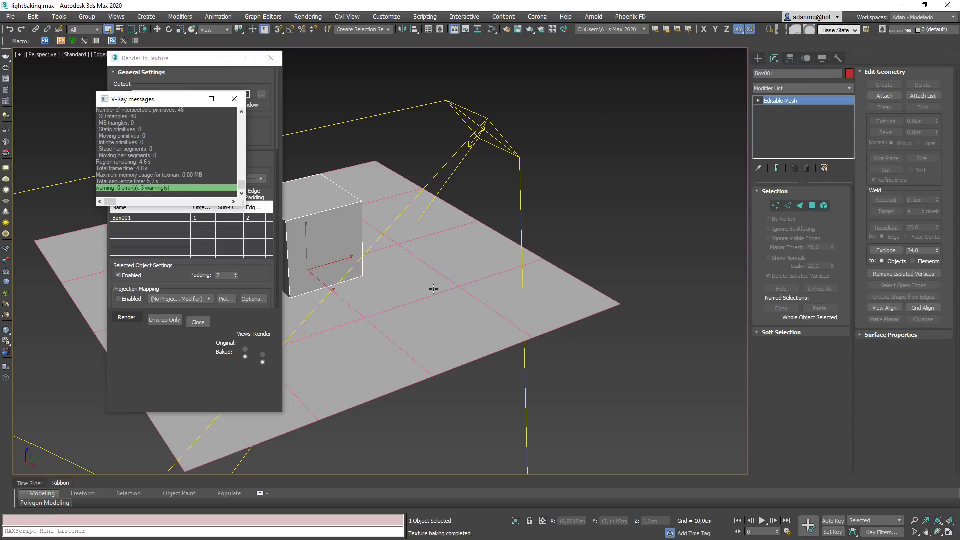
Bake the plane's lighting to a texture, also with its baked material set for rendering
{"action": "left_click", "coordinate": [417, 292]}
{"action": "left_click", "coordinate": [262, 362]}
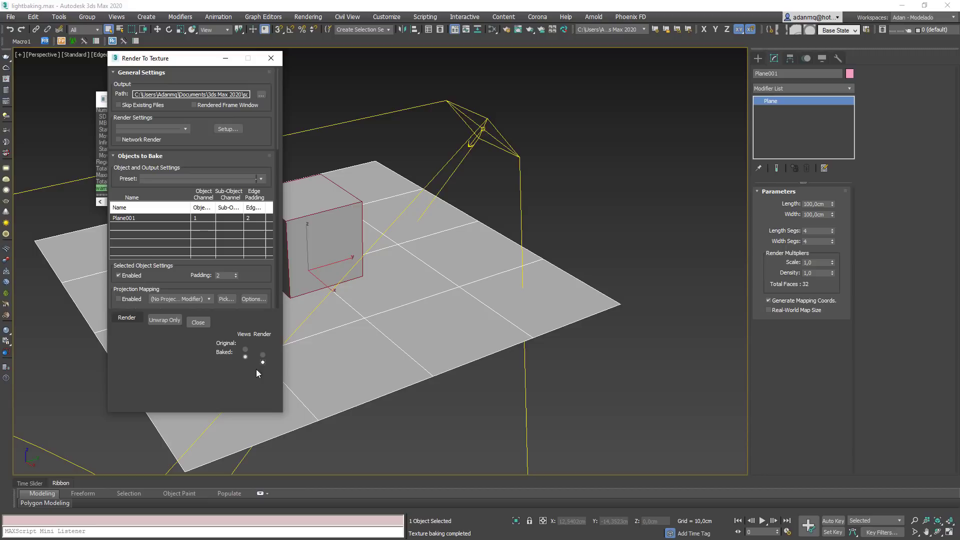
{"action": "left_click", "coordinate": [130, 318]}
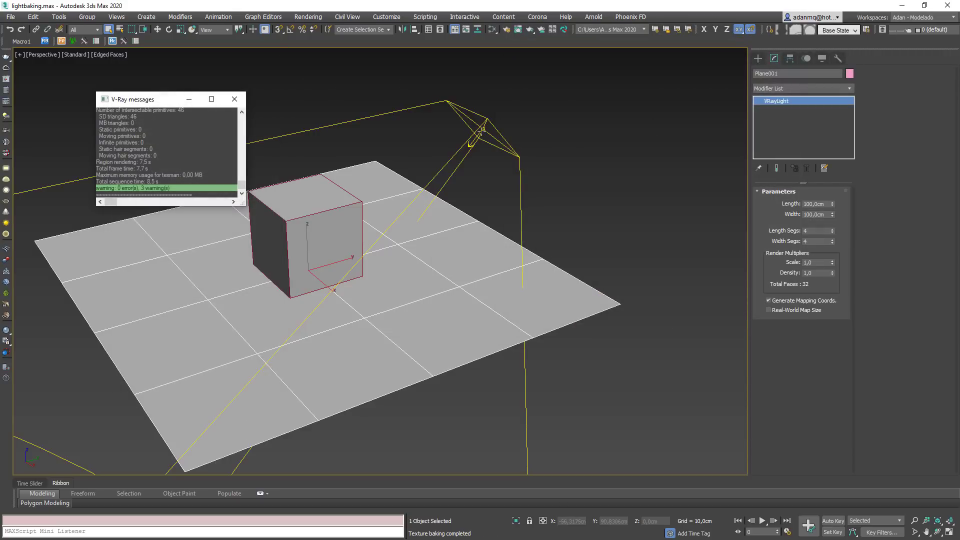
Switch off the V-Ray light and start an interactive render in the V-Ray frame buffer
{"action": "left_click", "coordinate": [476, 142]}
{"action": "left_click", "coordinate": [503, 259]}
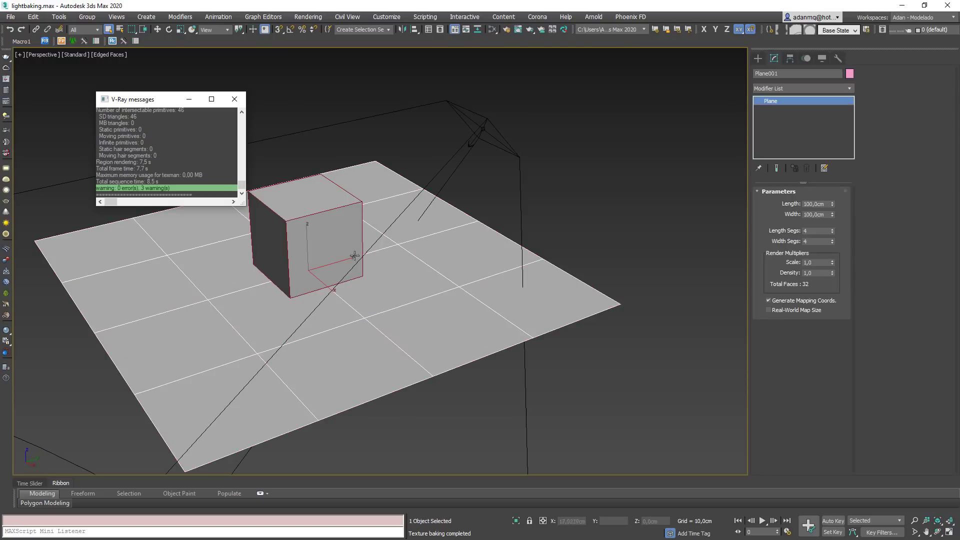
{"action": "left_click", "coordinate": [7, 80]}
{"action": "left_click", "coordinate": [824, 55]}
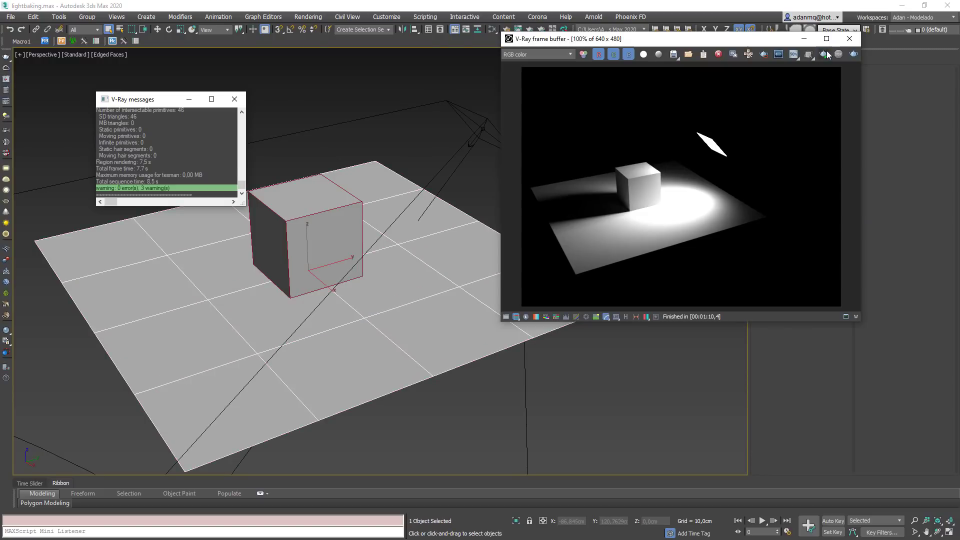
Close the V-Ray messages window and examine the baked lighting on the cube and plane from several angles in the interactive render
{"action": "middle_click_drag", "start_coordinate": [440, 320], "coordinate": [333, 337], "text": "alt"}
{"action": "middle_click_drag", "start_coordinate": [333, 336], "coordinate": [283, 368], "text": "alt"}
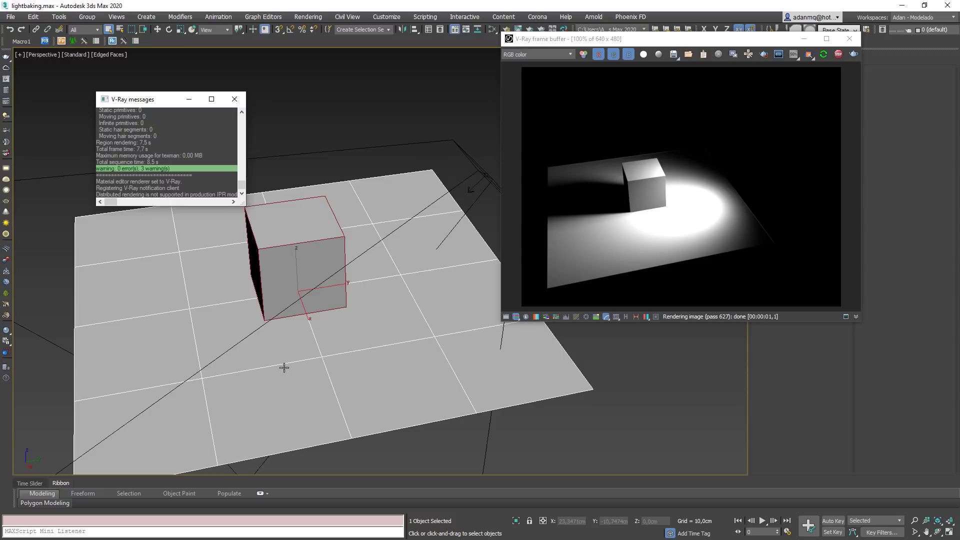
{"action": "left_click", "coordinate": [235, 100]}
{"action": "scroll", "coordinate": [370, 296], "scroll_direction": "up", "scroll_amount": 3}
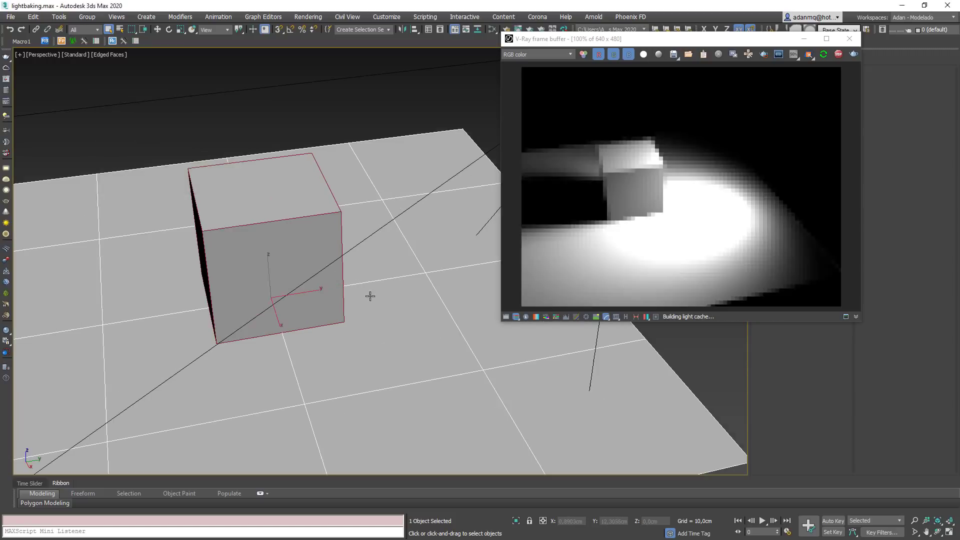
{"action": "middle_click_drag", "start_coordinate": [370, 296], "coordinate": [332, 302], "text": "alt"}
{"action": "scroll", "coordinate": [332, 302], "scroll_direction": "down", "scroll_amount": 3}
{"action": "middle_click_drag", "start_coordinate": [407, 212], "coordinate": [385, 242]}
Turn the V-Ray light back on, with the frame buffer window moved off the light's settings
{"action": "left_click", "coordinate": [384, 208]}
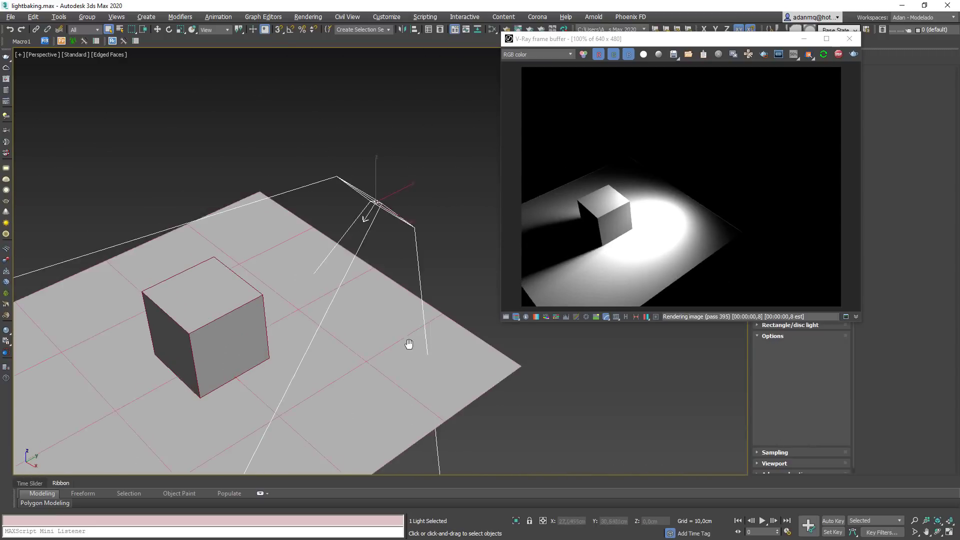
{"action": "middle_click_drag", "start_coordinate": [409, 344], "coordinate": [419, 285]}
{"action": "left_click_drag", "start_coordinate": [701, 43], "coordinate": [579, 76]}
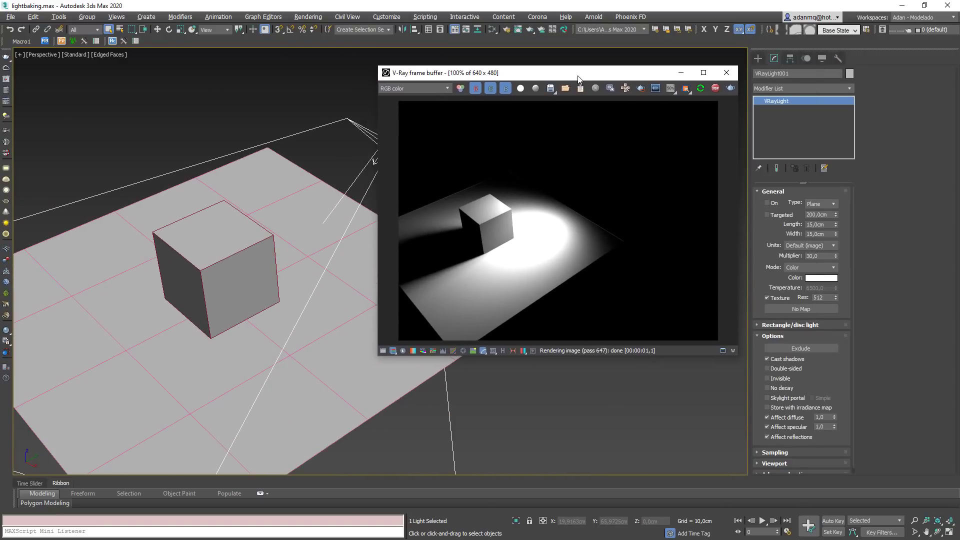
{"action": "left_click", "coordinate": [767, 203]}
Move the V-Ray light along X to about -44.5 cm and compare its live lighting with the baked lighting
{"action": "middle_click_drag", "start_coordinate": [278, 210], "coordinate": [298, 209], "text": "alt"}
{"action": "key", "text": "w"}
{"action": "left_click_drag", "start_coordinate": [304, 164], "coordinate": [153, 156]}
{"action": "scroll", "coordinate": [183, 290], "scroll_direction": "down", "scroll_amount": 3}
{"action": "middle_click_drag", "start_coordinate": [189, 300], "coordinate": [430, 230], "text": "alt"}
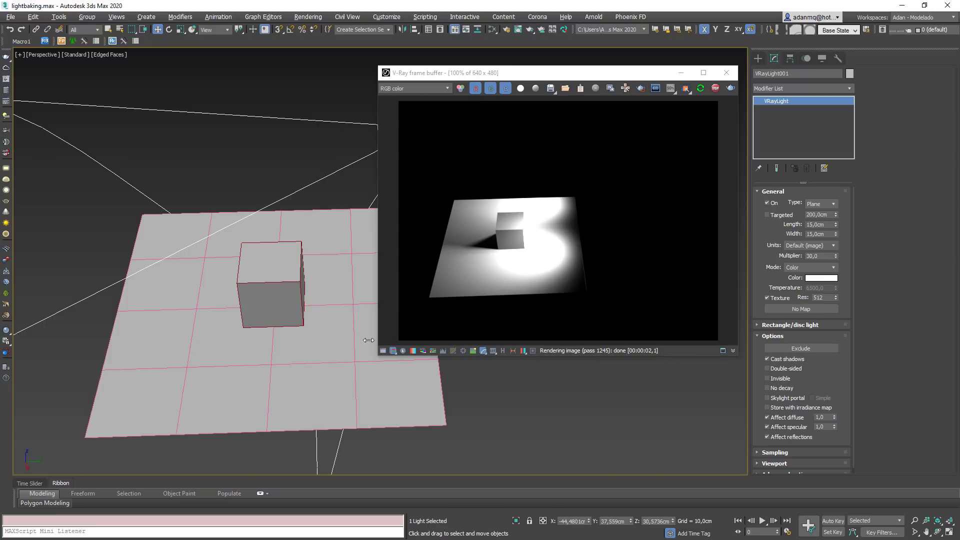
{"action": "scroll", "coordinate": [228, 283], "scroll_direction": "down", "scroll_amount": 3}
{"action": "mouse_move", "coordinate": [226, 283]}
{"action": "middle_mouse_down", "text": "alt"}
{"action": "mouse_move", "coordinate": [224, 272]}
{"action": "mouse_move", "coordinate": [233, 282]}
{"action": "middle_mouse_up", "text": "alt"}
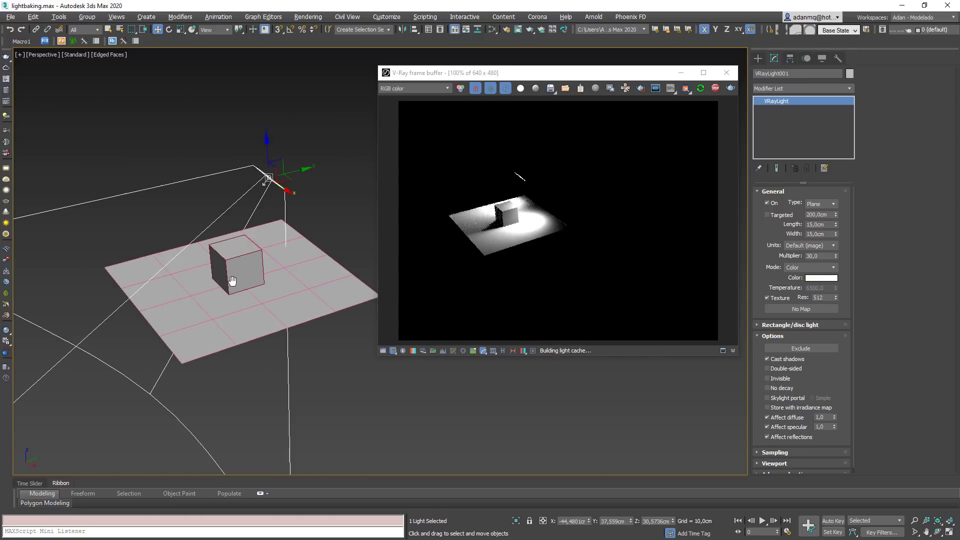
{"action": "scroll", "coordinate": [232, 281], "scroll_direction": "up", "scroll_amount": 3}
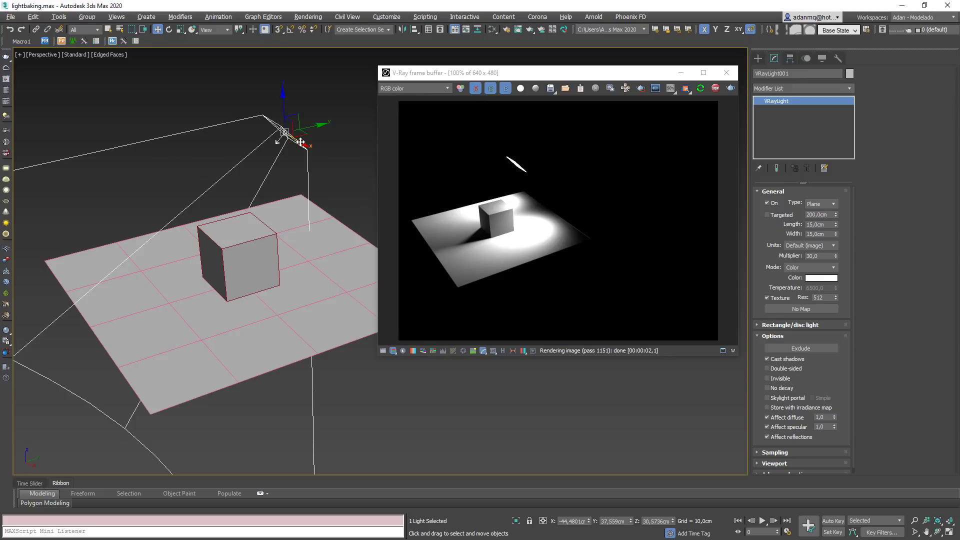
Move the V-Ray light further along X to about -50.3 cm, and stop the interactive render
{"action": "mouse_move", "coordinate": [304, 143]}
{"action": "left_mouse_down"}
{"action": "mouse_move", "coordinate": [324, 167]}
{"action": "mouse_move", "coordinate": [295, 154]}
{"action": "left_mouse_up"}
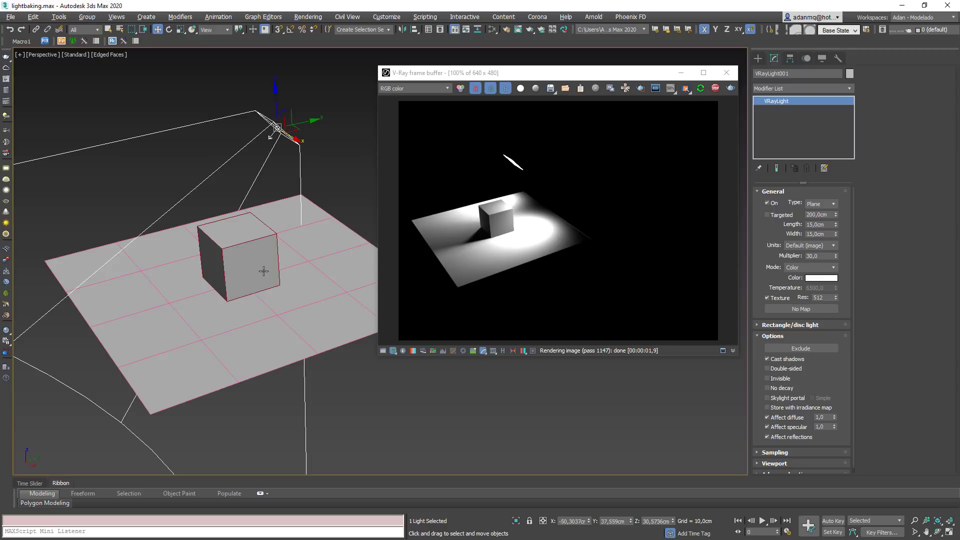
{"action": "middle_click_drag", "start_coordinate": [266, 251], "coordinate": [288, 260]}
{"action": "mouse_move", "coordinate": [222, 283]}
{"action": "middle_mouse_down"}
{"action": "mouse_move", "coordinate": [274, 300]}
{"action": "mouse_move", "coordinate": [230, 292]}
{"action": "middle_mouse_up"}
{"action": "left_click", "coordinate": [715, 89]}
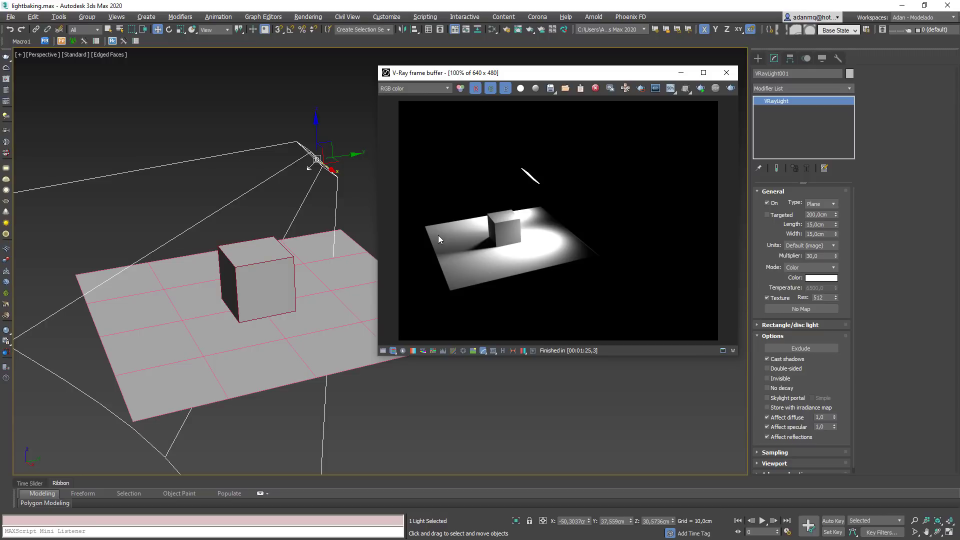
{"action": "left_click", "coordinate": [254, 263]}
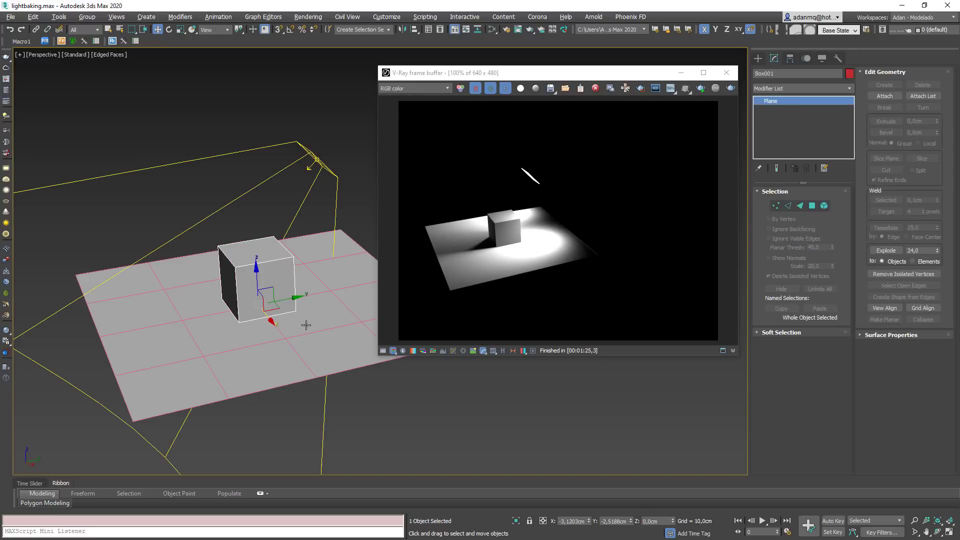
{"action": "left_click", "coordinate": [307, 330]}
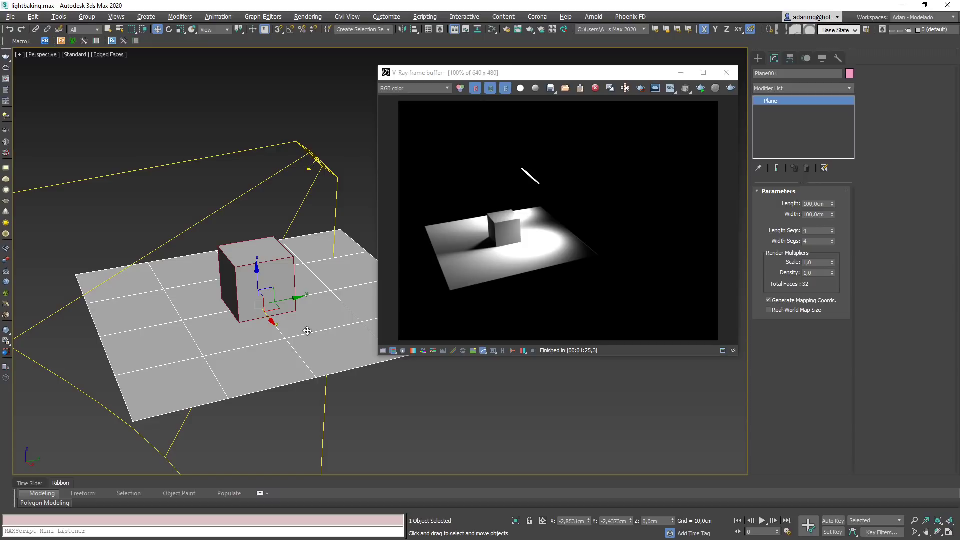
{"action": "middle_click_drag", "start_coordinate": [192, 375], "coordinate": [208, 371]}
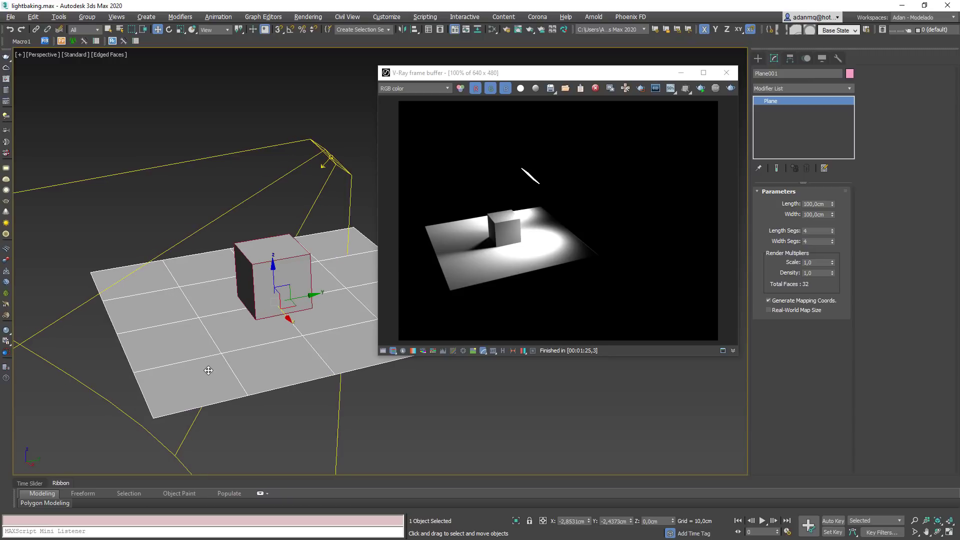
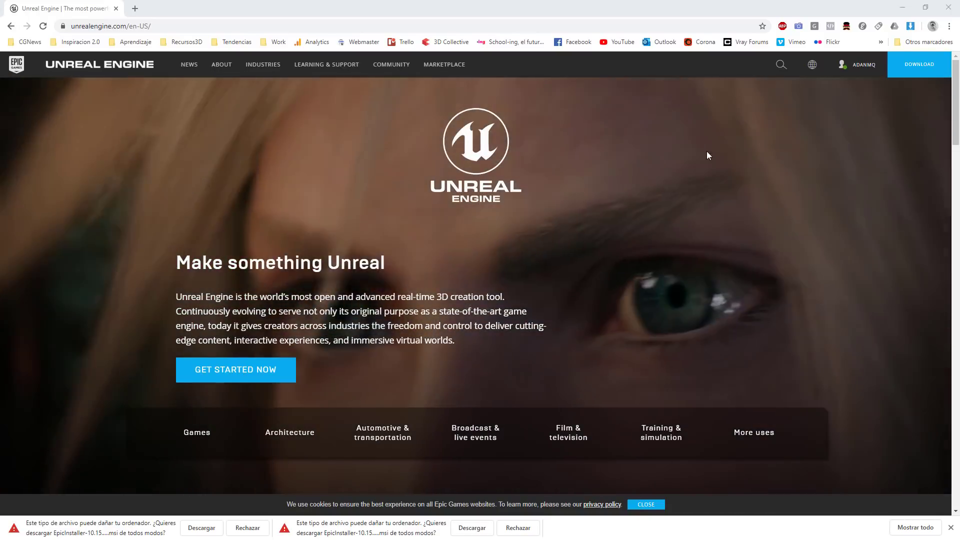
Open the download page on the Unreal Engine website in the browser, examine both license options, and dismiss the browser's pending downloads
{"action": "left_click", "coordinate": [920, 65]}
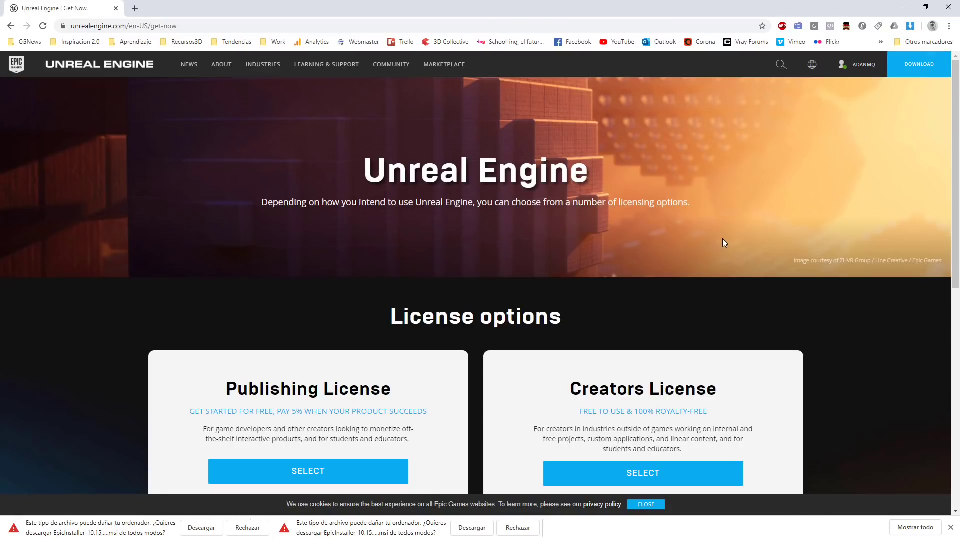
{"action": "scroll", "coordinate": [317, 230], "scroll_direction": "down", "scroll_amount": 4}
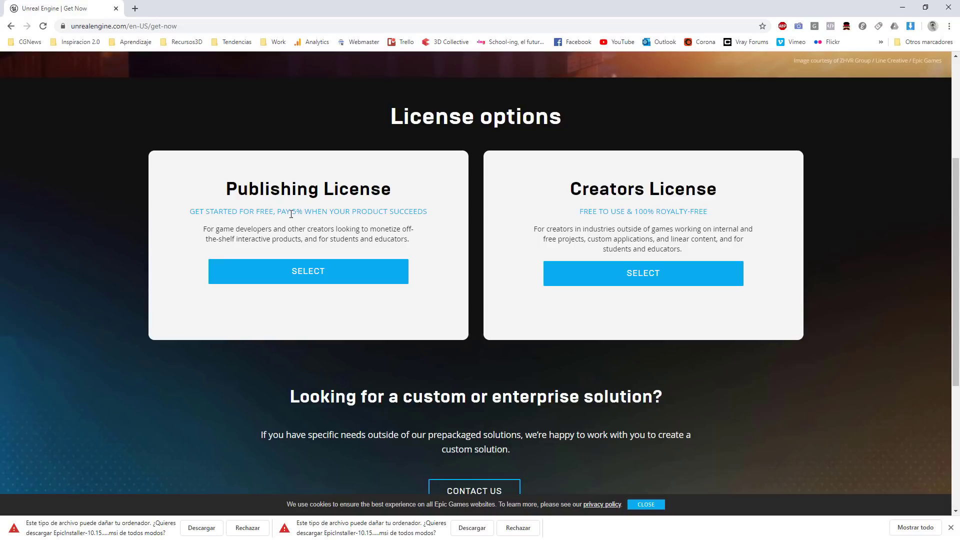
{"action": "left_click_drag", "start_coordinate": [189, 211], "coordinate": [406, 215]}
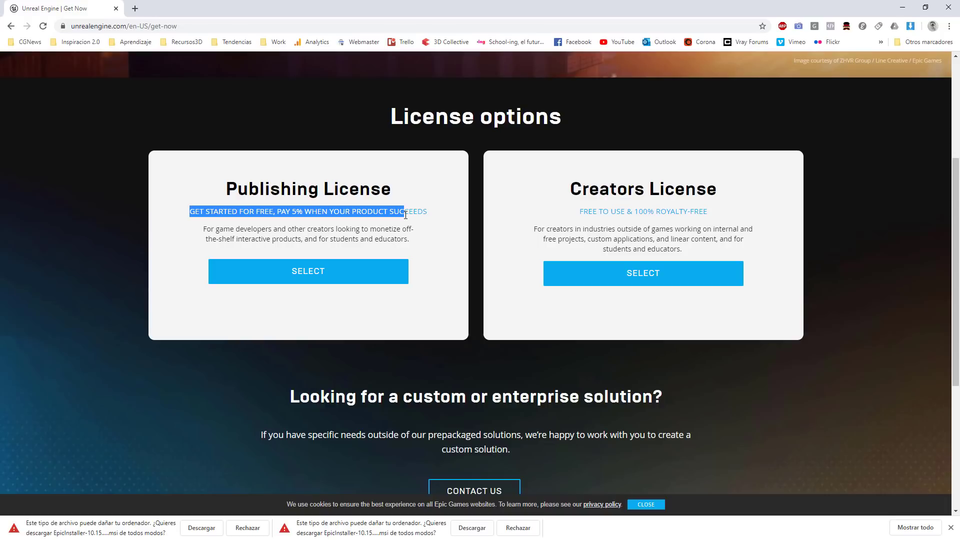
{"action": "left_click", "coordinate": [774, 205]}
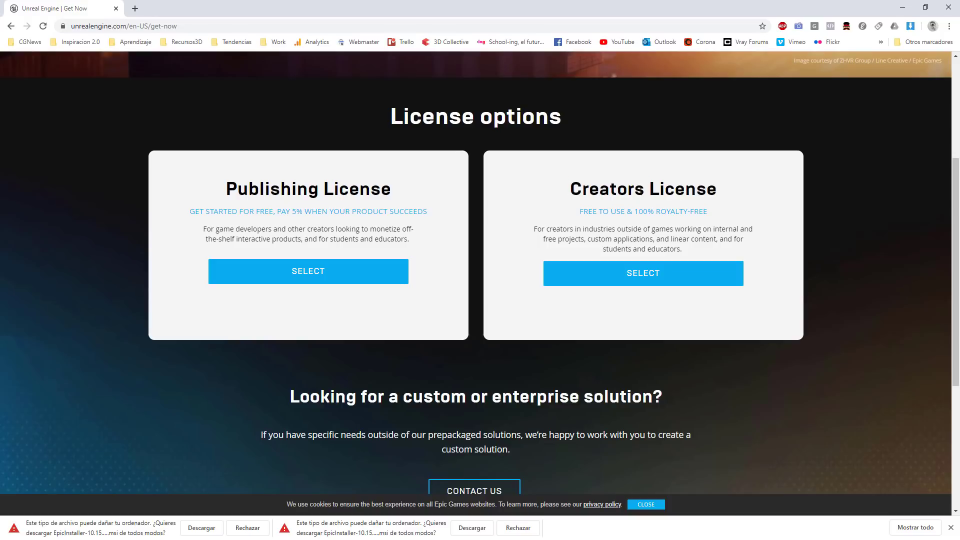
{"action": "left_click_drag", "start_coordinate": [570, 190], "coordinate": [796, 185]}
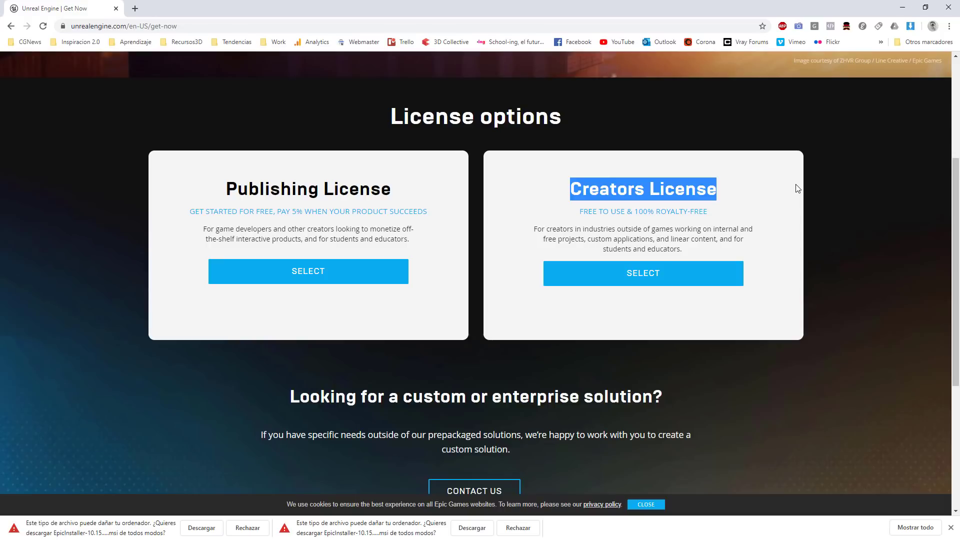
{"action": "left_click", "coordinate": [951, 527]}
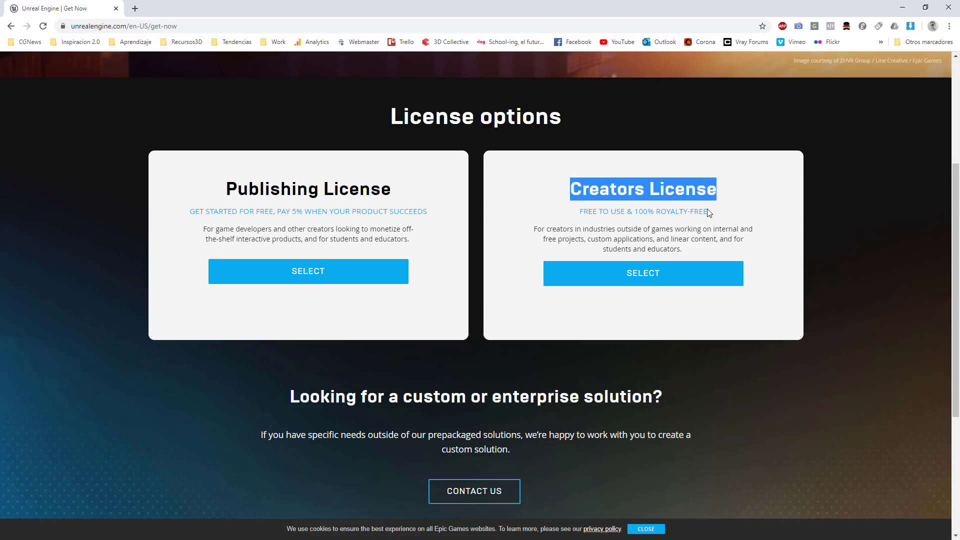
Choose the Creators License for Unreal Engine
{"action": "left_click", "coordinate": [598, 186]}
{"action": "left_click_drag", "start_coordinate": [571, 190], "coordinate": [750, 197]}
{"action": "left_click", "coordinate": [750, 197]}
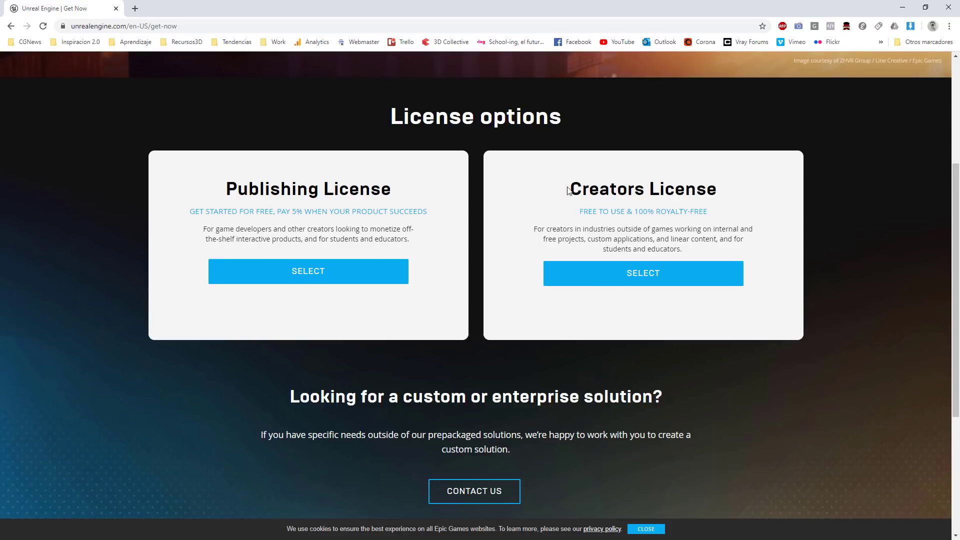
{"action": "left_click_drag", "start_coordinate": [565, 192], "coordinate": [750, 200]}
{"action": "left_click", "coordinate": [502, 269]}
{"action": "left_click", "coordinate": [652, 276]}
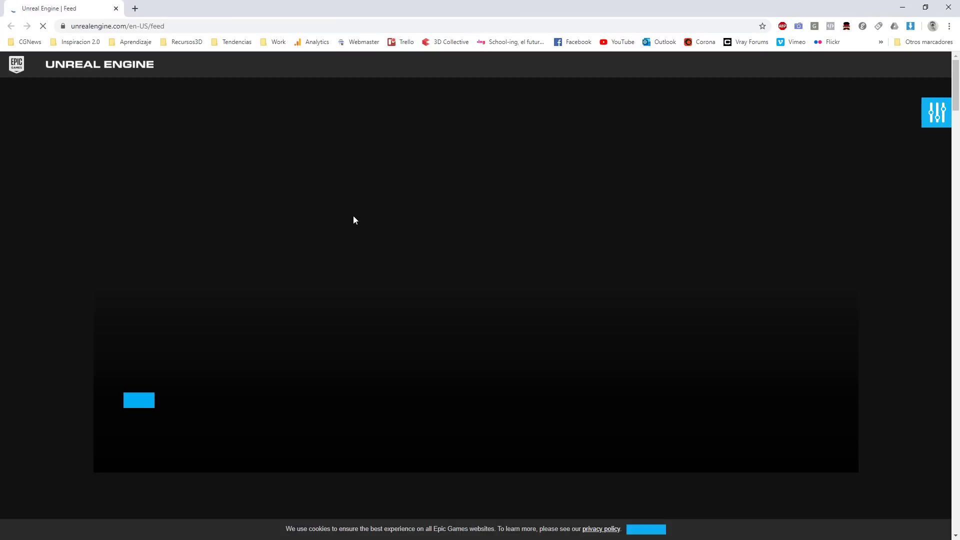
Browse the Unreal Engine news feed, and open the library of engine versions and projects in the Epic Games Launcher
{"action": "scroll", "coordinate": [294, 221], "scroll_direction": "down", "scroll_amount": 8}
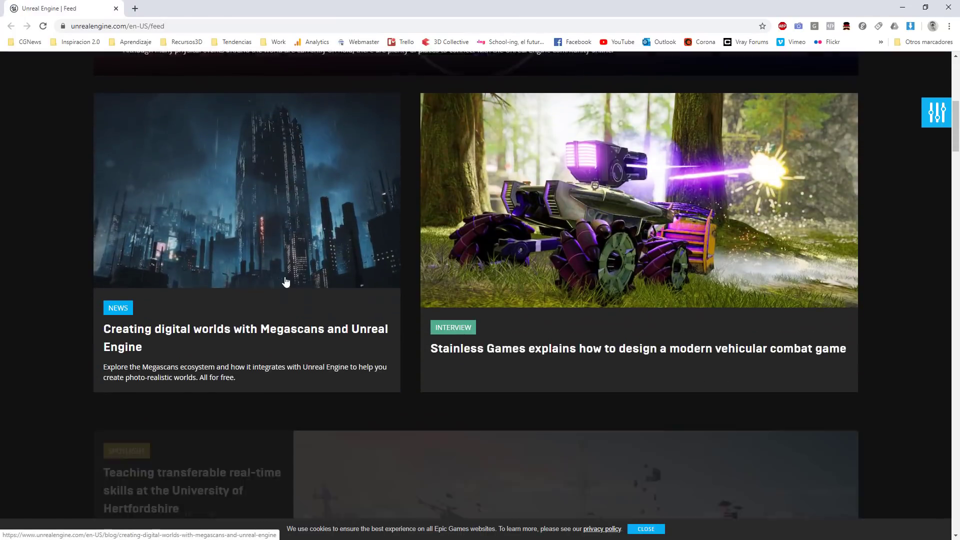
{"action": "scroll", "coordinate": [286, 282], "scroll_direction": "down", "scroll_amount": 1}
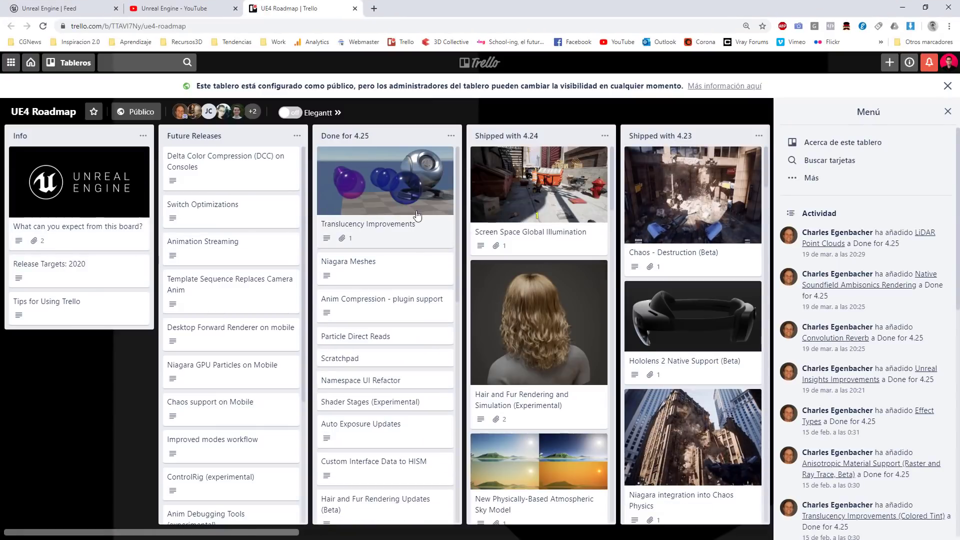
{"action": "left_click", "coordinate": [903, 7]}
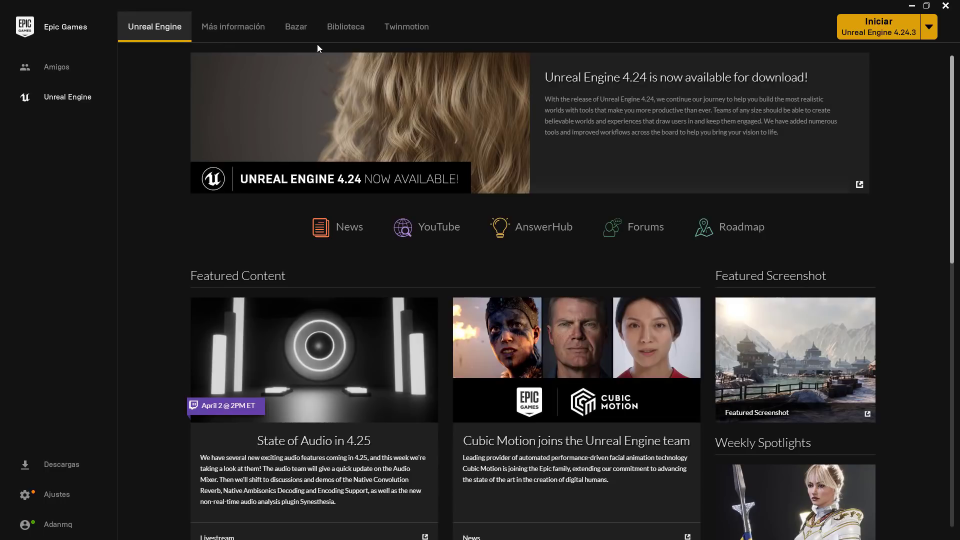
{"action": "left_click", "coordinate": [334, 30]}
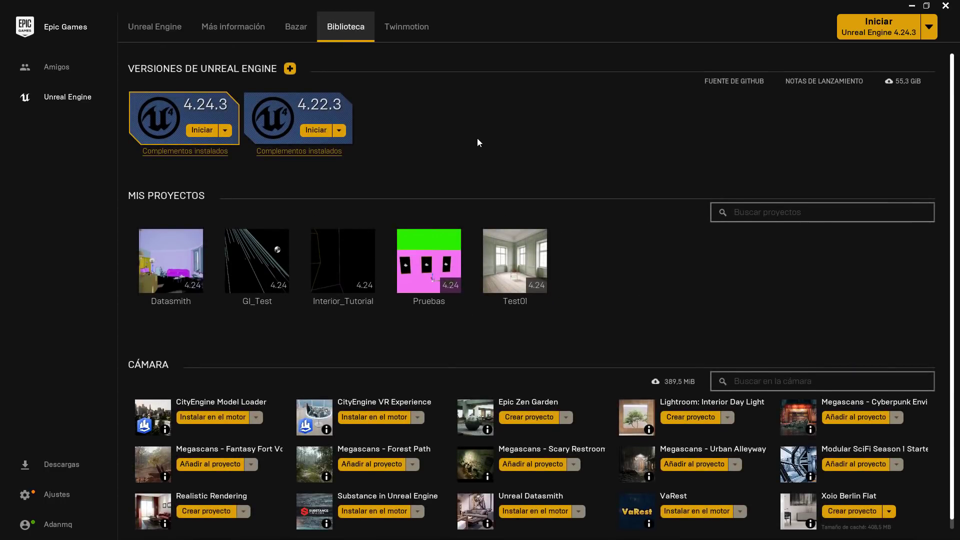
Examine the list of installable Unreal Engine versions in a new version slot, and remove the slot again
{"action": "scroll", "coordinate": [477, 143], "scroll_direction": "down", "scroll_amount": 1}
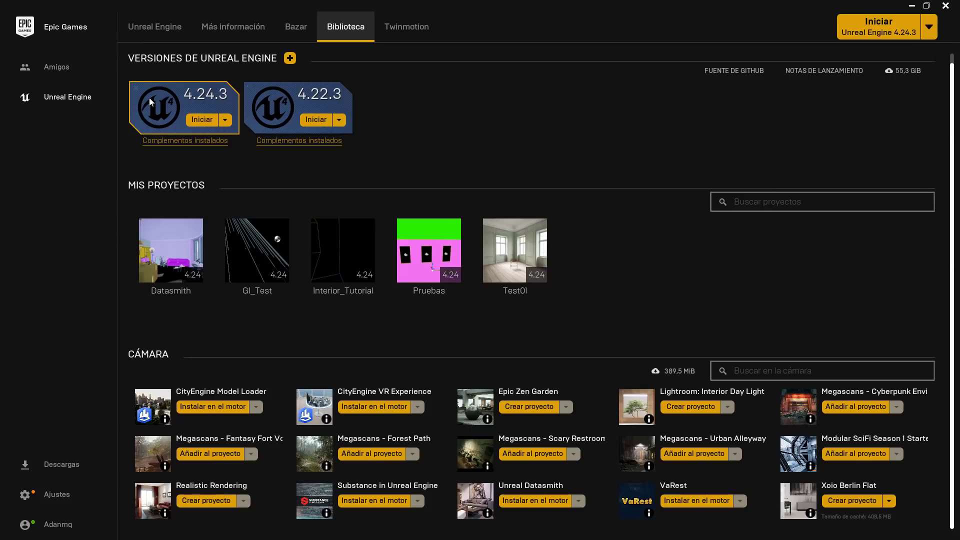
{"action": "left_click", "coordinate": [290, 58]}
{"action": "left_click", "coordinate": [417, 99]}
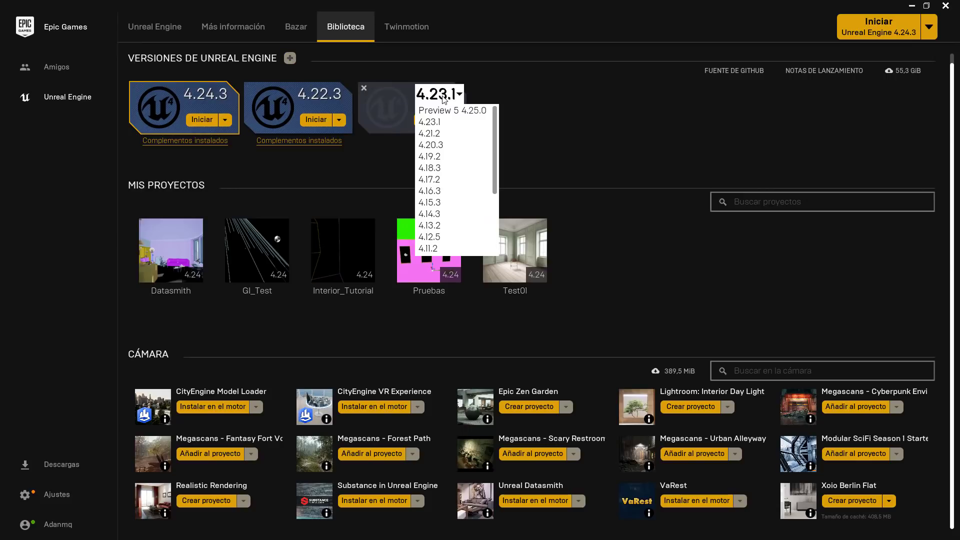
{"action": "left_click", "coordinate": [567, 128]}
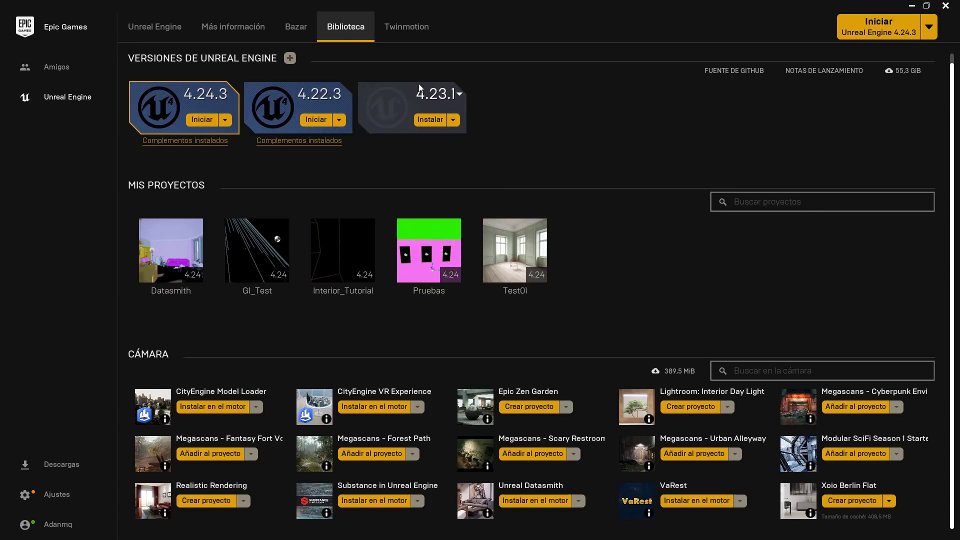
{"action": "left_click", "coordinate": [364, 89]}
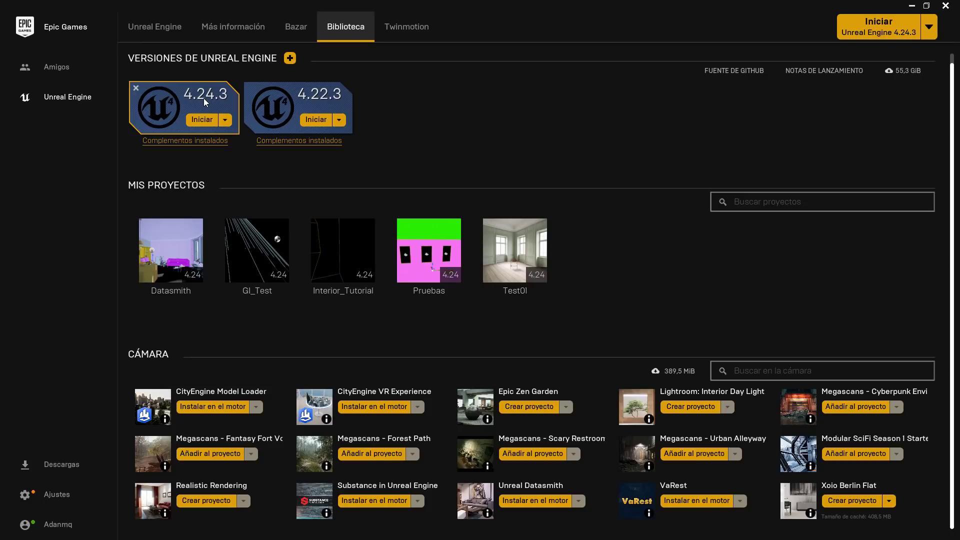
Launch Unreal Engine 4.24.3 and reposition the Unreal Project Browser window over the 3ds Max viewports
{"action": "key", "text": "Tab"}
{"action": "left_click", "coordinate": [899, 23]}
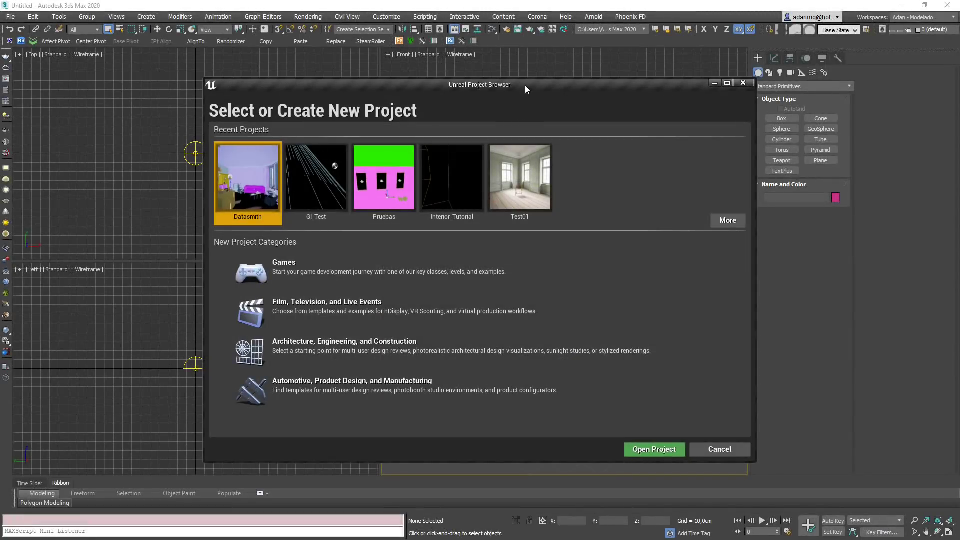
{"action": "left_click_drag", "start_coordinate": [525, 85], "coordinate": [480, 74]}
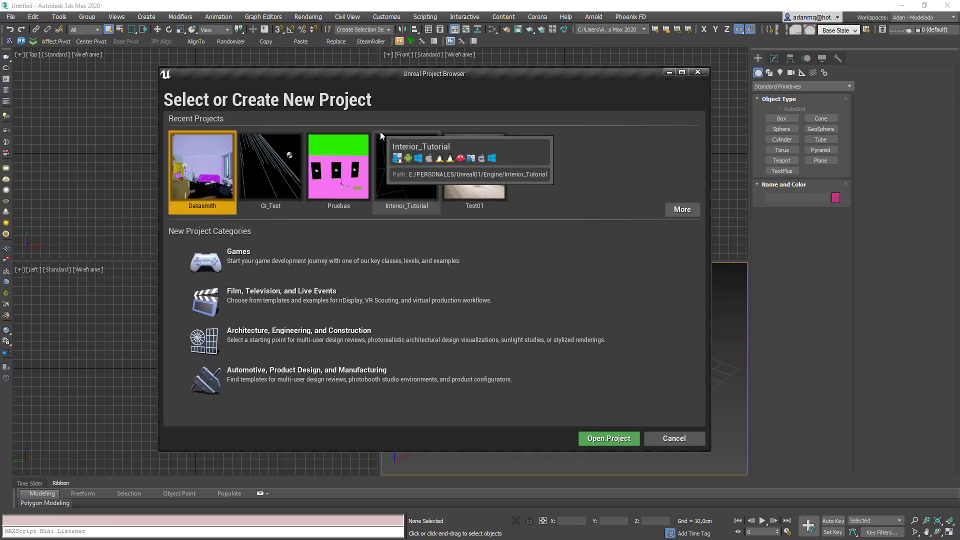
Look through the recent projects in the Unreal Project Browser, including GI_Test, Pruebas, Interior_Tutorial, Test01 and Datasmith
{"action": "left_click", "coordinate": [263, 164]}
{"action": "left_click", "coordinate": [345, 158]}
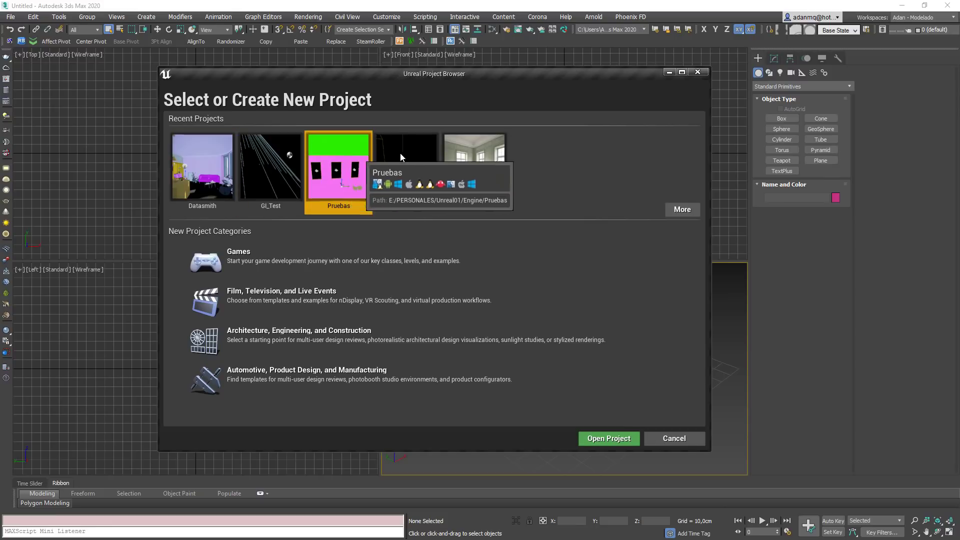
{"action": "left_click", "coordinate": [407, 159]}
{"action": "left_click", "coordinate": [505, 167]}
{"action": "left_click", "coordinate": [337, 166]}
{"action": "left_click", "coordinate": [270, 166]}
{"action": "left_click", "coordinate": [179, 165]}
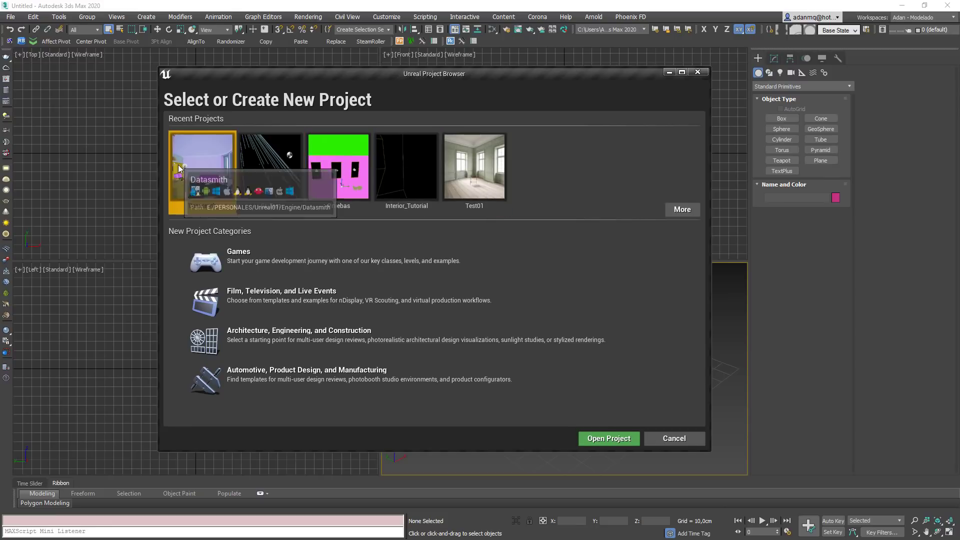
{"action": "left_click", "coordinate": [390, 166]}
{"action": "left_click", "coordinate": [488, 173]}
{"action": "left_click", "coordinate": [201, 164]}
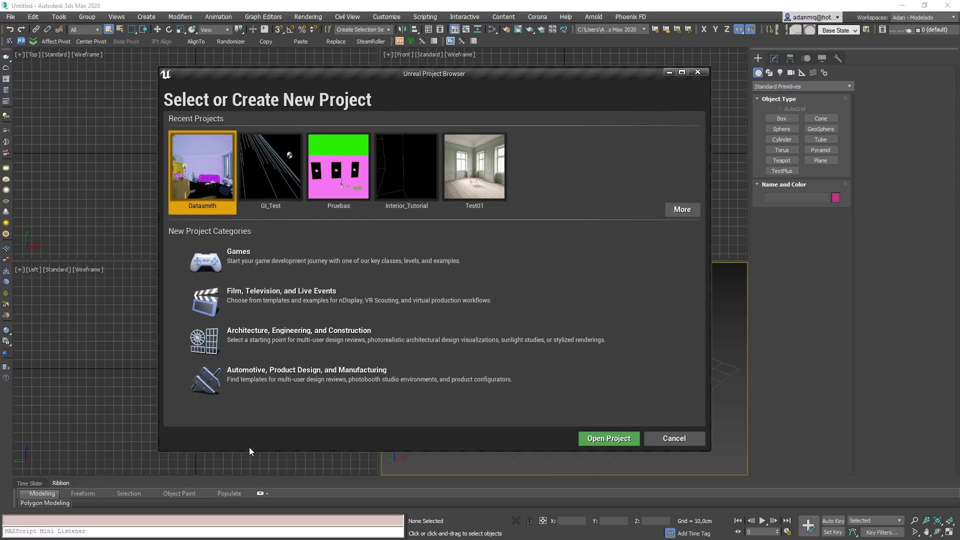
Compare the four new project categories: Games, Film and Television, Architecture and Construction, and Automotive and Product Design
{"action": "left_click", "coordinate": [253, 268]}
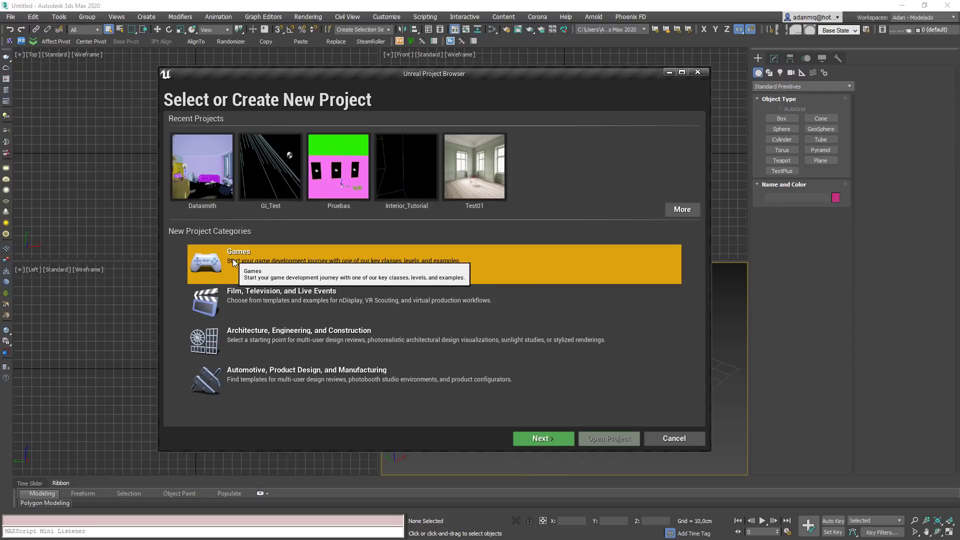
{"action": "left_click", "coordinate": [247, 290]}
{"action": "left_click", "coordinate": [231, 338]}
{"action": "left_click", "coordinate": [250, 382]}
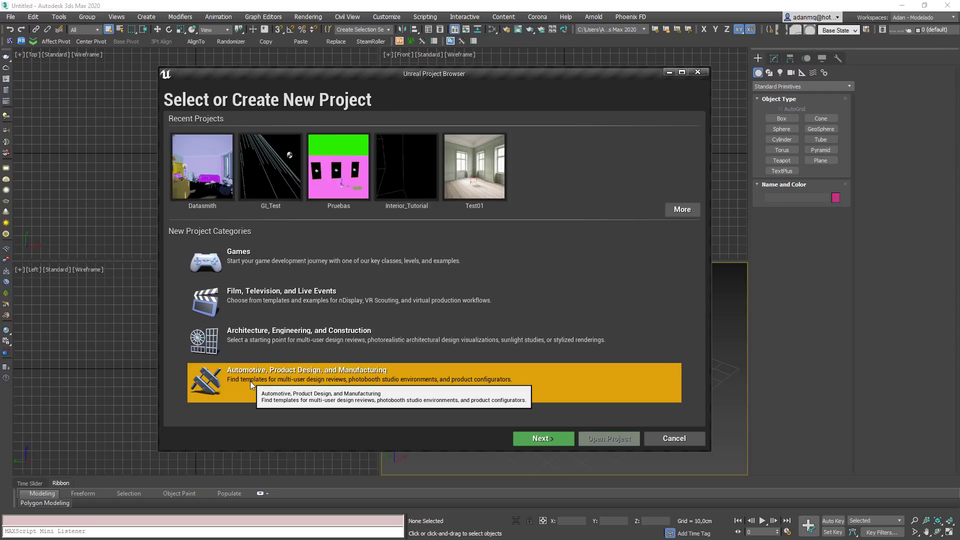
{"action": "left_click", "coordinate": [244, 336]}
{"action": "left_click", "coordinate": [243, 304]}
{"action": "left_click", "coordinate": [241, 271]}
{"action": "left_click", "coordinate": [235, 306]}
{"action": "left_click", "coordinate": [238, 340]}
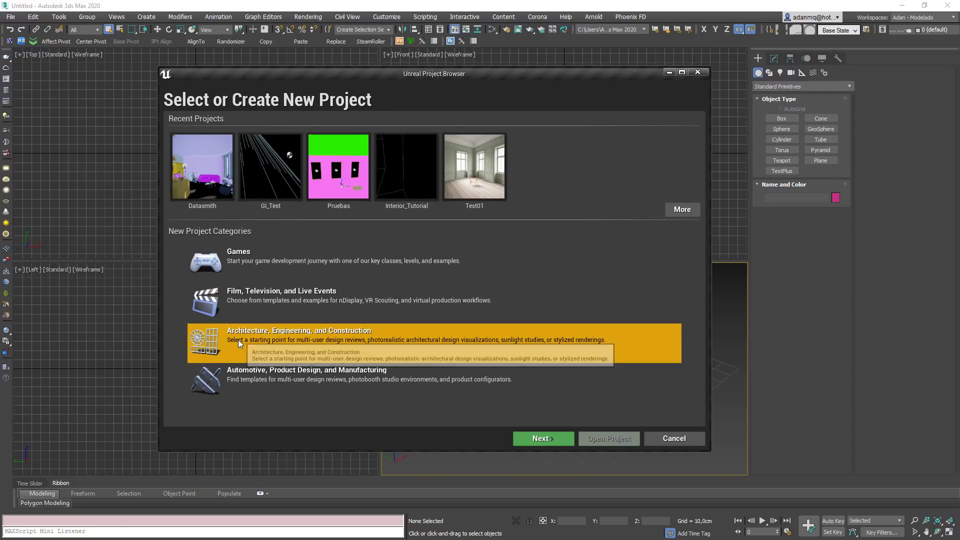
{"action": "left_click", "coordinate": [236, 303]}
{"action": "left_click", "coordinate": [234, 268]}
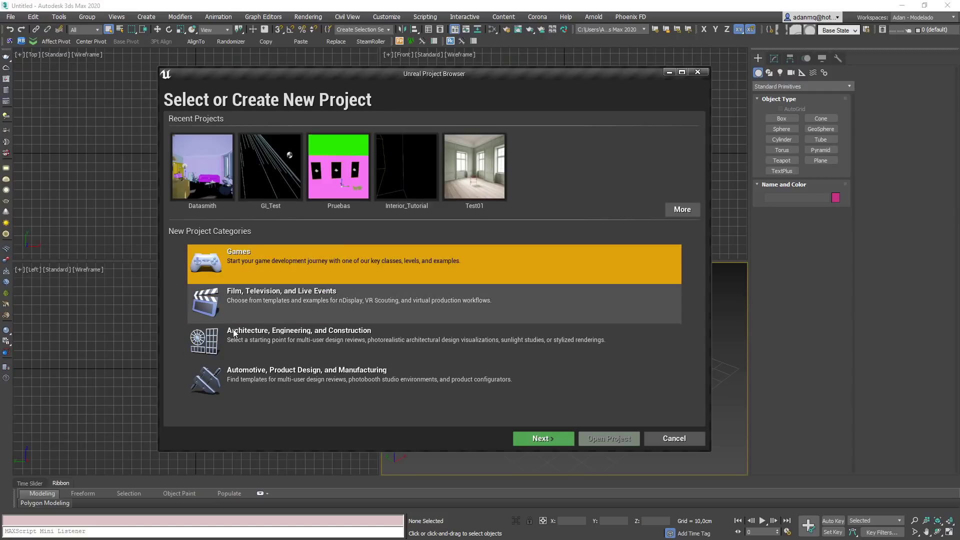
{"action": "left_click", "coordinate": [233, 338]}
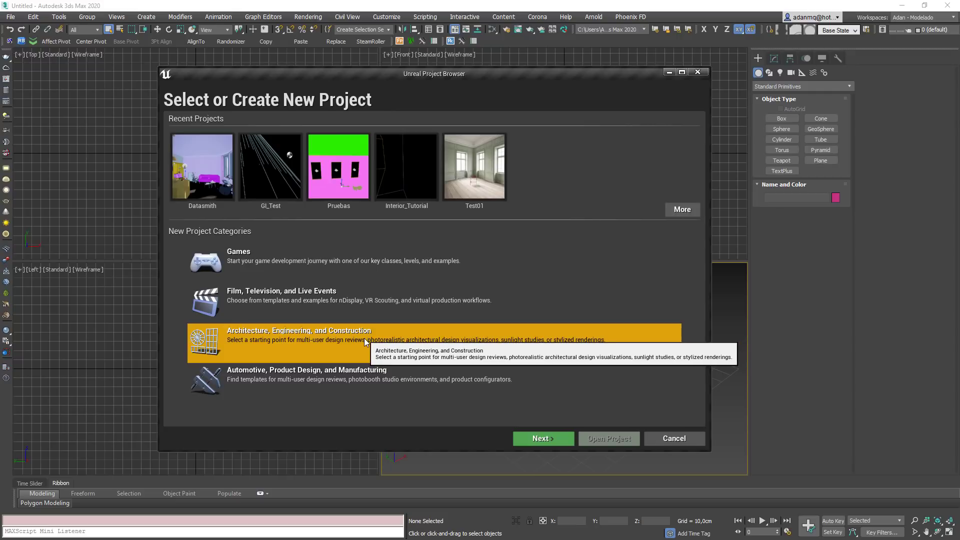
{"action": "left_click", "coordinate": [291, 317]}
{"action": "left_click", "coordinate": [275, 252]}
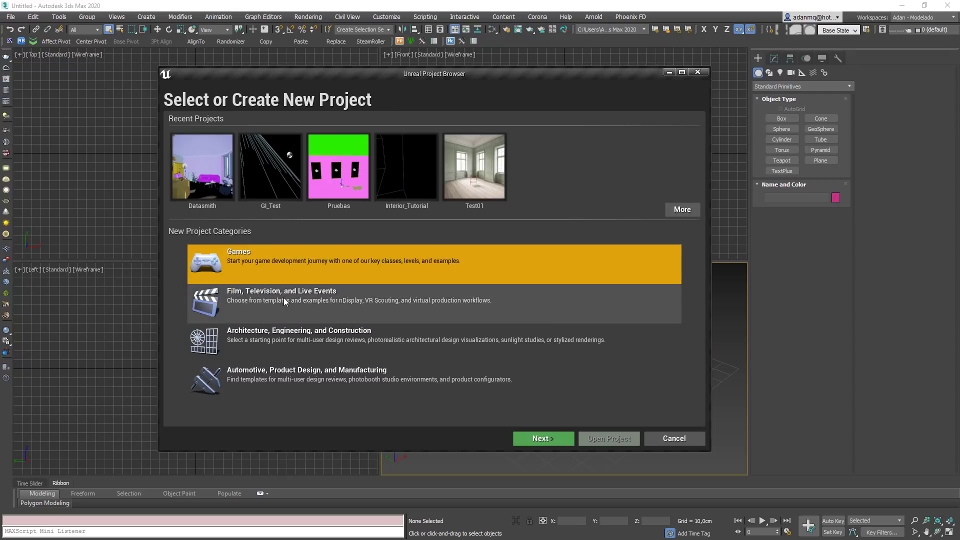
{"action": "left_click", "coordinate": [283, 298]}
{"action": "left_click", "coordinate": [301, 338]}
{"action": "left_click", "coordinate": [305, 365]}
{"action": "left_click", "coordinate": [253, 261]}
{"action": "left_click", "coordinate": [255, 302]}
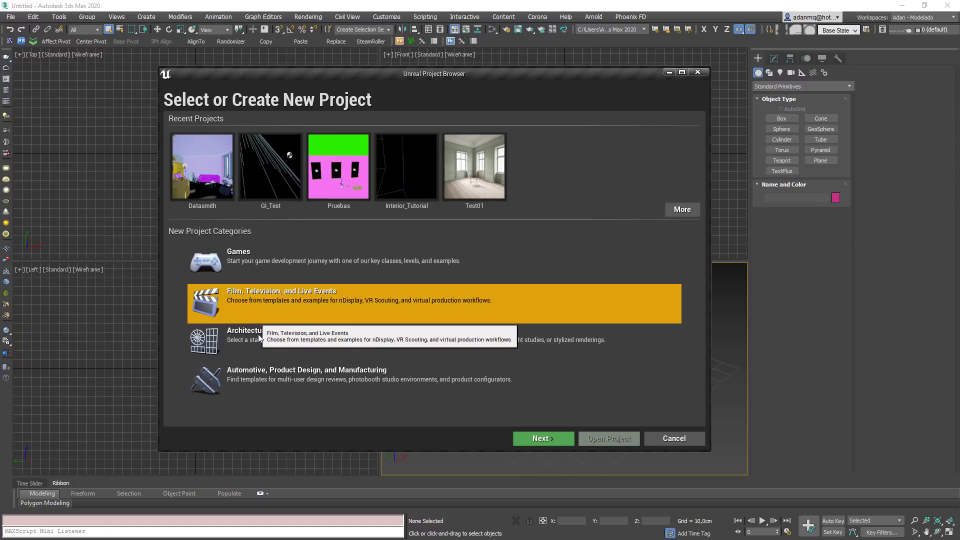
{"action": "left_click", "coordinate": [259, 336]}
Preview templates in the Games category, such as First Person, Flying, Puzzle, Rolling and Virtual Reality, and return to the project categories
{"action": "left_click", "coordinate": [244, 258]}
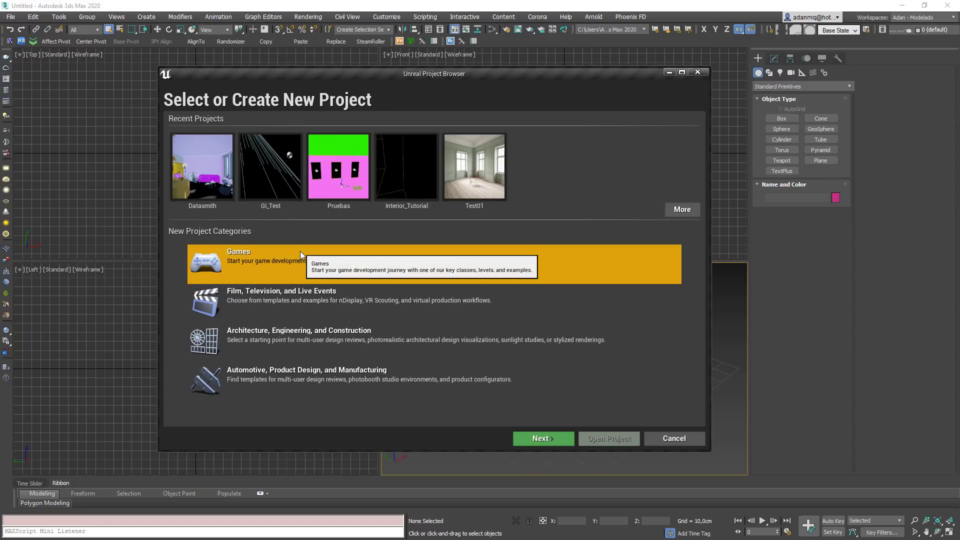
{"action": "left_click", "coordinate": [529, 440]}
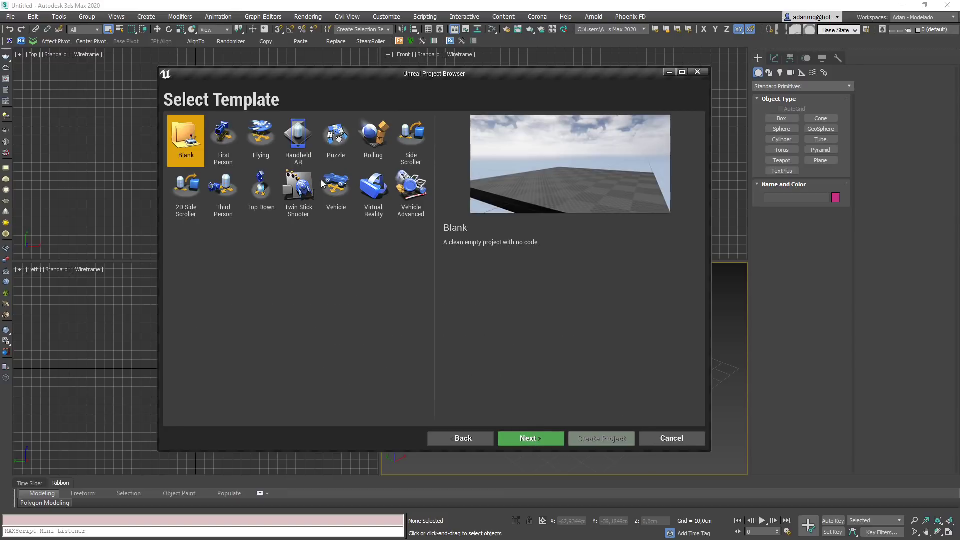
{"action": "left_click", "coordinate": [220, 129]}
{"action": "left_click", "coordinate": [261, 136]}
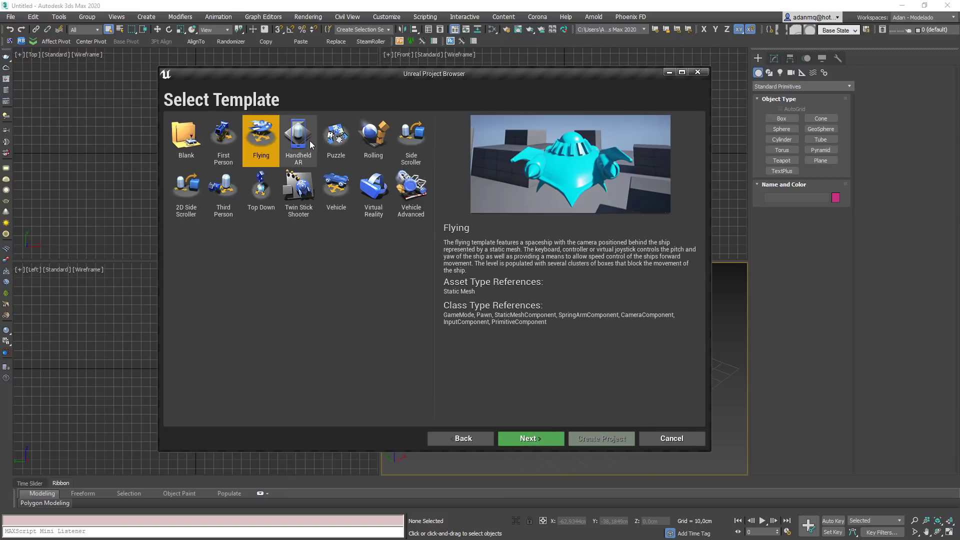
{"action": "left_click", "coordinate": [310, 145]}
{"action": "left_click", "coordinate": [347, 145]}
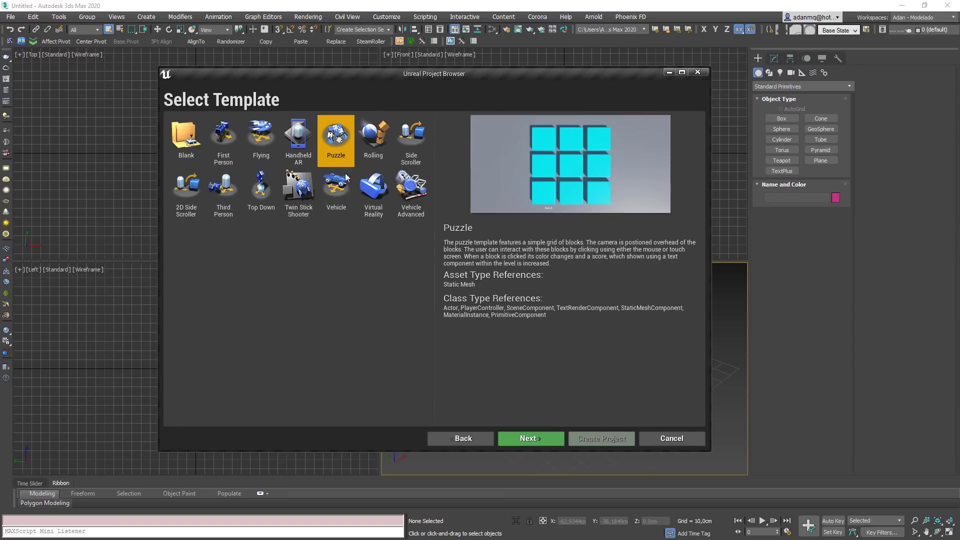
{"action": "left_click", "coordinate": [348, 187]}
{"action": "left_click", "coordinate": [372, 191]}
{"action": "left_click", "coordinate": [370, 139]}
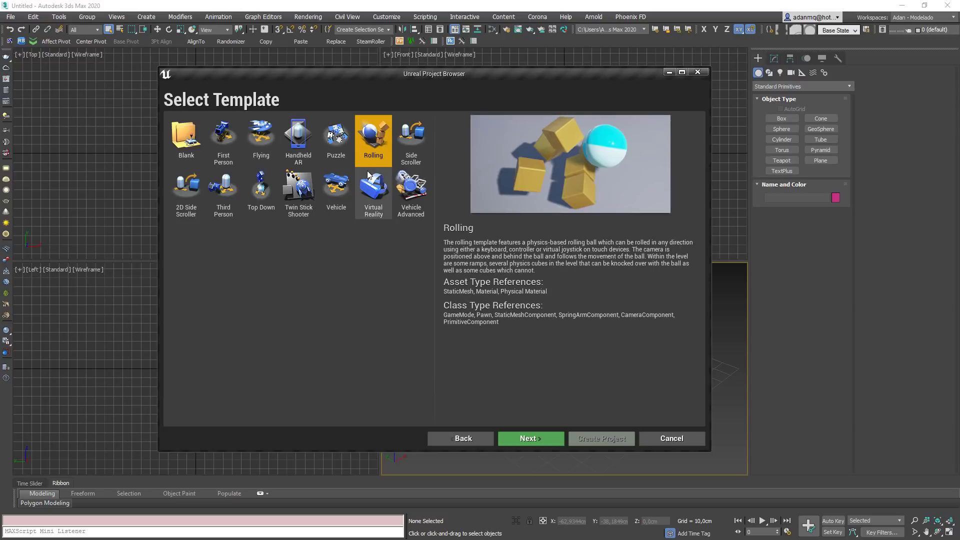
{"action": "left_click", "coordinate": [383, 195]}
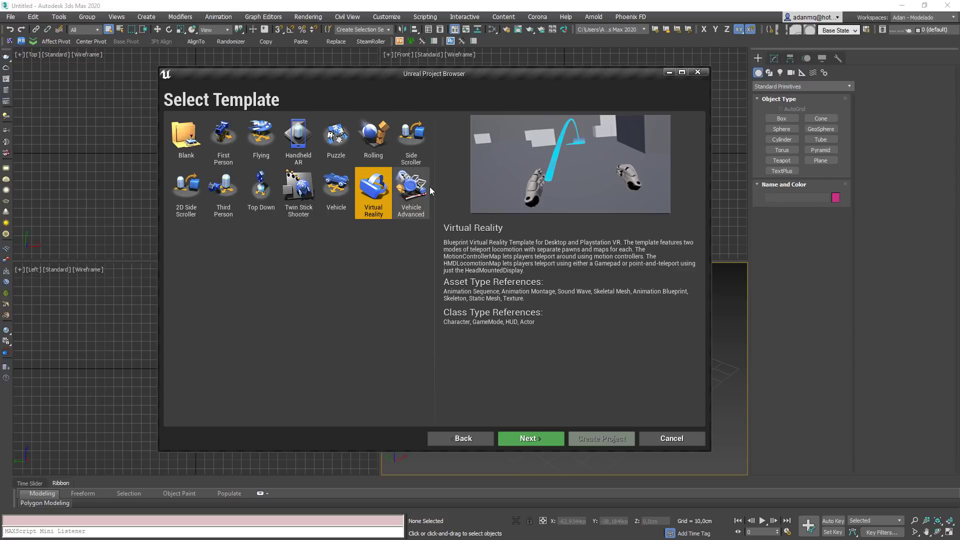
{"action": "left_click", "coordinate": [460, 444]}
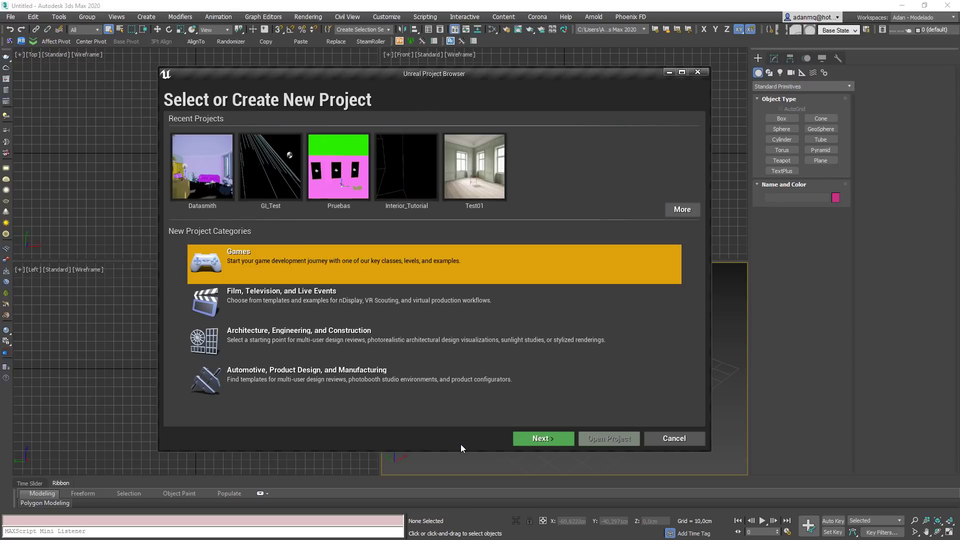
Open the Architecture, Engineering, and Construction templates and compare Blank, Archvis and Collab Viewer
{"action": "left_click", "coordinate": [230, 345]}
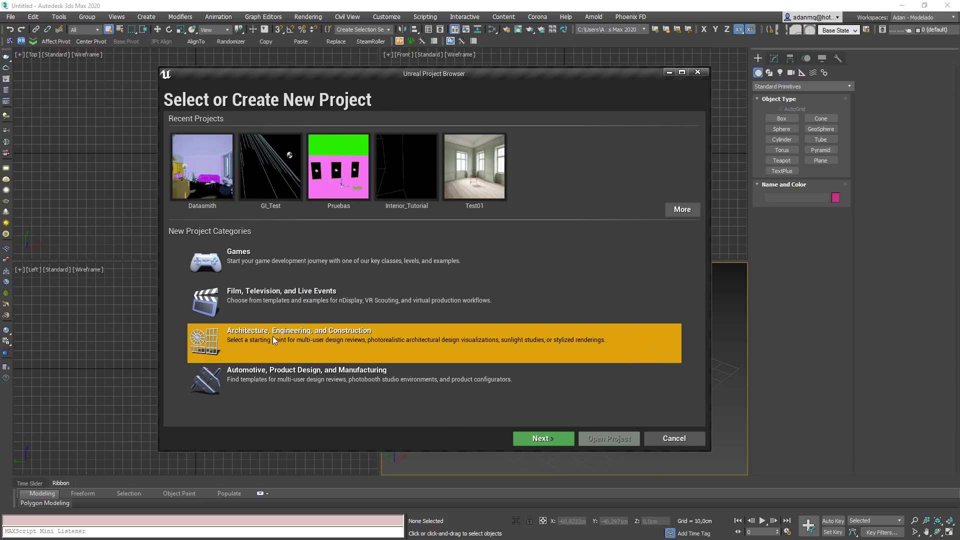
{"action": "left_click", "coordinate": [545, 439]}
{"action": "left_click", "coordinate": [229, 141]}
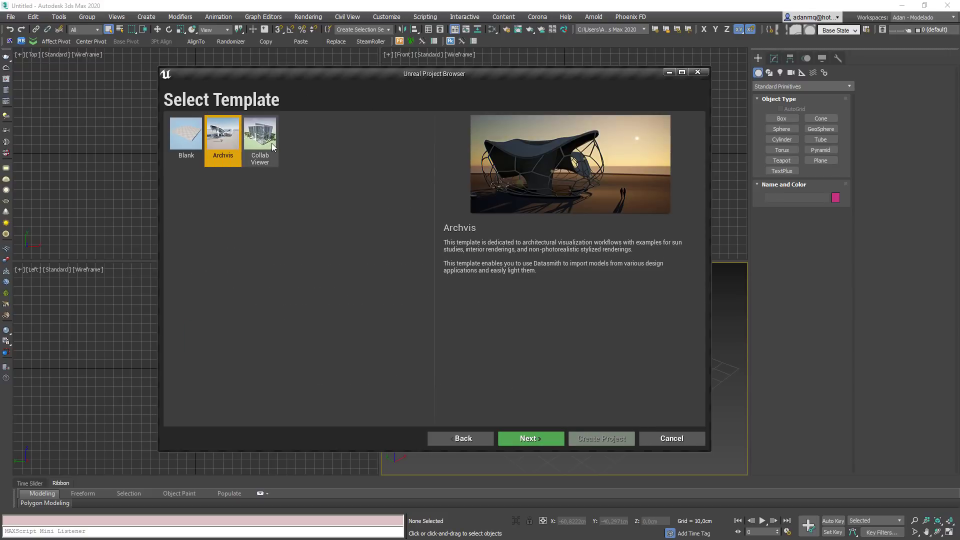
{"action": "left_click", "coordinate": [259, 136]}
{"action": "left_click", "coordinate": [214, 139]}
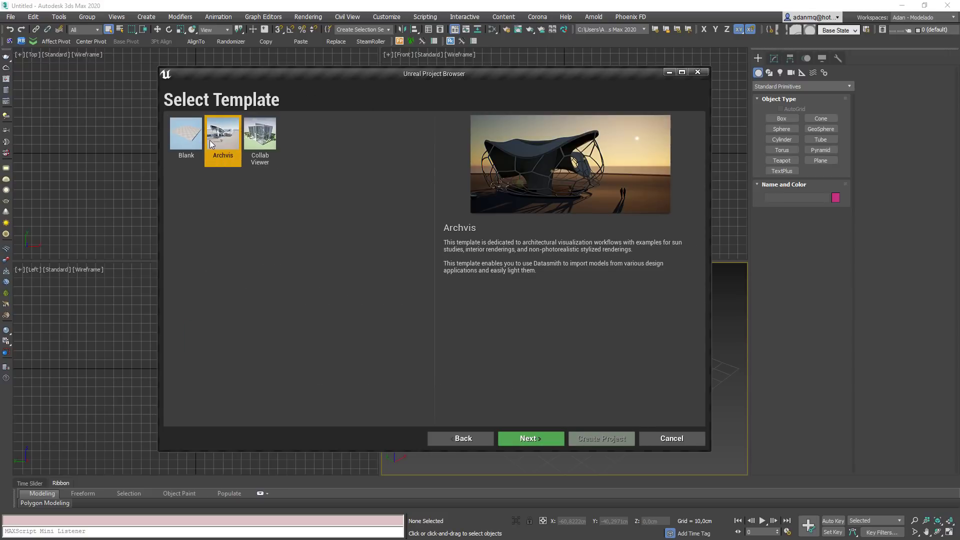
{"action": "left_click", "coordinate": [190, 135]}
{"action": "left_click", "coordinate": [222, 137]}
{"action": "left_click", "coordinate": [255, 137]}
{"action": "left_click", "coordinate": [237, 139]}
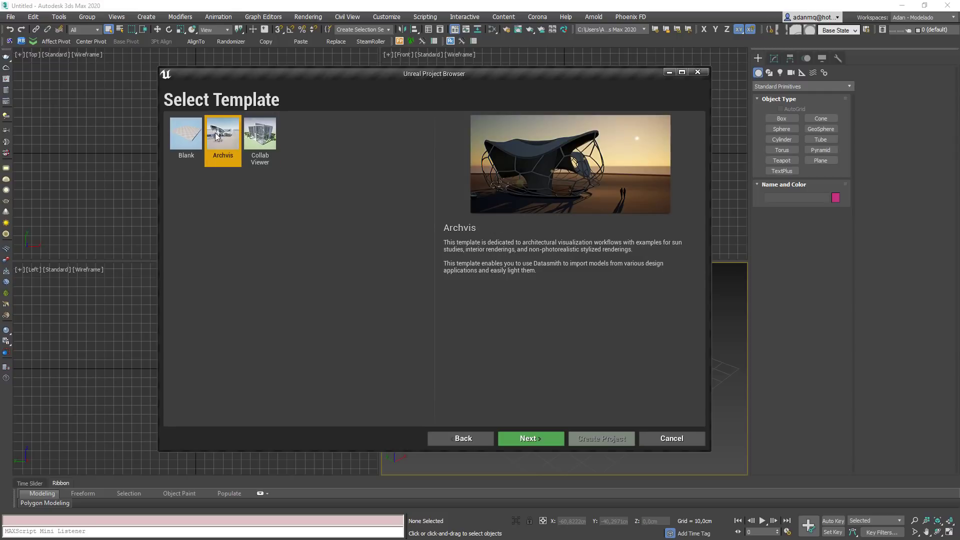
{"action": "left_click", "coordinate": [187, 136]}
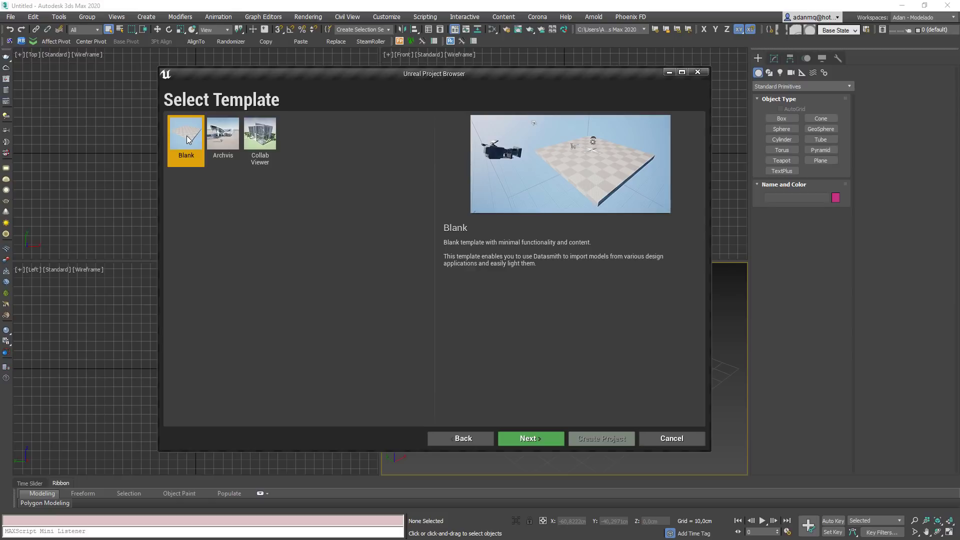
{"action": "left_click", "coordinate": [231, 143]}
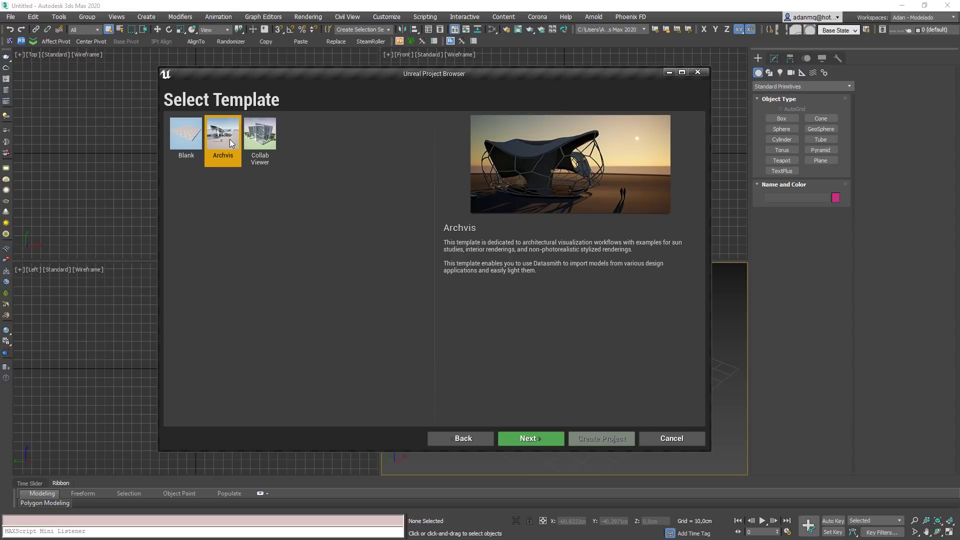
{"action": "left_click", "coordinate": [253, 141]}
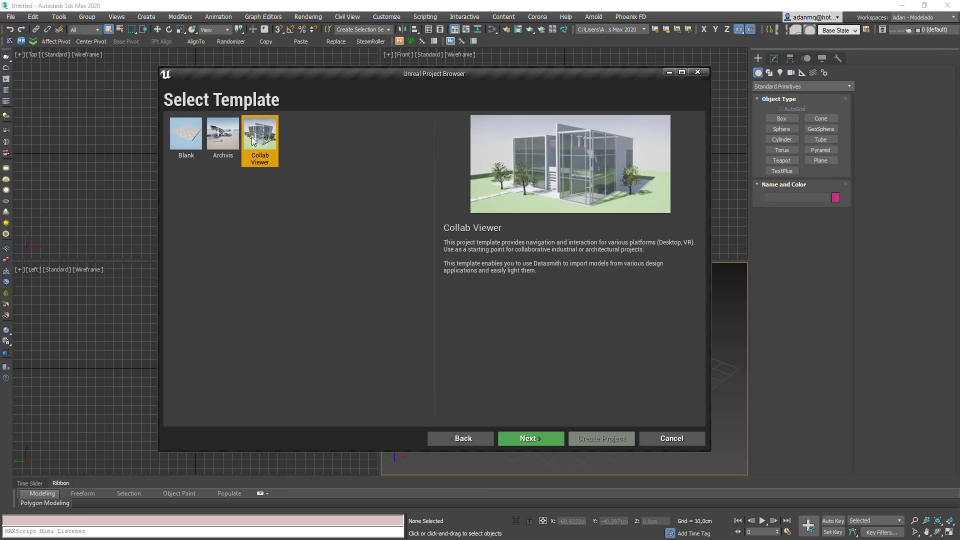
Choose the Blank architecture template and continue to the project settings
{"action": "left_click", "coordinate": [195, 141]}
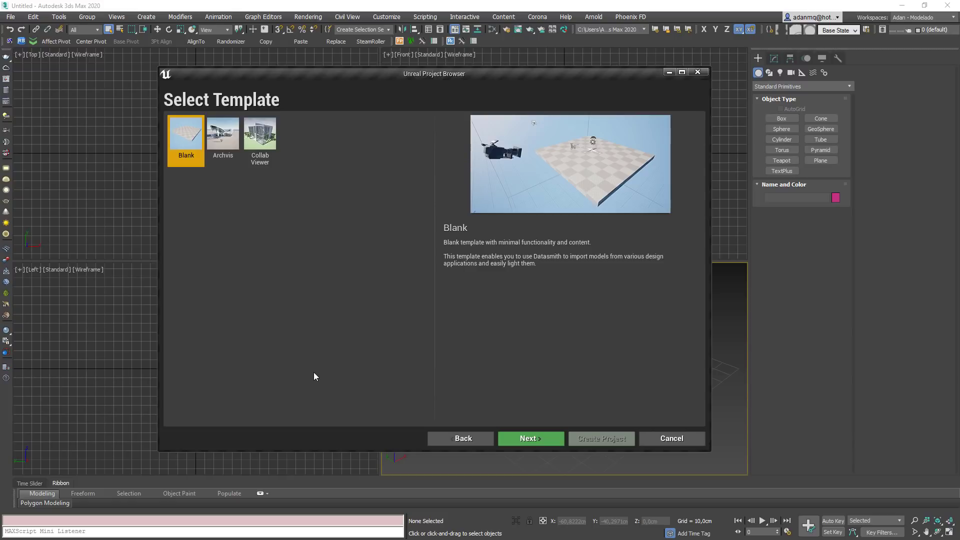
{"action": "left_click", "coordinate": [535, 437]}
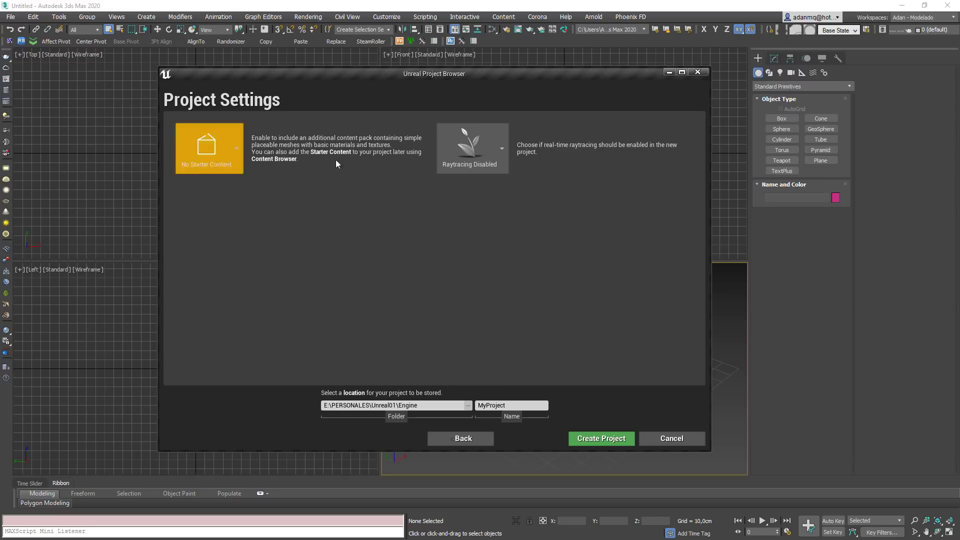
Compare the With Starter Content and No Starter Content options for the project and settle on No Starter Content
{"action": "left_click", "coordinate": [212, 146]}
{"action": "left_click", "coordinate": [220, 238]}
{"action": "left_click", "coordinate": [221, 158]}
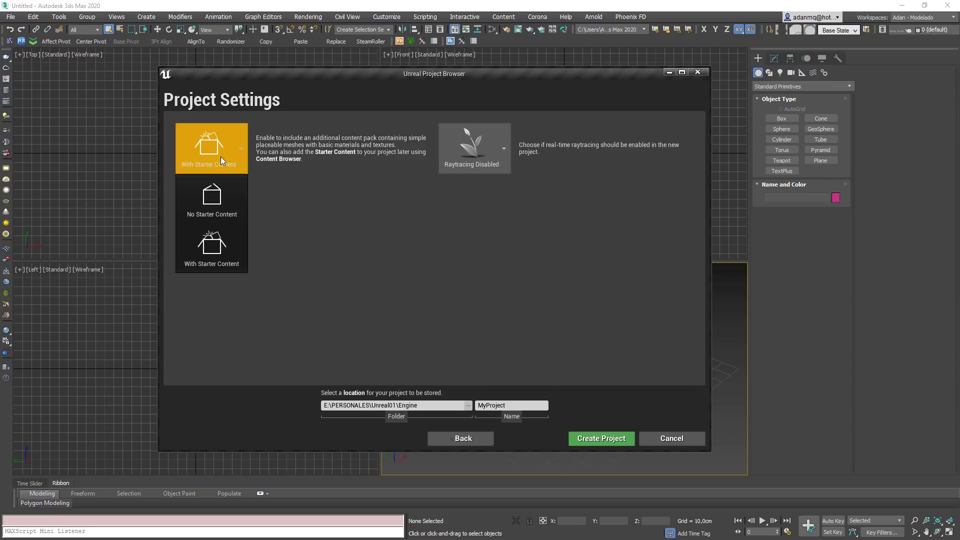
{"action": "left_click", "coordinate": [213, 209]}
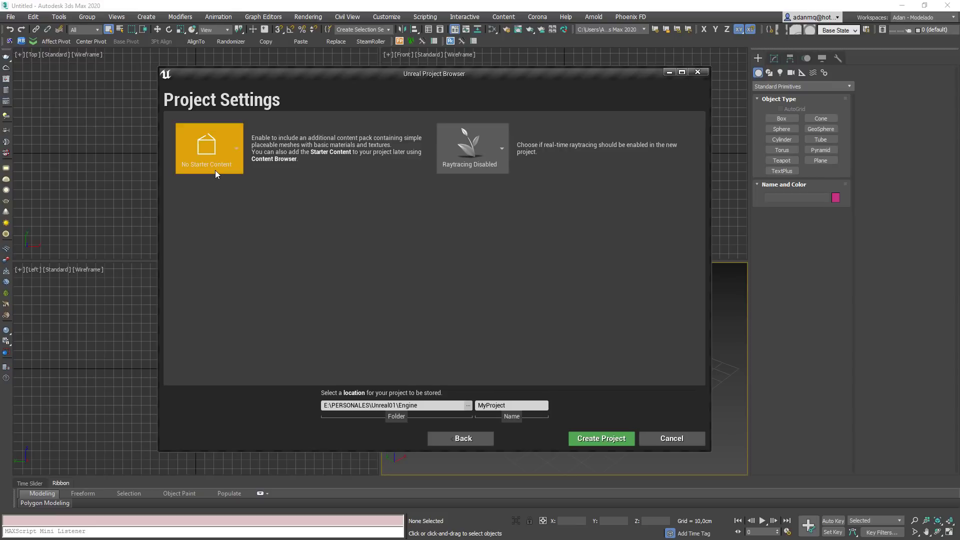
{"action": "left_click", "coordinate": [213, 148]}
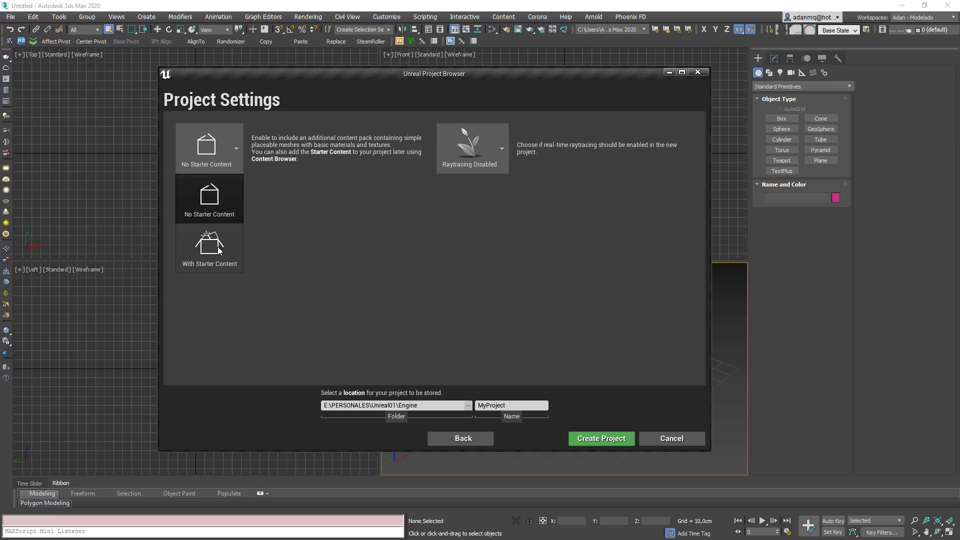
{"action": "left_click", "coordinate": [219, 247]}
{"action": "left_click", "coordinate": [204, 164]}
{"action": "left_click", "coordinate": [206, 211]}
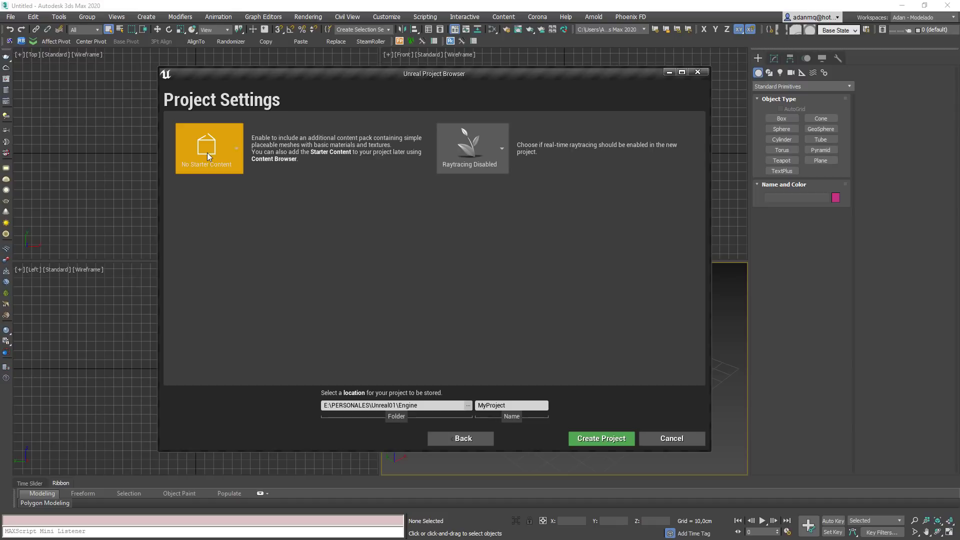
{"action": "left_click", "coordinate": [207, 154]}
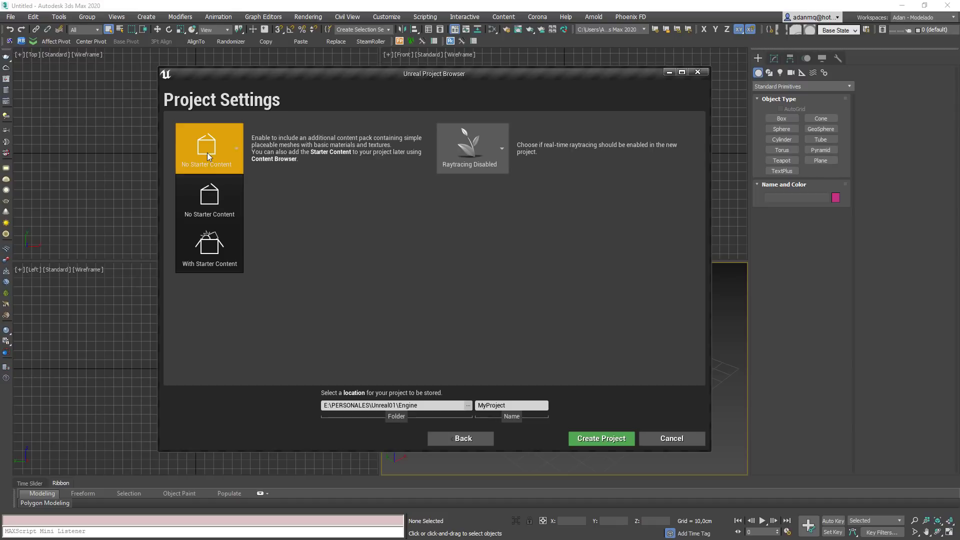
{"action": "left_click", "coordinate": [214, 198]}
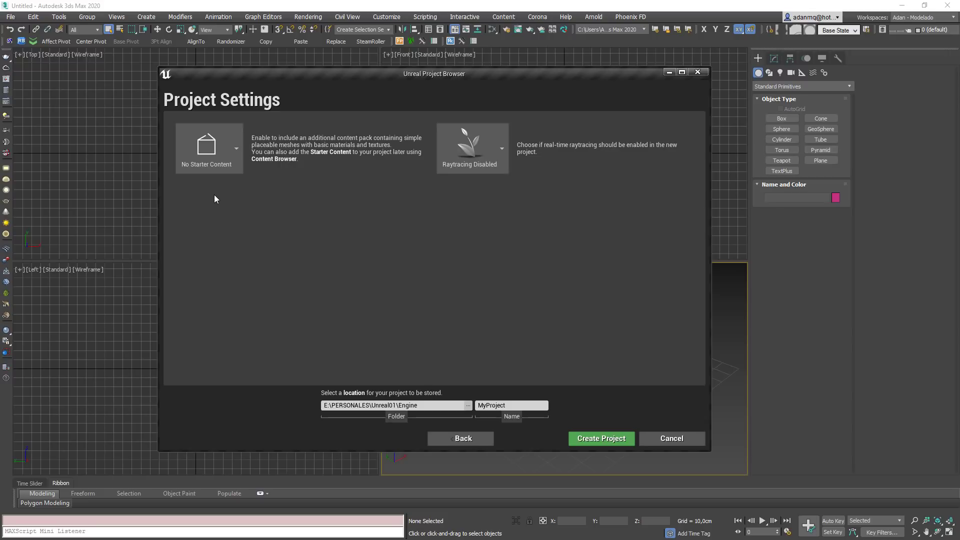
{"action": "left_click", "coordinate": [211, 150]}
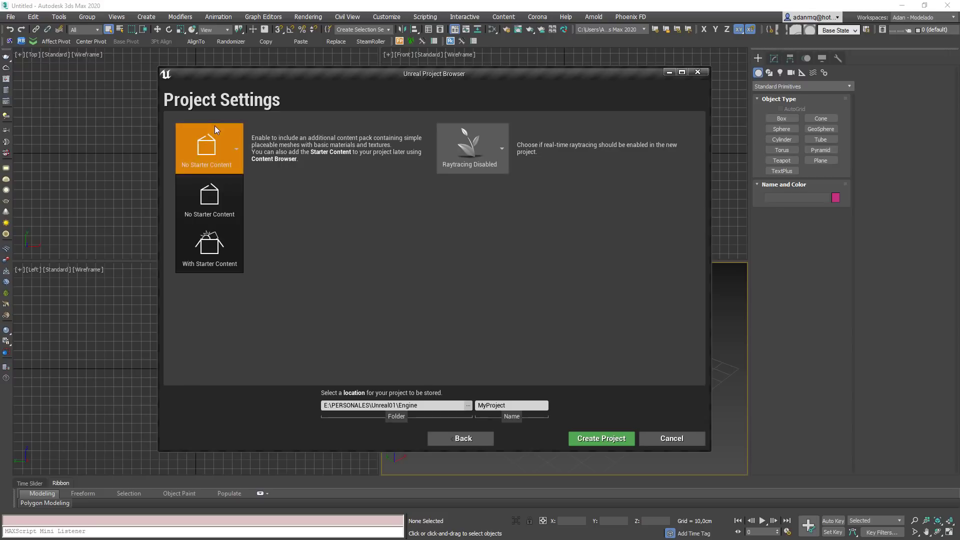
{"action": "left_click", "coordinate": [227, 257]}
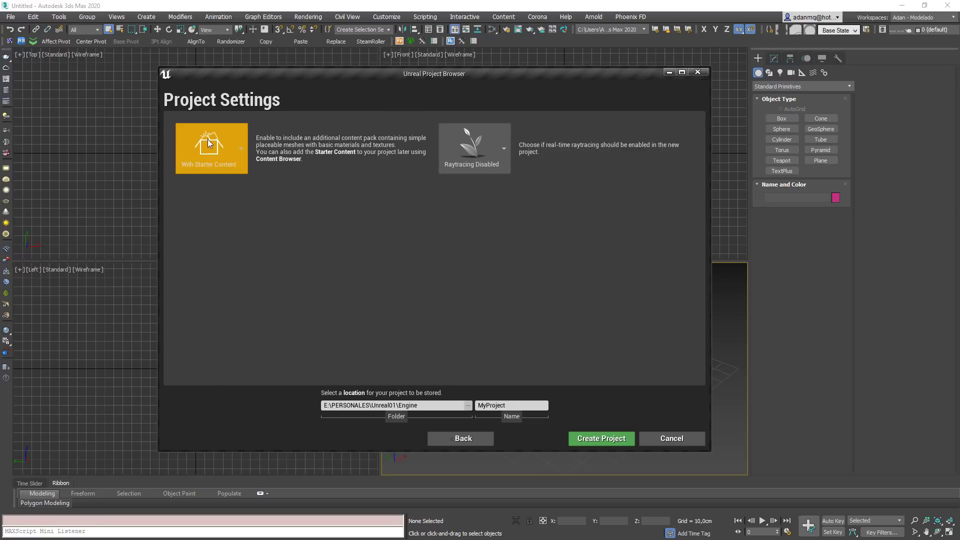
{"action": "left_click", "coordinate": [210, 150]}
{"action": "left_click", "coordinate": [210, 216]}
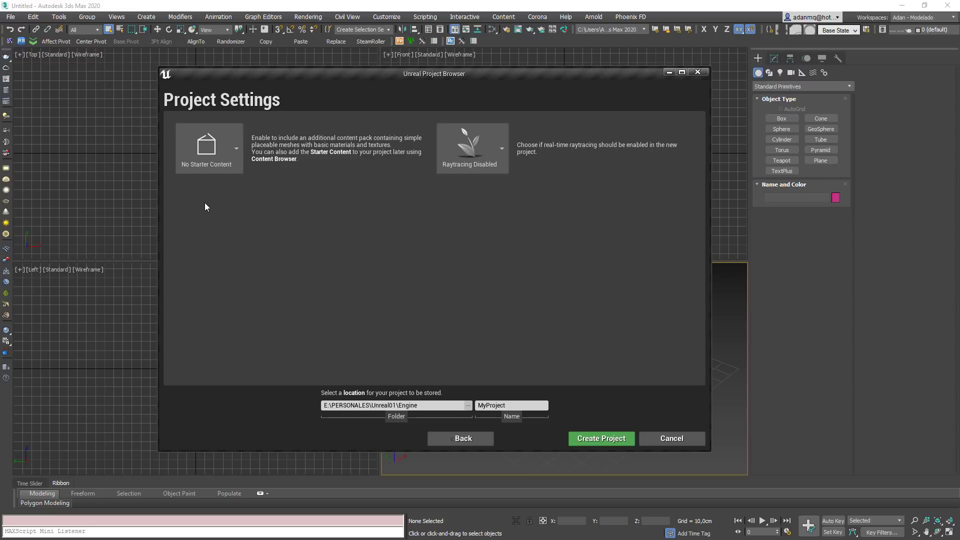
Review the real-time raytracing options for the new project and settle on Raytracing Disabled
{"action": "left_click", "coordinate": [488, 152]}
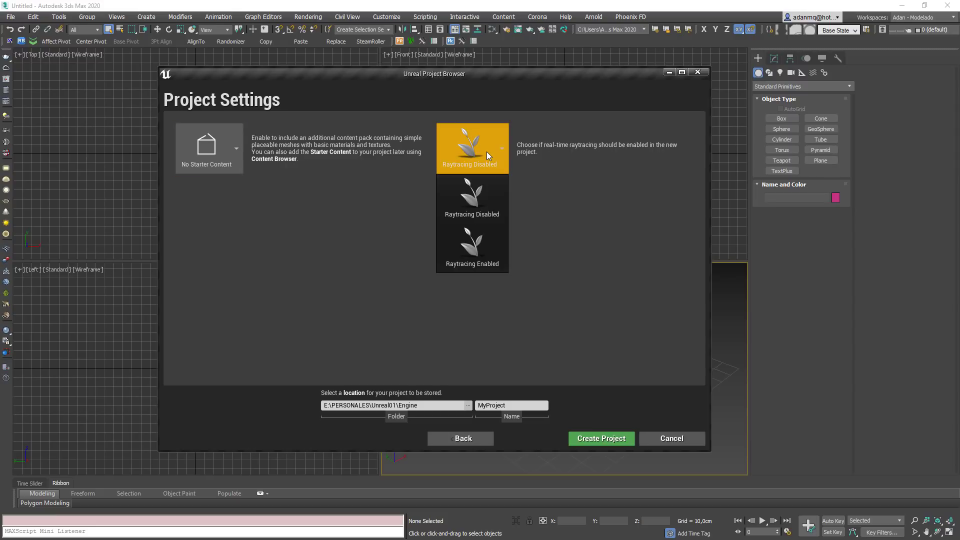
{"action": "left_click", "coordinate": [487, 152]}
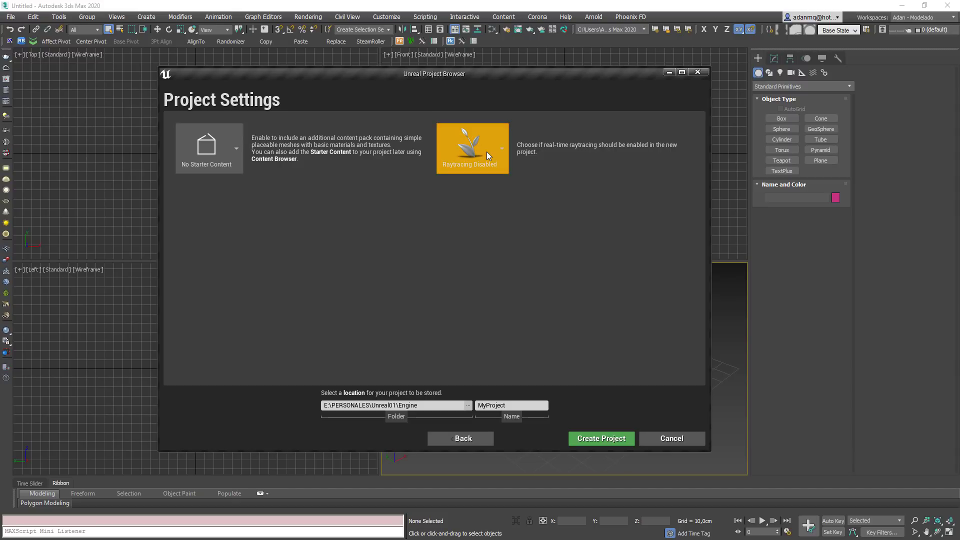
{"action": "left_click", "coordinate": [488, 152]}
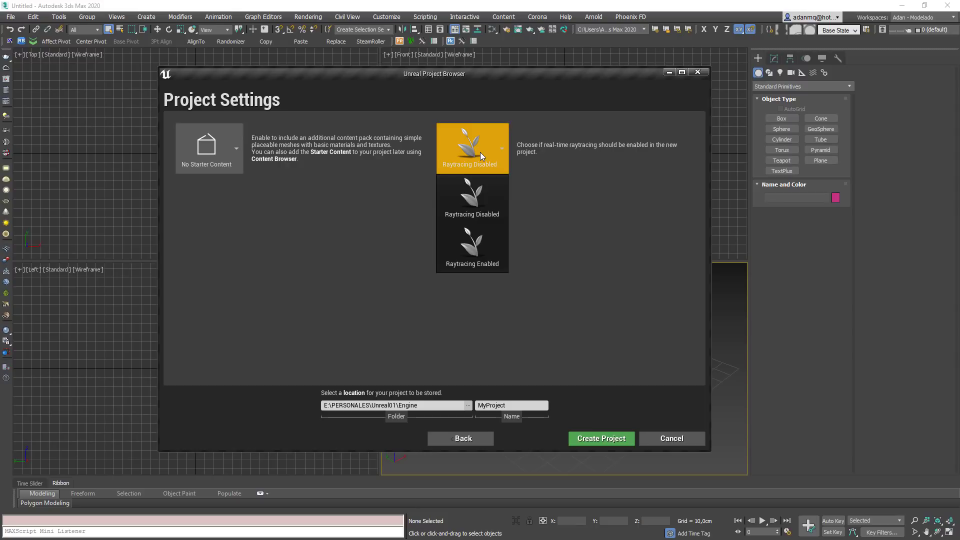
{"action": "left_click", "coordinate": [571, 207]}
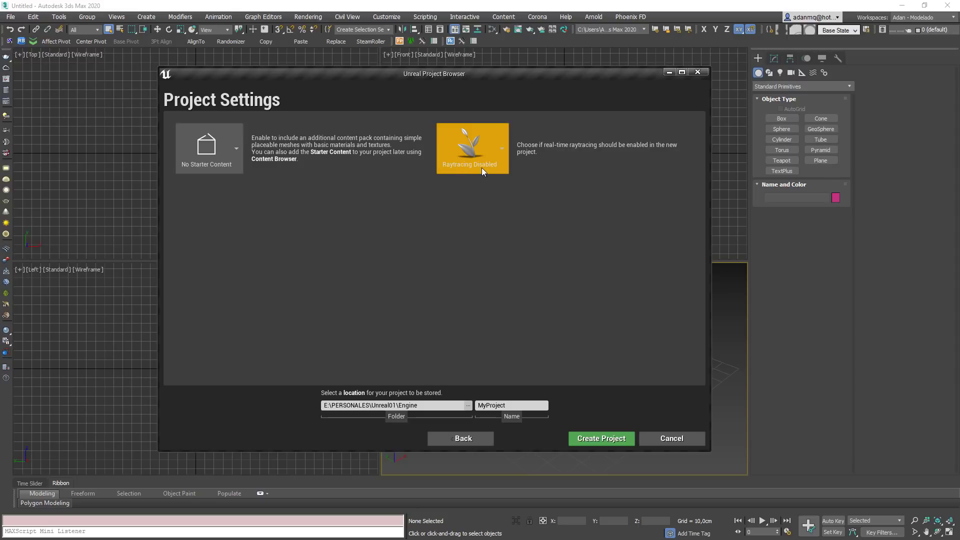
{"action": "left_click", "coordinate": [455, 158]}
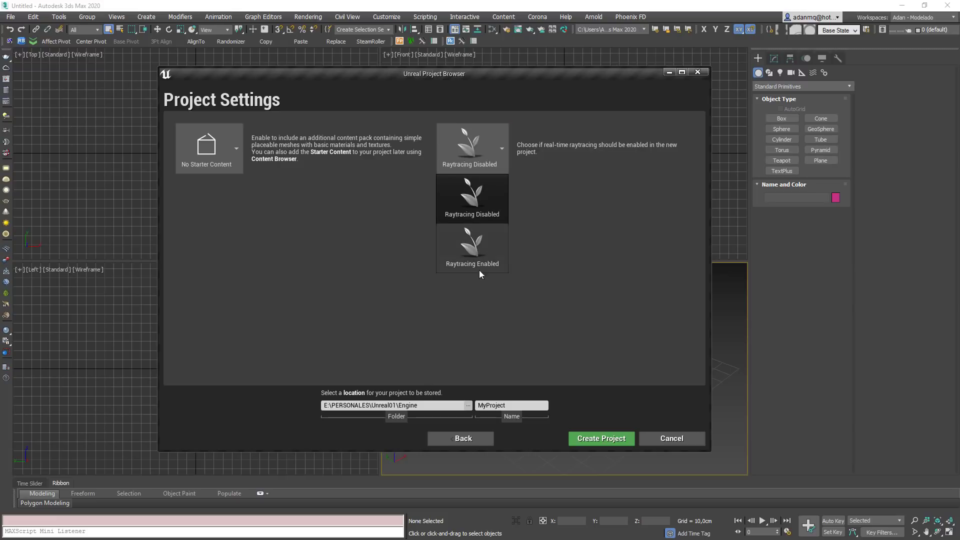
{"action": "left_click", "coordinate": [457, 200]}
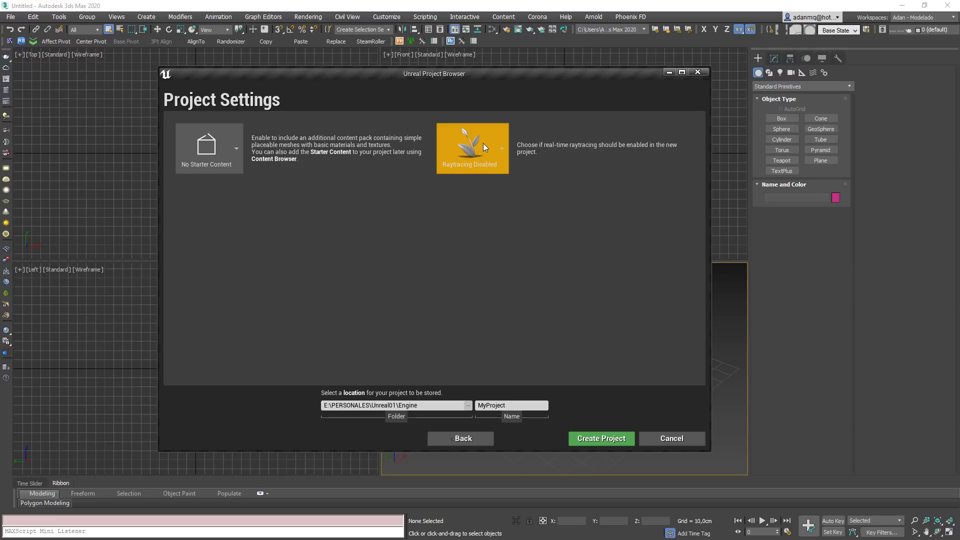
Try a random project name containing spaces, and clear the project name
{"action": "left_click_drag", "start_coordinate": [523, 405], "coordinate": [415, 417]}
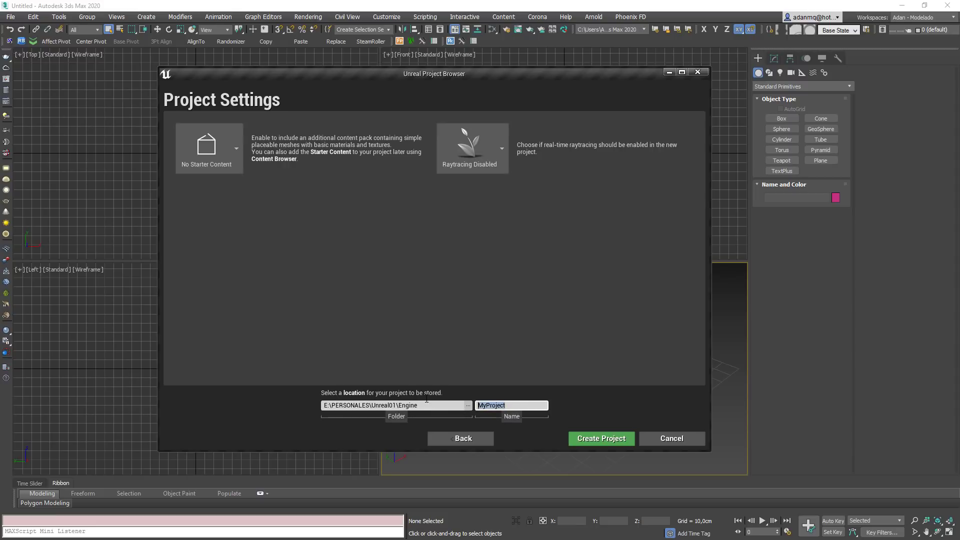
{"action": "left_click", "coordinate": [519, 408]}
{"action": "left_click_drag", "start_coordinate": [519, 408], "coordinate": [460, 402]}
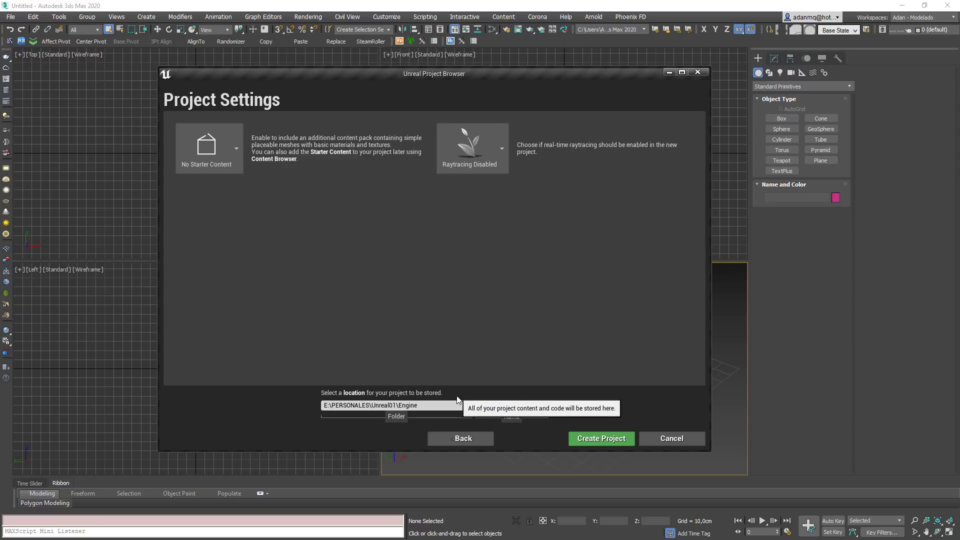
{"action": "type", "text": "jfjffgfg  g"}
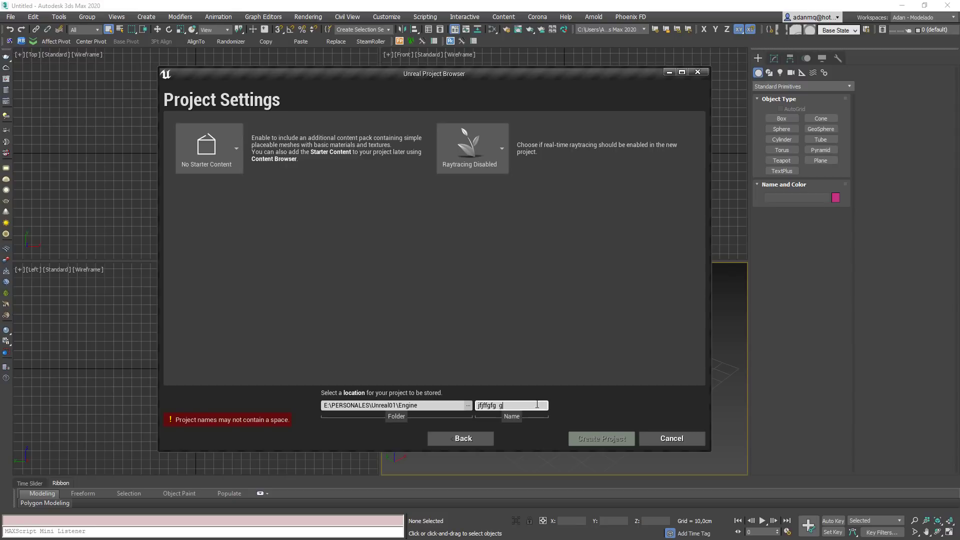
{"action": "type", "text": "sdfgsd"}
{"action": "left_click_drag", "start_coordinate": [535, 406], "coordinate": [419, 407]}
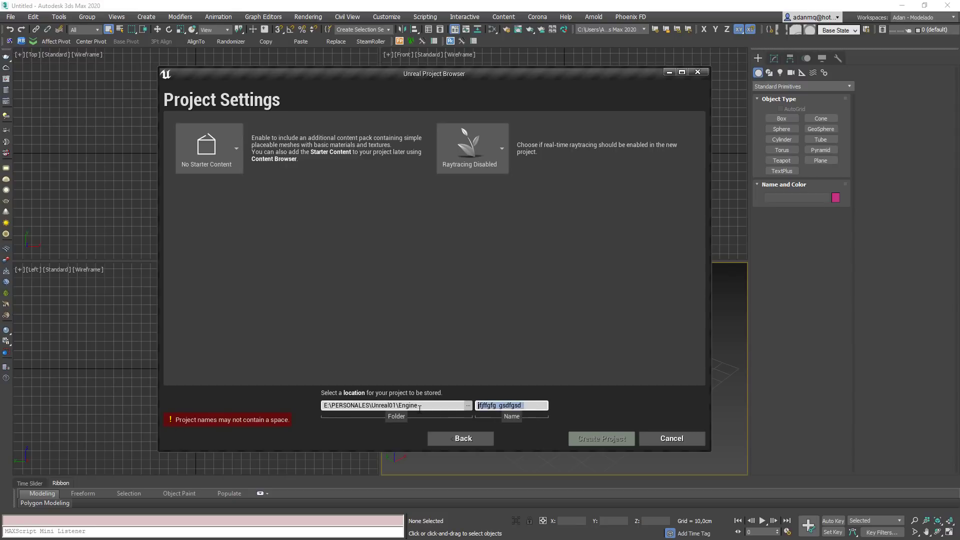
{"action": "key", "text": "BackSpace"}
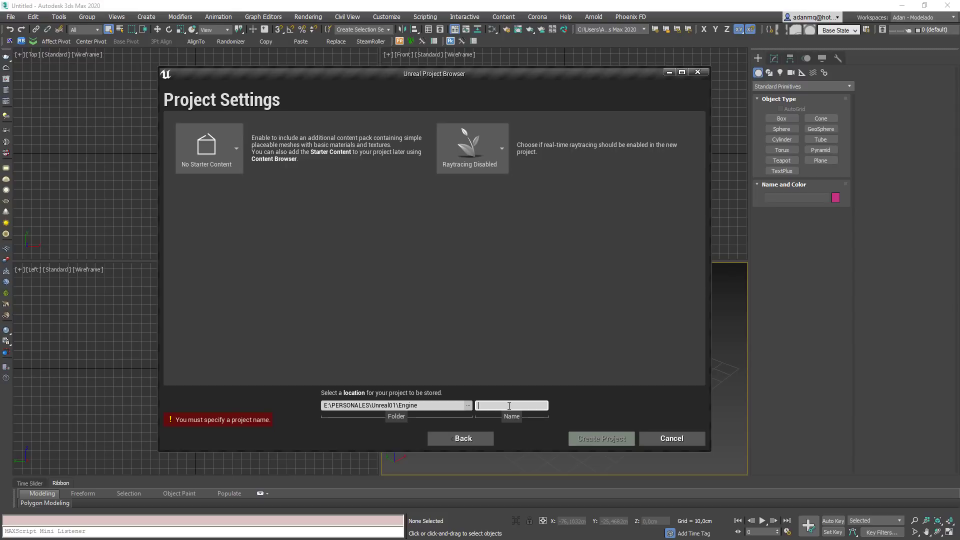
Name the project Tutorial01 and create it in the E:\PERSONALES\Unreal01\Engine folder
{"action": "type", "text": "Tutorial"}
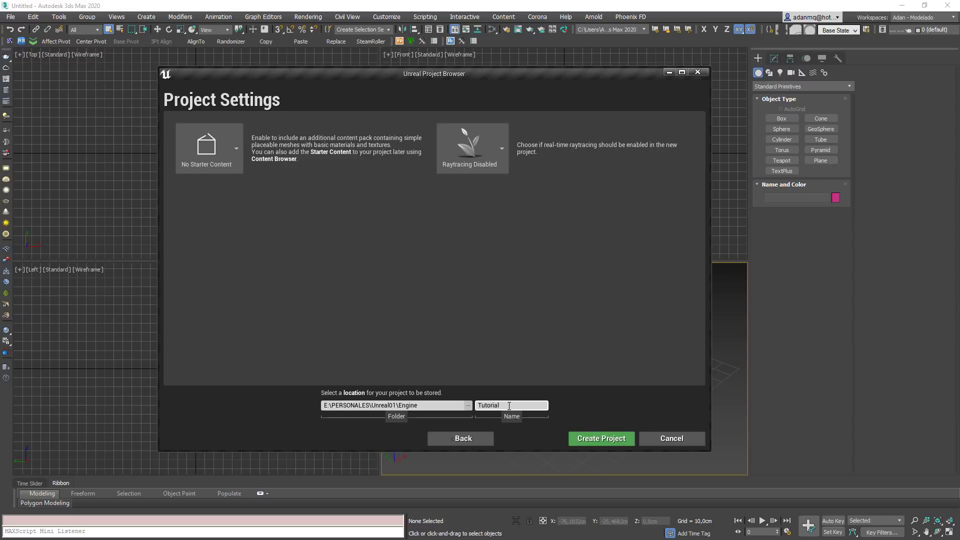
{"action": "type", "text": "01"}
{"action": "left_click", "coordinate": [590, 439]}
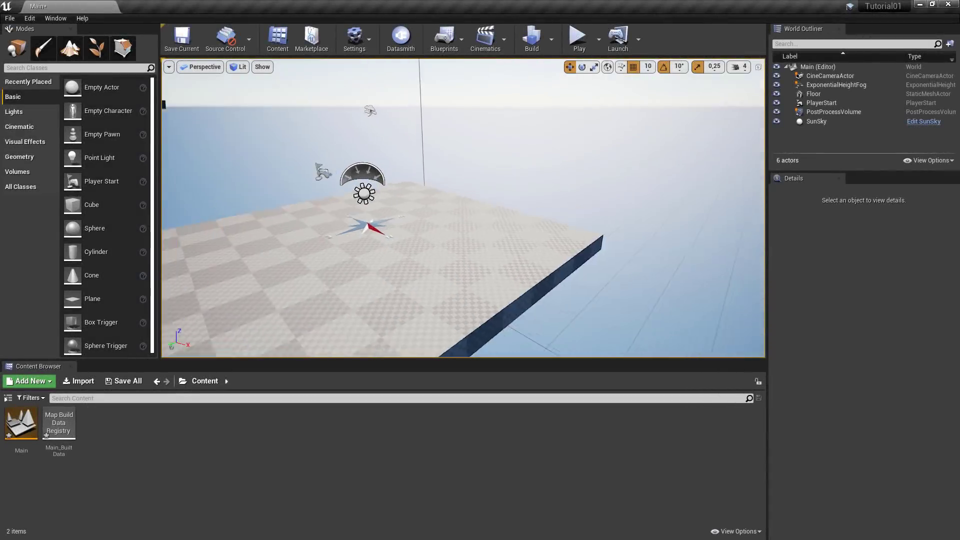
Select the SunSky actor in the level, switch to the rotation gizmo, view it from other angles and deselect it
{"action": "right_click_drag", "start_coordinate": [524, 253], "coordinate": [474, 223]}
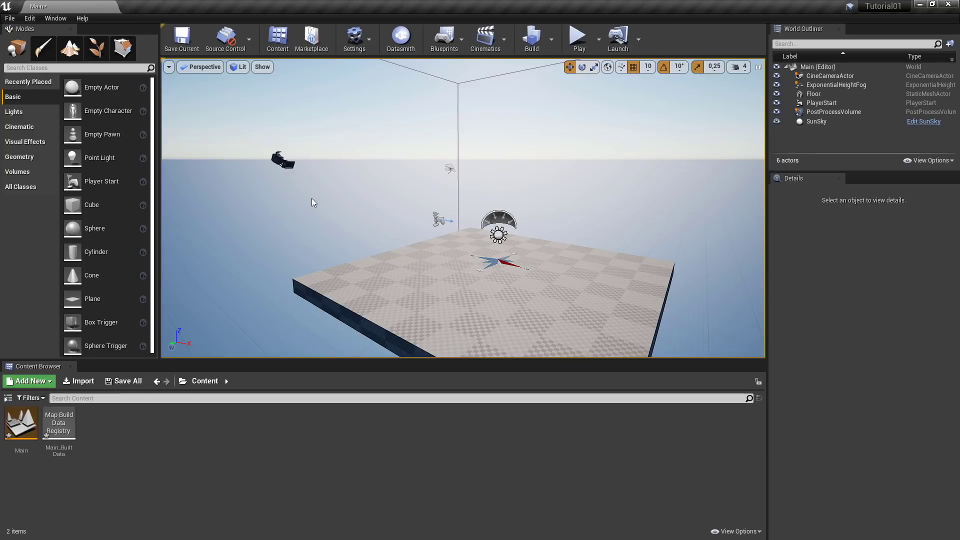
{"action": "left_click", "coordinate": [490, 220]}
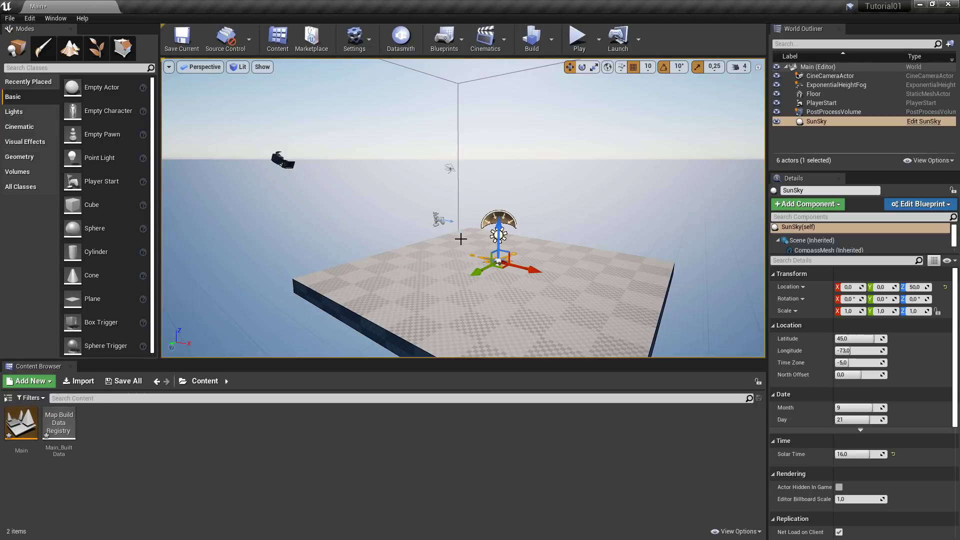
{"action": "key", "text": "e"}
{"action": "right_click_drag", "start_coordinate": [522, 235], "coordinate": [539, 249]}
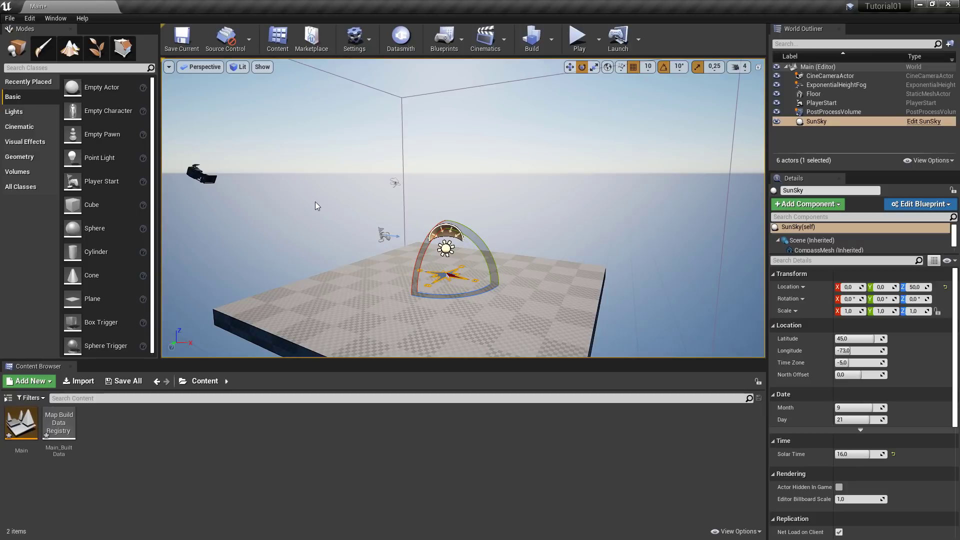
{"action": "right_click_drag", "start_coordinate": [315, 202], "coordinate": [288, 252]}
{"action": "key", "text": "w"}
{"action": "key", "text": "s"}
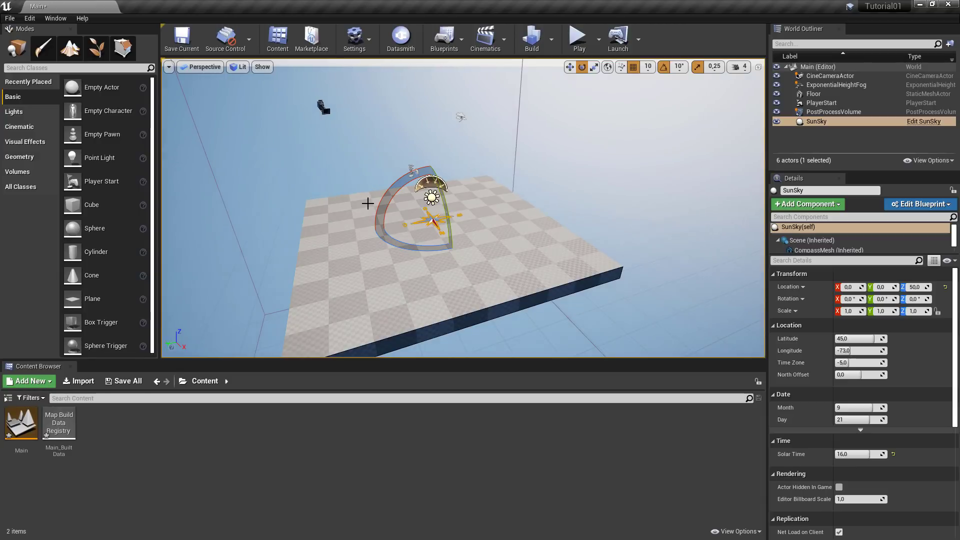
{"action": "left_click", "coordinate": [592, 221]}
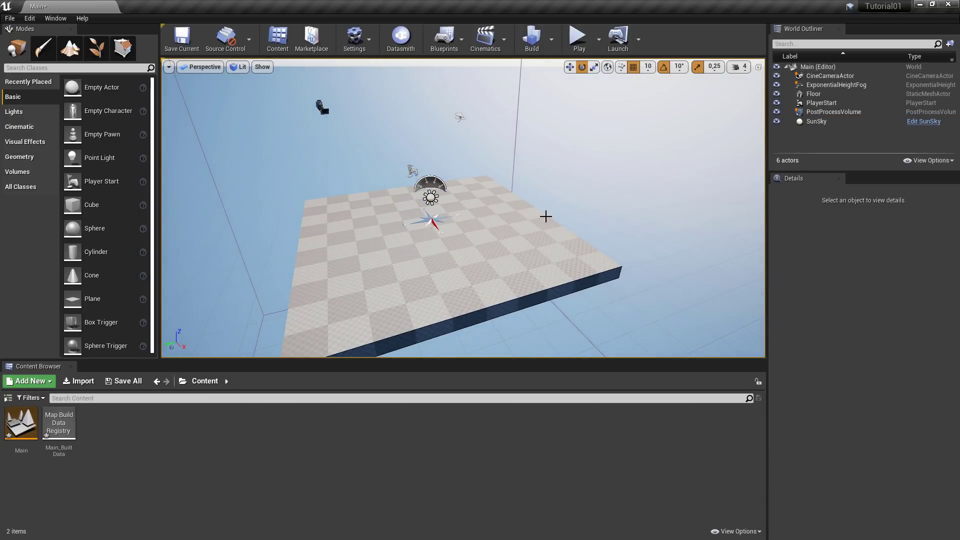
Fly the perspective camera forward, back, sideways, up and down to examine the floor, SunSky, player start and camera from different sides
{"action": "right_click_drag", "start_coordinate": [547, 217], "coordinate": [450, 262]}
{"action": "key", "text": "w"}
{"action": "key", "text": "s"}
{"action": "key", "text": "a"}
{"action": "key", "text": "d"}
{"action": "key", "text": "a"}
{"action": "key", "text": "w"}
{"action": "key", "text": "s"}
{"action": "key", "text": "w"}
{"action": "key", "text": "s"}
{"action": "key", "text": "d"}
{"action": "key", "text": "w"}
{"action": "key", "text": "q"}
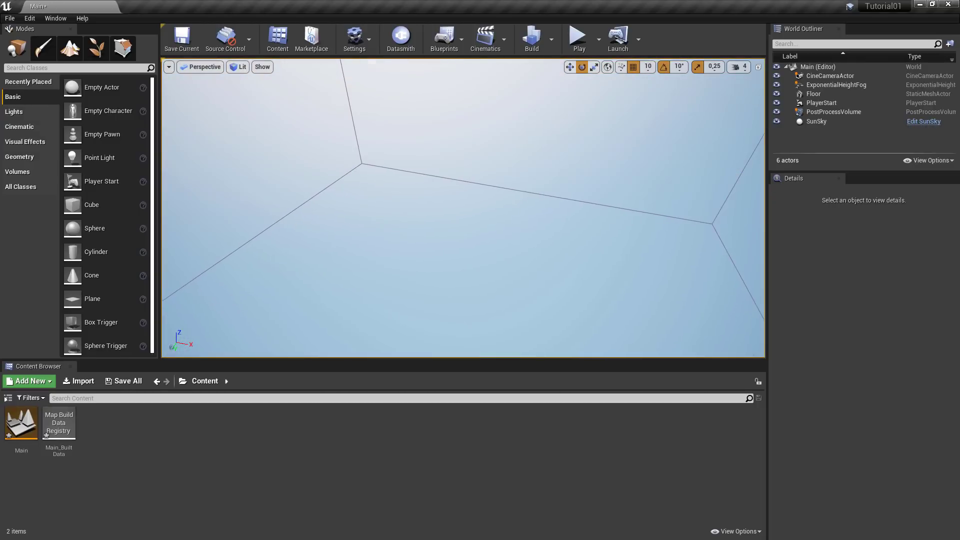
{"action": "key", "text": "e"}
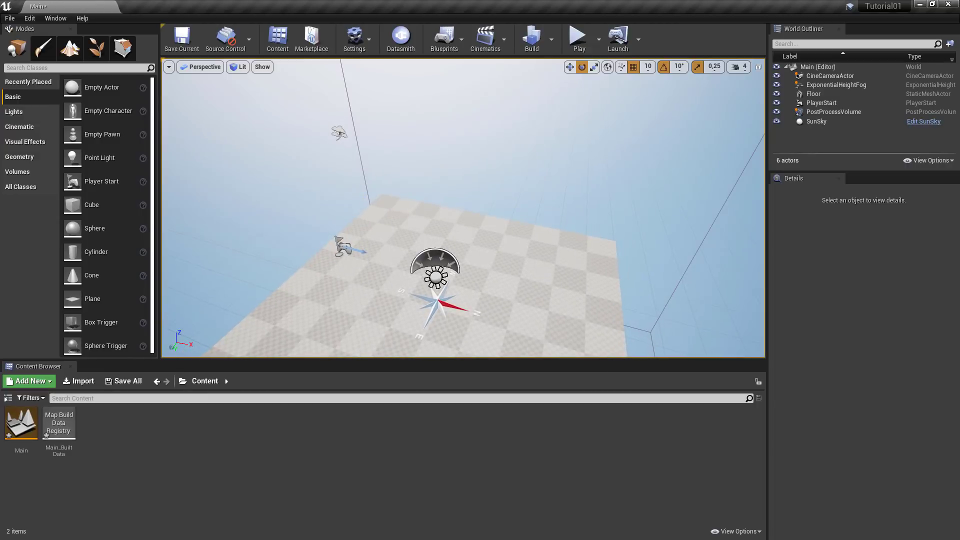
{"action": "key", "text": "q"}
{"action": "key", "text": "e"}
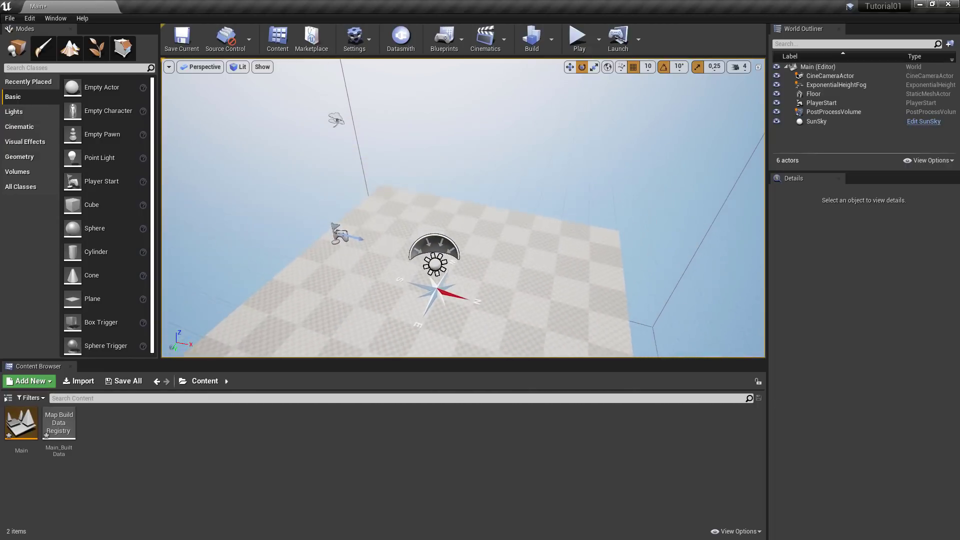
{"action": "key", "text": "d"}
{"action": "key", "text": "s"}
{"action": "key", "text": "w"}
{"action": "right_click_drag", "start_coordinate": [450, 262], "coordinate": [762, 280]}
{"action": "key", "text": "s"}
{"action": "key", "text": "a"}
{"action": "key", "text": "s"}
{"action": "key", "text": "w"}
{"action": "key", "text": "w"}
{"action": "key", "text": "a"}
{"action": "key", "text": "s"}
{"action": "key", "text": "w"}
{"action": "key", "text": "a"}
{"action": "right_click_drag", "start_coordinate": [500, 130], "coordinate": [533, 140]}
{"action": "key", "text": "s"}
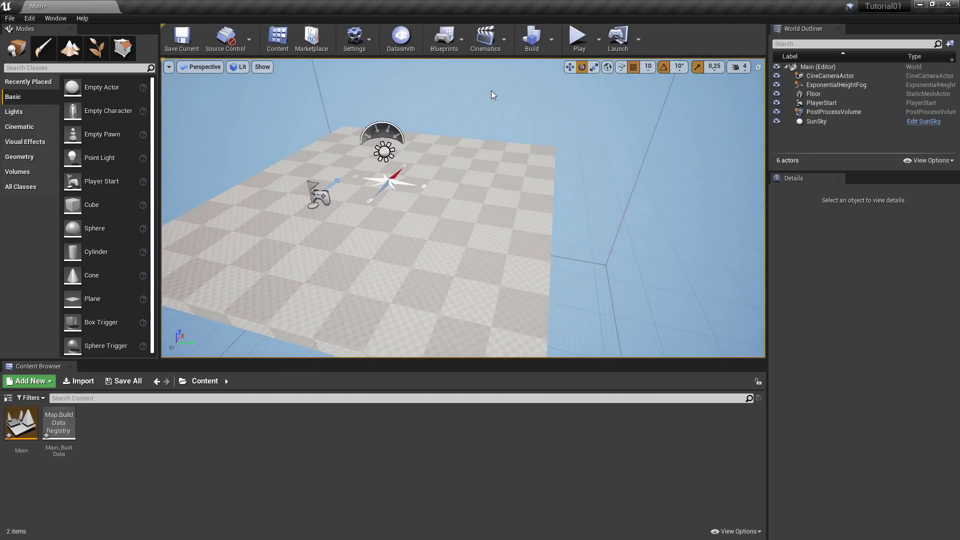
{"action": "right_click_drag", "start_coordinate": [491, 91], "coordinate": [470, 98]}
{"action": "key", "text": "s"}
{"action": "key", "text": "d"}
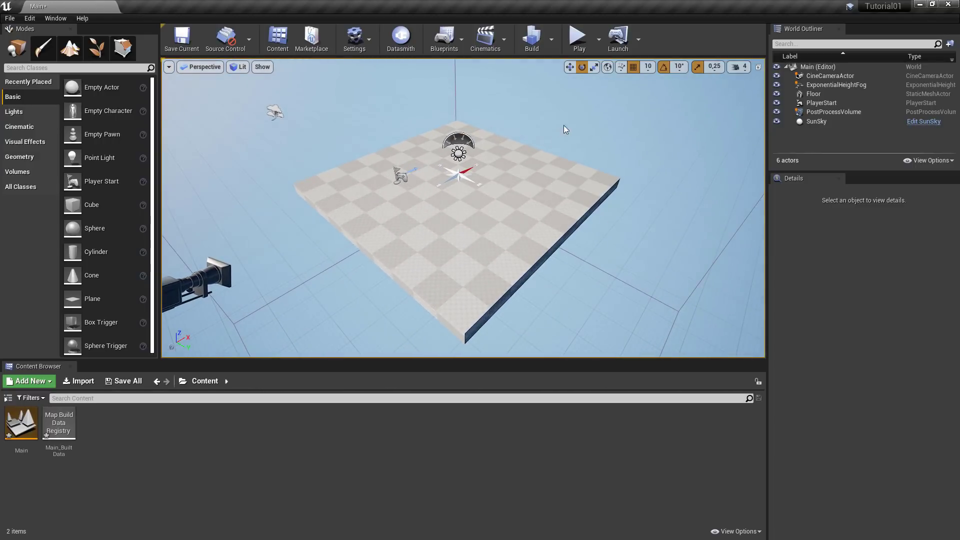
{"action": "key", "text": "d"}
{"action": "right_click_drag", "start_coordinate": [571, 121], "coordinate": [489, 105]}
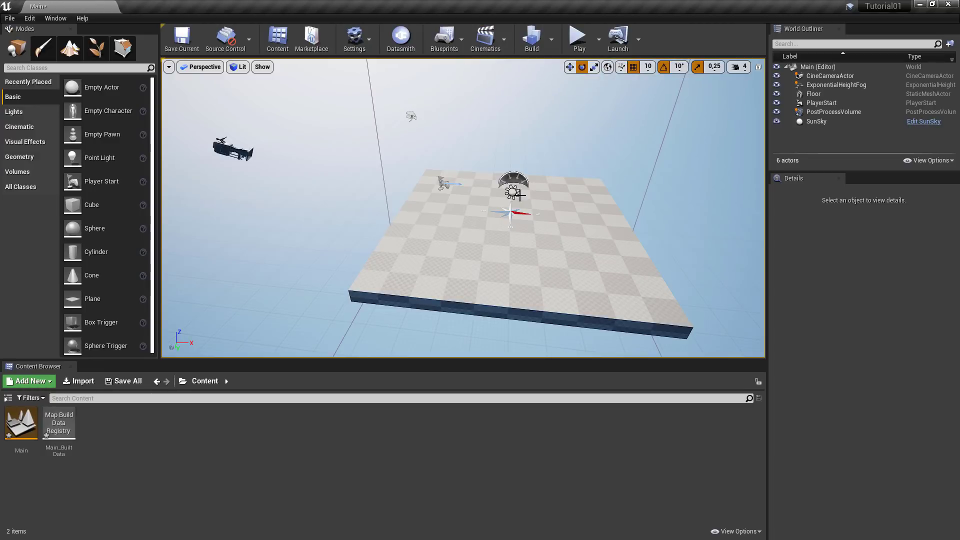
Inspect the SunSky actor and the CineCameraActor by selecting each one in the level
{"action": "left_click", "coordinate": [515, 175]}
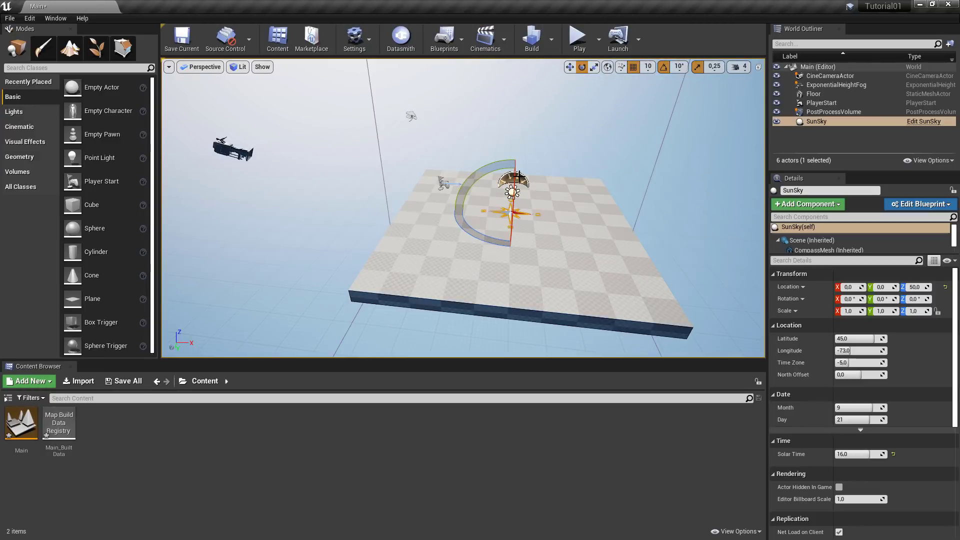
{"action": "left_click", "coordinate": [233, 149]}
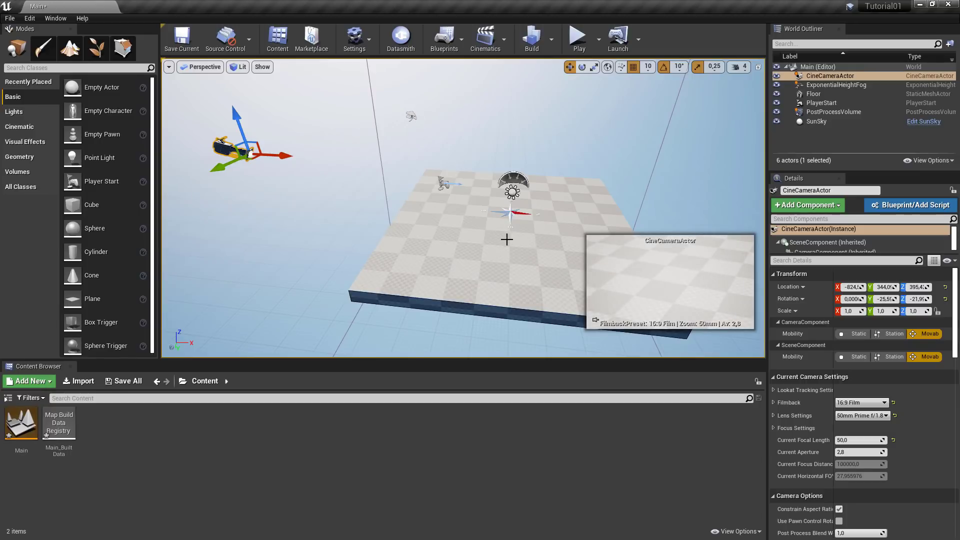
Select the floor and move it horizontally to about X -120, Y 90
{"action": "left_click", "coordinate": [443, 260]}
{"action": "left_click_drag", "start_coordinate": [558, 297], "coordinate": [632, 308], "text": "alt"}
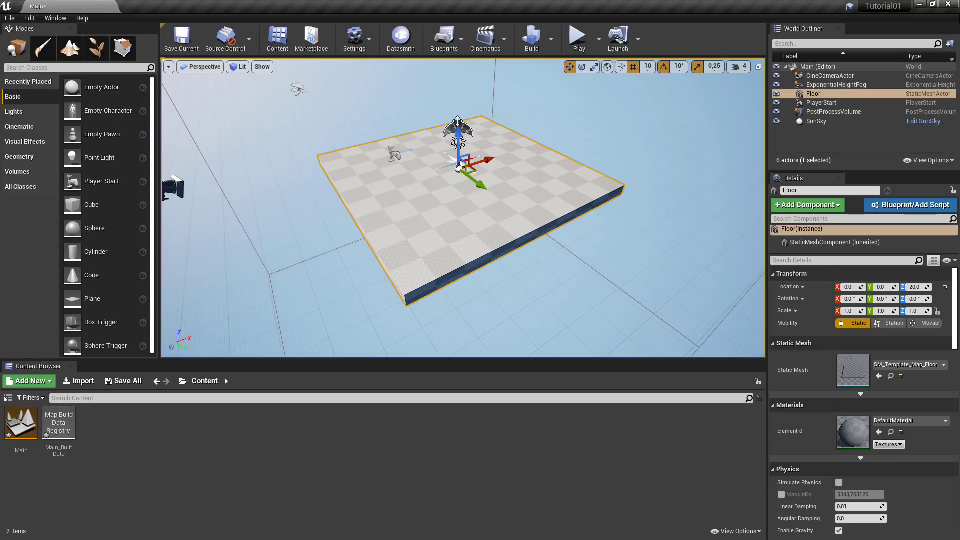
{"action": "left_click_drag", "start_coordinate": [510, 155], "coordinate": [345, 165], "text": "alt"}
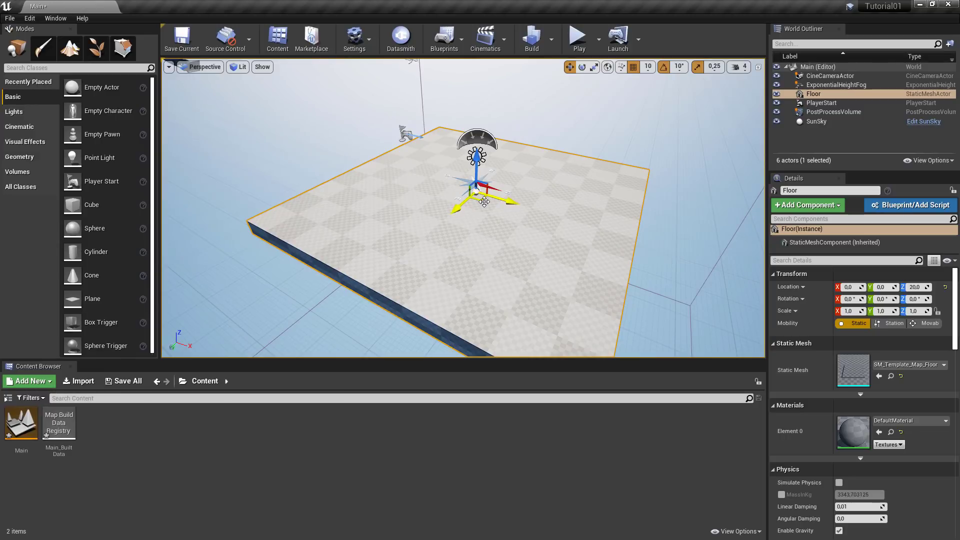
{"action": "left_click_drag", "start_coordinate": [508, 202], "coordinate": [404, 207]}
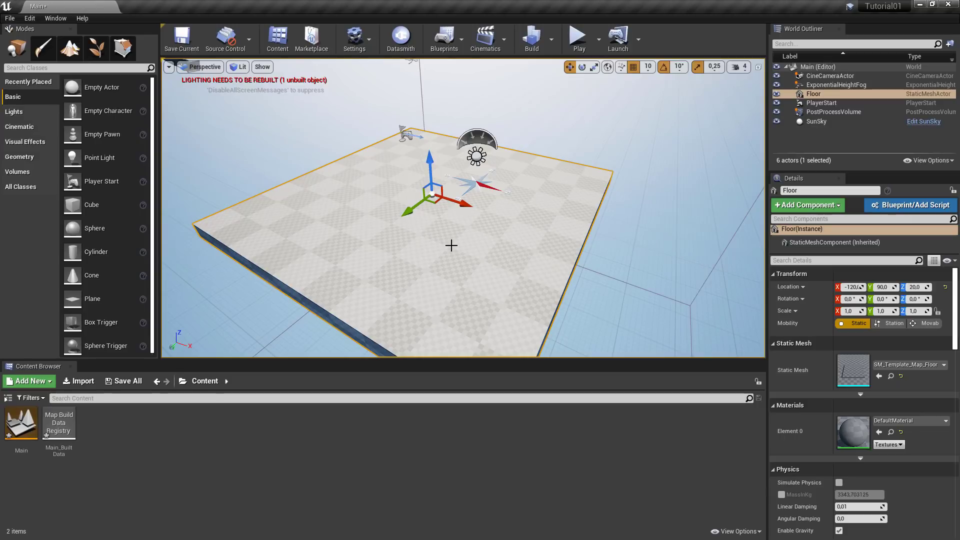
Try rotating the floor, and scale it to 2.5 in X and 2.75 in Y
{"action": "key", "text": "e"}
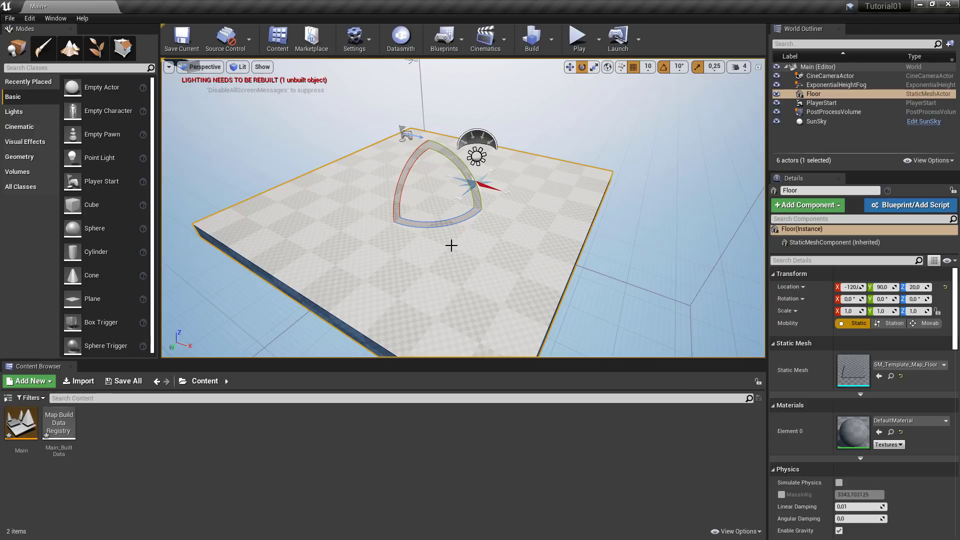
{"action": "left_click_drag", "start_coordinate": [471, 187], "coordinate": [494, 213]}
{"action": "key", "text": "r"}
{"action": "left_click_drag", "start_coordinate": [409, 212], "coordinate": [374, 234]}
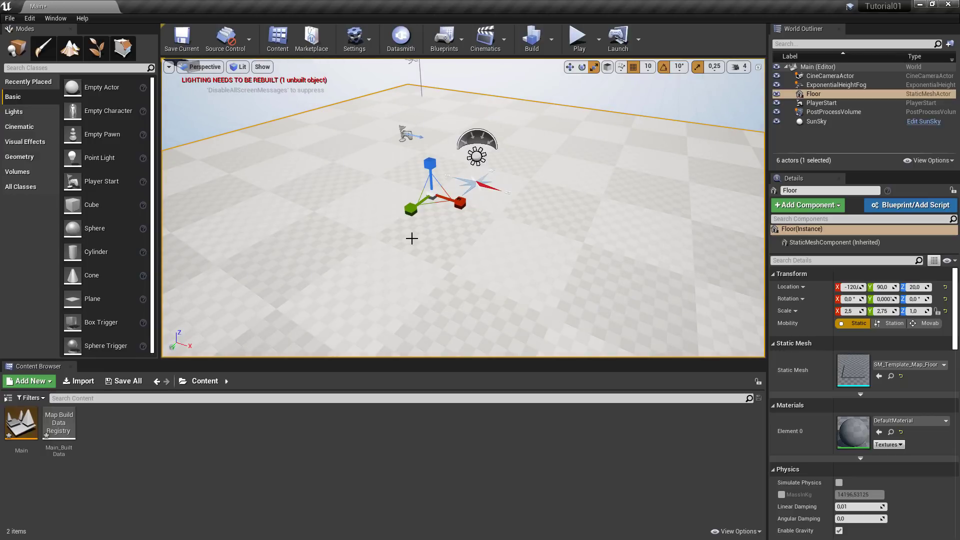
Cycle the floor's gizmo through rotation, movement and scaling, finishing on the move gizmo
{"action": "key", "text": "s"}
{"action": "right_click_drag", "start_coordinate": [534, 251], "coordinate": [535, 263]}
{"action": "right_click_drag", "start_coordinate": [583, 239], "coordinate": [583, 239]}
{"action": "key", "text": "w"}
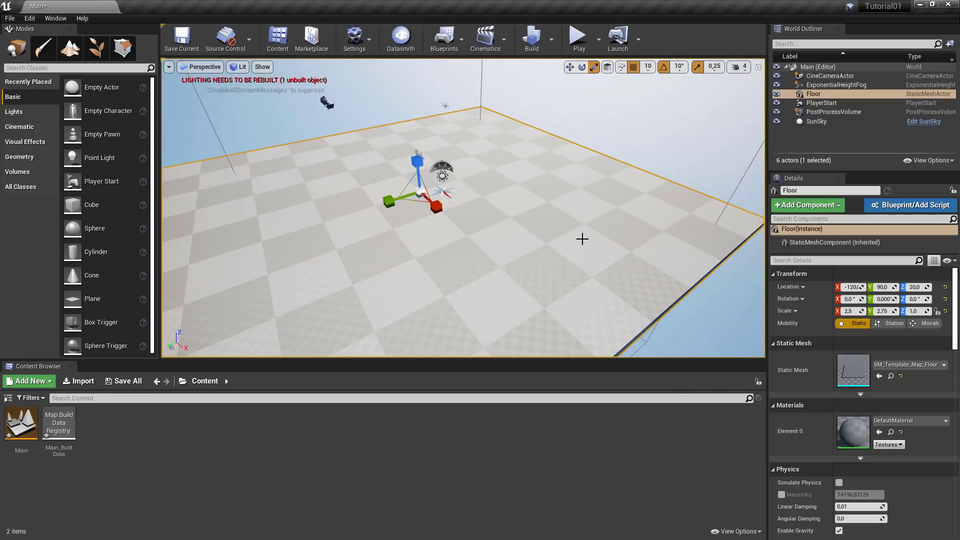
{"action": "key", "text": "e"}
{"action": "key", "text": "w"}
{"action": "key", "text": "e"}
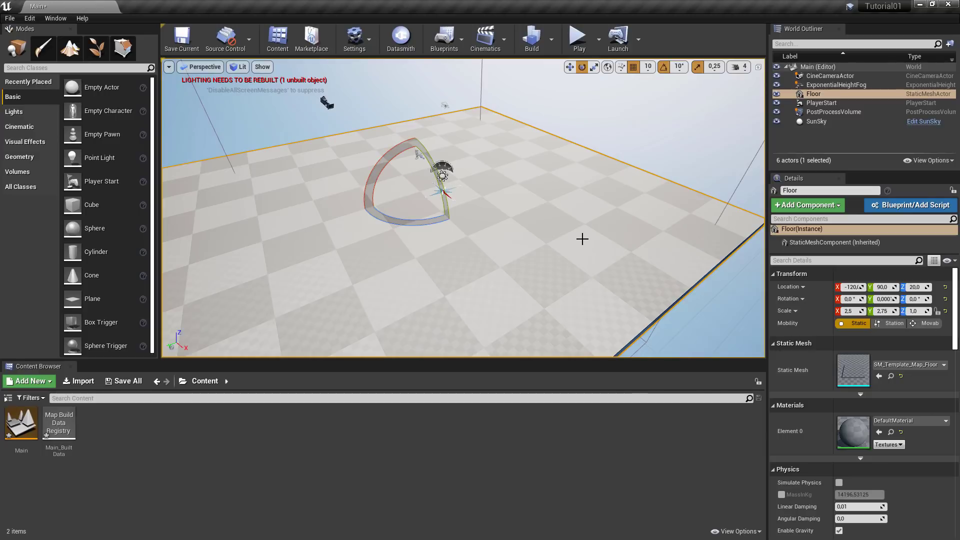
{"action": "key", "text": "w"}
{"action": "key", "text": "r"}
{"action": "key", "text": "w"}
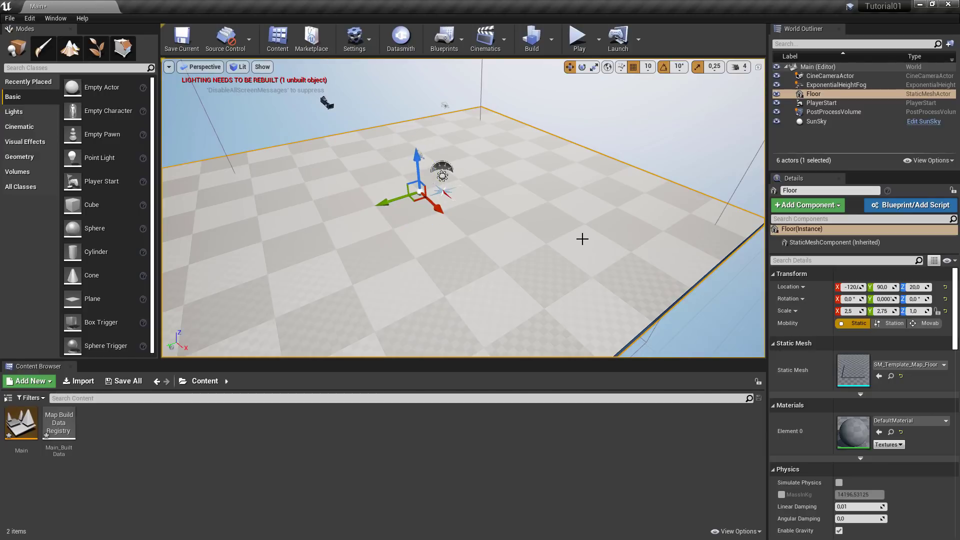
View the enlarged floor from both sides, clear the selection and select the floor again
{"action": "key", "text": "a"}
{"action": "mouse_move", "coordinate": [582, 239]}
{"action": "right_mouse_down"}
{"action": "mouse_move", "coordinate": [575, 235]}
{"action": "mouse_move", "coordinate": [582, 239]}
{"action": "right_mouse_up"}
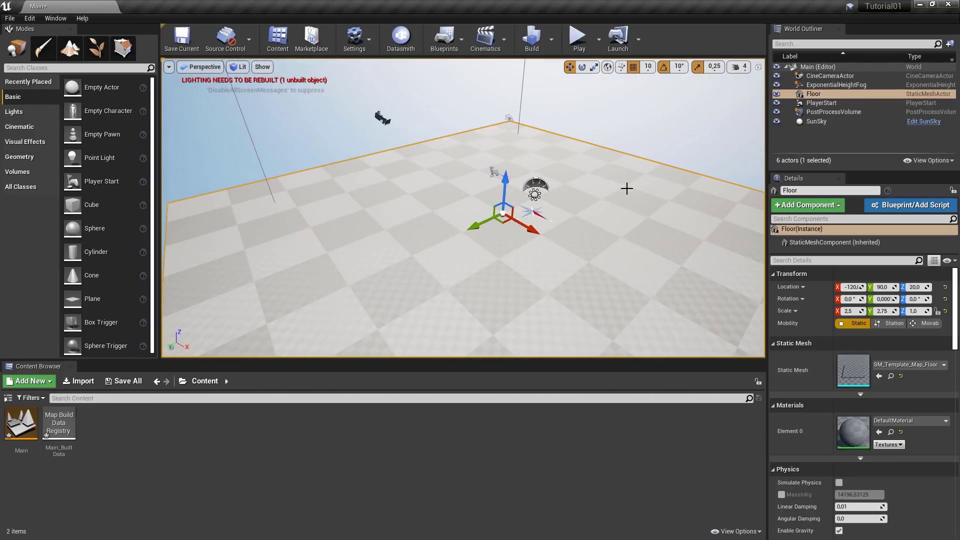
{"action": "key", "text": "d"}
{"action": "mouse_move", "coordinate": [626, 189]}
{"action": "right_mouse_down"}
{"action": "mouse_move", "coordinate": [618, 177]}
{"action": "mouse_move", "coordinate": [640, 189]}
{"action": "right_mouse_up"}
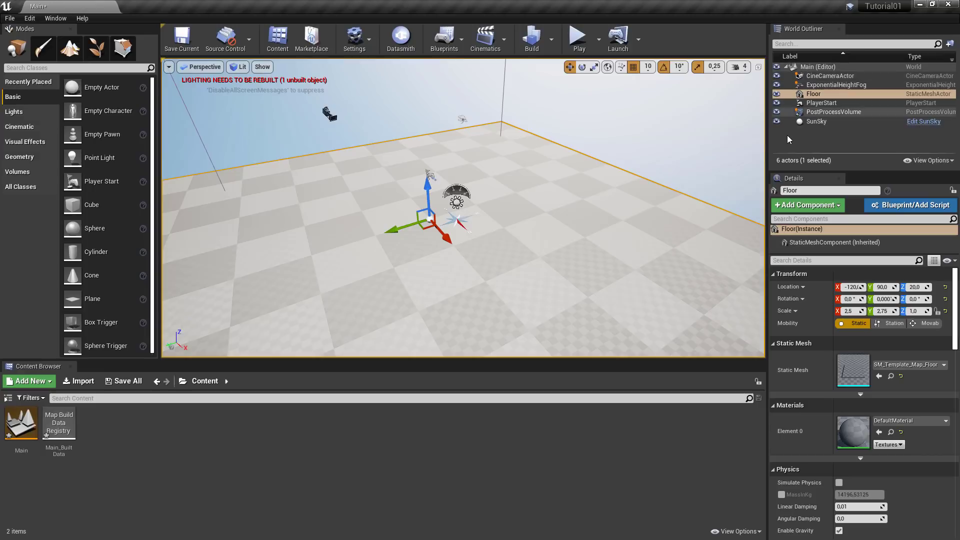
{"action": "key", "text": "Escape"}
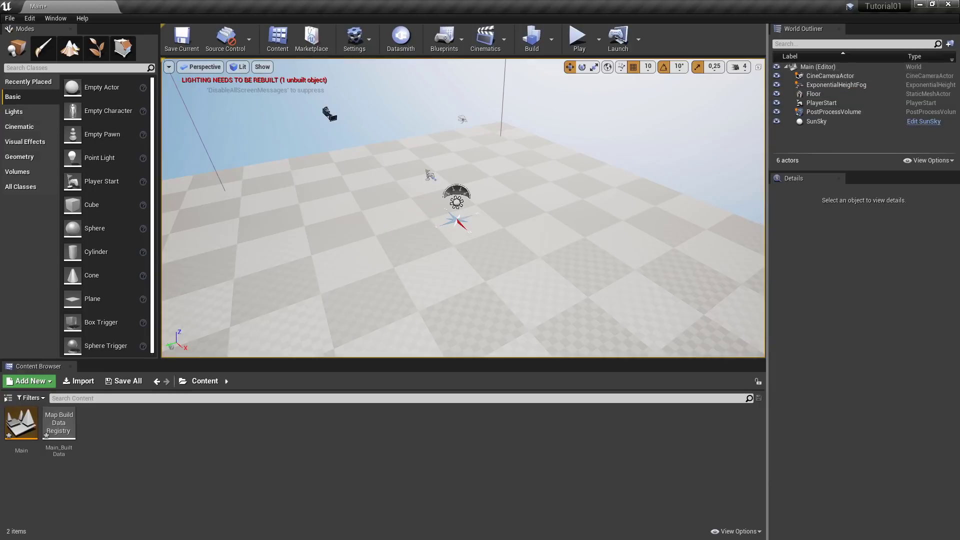
{"action": "left_click", "coordinate": [343, 224]}
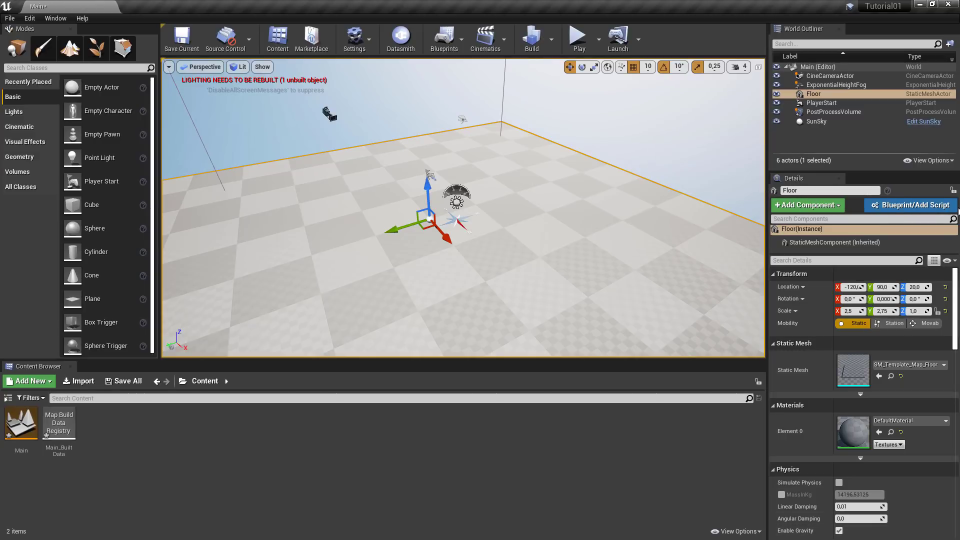
Examine the PostProcessVolume's extent in the level, selecting it by its boundary and reviewing its settings
{"action": "left_click", "coordinate": [838, 114]}
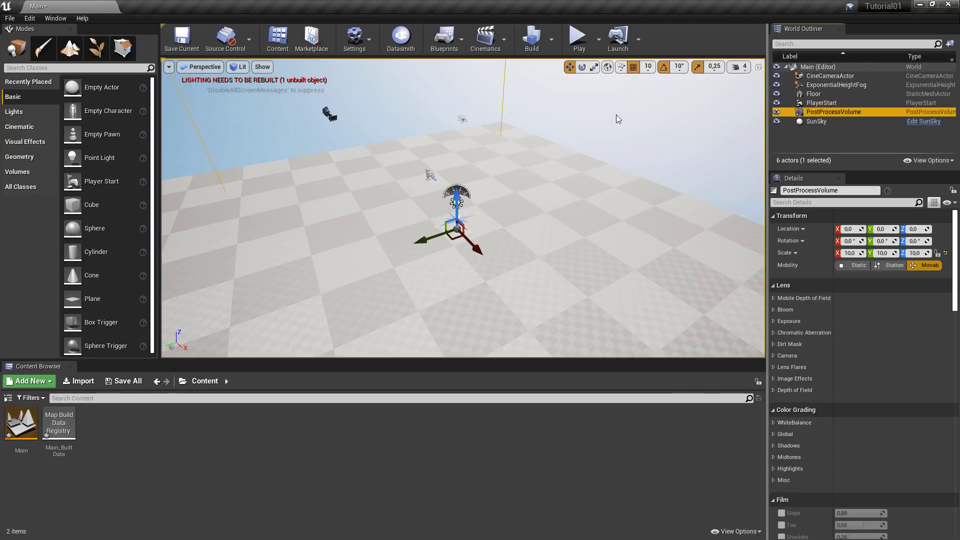
{"action": "right_click_drag", "start_coordinate": [616, 115], "coordinate": [618, 99]}
{"action": "right_click_drag", "start_coordinate": [482, 92], "coordinate": [483, 92]}
{"action": "key", "text": "s"}
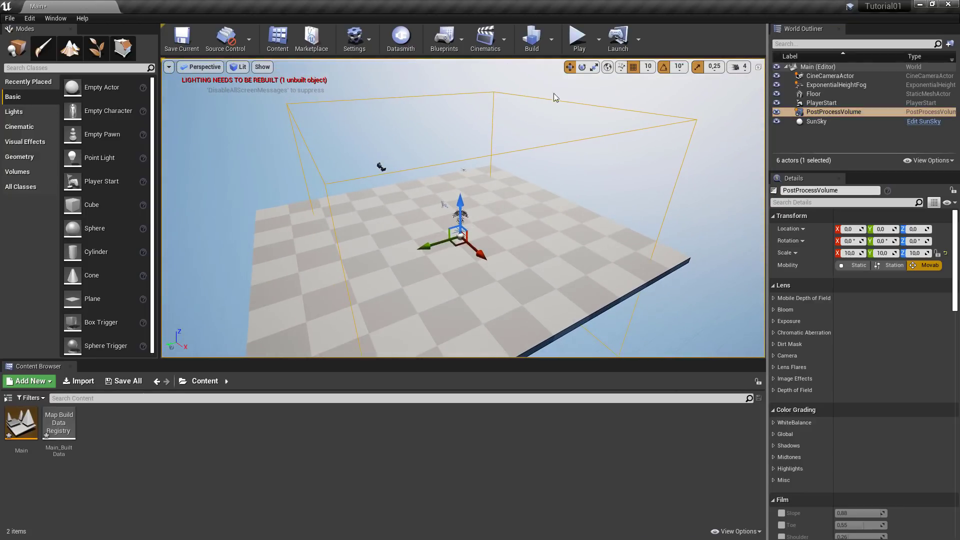
{"action": "left_click", "coordinate": [589, 161]}
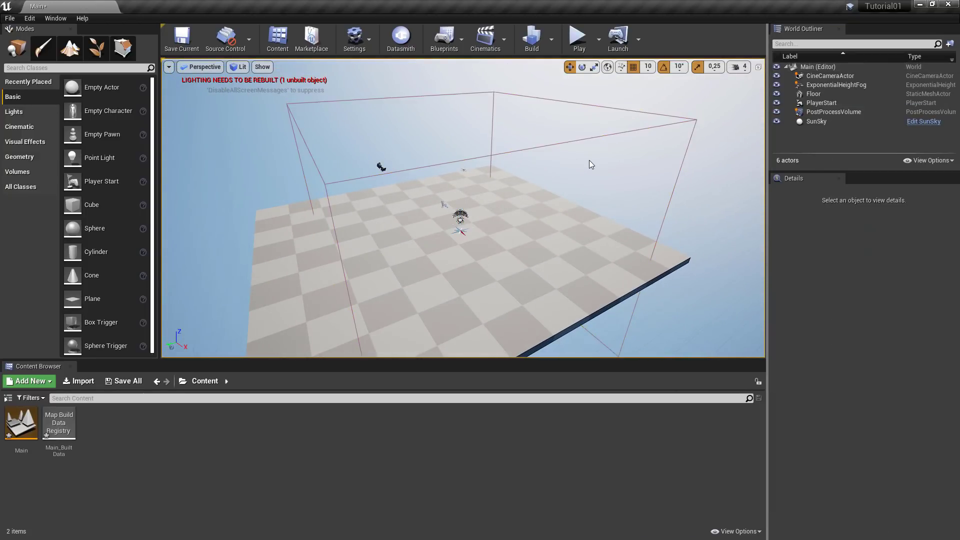
{"action": "left_click", "coordinate": [494, 94]}
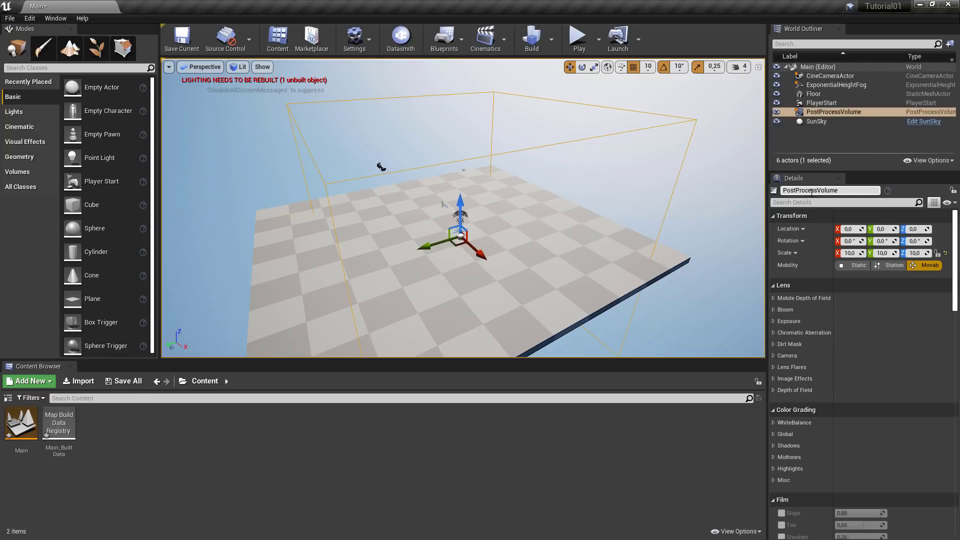
{"action": "scroll", "coordinate": [814, 308], "scroll_direction": "down", "scroll_amount": 15}
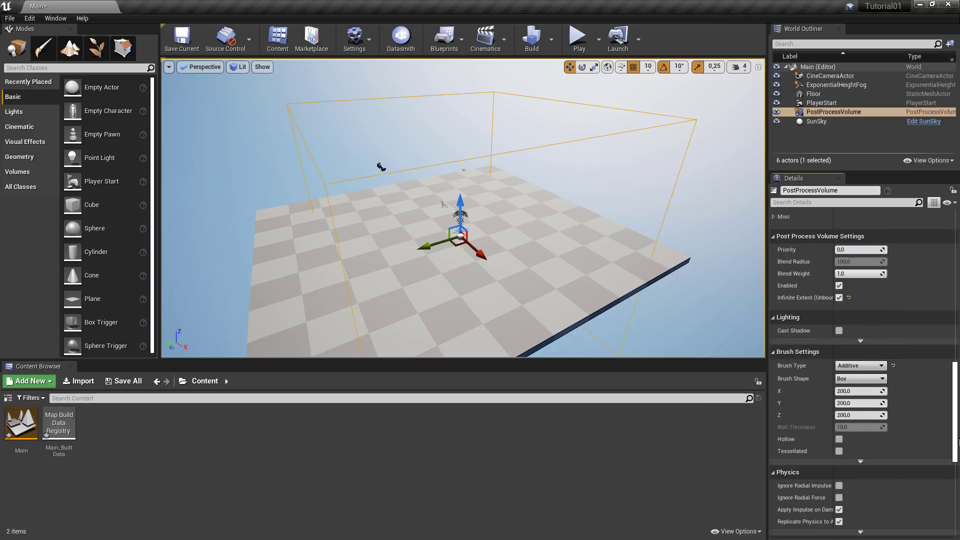
{"action": "scroll", "coordinate": [845, 300], "scroll_direction": "up", "scroll_amount": 15}
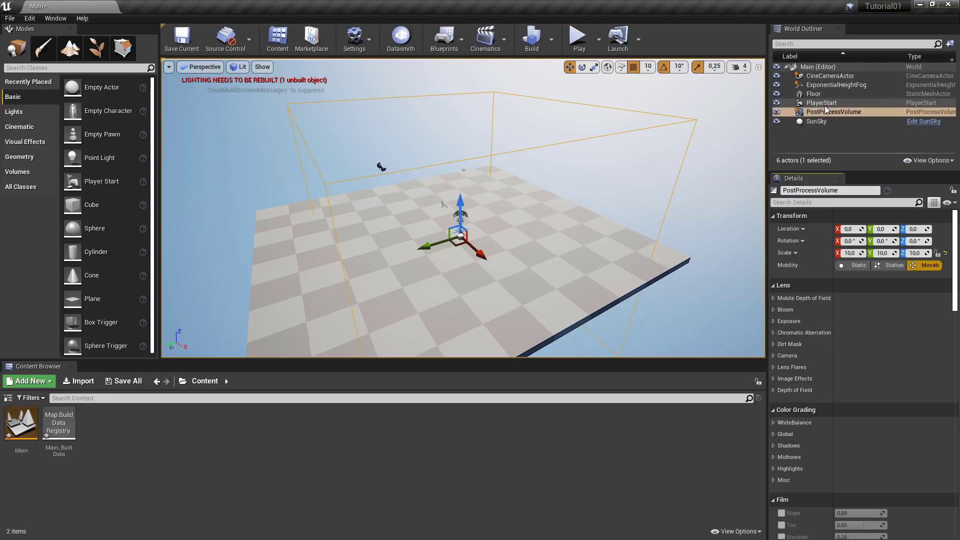
Inspect the Floor, CineCameraActor and ExponentialHeightFog actors by selecting each one and reading through its properties
{"action": "left_click", "coordinate": [801, 96]}
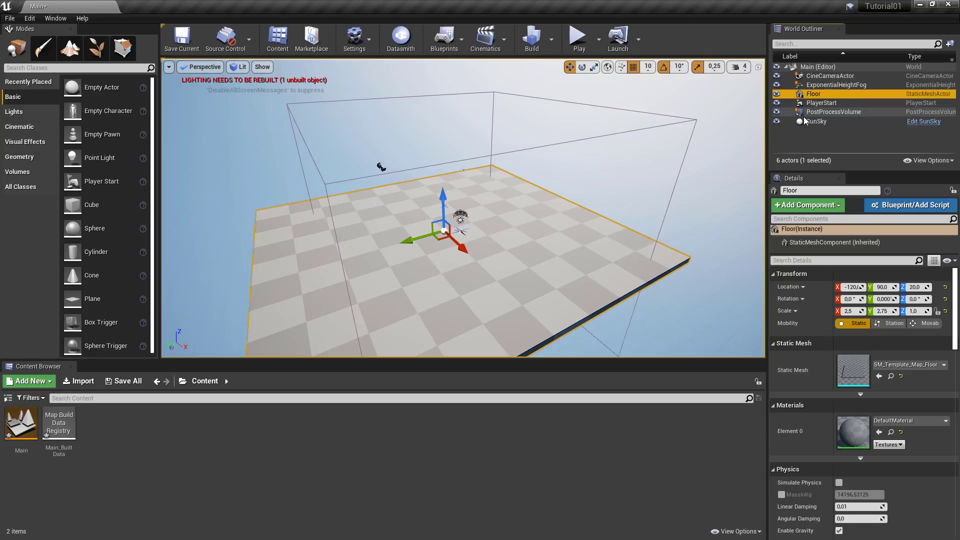
{"action": "left_click", "coordinate": [821, 78]}
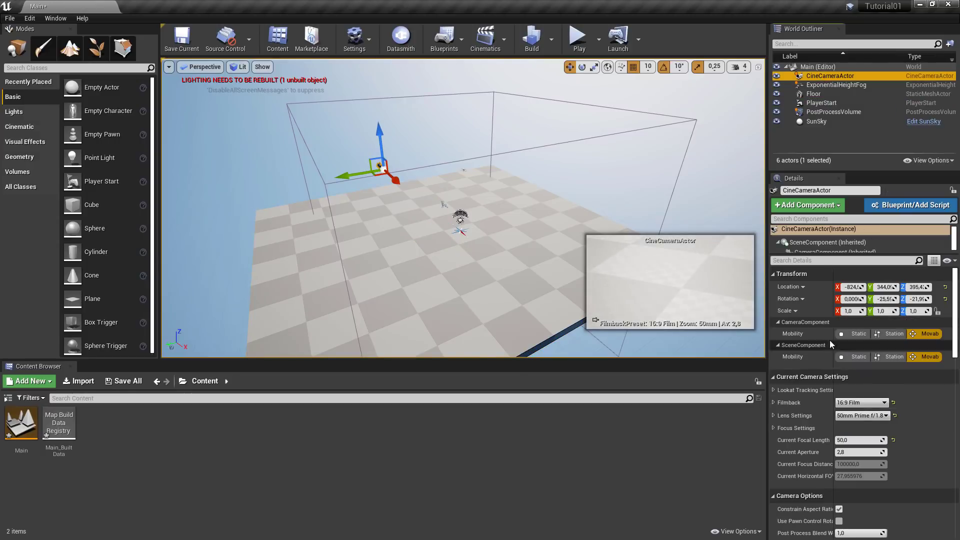
{"action": "scroll", "coordinate": [831, 344], "scroll_direction": "down", "scroll_amount": 4}
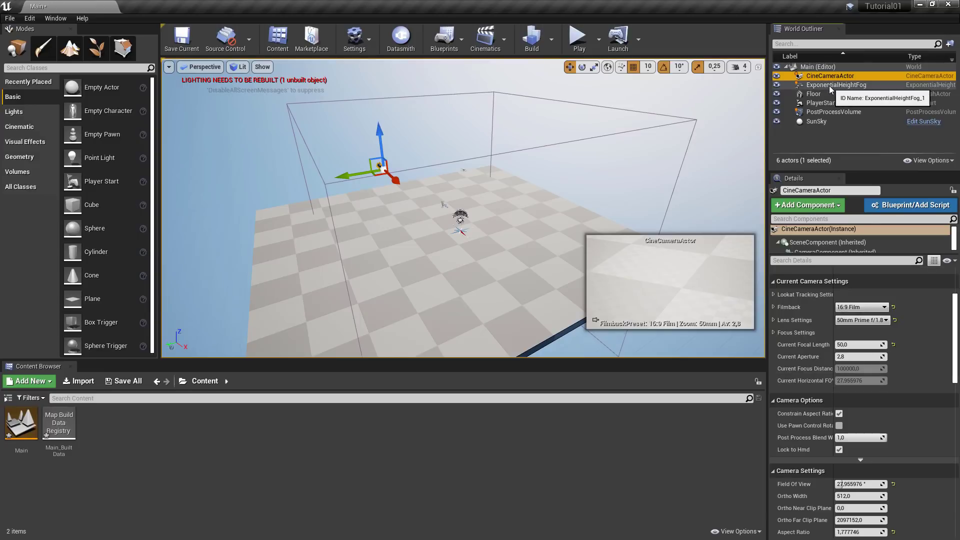
{"action": "left_click", "coordinate": [829, 86]}
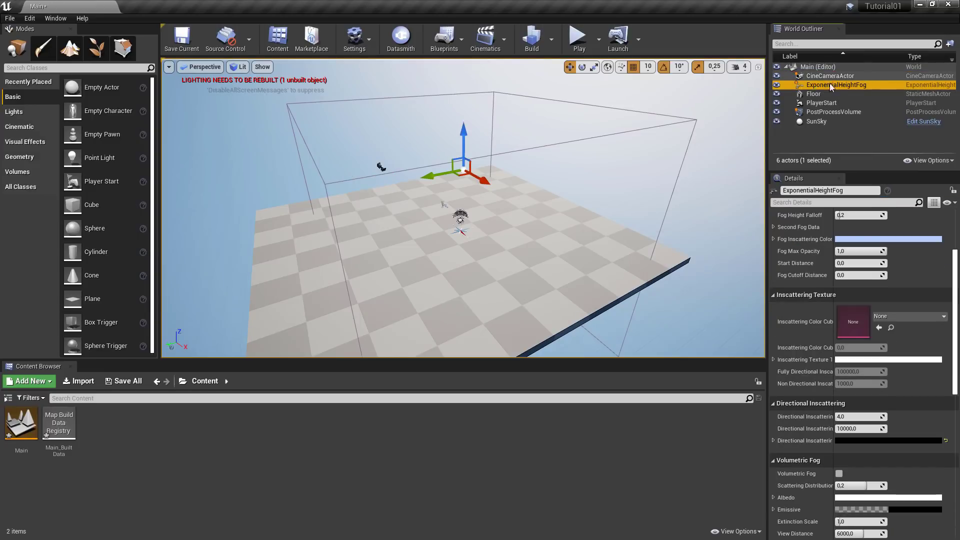
{"action": "scroll", "coordinate": [818, 331], "scroll_direction": "down", "scroll_amount": 4}
{"action": "scroll", "coordinate": [911, 315], "scroll_direction": "up", "scroll_amount": 6}
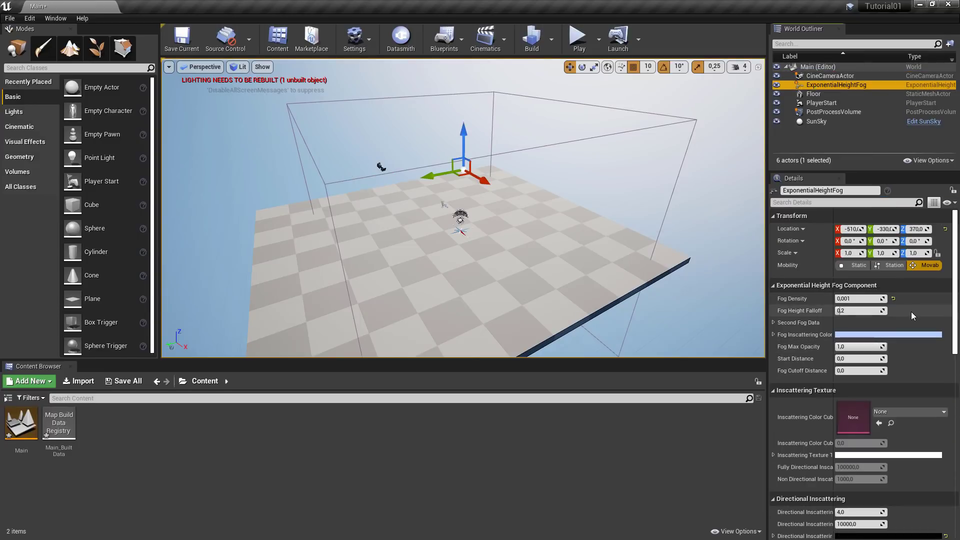
Select the floor, look at the mesh painting and foliage modes, and return to Place mode
{"action": "left_click", "coordinate": [557, 207]}
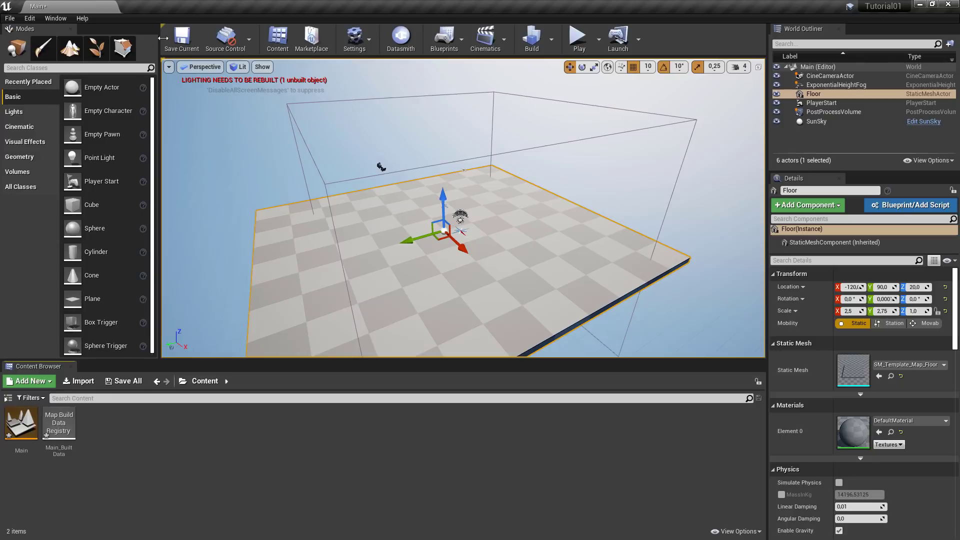
{"action": "left_click", "coordinate": [43, 48]}
{"action": "left_click", "coordinate": [100, 50]}
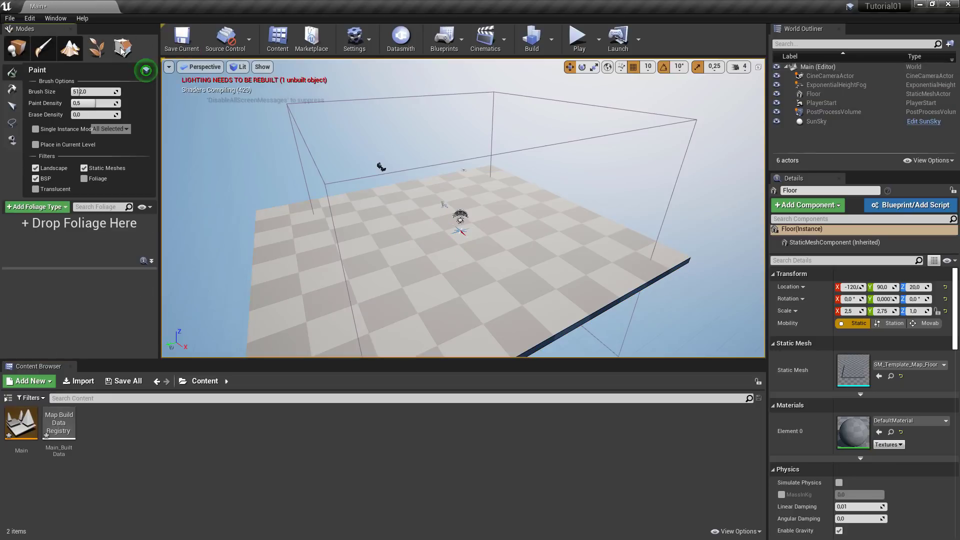
{"action": "left_click", "coordinate": [19, 49]}
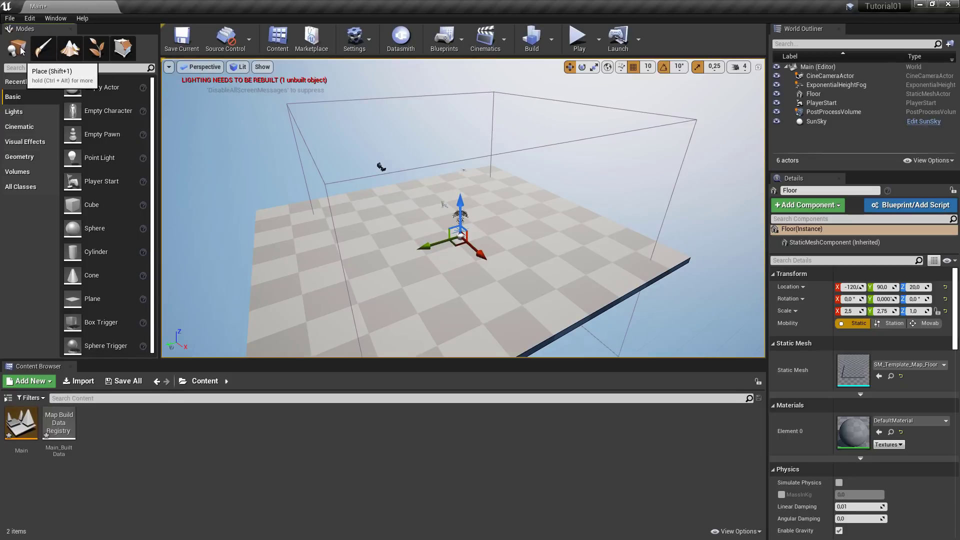
Browse the recently placed, basic, light, cinematic and visual effects categories of placeable actors
{"action": "left_click", "coordinate": [20, 86]}
{"action": "left_click", "coordinate": [20, 98]}
{"action": "left_click", "coordinate": [22, 116]}
{"action": "left_click", "coordinate": [21, 128]}
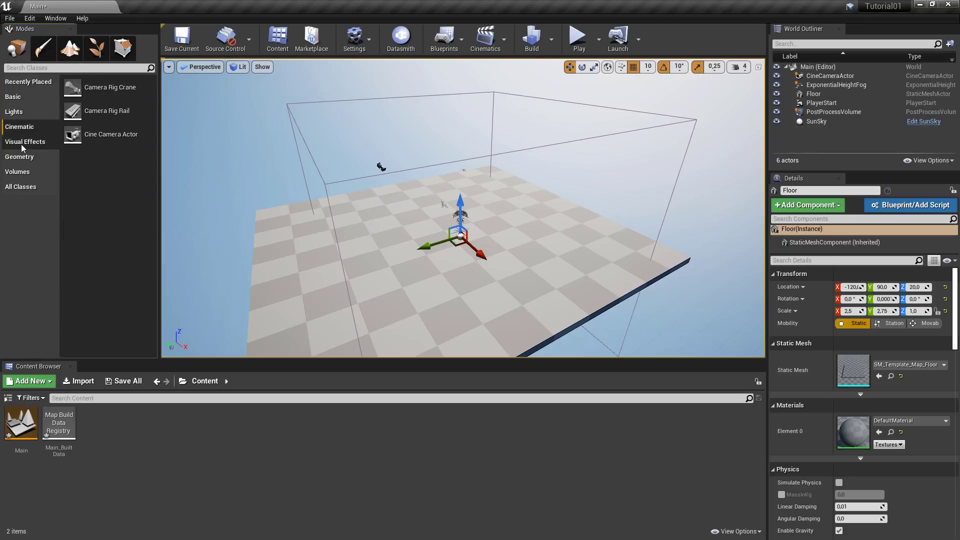
{"action": "left_click", "coordinate": [23, 142]}
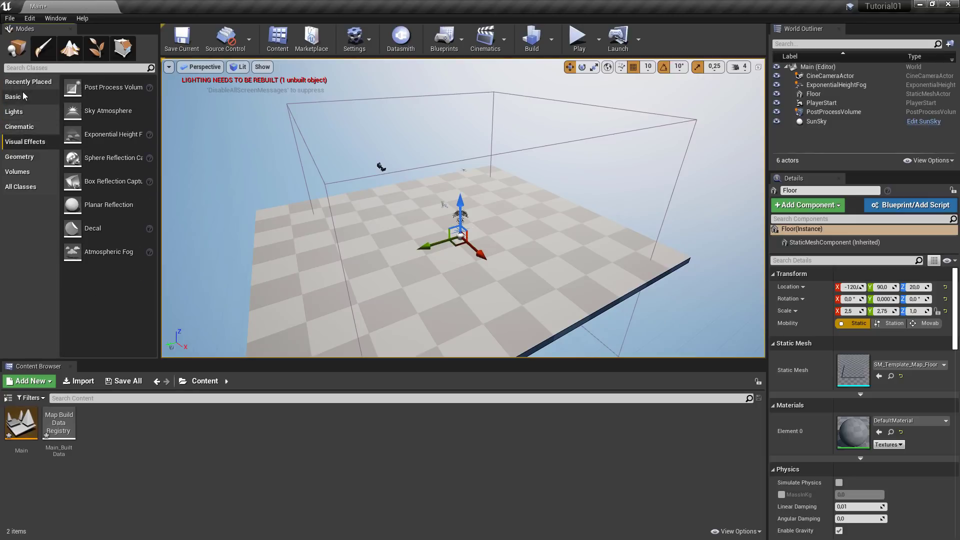
Place a box geometry brush at about X -560, Y 200 and a cone brush at about X 420, Y -600
{"action": "left_click", "coordinate": [19, 158]}
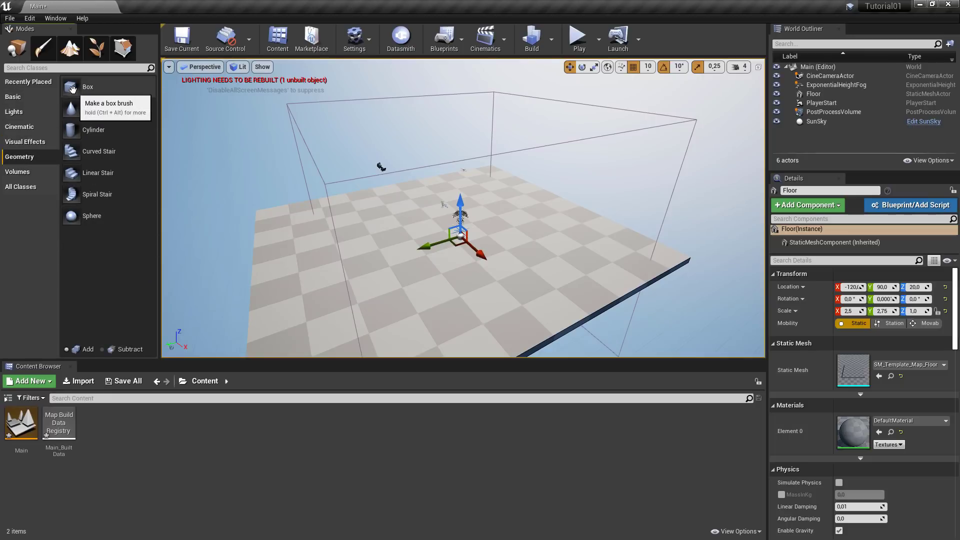
{"action": "mouse_move", "coordinate": [80, 87]}
{"action": "left_mouse_down"}
{"action": "mouse_move", "coordinate": [375, 241]}
{"action": "mouse_move", "coordinate": [411, 213]}
{"action": "left_mouse_up"}
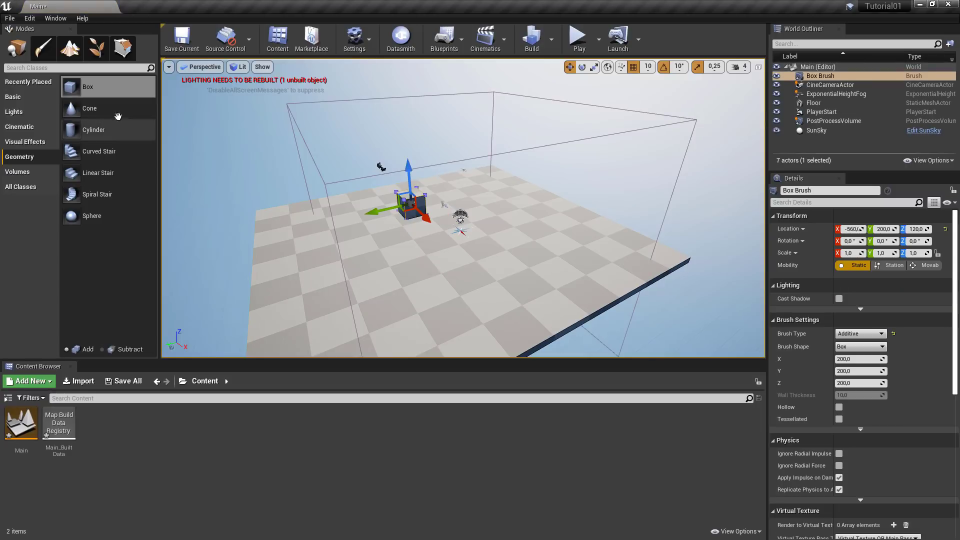
{"action": "mouse_move", "coordinate": [98, 109]}
{"action": "left_mouse_down"}
{"action": "mouse_move", "coordinate": [274, 220]}
{"action": "mouse_move", "coordinate": [551, 238]}
{"action": "left_mouse_up"}
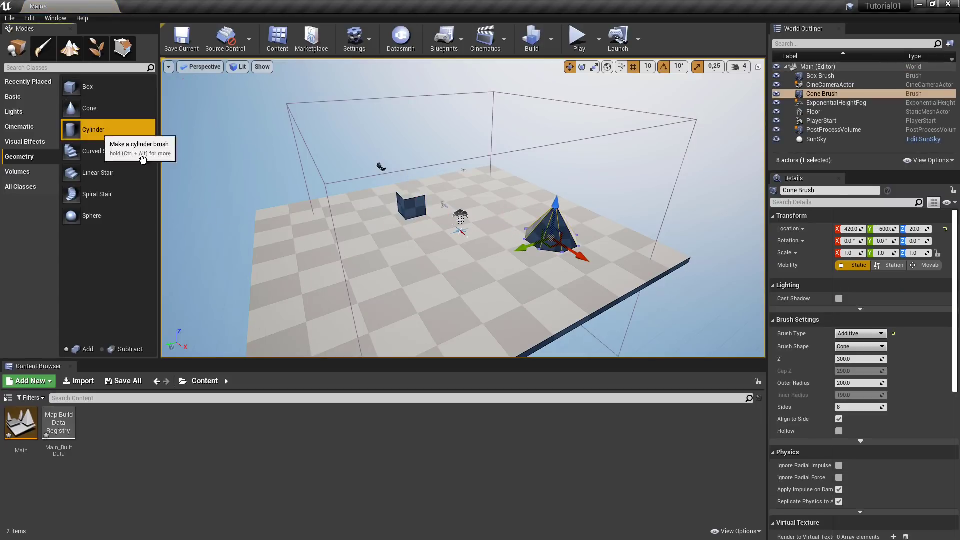
Add a cylinder brush on the floor, a curved stair at about X -830, Y 690 and a linear stair at about X -680, Y -710
{"action": "left_click_drag", "start_coordinate": [93, 130], "coordinate": [461, 270]}
{"action": "left_click_drag", "start_coordinate": [90, 151], "coordinate": [325, 220]}
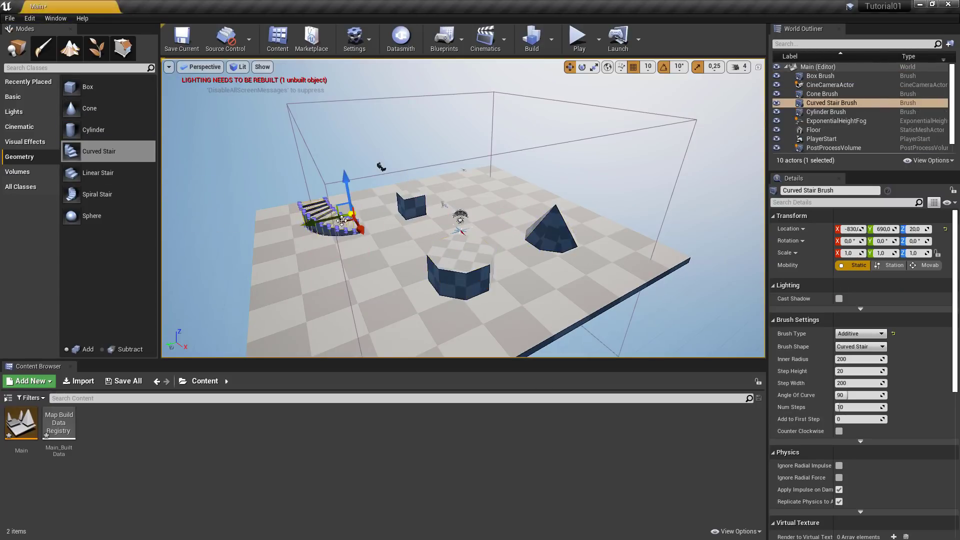
{"action": "left_click_drag", "start_coordinate": [97, 182], "coordinate": [484, 199]}
{"action": "right_click_drag", "start_coordinate": [484, 199], "coordinate": [230, 223]}
{"action": "right_click_drag", "start_coordinate": [645, 205], "coordinate": [569, 191]}
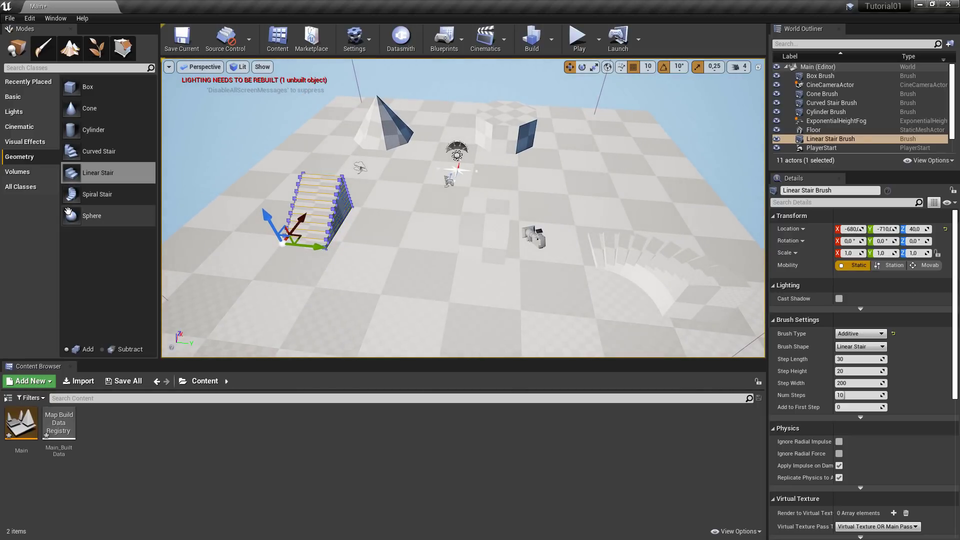
Place a sphere geometry brush at about X -690, Y -90, Z 280 and view all the brushes
{"action": "left_click_drag", "start_coordinate": [92, 220], "coordinate": [429, 275]}
{"action": "mouse_move", "coordinate": [429, 274]}
{"action": "right_mouse_down"}
{"action": "mouse_move", "coordinate": [423, 250]}
{"action": "mouse_move", "coordinate": [671, 255]}
{"action": "right_mouse_up"}
{"action": "right_click_drag", "start_coordinate": [235, 165], "coordinate": [300, 178]}
{"action": "key", "text": "s"}
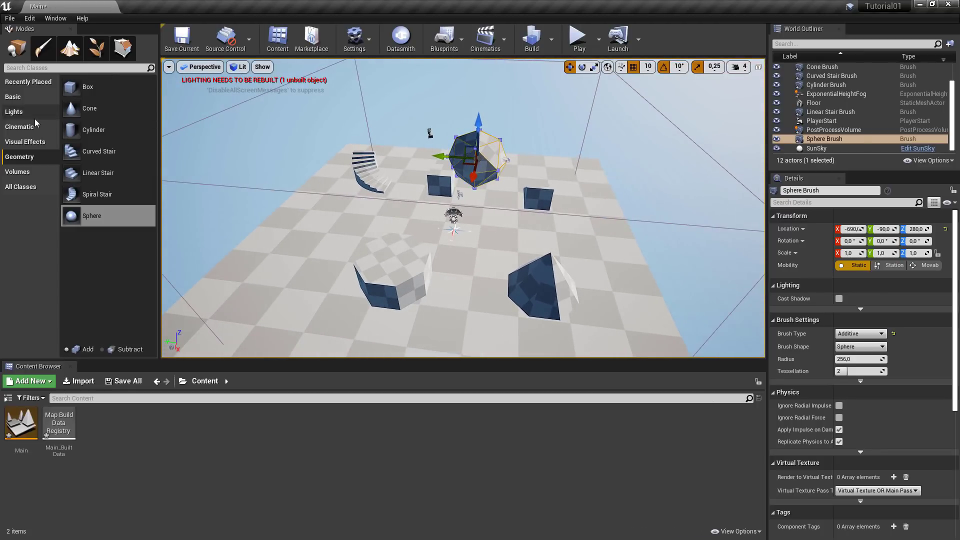
Add a point light above the floor at about X -60, Y 380, Z 690 and view it from the side
{"action": "left_click", "coordinate": [13, 111]}
{"action": "left_click_drag", "start_coordinate": [99, 110], "coordinate": [392, 123]}
{"action": "key", "text": "d"}
{"action": "right_click_drag", "start_coordinate": [506, 178], "coordinate": [333, 164]}
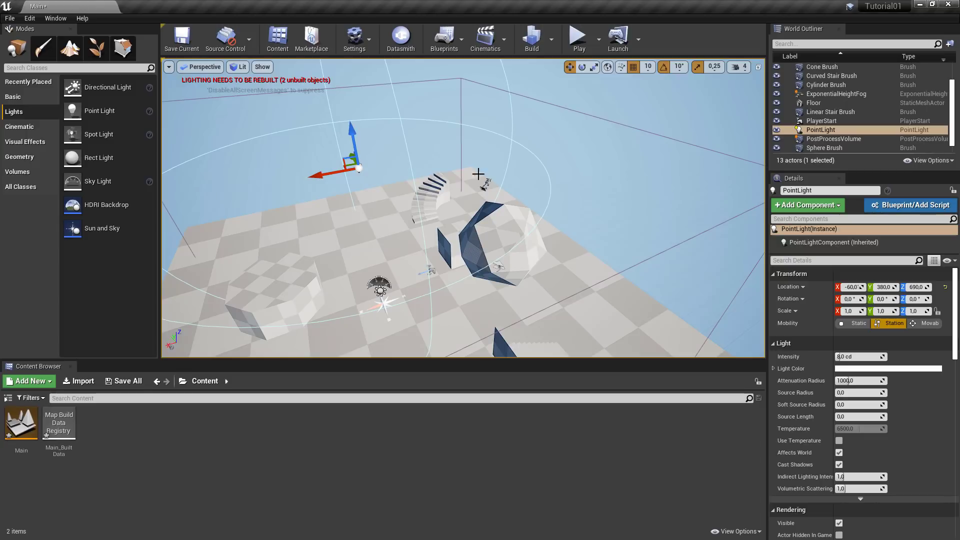
Delete the point light, the sphere brush and the linear stair brush from the level
{"action": "right_click_drag", "start_coordinate": [411, 217], "coordinate": [418, 223]}
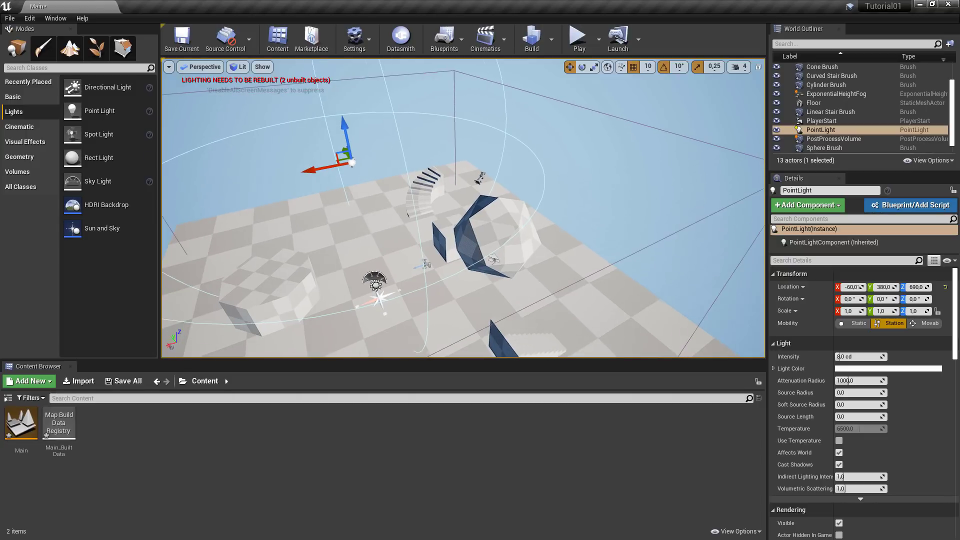
{"action": "key", "text": "Delete"}
{"action": "left_click", "coordinate": [500, 220]}
{"action": "right_click_drag", "start_coordinate": [500, 220], "coordinate": [505, 250]}
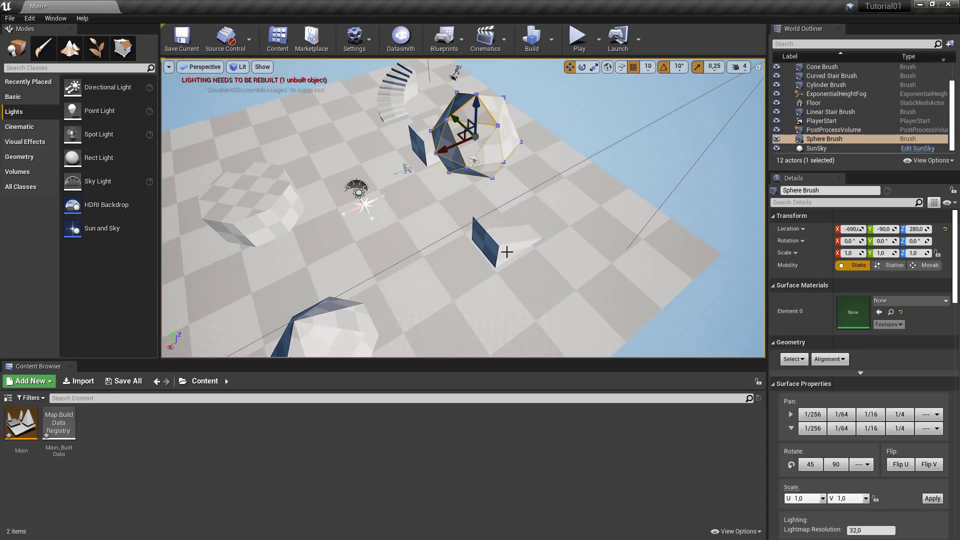
{"action": "key", "text": "Delete"}
{"action": "left_click", "coordinate": [500, 245]}
{"action": "key", "text": "Delete"}
Delete the cone brush, the cylinder brush and the curved stair brush
{"action": "left_click", "coordinate": [332, 326]}
{"action": "key", "text": "Delete"}
{"action": "left_click", "coordinate": [250, 208]}
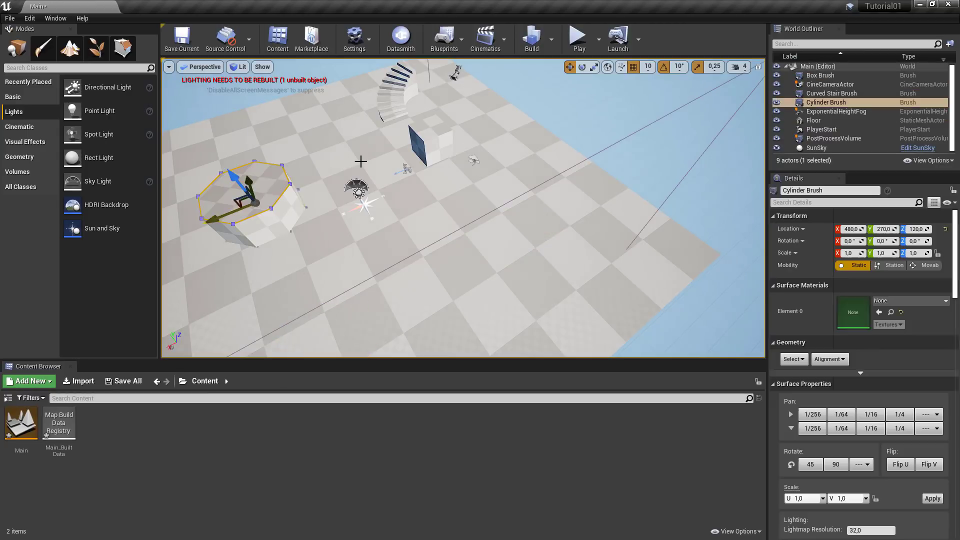
{"action": "key", "text": "Delete"}
{"action": "left_click", "coordinate": [396, 87]}
{"action": "key", "text": "Delete"}
Move the remaining box brush across the floor to about X 140, Y 410
{"action": "left_click", "coordinate": [416, 138]}
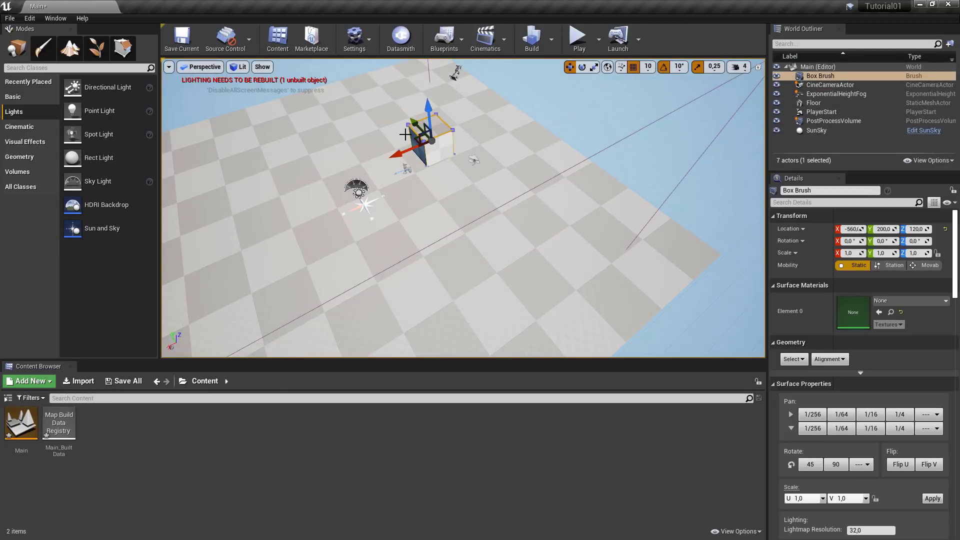
{"action": "left_click_drag", "start_coordinate": [416, 137], "coordinate": [287, 160]}
{"action": "mouse_move", "coordinate": [288, 159]}
{"action": "right_mouse_down"}
{"action": "mouse_move", "coordinate": [395, 168]}
{"action": "mouse_move", "coordinate": [352, 163]}
{"action": "right_mouse_up"}
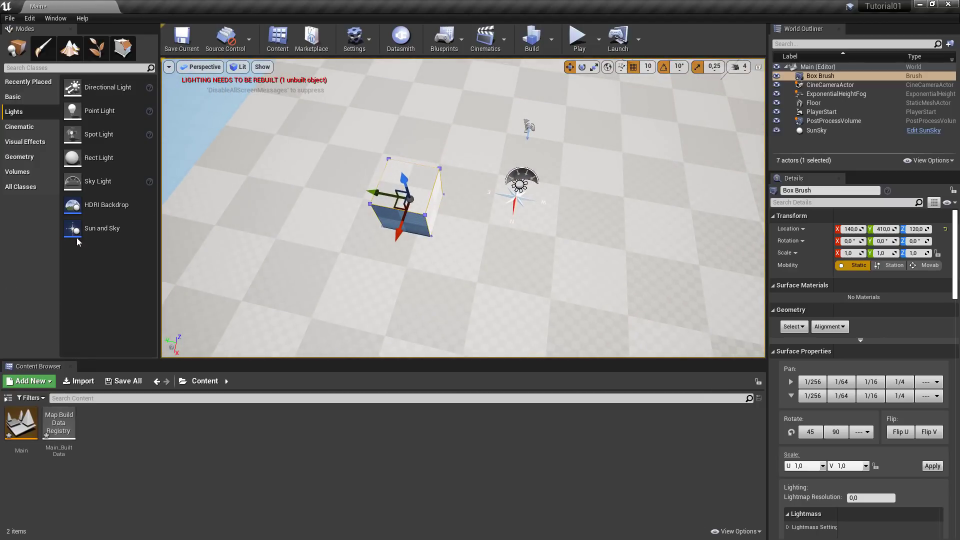
Look through the Paint, Landscape, Foliage and Geometry Editing modes and return to Place mode
{"action": "left_click", "coordinate": [21, 66]}
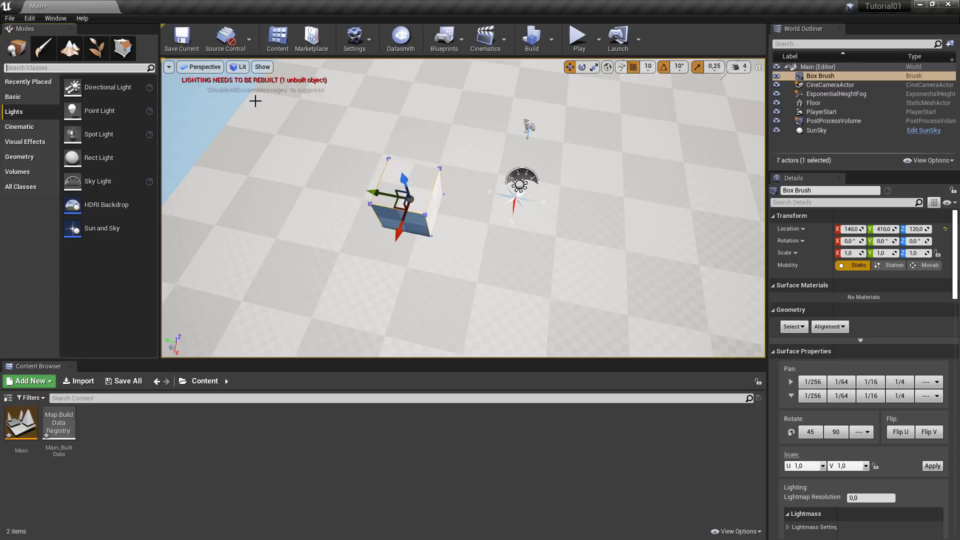
{"action": "left_click", "coordinate": [42, 52]}
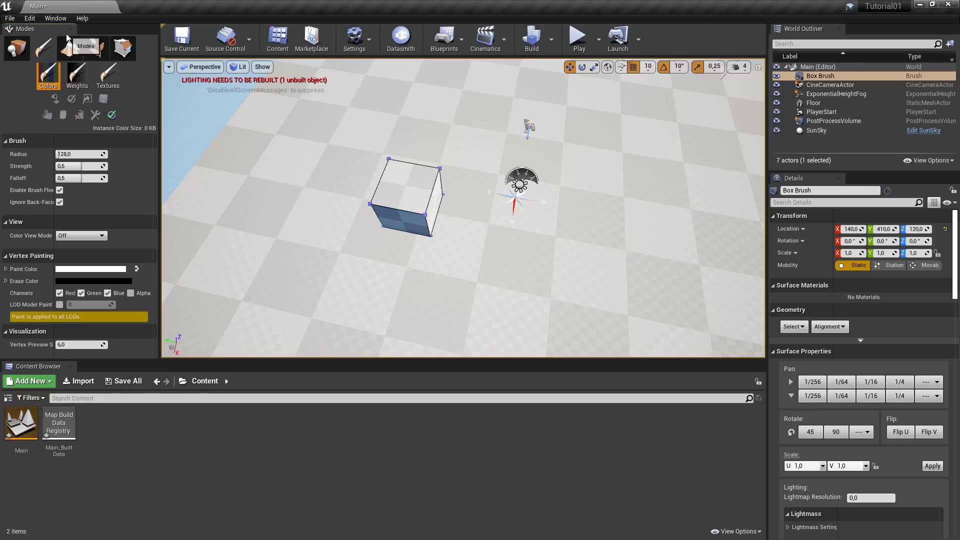
{"action": "left_click", "coordinate": [70, 48]}
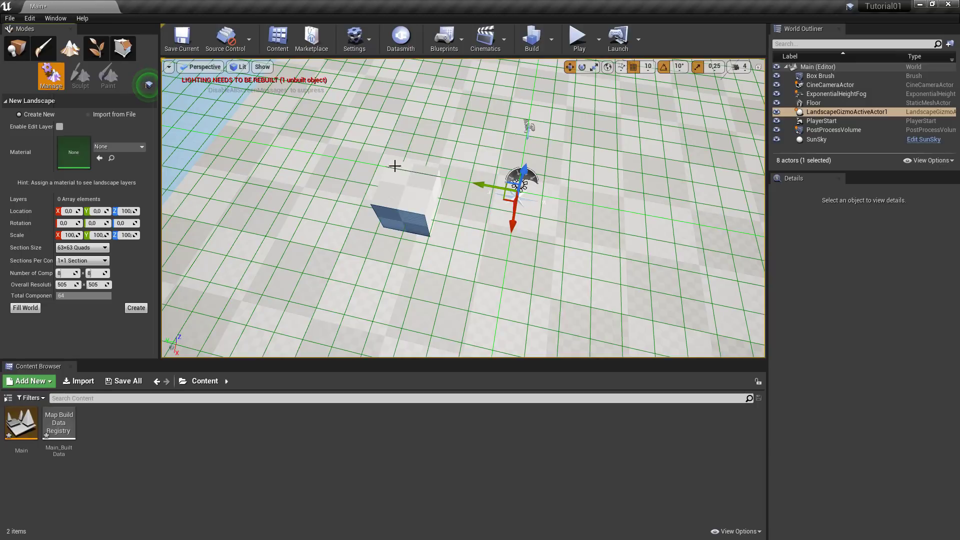
{"action": "left_click", "coordinate": [86, 53]}
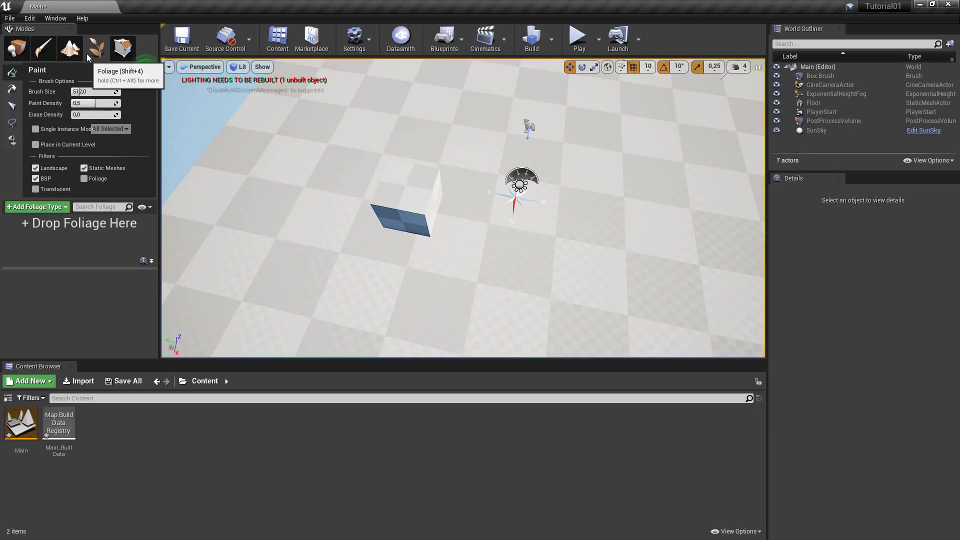
{"action": "mouse_move", "coordinate": [463, 208]}
{"action": "right_mouse_down"}
{"action": "mouse_move", "coordinate": [565, 170]}
{"action": "mouse_move", "coordinate": [520, 190]}
{"action": "mouse_move", "coordinate": [505, 186]}
{"action": "right_mouse_up"}
{"action": "left_click", "coordinate": [122, 49]}
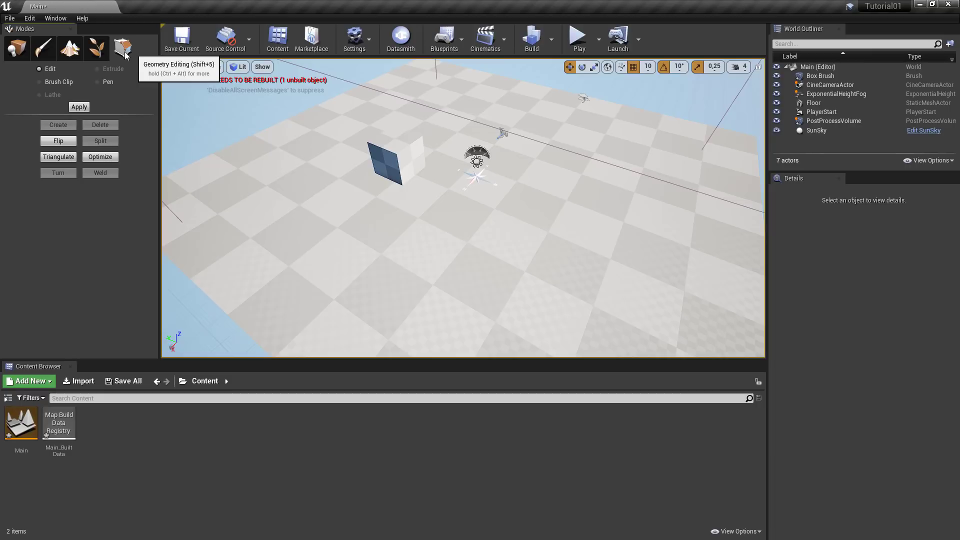
{"action": "left_click", "coordinate": [15, 49]}
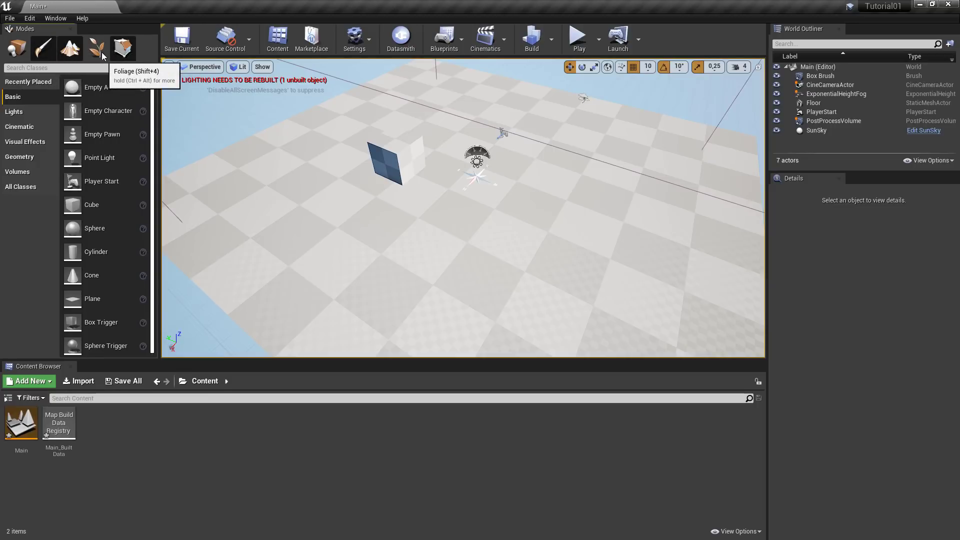
Cycle through all the editor modes once more, ending back in Place mode
{"action": "key", "text": "shift+2"}
{"action": "key", "text": "shift+3"}
{"action": "key", "text": "shift+4"}
{"action": "key", "text": "shift+5"}
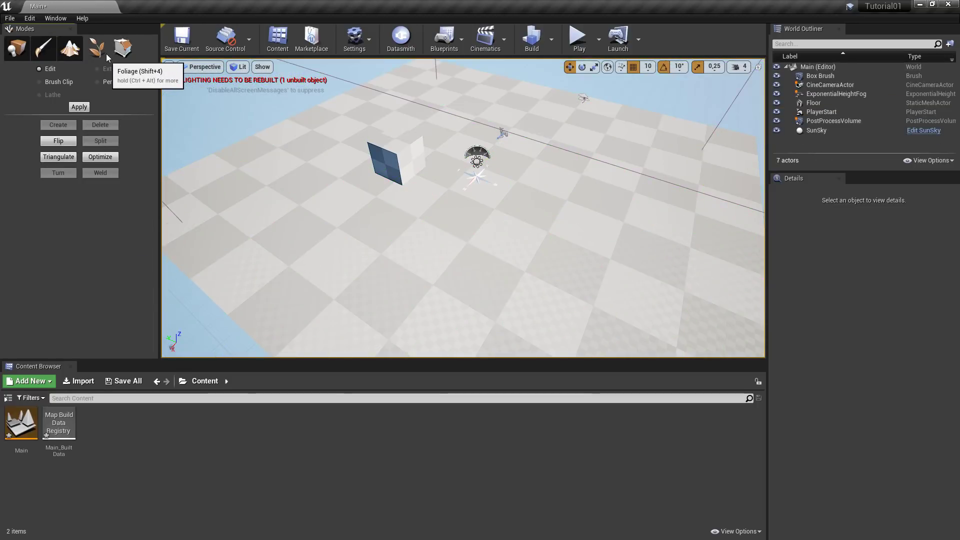
{"action": "key", "text": "shift+1"}
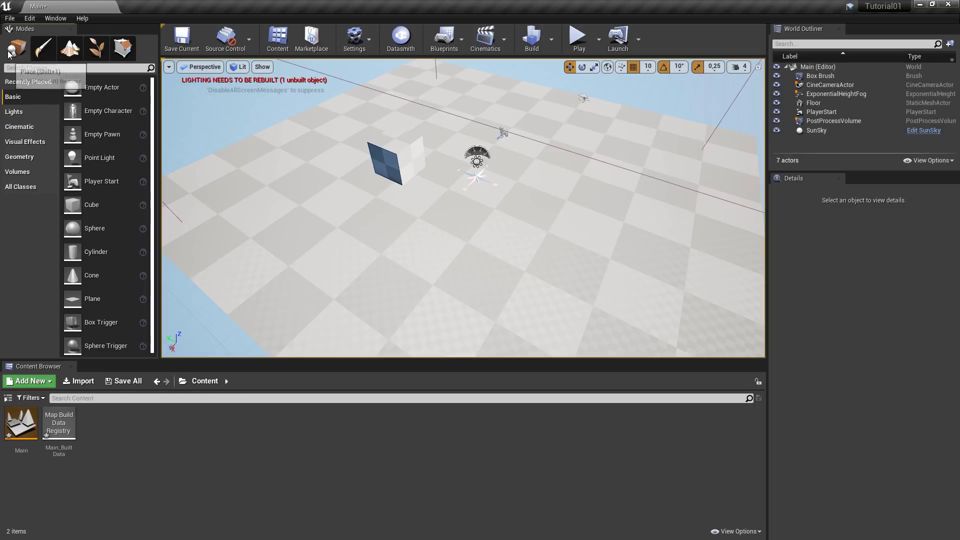
Select the box brush in the viewport and check the Main level and Main_BuiltData assets one at a time
{"action": "left_click", "coordinate": [398, 161]}
{"action": "left_click_drag", "start_coordinate": [536, 197], "coordinate": [520, 196], "text": "alt"}
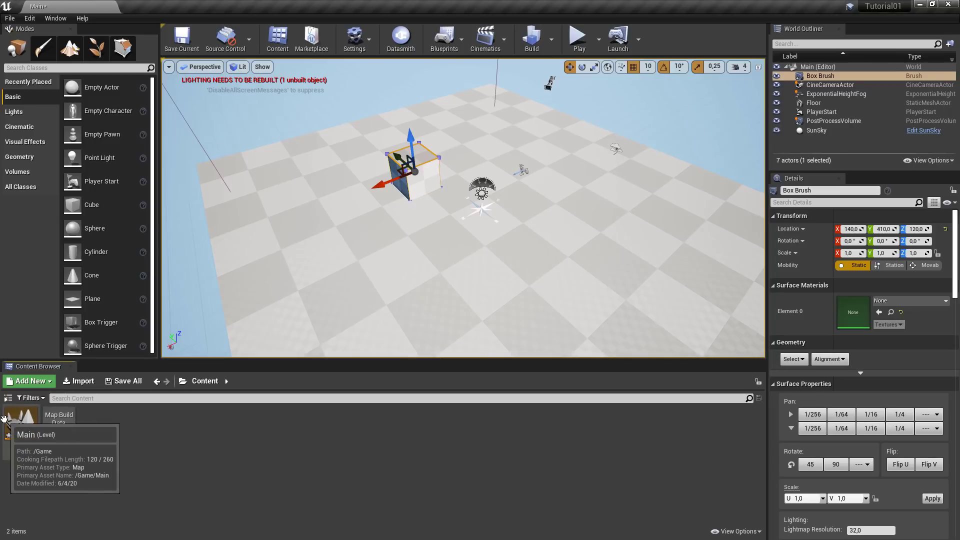
{"action": "left_click", "coordinate": [21, 423]}
{"action": "left_click", "coordinate": [59, 447]}
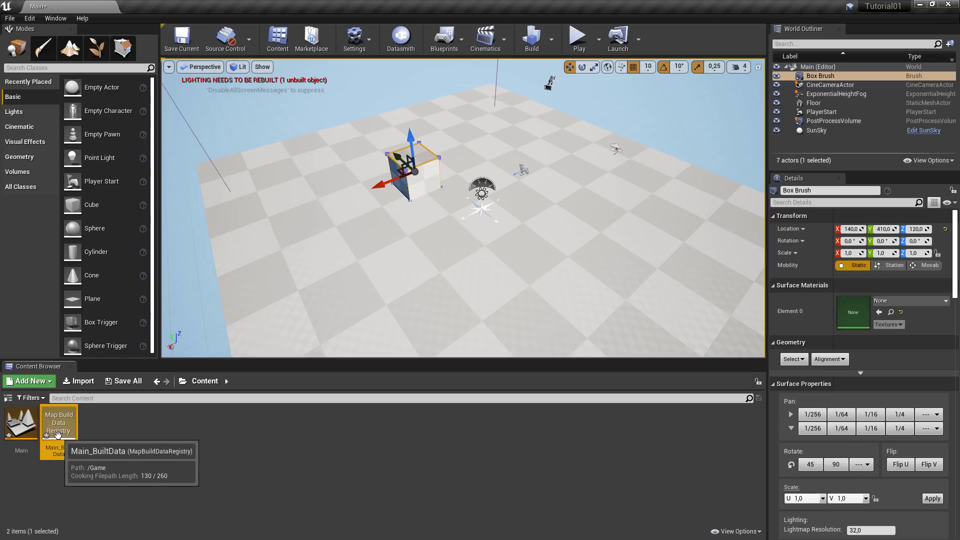
{"action": "left_click", "coordinate": [21, 425]}
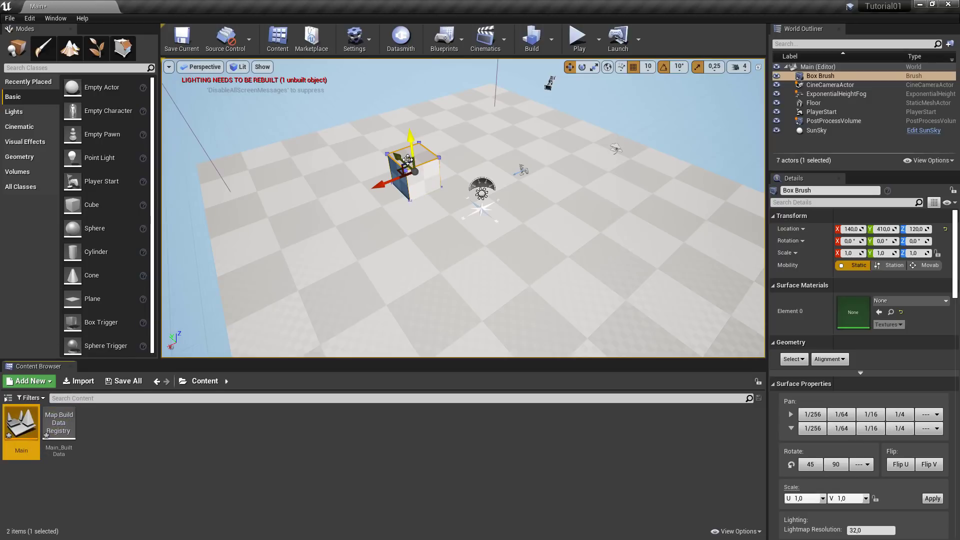
{"action": "right_click_drag", "start_coordinate": [433, 166], "coordinate": [388, 125]}
{"action": "right_click_drag", "start_coordinate": [444, 199], "coordinate": [475, 218]}
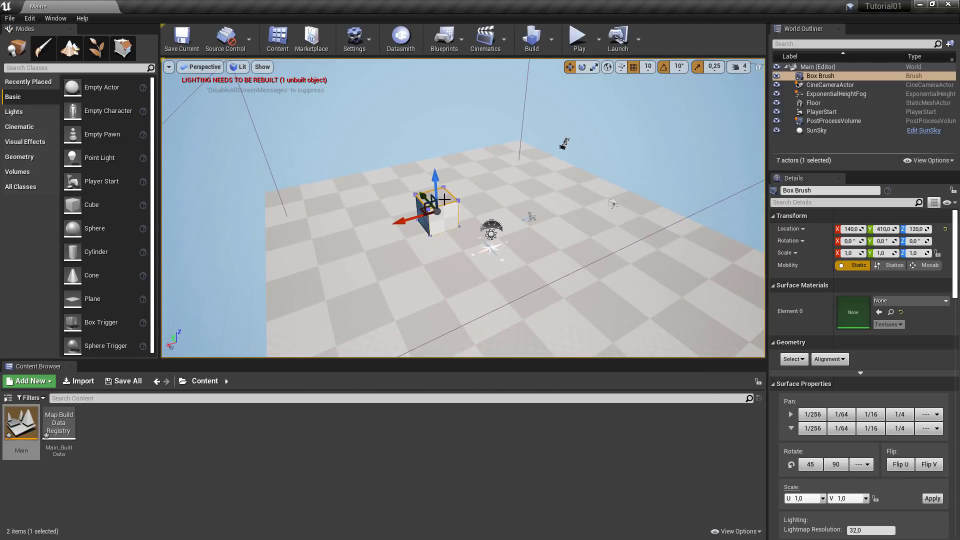
Select the Main and Main_BuiltData assets individually and together, and clear the selection
{"action": "left_click", "coordinate": [23, 428]}
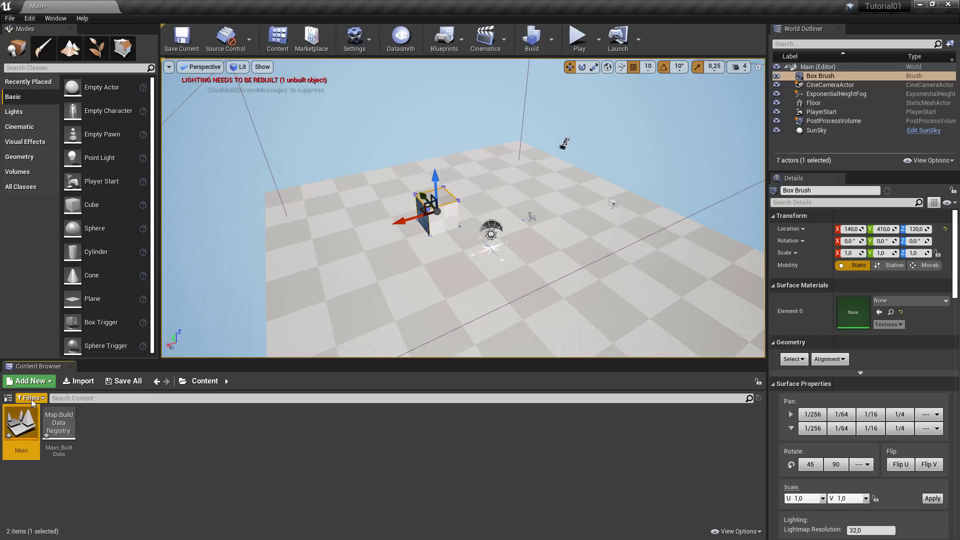
{"action": "left_click", "coordinate": [59, 424]}
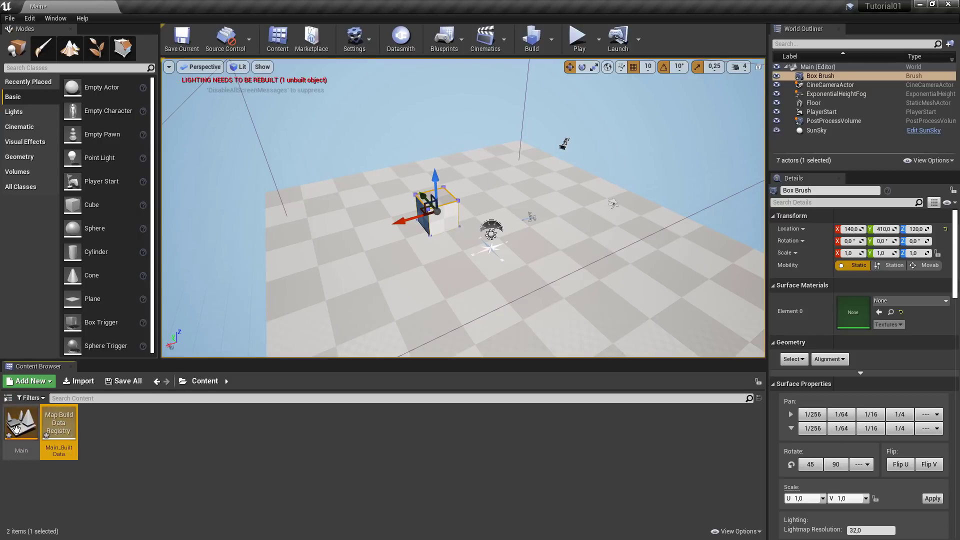
{"action": "left_click", "coordinate": [21, 434]}
{"action": "left_click", "coordinate": [66, 428]}
{"action": "left_click", "coordinate": [24, 431]}
{"action": "left_click", "coordinate": [66, 429], "text": "ctrl"}
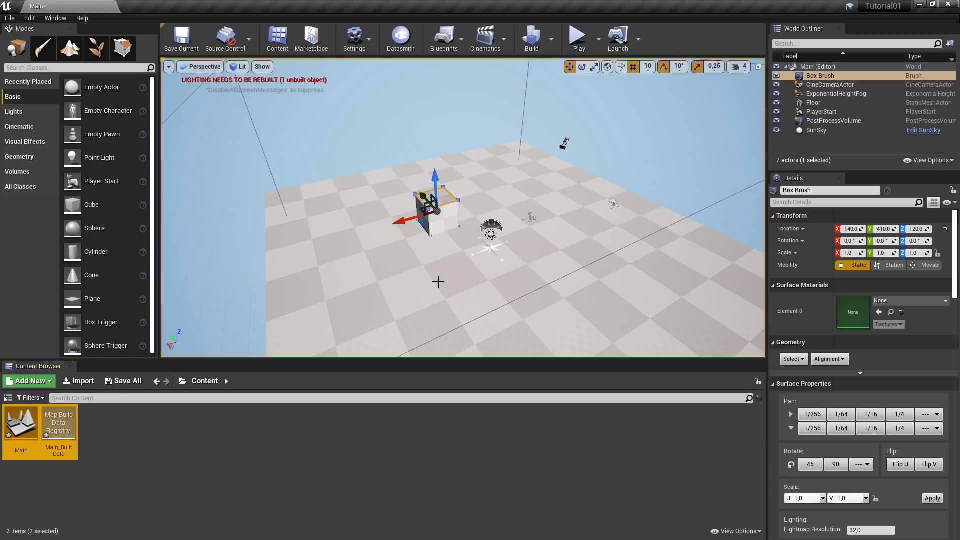
{"action": "left_click", "coordinate": [256, 437]}
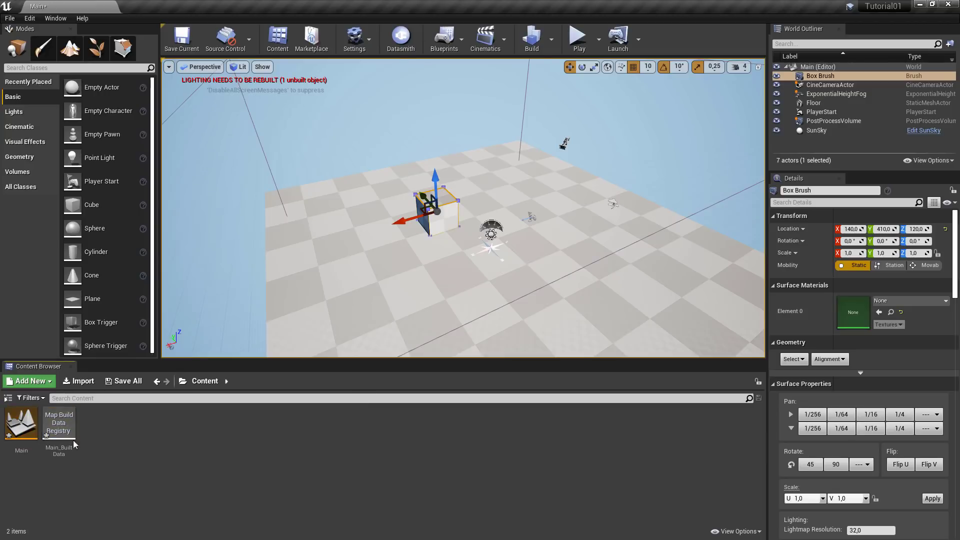
{"action": "left_click", "coordinate": [30, 428]}
{"action": "left_click", "coordinate": [125, 447]}
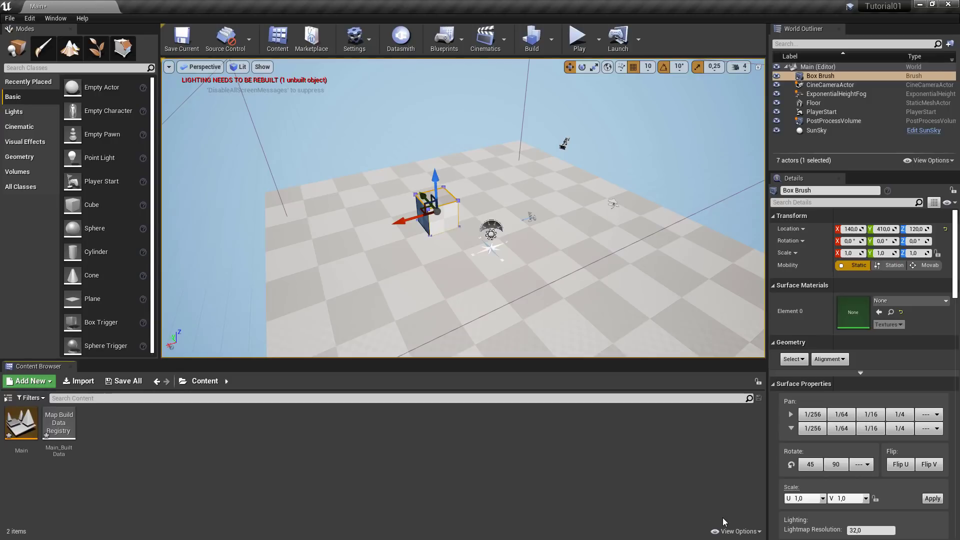
Check the Show Engine Content view option and show the folder tree in the Content Browser
{"action": "left_click", "coordinate": [735, 533]}
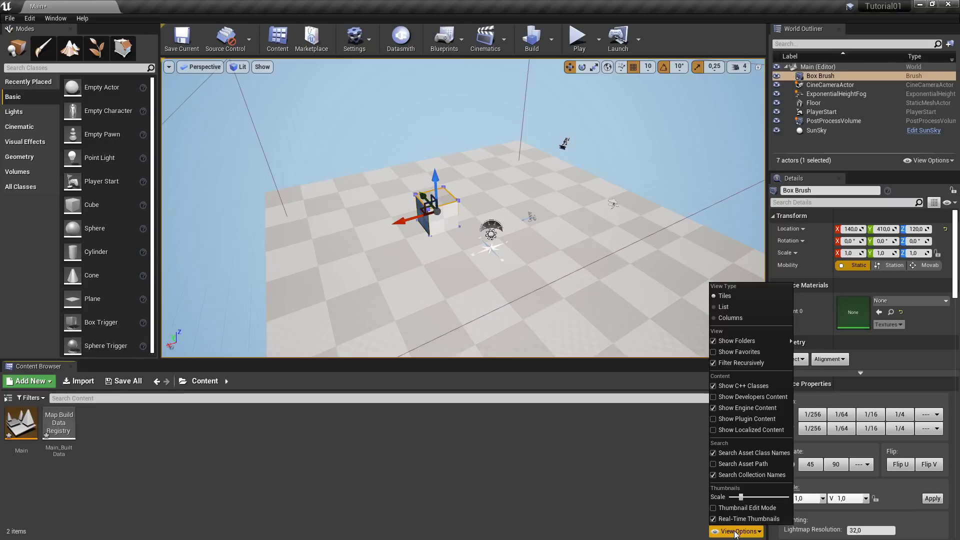
{"action": "left_click", "coordinate": [739, 409]}
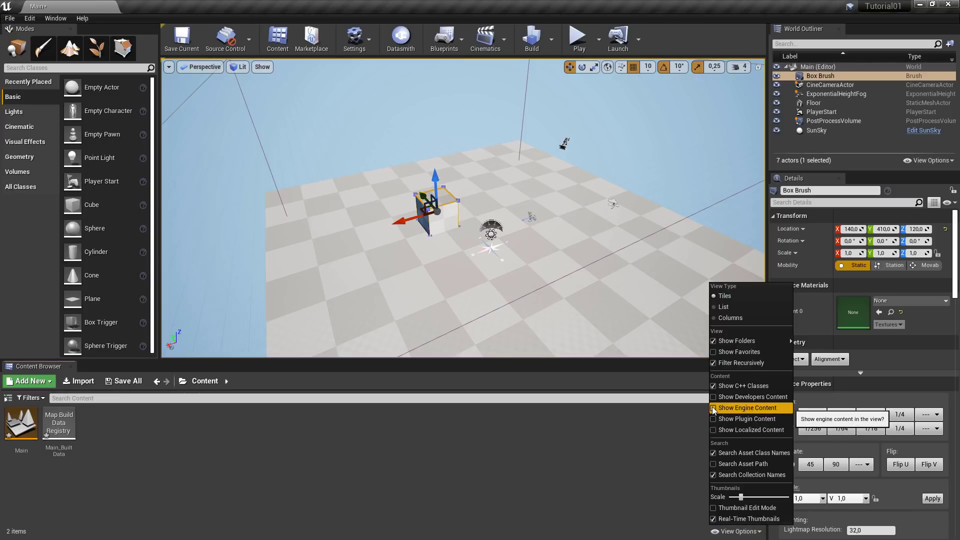
{"action": "left_click", "coordinate": [492, 450]}
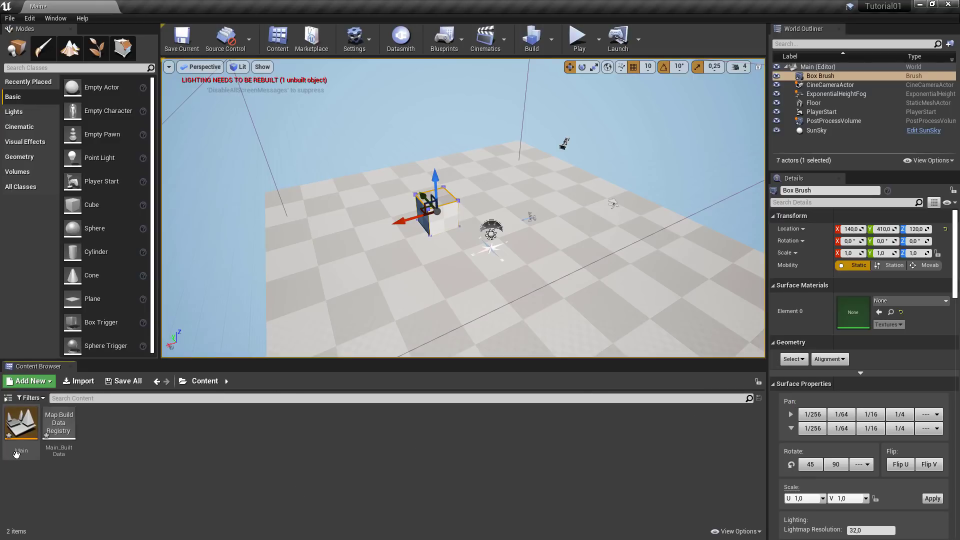
{"action": "left_click", "coordinate": [8, 400]}
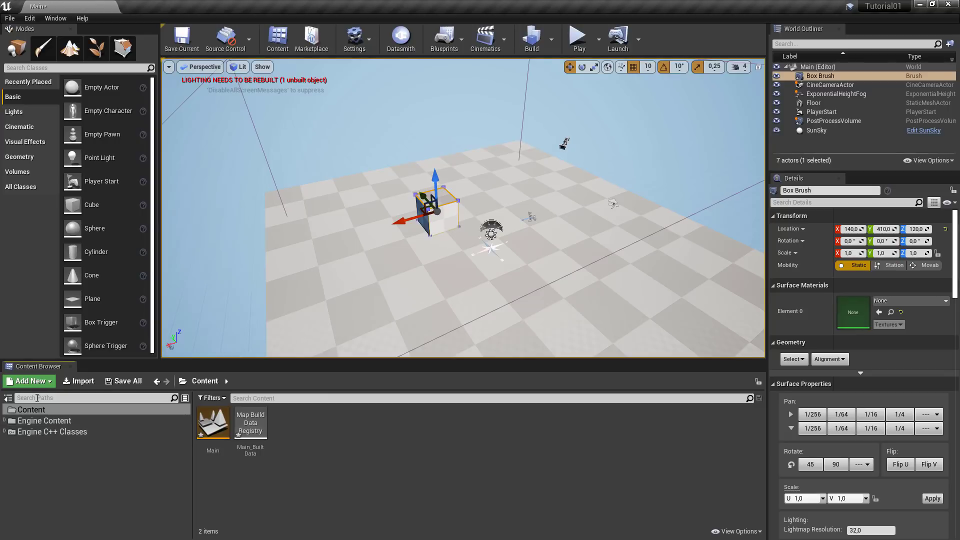
Hide the engine content, select the Content folder, and show the engine content again
{"action": "left_click", "coordinate": [727, 533]}
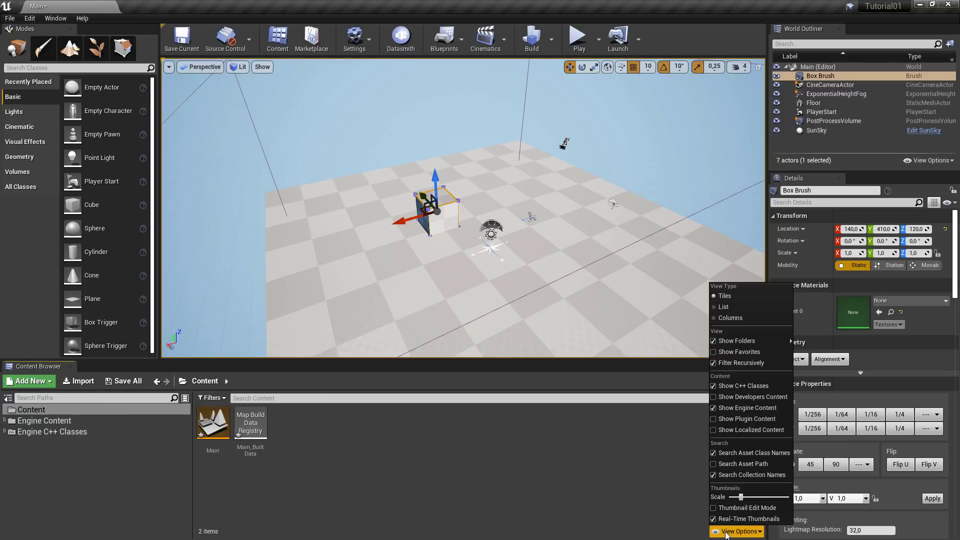
{"action": "left_click", "coordinate": [739, 409]}
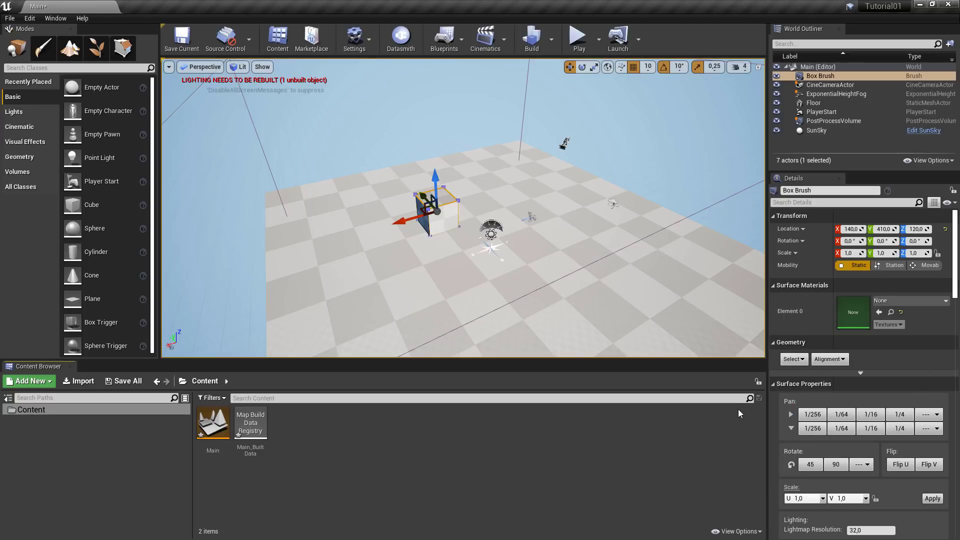
{"action": "left_click", "coordinate": [36, 410]}
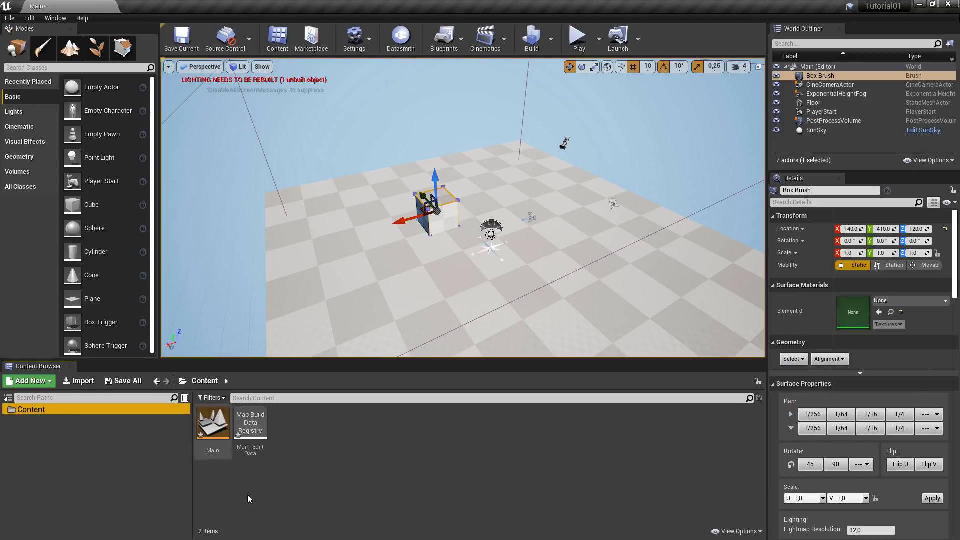
{"action": "left_click", "coordinate": [740, 531]}
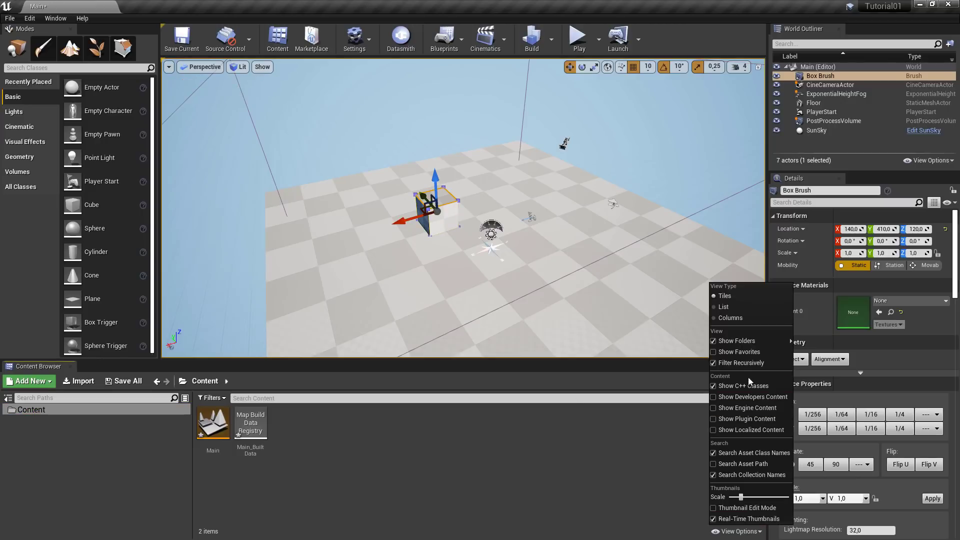
{"action": "left_click", "coordinate": [749, 413]}
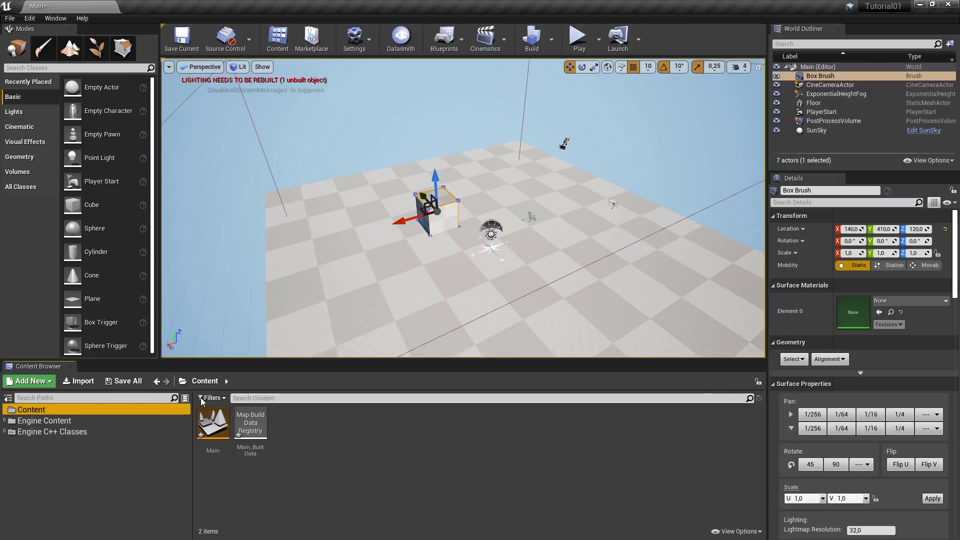
Open the Engine Content folder, look through its subfolders and expand it in the folder tree
{"action": "left_click", "coordinate": [37, 422]}
{"action": "scroll", "coordinate": [295, 445], "scroll_direction": "down", "scroll_amount": 5}
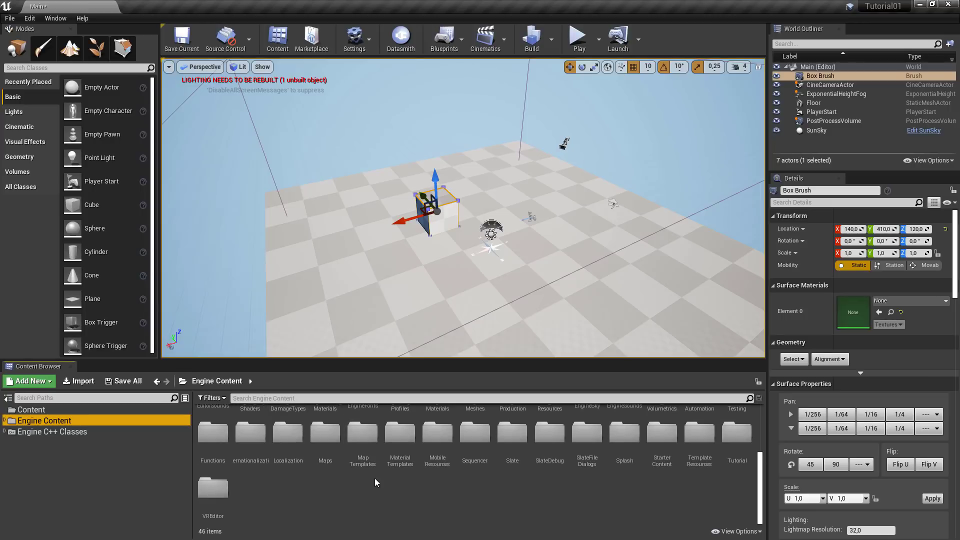
{"action": "scroll", "coordinate": [371, 478], "scroll_direction": "up", "scroll_amount": 5}
{"action": "left_click", "coordinate": [5, 420]}
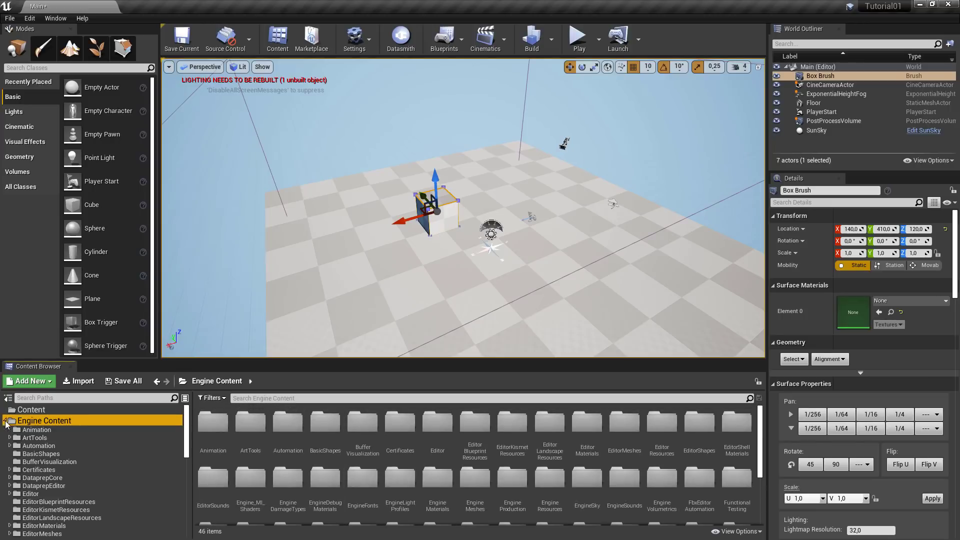
Look through the Engine Content subfolders from ArtTools and BasicShapes down to EngineDebugMaterials
{"action": "left_click", "coordinate": [49, 437]}
{"action": "left_click", "coordinate": [53, 453]}
{"action": "left_click", "coordinate": [48, 462]}
{"action": "left_click", "coordinate": [48, 446]}
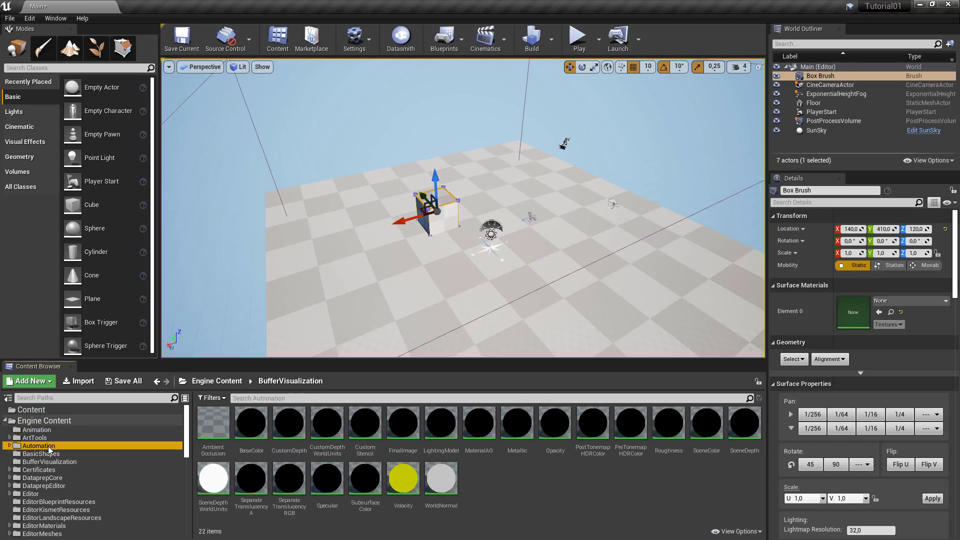
{"action": "left_click", "coordinate": [41, 470]}
{"action": "left_click", "coordinate": [44, 511]}
{"action": "scroll", "coordinate": [47, 467], "scroll_direction": "down", "scroll_amount": 5}
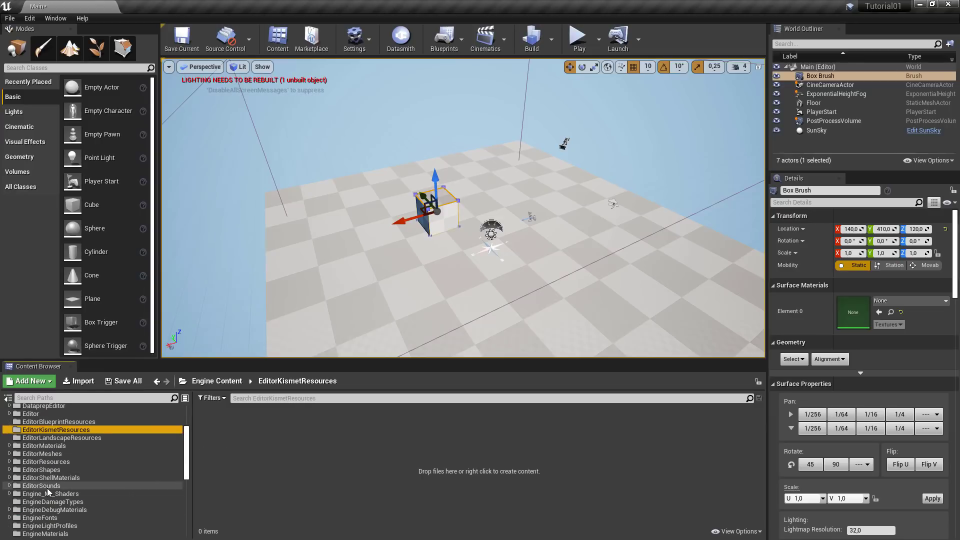
{"action": "left_click", "coordinate": [47, 487]}
{"action": "left_click", "coordinate": [50, 507]}
Examine the EngineDebugMaterials assets and look into the EngineResources and EngineLightProfiles folders
{"action": "scroll", "coordinate": [52, 504], "scroll_direction": "down", "scroll_amount": 1}
{"action": "scroll", "coordinate": [52, 503], "scroll_direction": "down", "scroll_amount": 3}
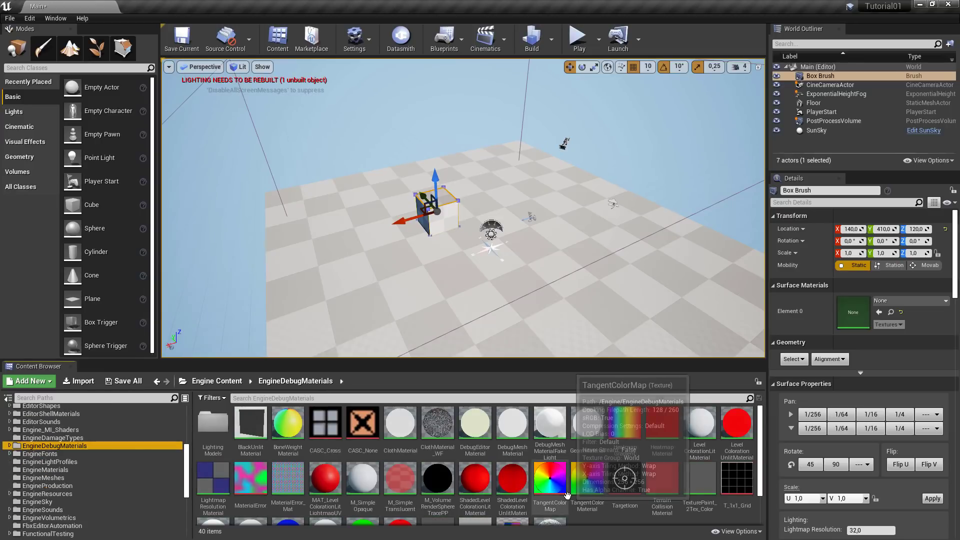
{"action": "scroll", "coordinate": [581, 471], "scroll_direction": "down", "scroll_amount": 2}
{"action": "scroll", "coordinate": [550, 481], "scroll_direction": "up", "scroll_amount": 2}
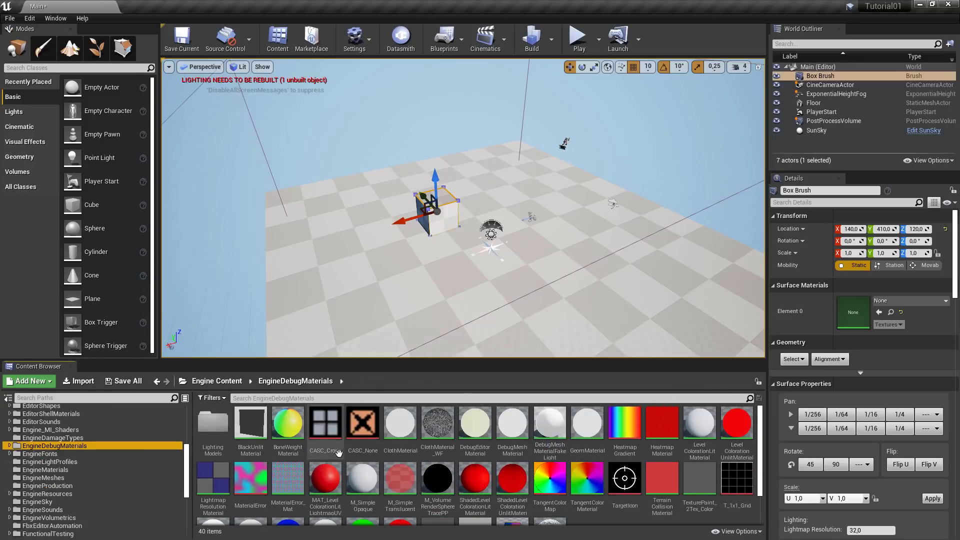
{"action": "scroll", "coordinate": [69, 470], "scroll_direction": "down", "scroll_amount": 2}
{"action": "left_click", "coordinate": [70, 470]}
{"action": "left_click", "coordinate": [49, 446]}
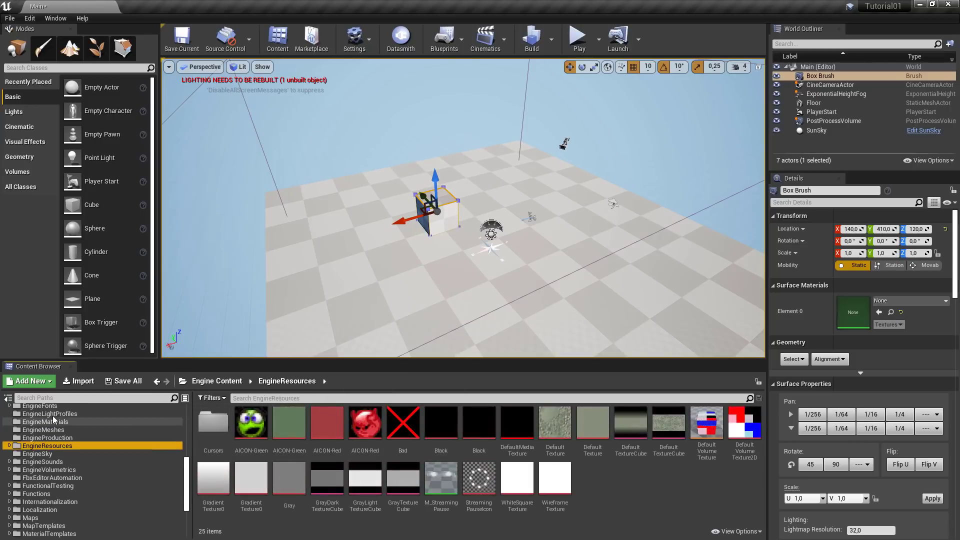
{"action": "left_click", "coordinate": [53, 414]}
{"action": "scroll", "coordinate": [59, 456], "scroll_direction": "up", "scroll_amount": 3}
{"action": "scroll", "coordinate": [58, 457], "scroll_direction": "up", "scroll_amount": 4}
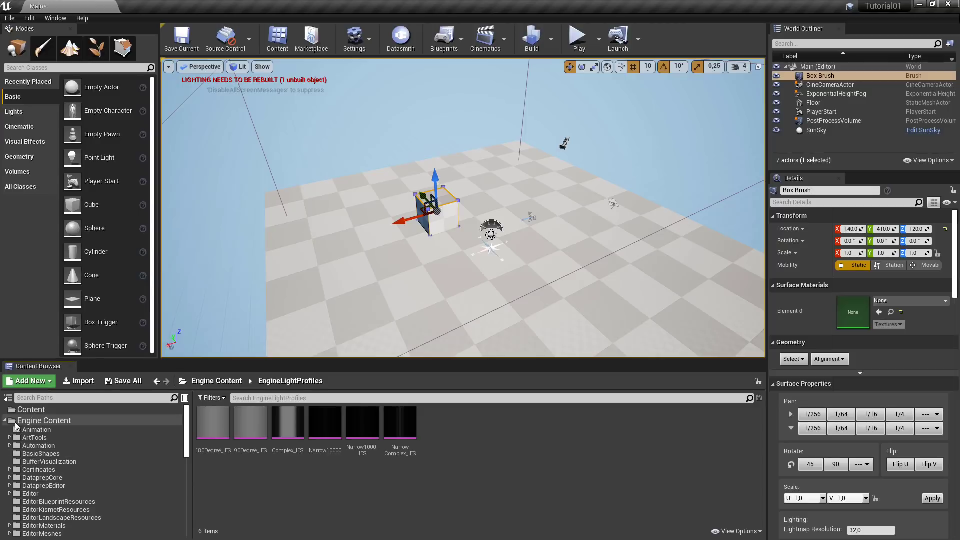
Collapse the Engine Content folder and hide the engine content in the Content Browser
{"action": "left_click", "coordinate": [5, 421]}
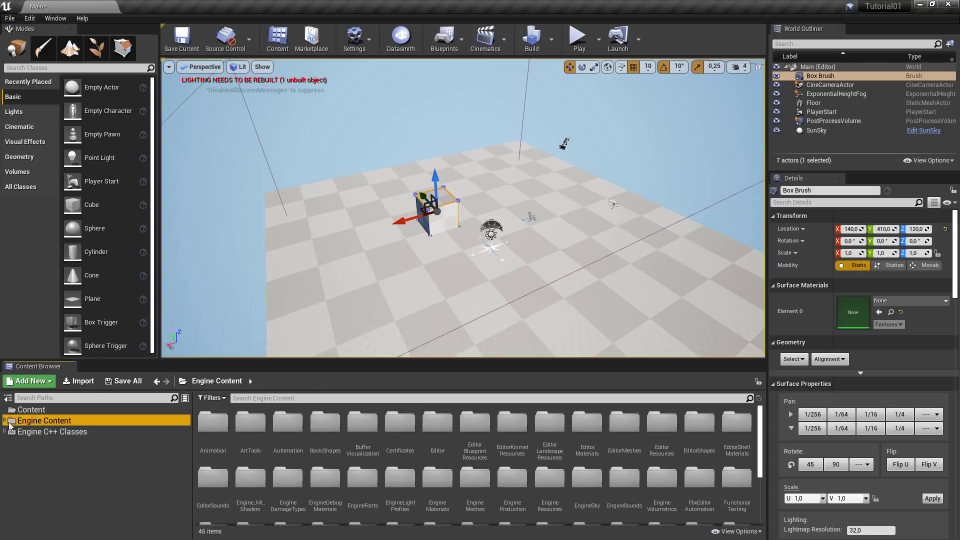
{"action": "left_click", "coordinate": [738, 531]}
{"action": "left_click", "coordinate": [742, 408]}
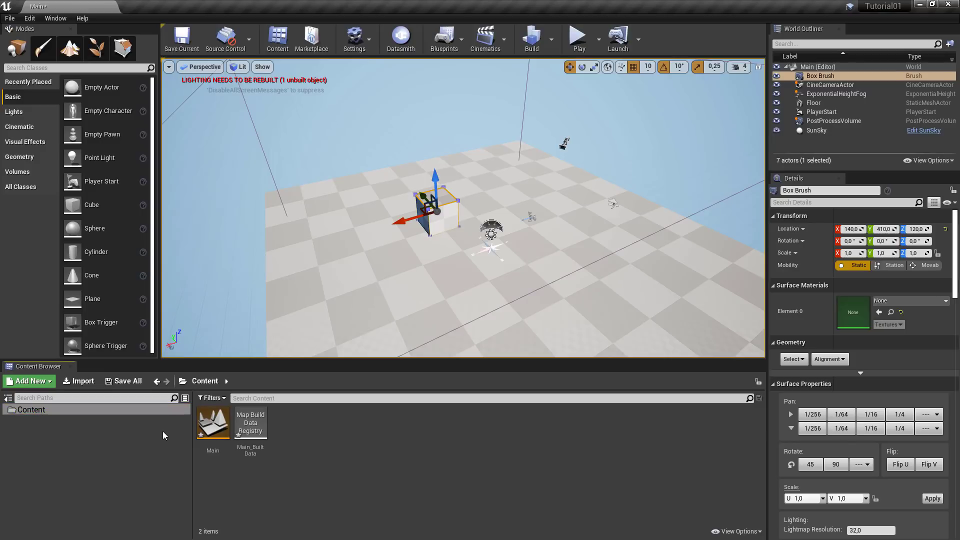
Narrow the folder tree in the Content Browser to give the asset area more width
{"action": "left_click_drag", "start_coordinate": [193, 468], "coordinate": [168, 465]}
{"action": "left_click", "coordinate": [85, 472]}
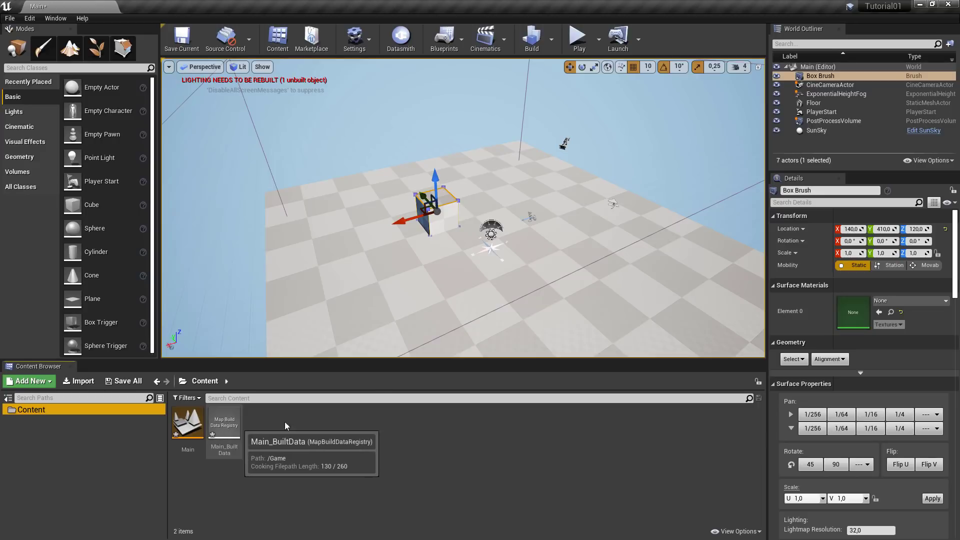
{"action": "left_click", "coordinate": [307, 422]}
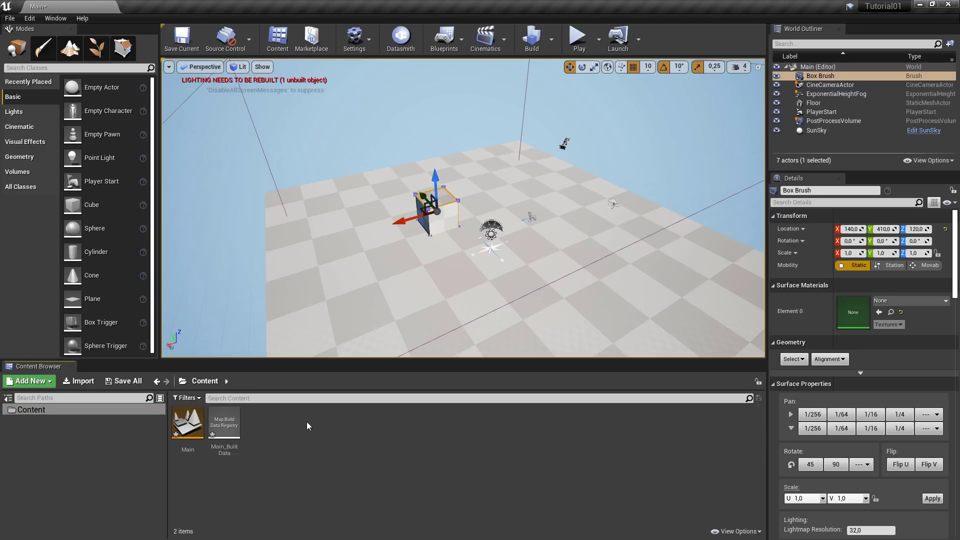
Check which folder, import and asset creation options are available in the Content folder
{"action": "right_click", "coordinate": [289, 445]}
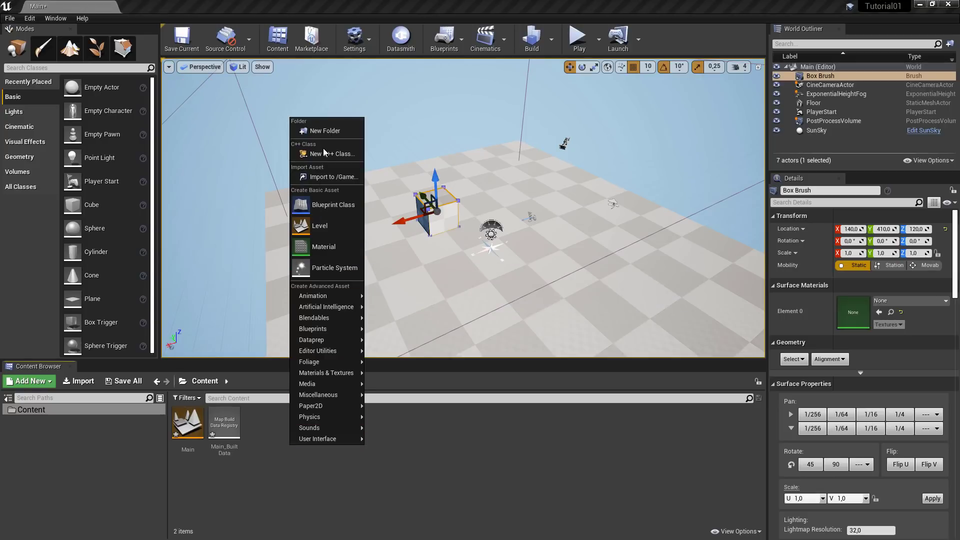
{"action": "left_click", "coordinate": [304, 461]}
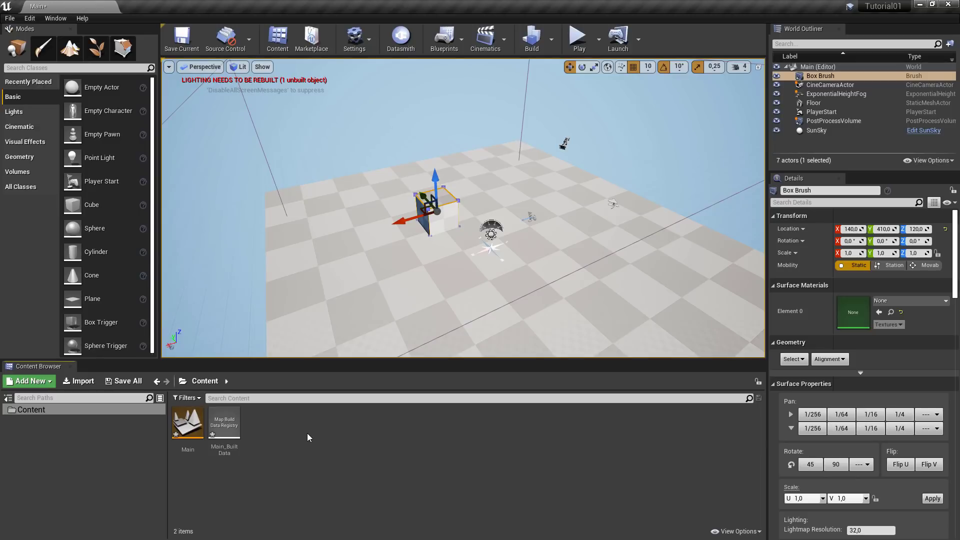
{"action": "right_click", "coordinate": [275, 424]}
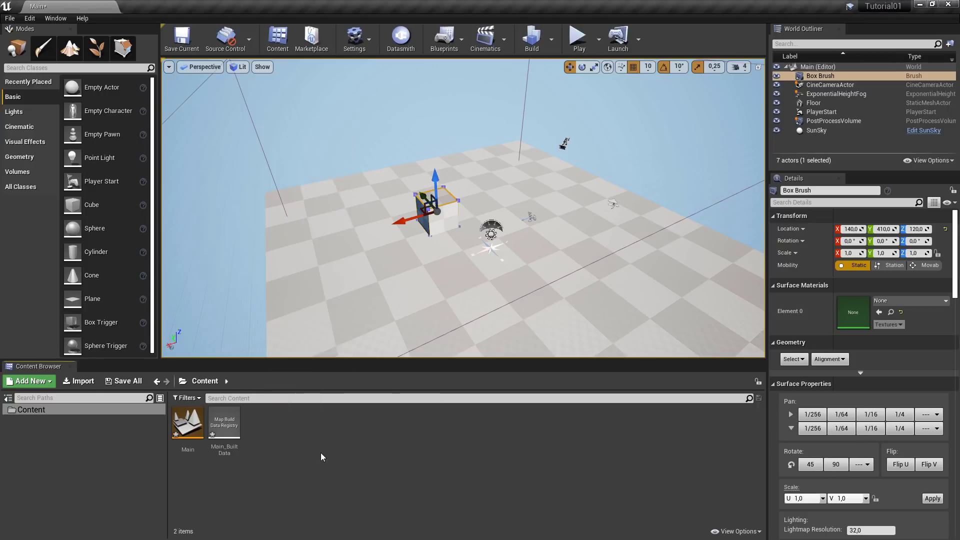
Create a folder named Textures in the Content folder
{"action": "right_click", "coordinate": [320, 452]}
{"action": "left_click", "coordinate": [350, 138]}
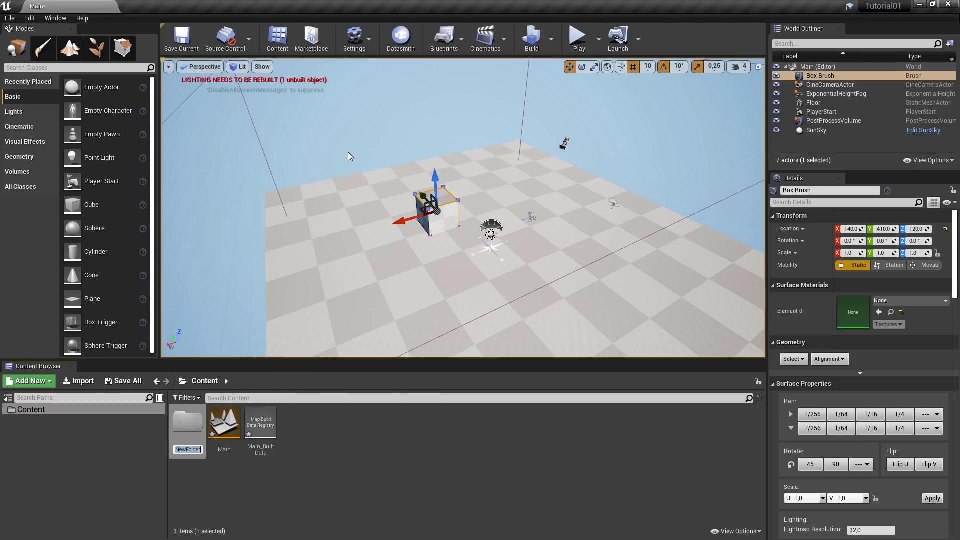
{"action": "type", "text": "Textures"}
{"action": "key", "text": "Return"}
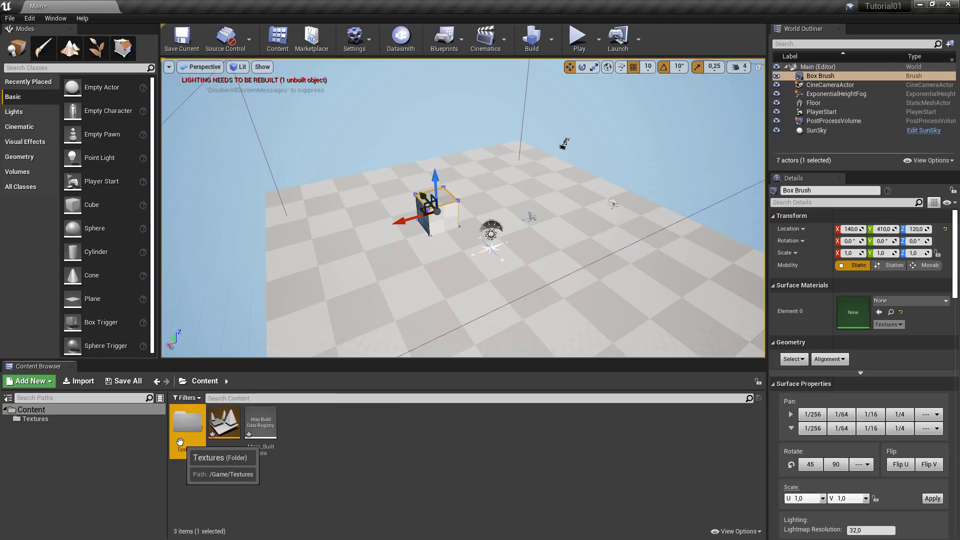
Rename the Textures folder as 00_Textures
{"action": "left_click", "coordinate": [210, 475]}
{"action": "left_click", "coordinate": [177, 440]}
{"action": "key", "text": "F2"}
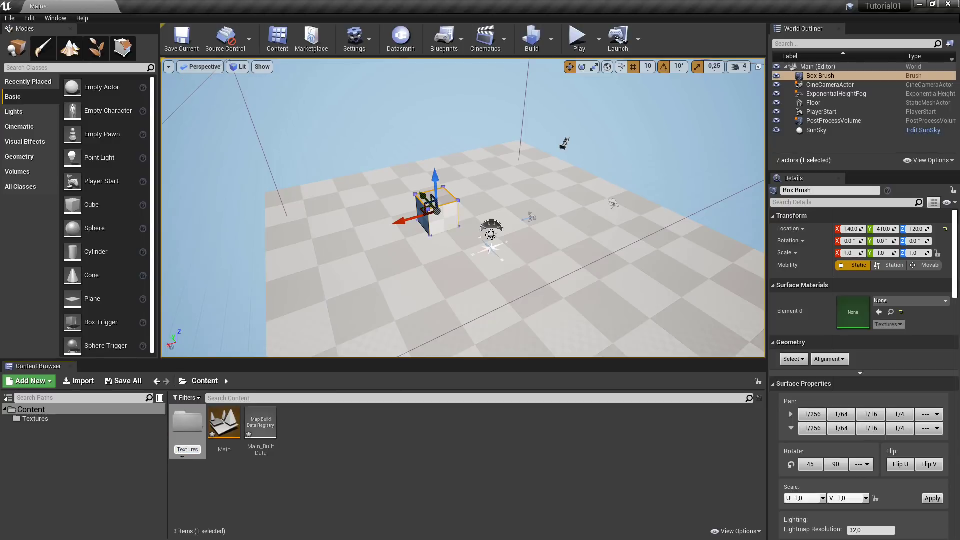
{"action": "key", "text": "Home"}
{"action": "type", "text": "00"}
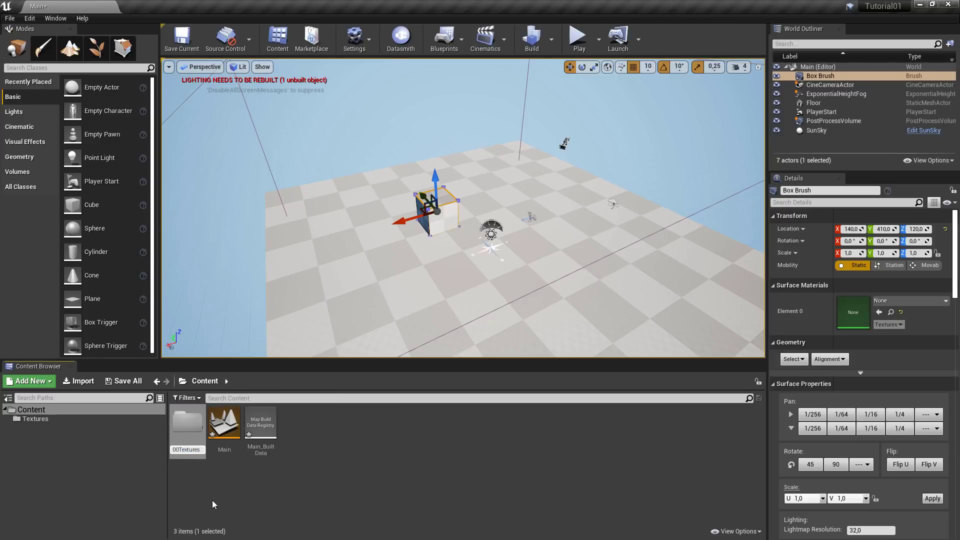
{"action": "type", "text": "_"}
{"action": "key", "text": "Return"}
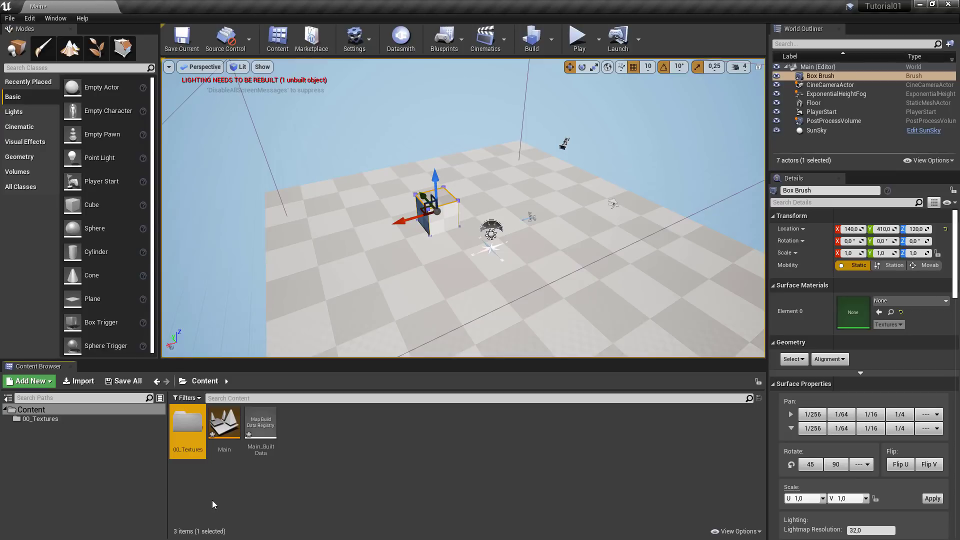
Change the number prefix of the textures folder so its name is 01_Textures
{"action": "key", "text": "F2"}
{"action": "key", "text": "Delete"}
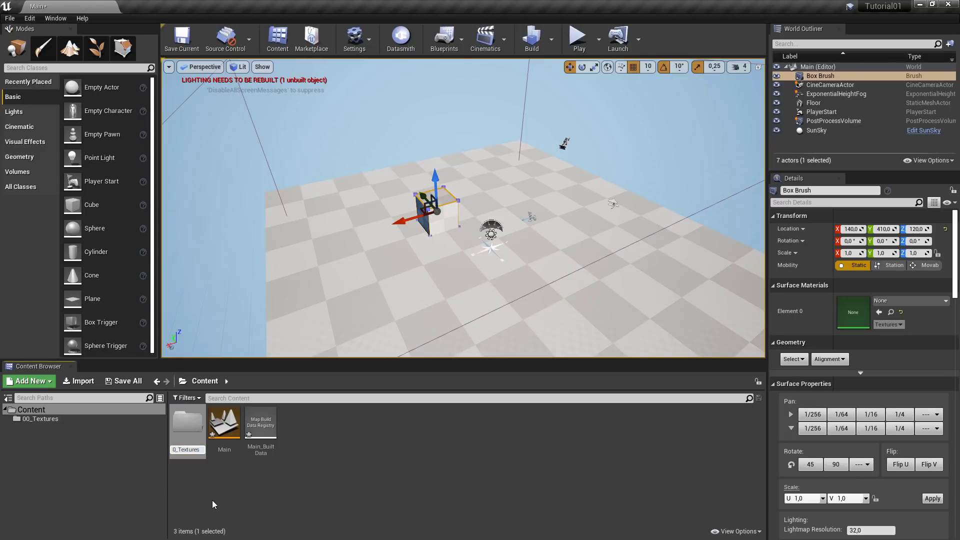
{"action": "type", "text": "1"}
{"action": "key", "text": "Return"}
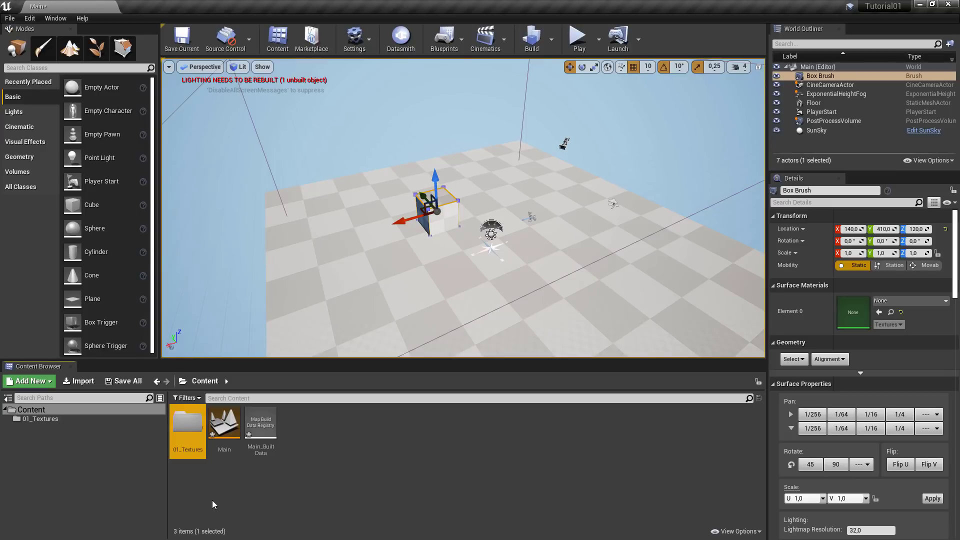
Remove the number prefix from the folder name, leaving it as Textures
{"action": "key", "text": "F2"}
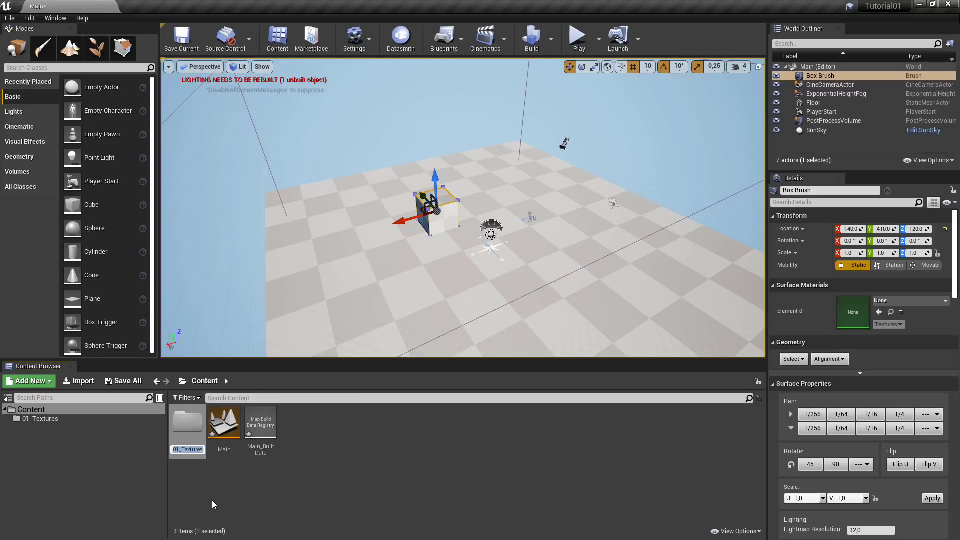
{"action": "key", "text": "Home"}
{"action": "key", "text": "Delete"}
{"action": "key", "text": "Delete"}
{"action": "key", "text": "Delete"}
{"action": "key", "text": "Return"}
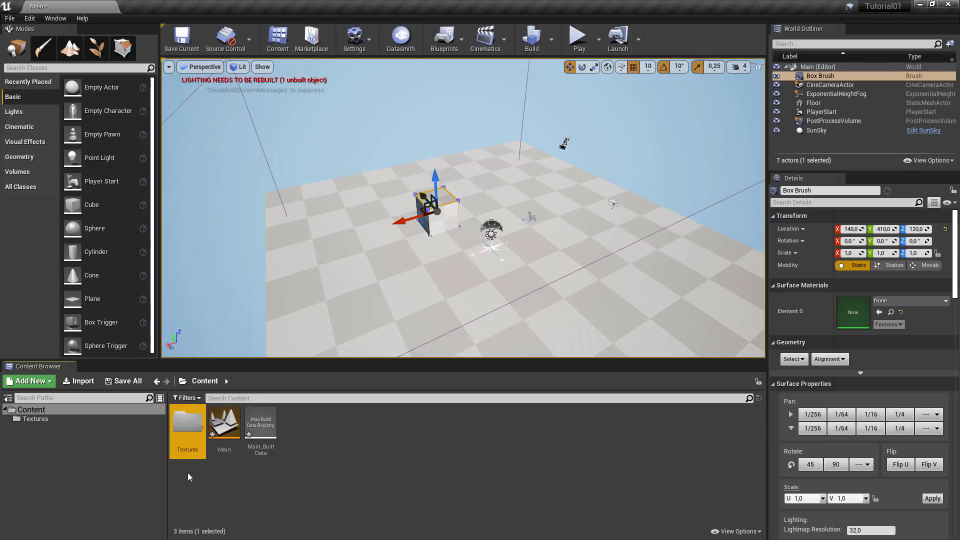
Create a folder named Geometria in the Content folder
{"action": "right_click", "coordinate": [328, 436]}
{"action": "left_click", "coordinate": [350, 123]}
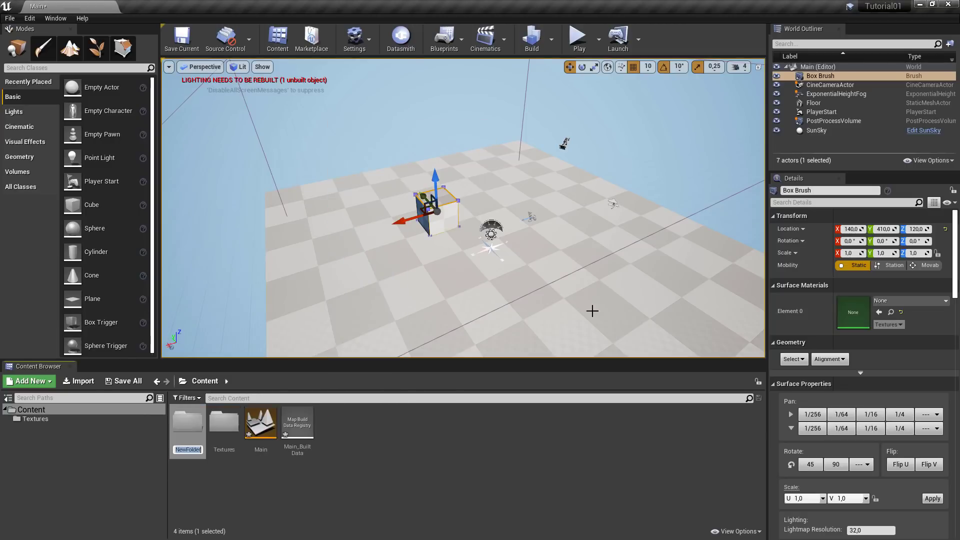
{"action": "type", "text": "Geom"}
{"action": "type", "text": "etria"}
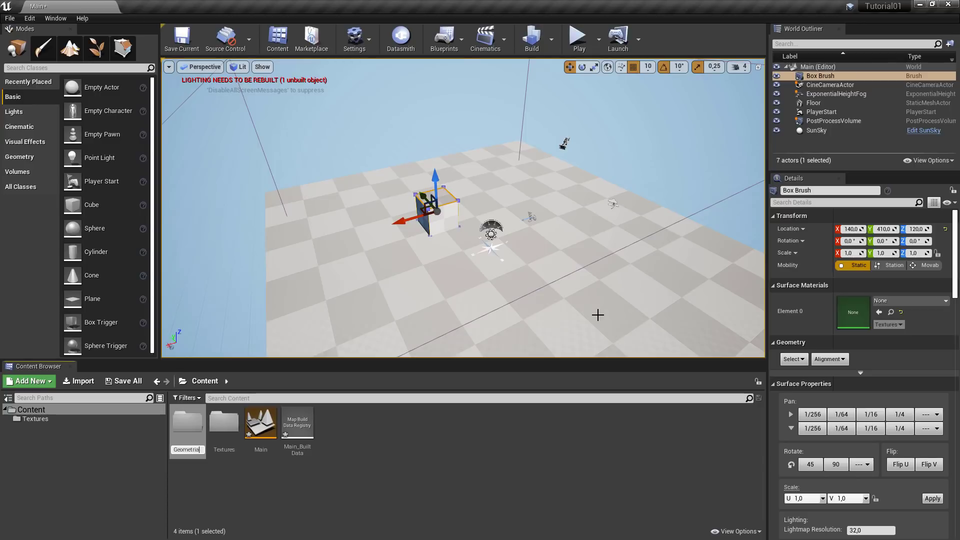
{"action": "key", "text": "Return"}
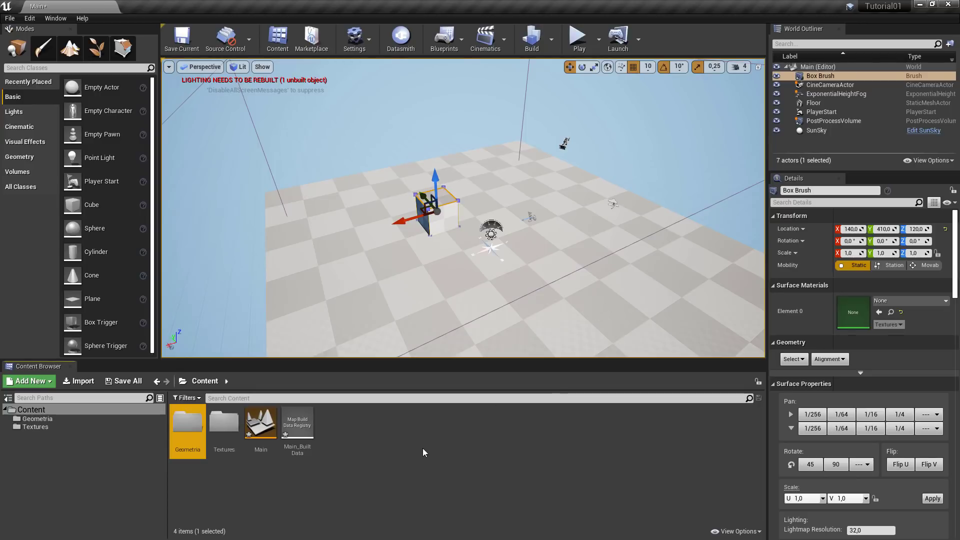
Create a folder named BP in the Content folder
{"action": "right_click", "coordinate": [333, 442]}
{"action": "left_click", "coordinate": [383, 129]}
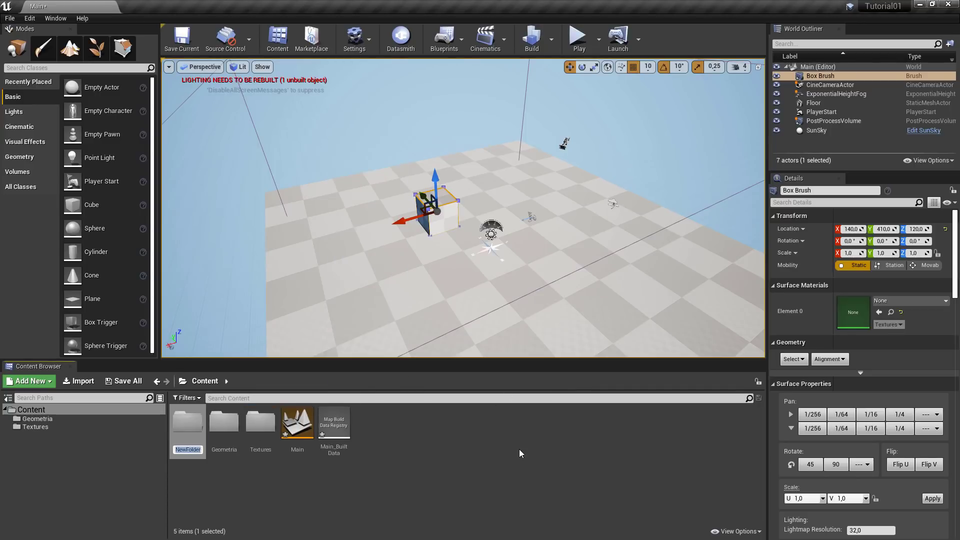
{"action": "type", "text": "BP"}
{"action": "key", "text": "Return"}
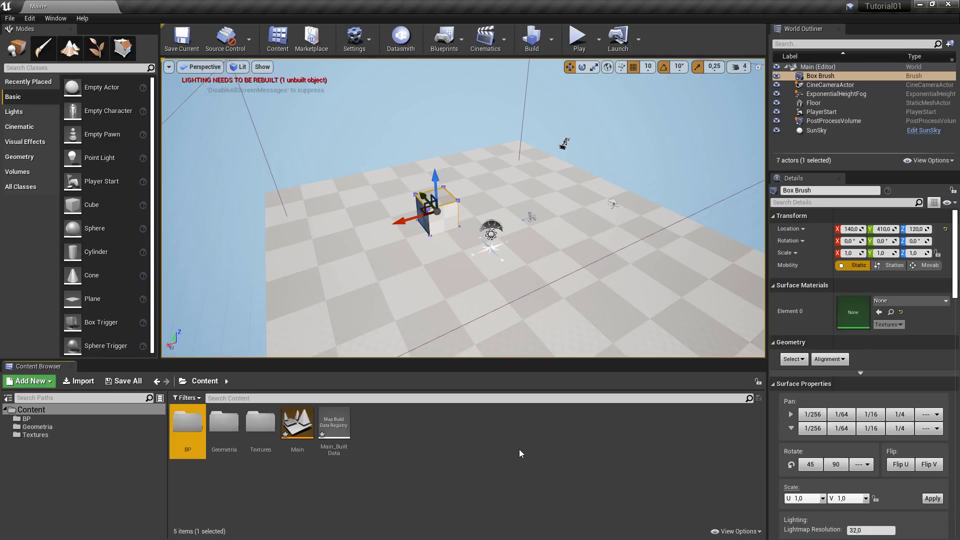
{"action": "left_click", "coordinate": [332, 491]}
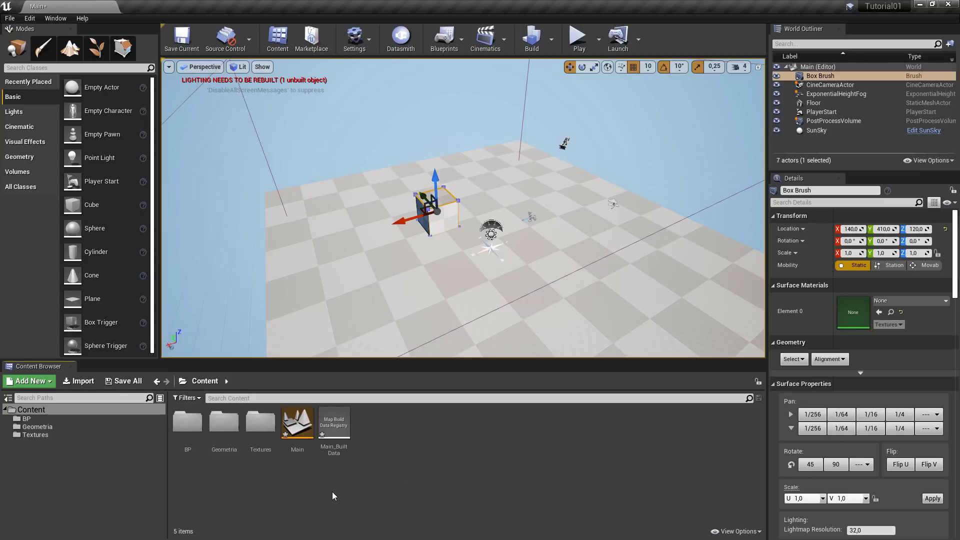
{"action": "left_click", "coordinate": [184, 420]}
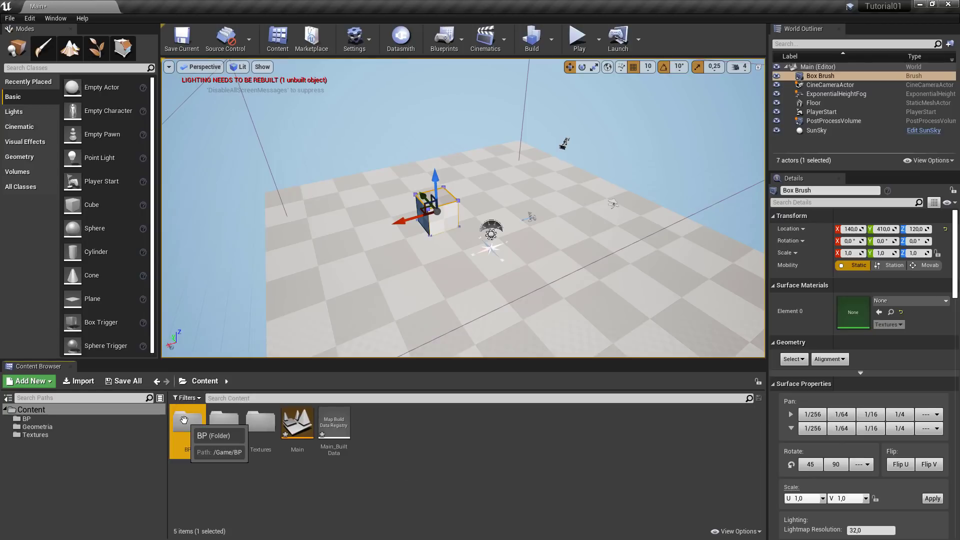
{"action": "left_click", "coordinate": [266, 477]}
{"action": "left_click", "coordinate": [190, 419]}
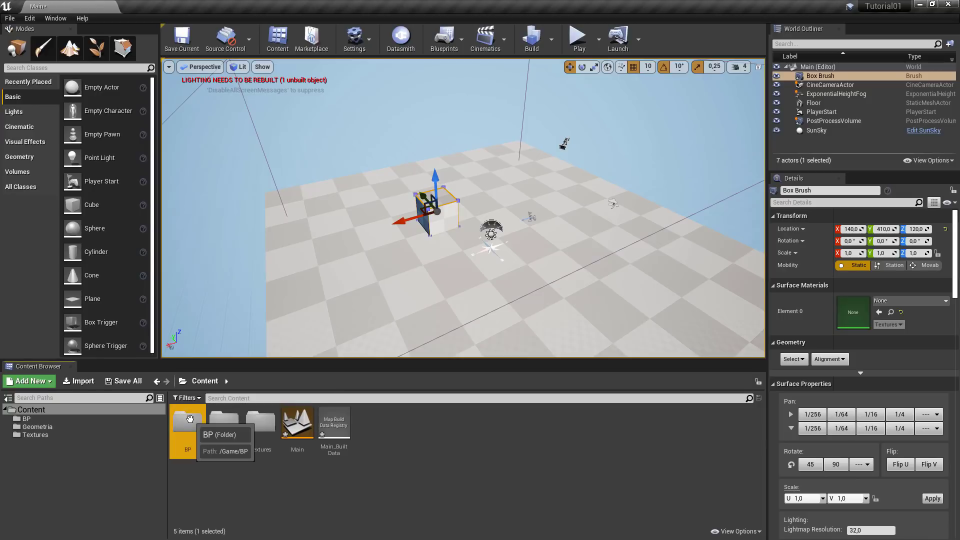
{"action": "left_click", "coordinate": [224, 471]}
{"action": "left_click", "coordinate": [186, 419]}
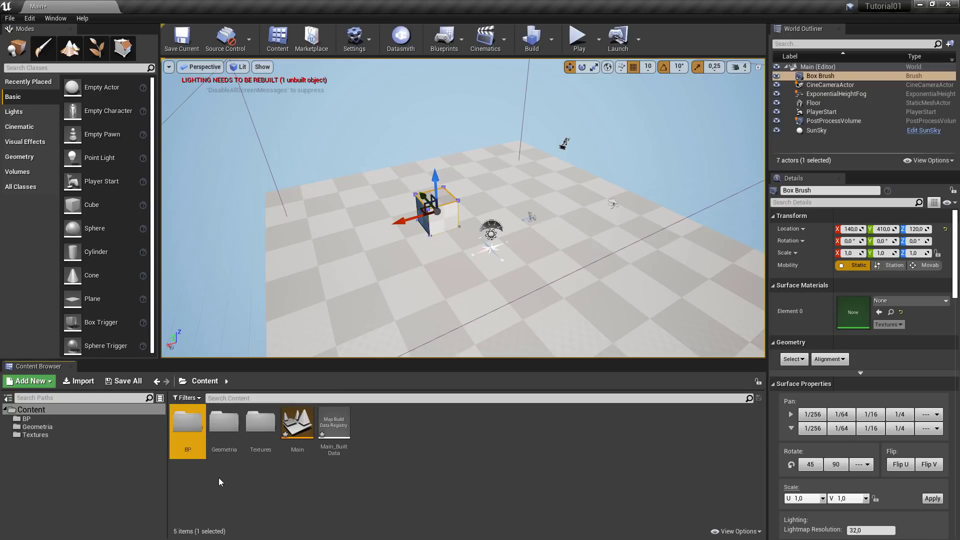
{"action": "left_click", "coordinate": [249, 511]}
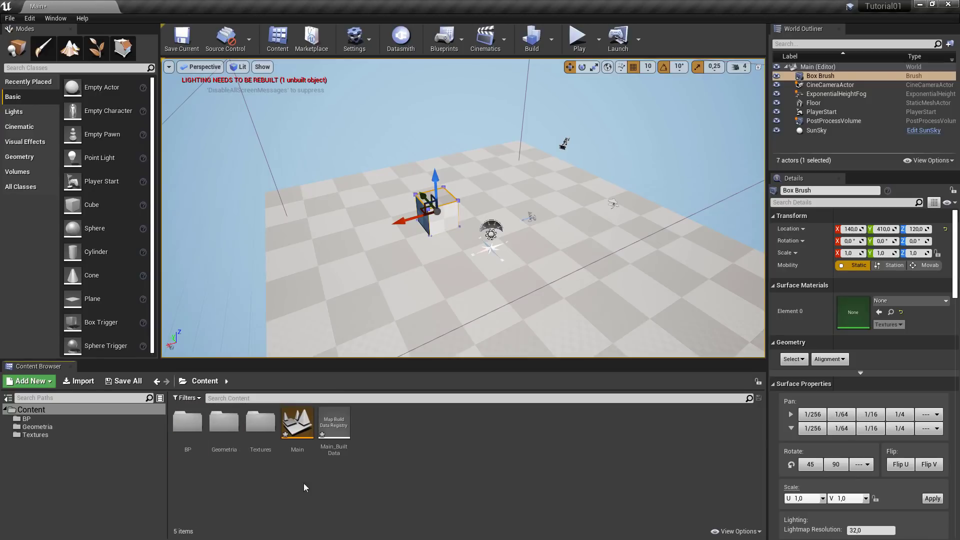
Create a folder with the default name in the Content folder and delete it
{"action": "right_click", "coordinate": [331, 478]}
{"action": "left_click", "coordinate": [371, 165]}
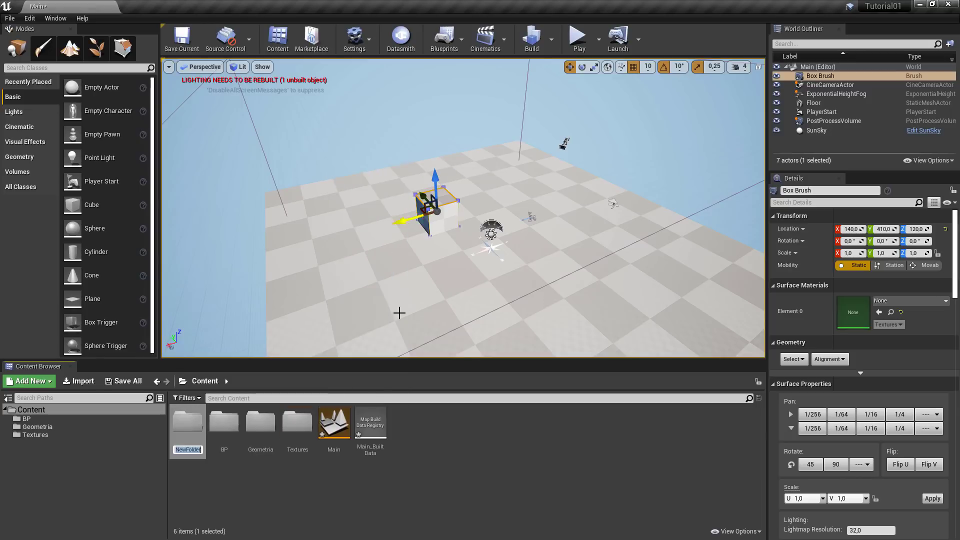
{"action": "key", "text": "Return"}
{"action": "key", "text": "Delete"}
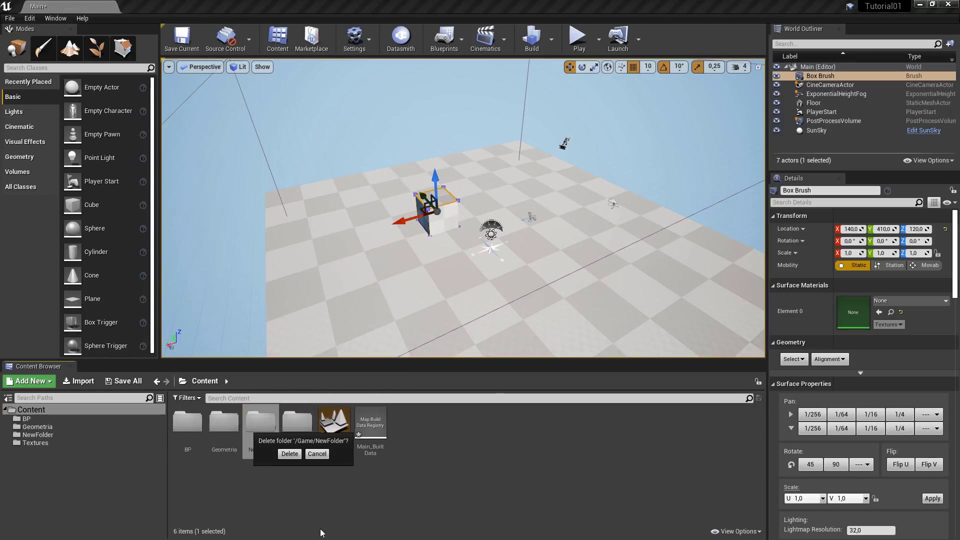
{"action": "left_click", "coordinate": [292, 456]}
Create a folder named Materials in the Content folder
{"action": "right_click", "coordinate": [328, 485]}
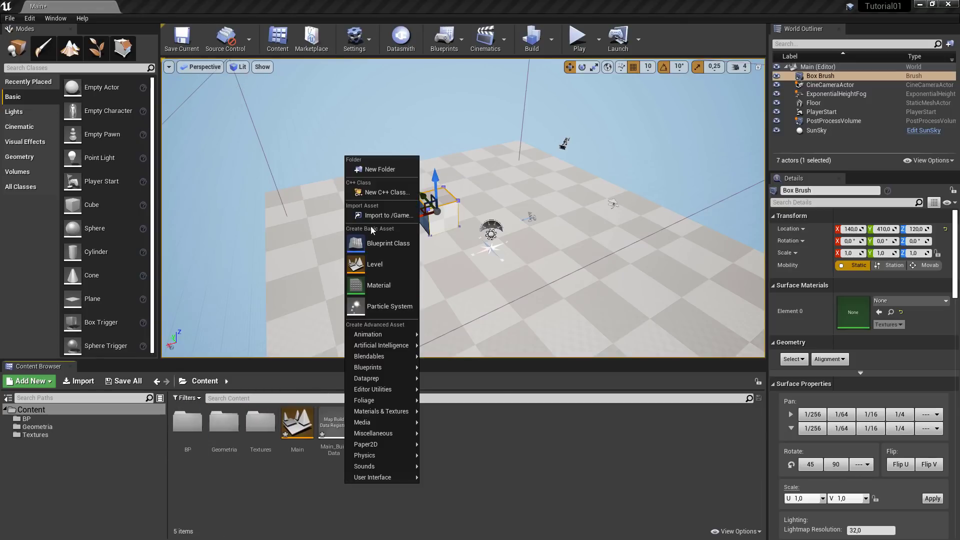
{"action": "left_click", "coordinate": [379, 170]}
{"action": "type", "text": "Materials"}
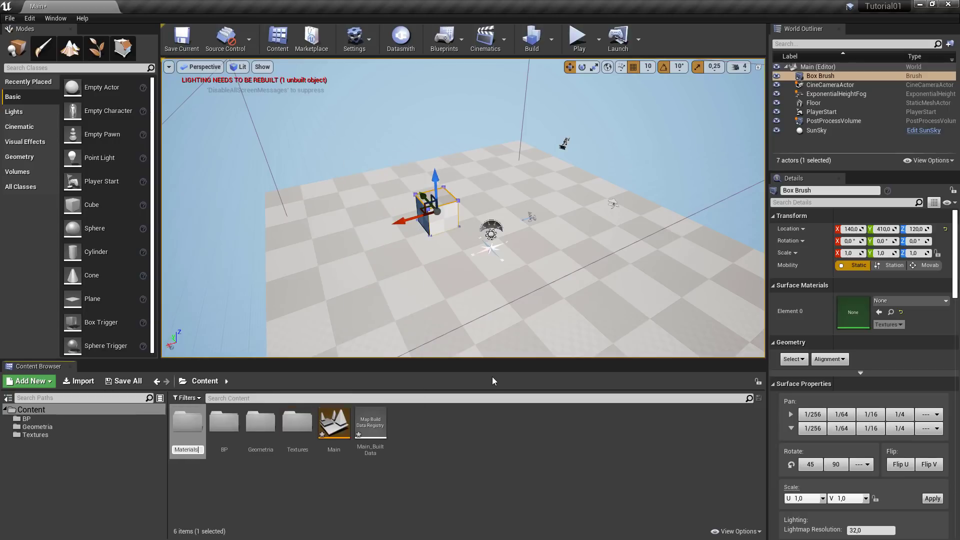
{"action": "key", "text": "Return"}
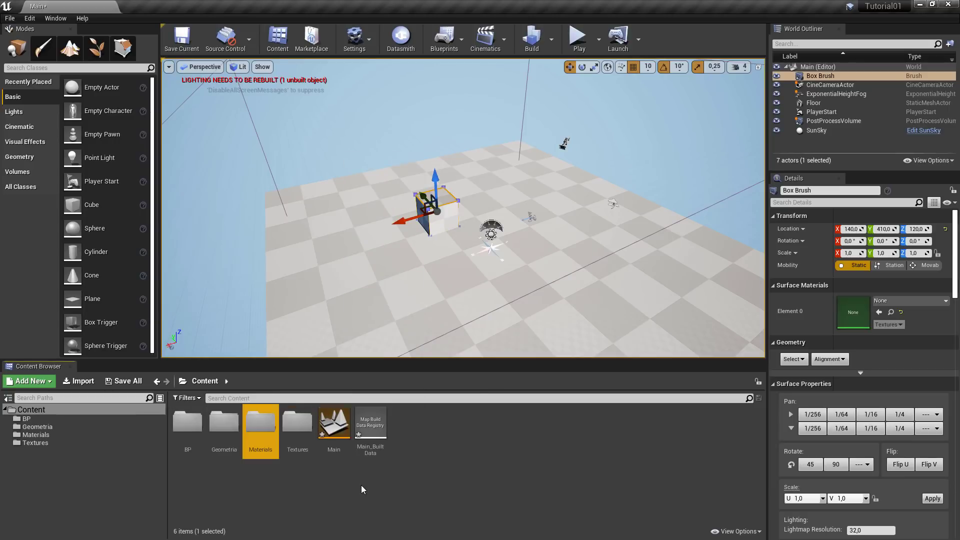
{"action": "left_click", "coordinate": [362, 485]}
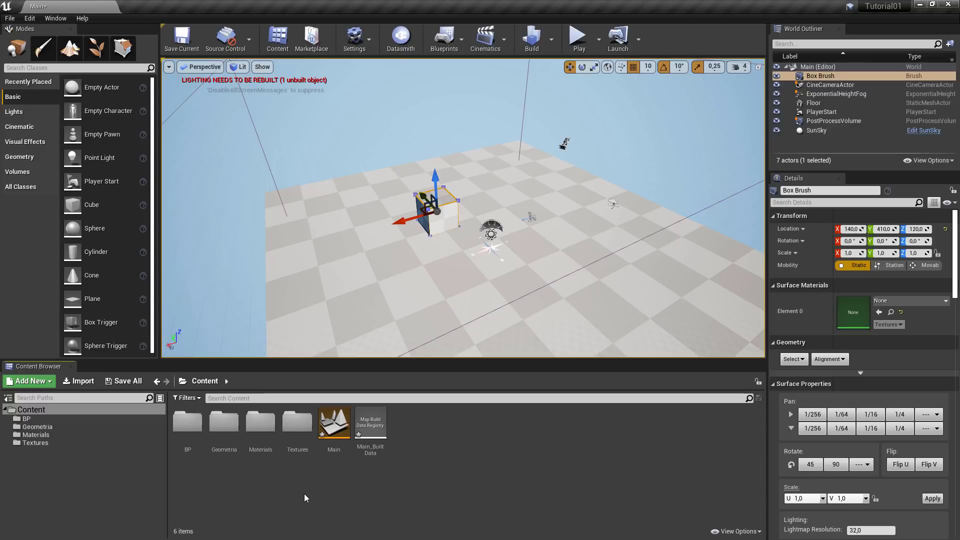
Open the Textures folder and import the concrete_stairs texture into it
{"action": "double_click", "coordinate": [296, 426]}
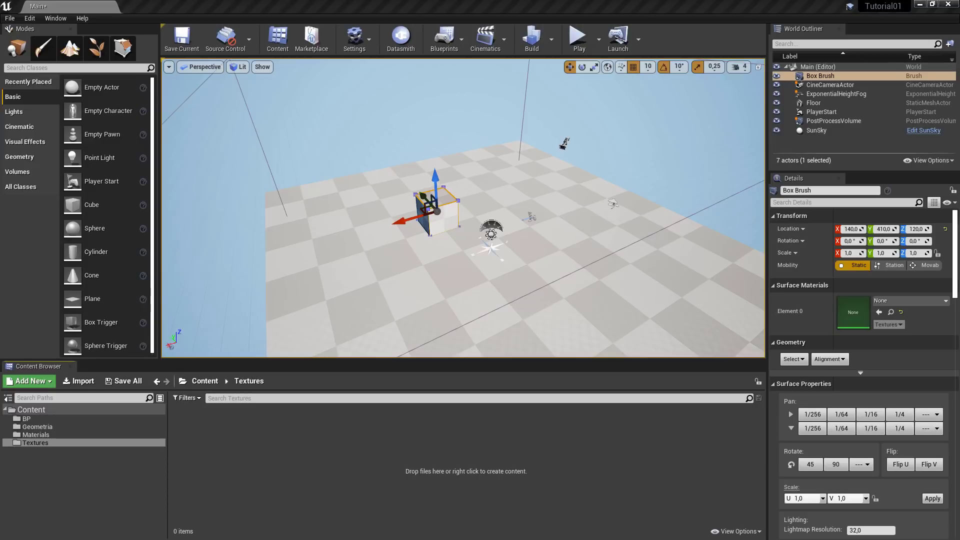
{"action": "left_click_drag", "start_coordinate": [1, 443], "coordinate": [355, 481]}
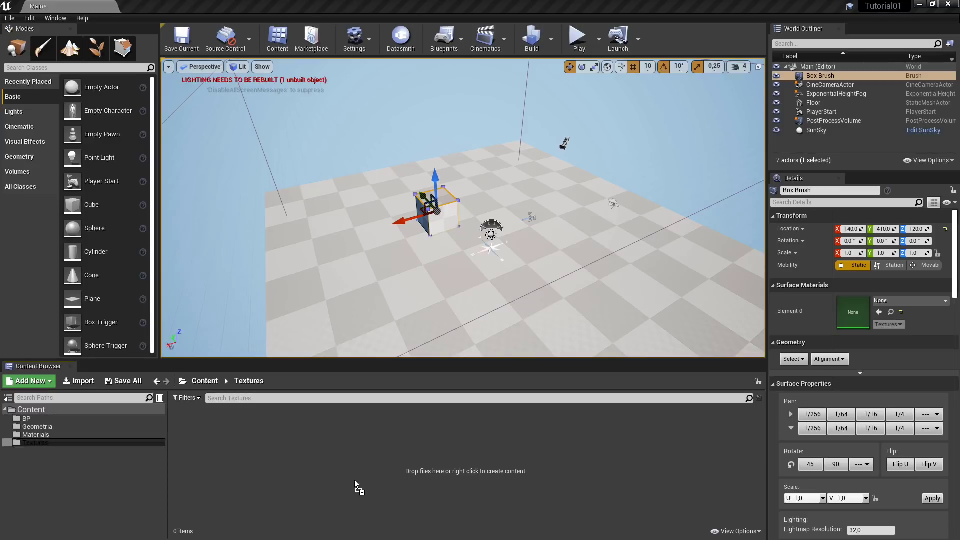
{"action": "left_click_drag", "start_coordinate": [283, 440], "coordinate": [281, 440]}
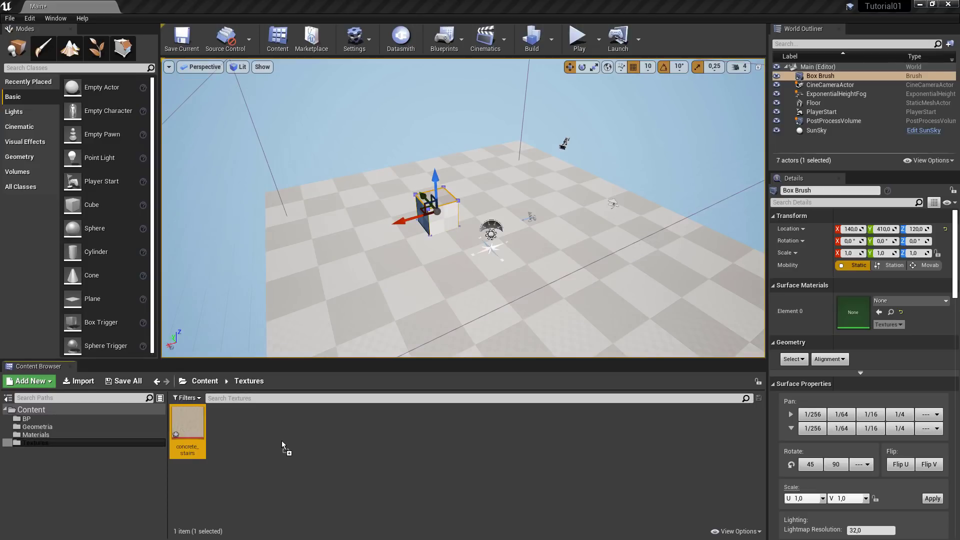
{"action": "left_click", "coordinate": [278, 482]}
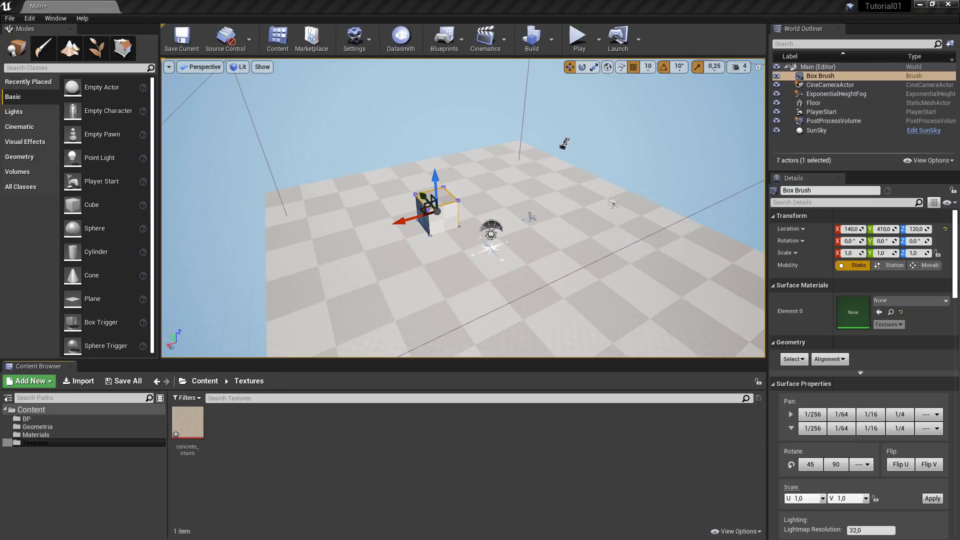
Import the MoorishJar2 and MoorishJar2N textures into the Textures folder, accepting MoorishJar2N as a normal map
{"action": "left_click_drag", "start_coordinate": [307, 448], "coordinate": [307, 448]}
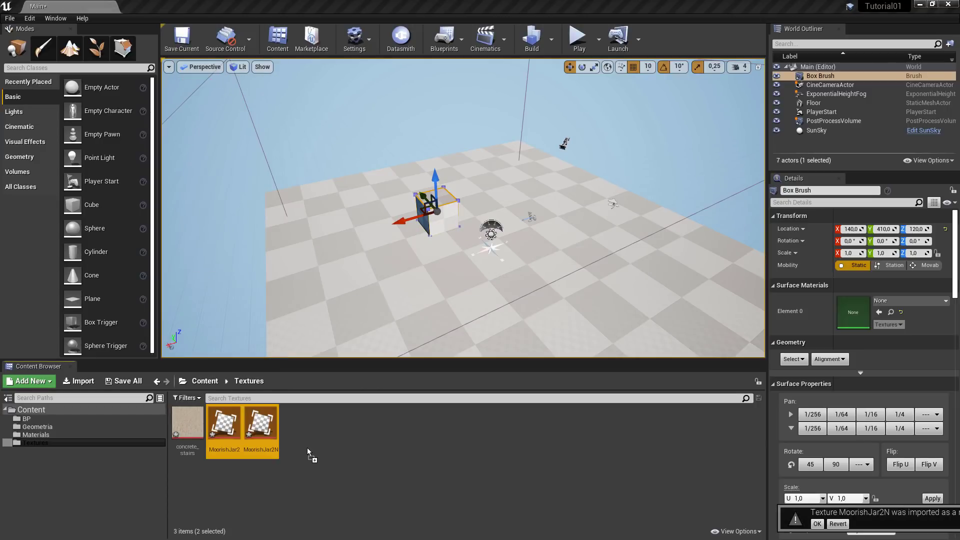
{"action": "left_click", "coordinate": [305, 449]}
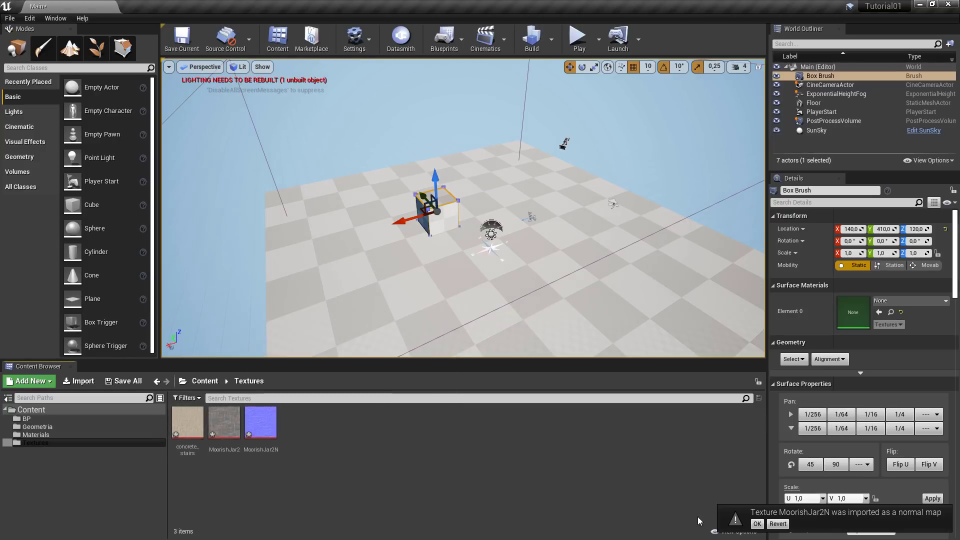
{"action": "left_click", "coordinate": [758, 525]}
Look over the imported concrete_stairs, MoorishJar2 and MoorishJar2N textures one after another
{"action": "left_click", "coordinate": [196, 429]}
{"action": "left_click", "coordinate": [226, 430]}
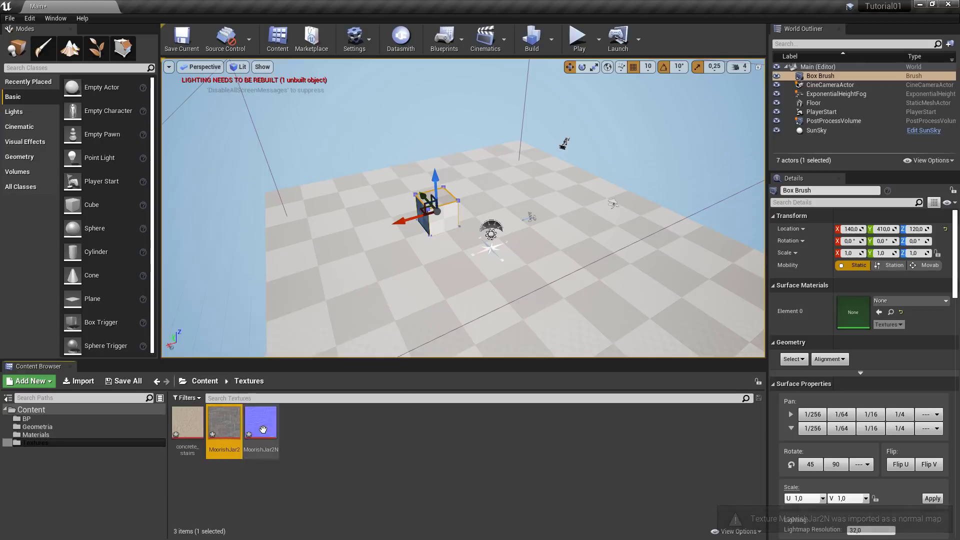
{"action": "left_click", "coordinate": [263, 429]}
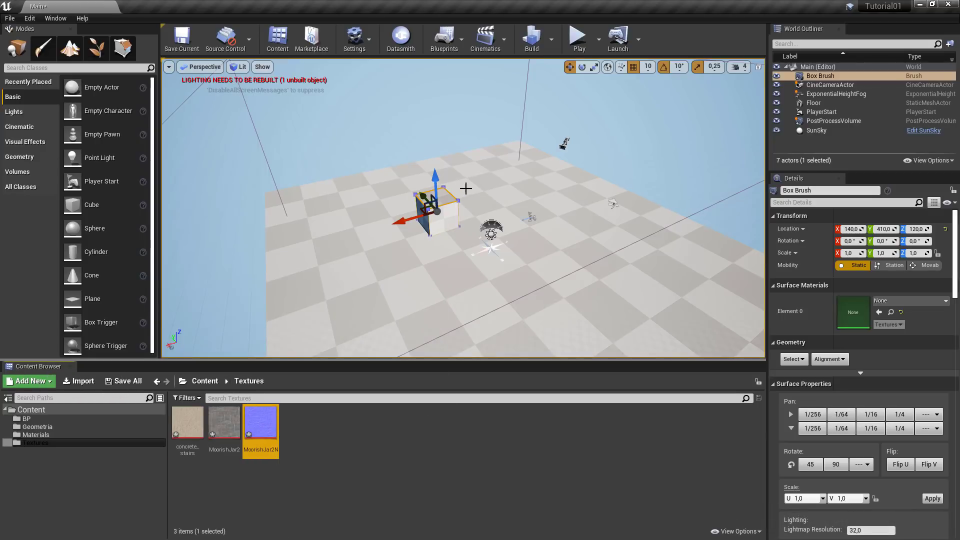
Select a side face of the box brush in the level, followed by the floor
{"action": "scroll", "coordinate": [450, 213], "scroll_direction": "up", "scroll_amount": 5}
{"action": "right_click_drag", "start_coordinate": [450, 213], "coordinate": [410, 198]}
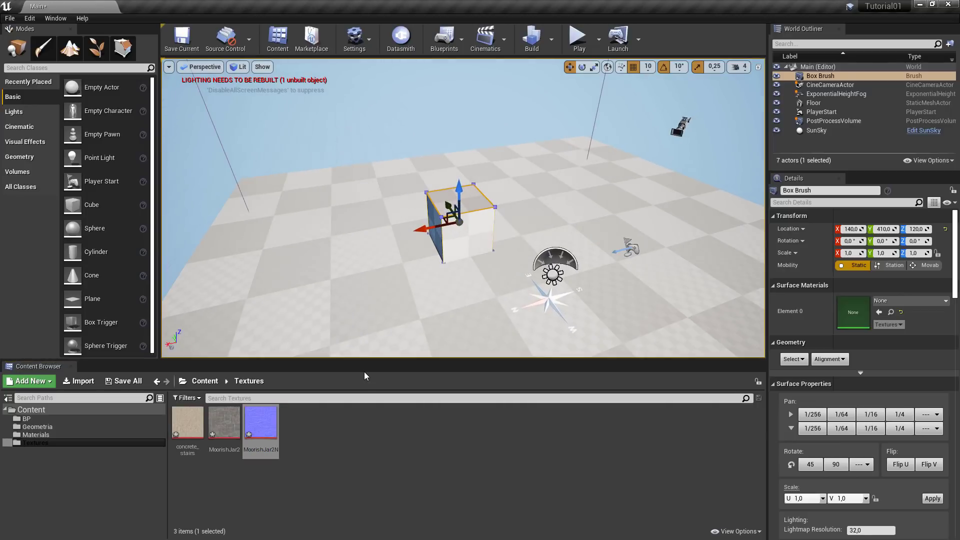
{"action": "left_click", "coordinate": [474, 252]}
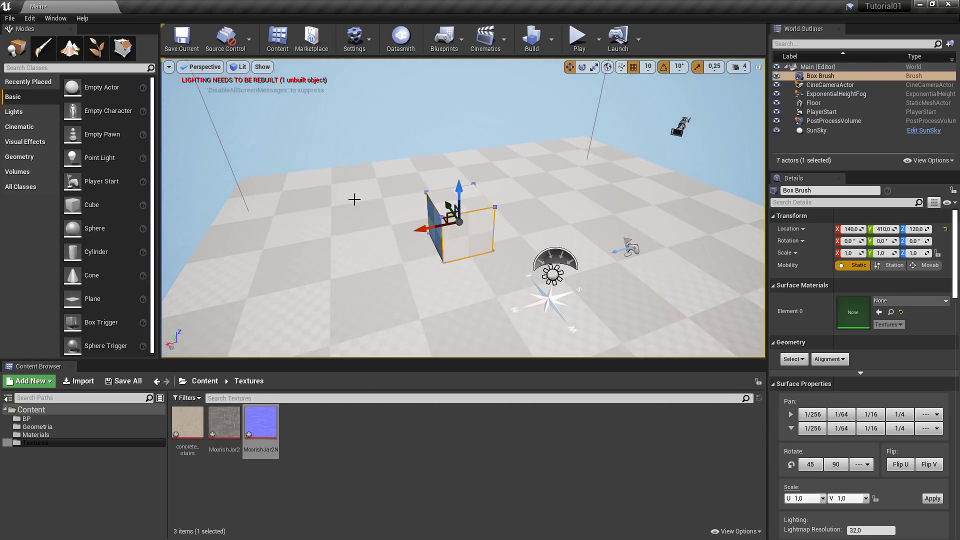
{"action": "left_click", "coordinate": [338, 284]}
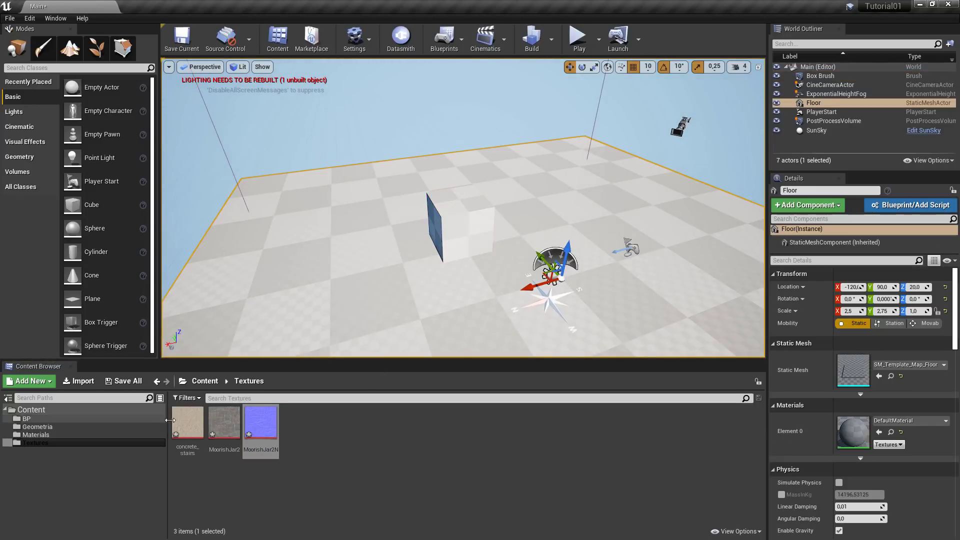
Clear the texture selection, go up to the Content folder and reopen the Textures folder
{"action": "left_click", "coordinate": [246, 475]}
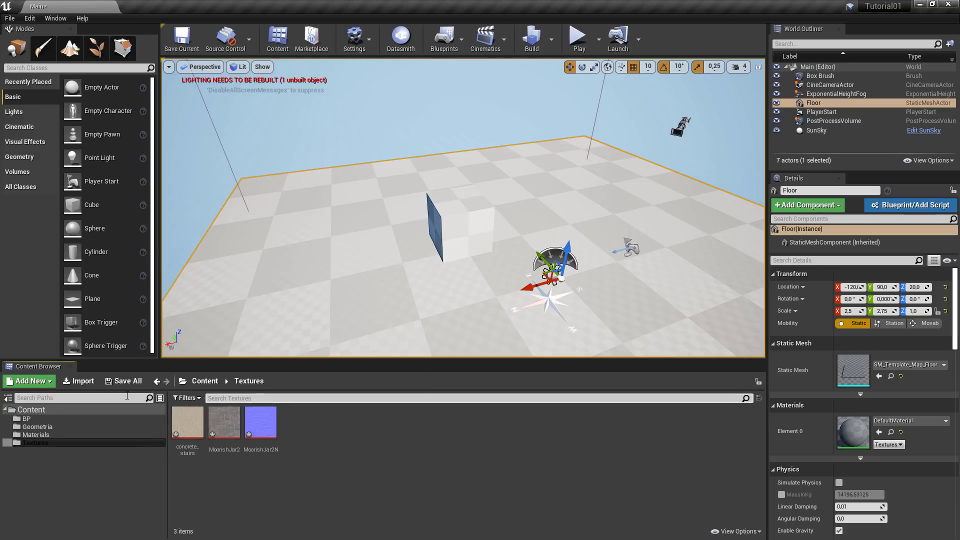
{"action": "left_click", "coordinate": [27, 411]}
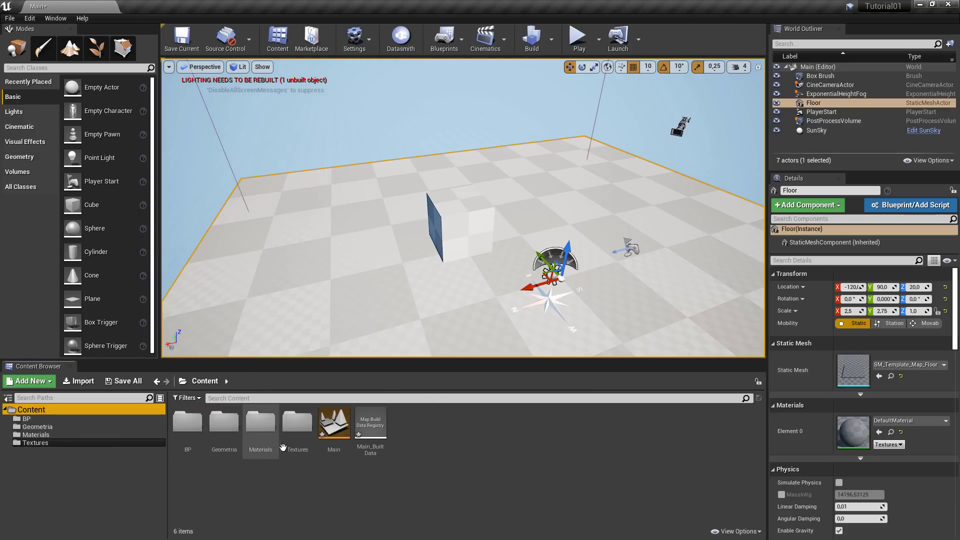
{"action": "double_click", "coordinate": [303, 428]}
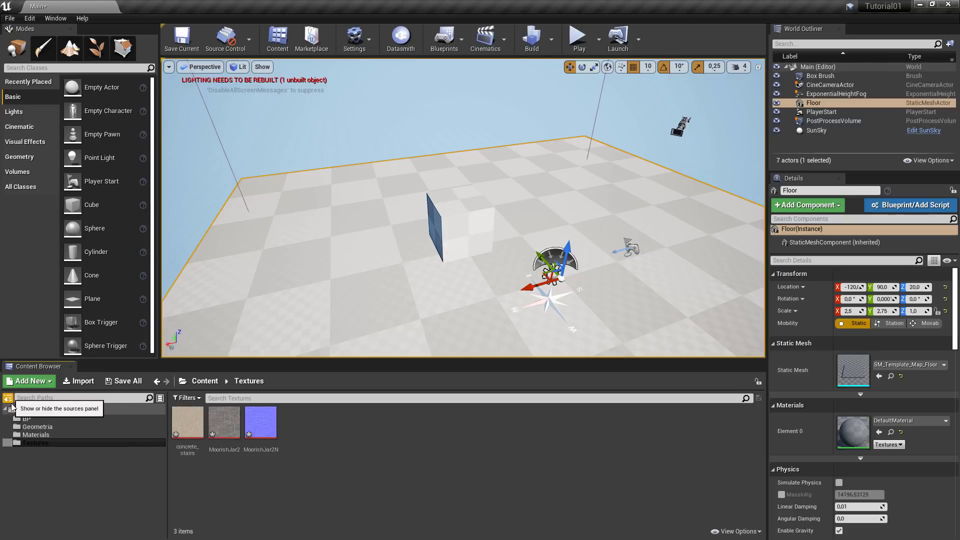
Return to the Content folder and create a folder named Levels in it
{"action": "left_click", "coordinate": [13, 410]}
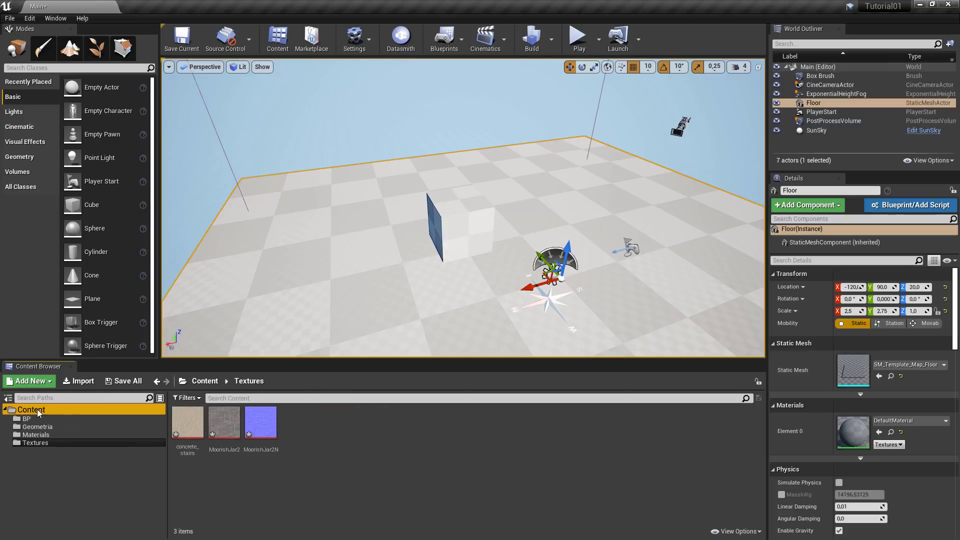
{"action": "right_click", "coordinate": [452, 454]}
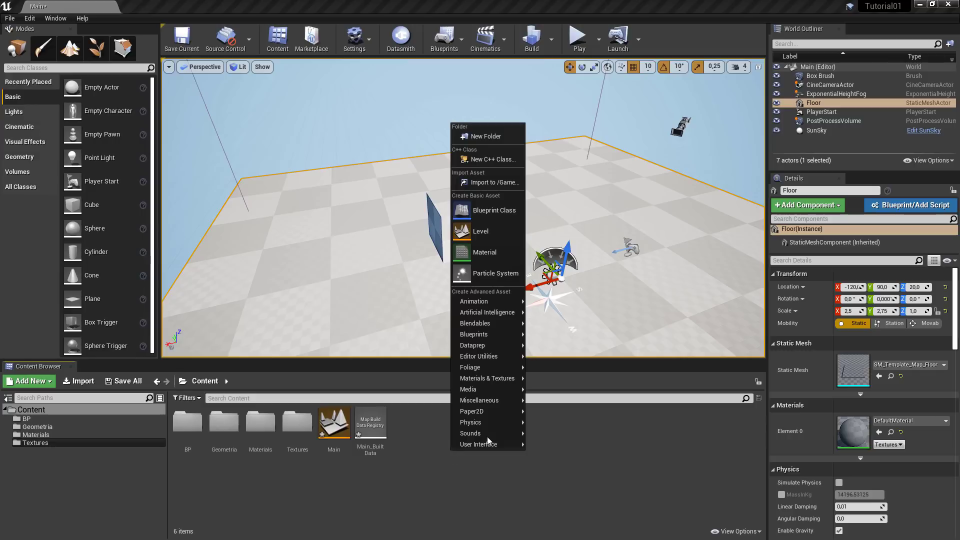
{"action": "left_click", "coordinate": [482, 137]}
{"action": "type", "text": "Levels"}
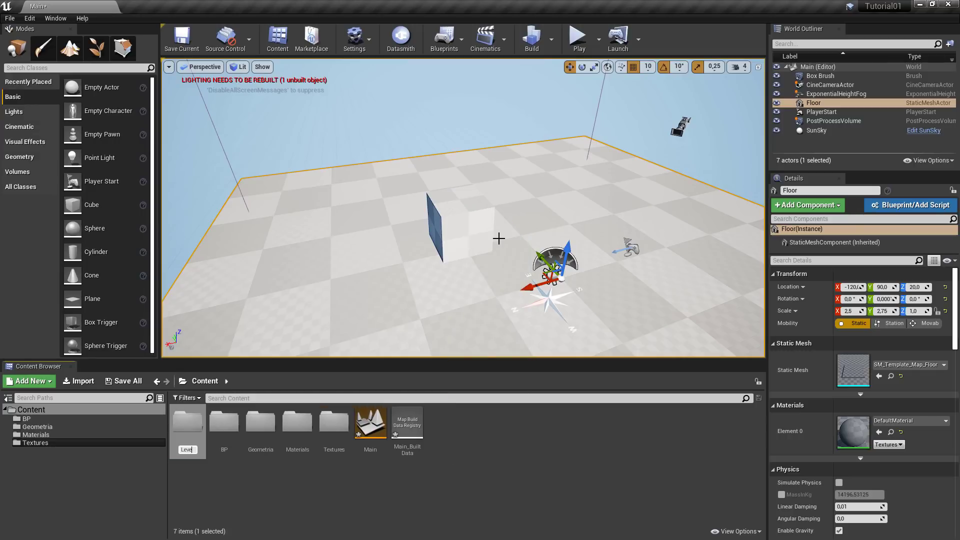
Confirm the new content folder as Levels and move the Main level and its Main_BuiltData asset into it
{"action": "key", "text": "Return"}
{"action": "left_click", "coordinate": [483, 451]}
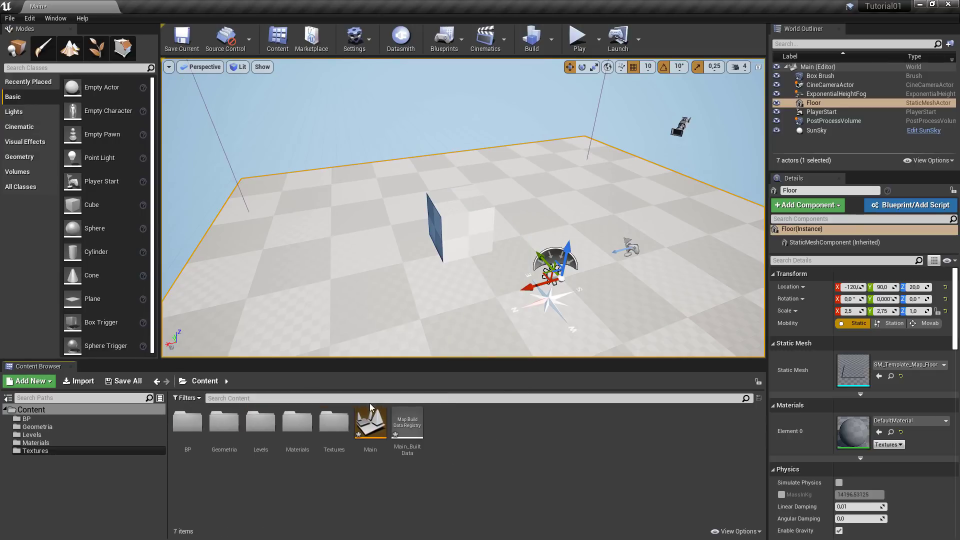
{"action": "left_click", "coordinate": [373, 425]}
{"action": "left_click", "coordinate": [416, 434]}
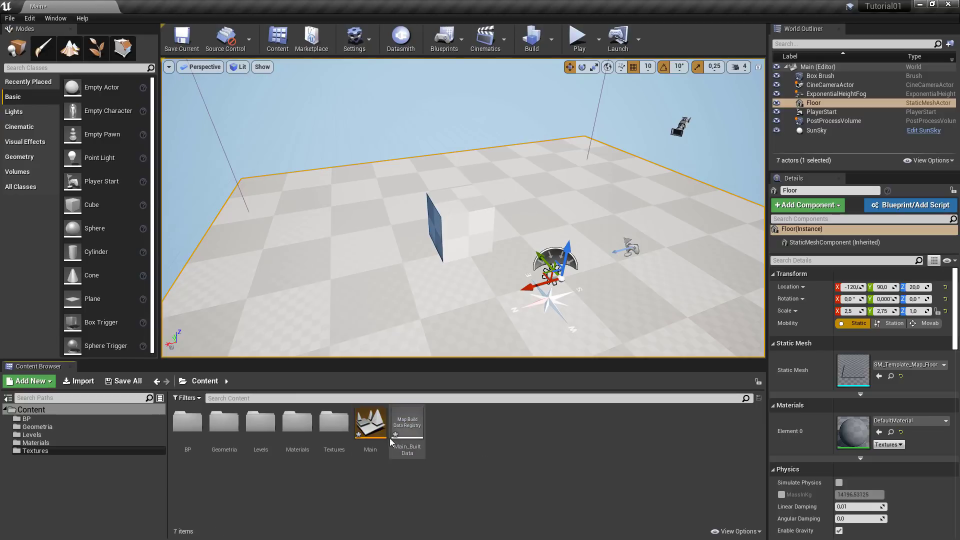
{"action": "left_click", "coordinate": [373, 424], "text": "ctrl"}
{"action": "left_click_drag", "start_coordinate": [376, 426], "coordinate": [261, 425]}
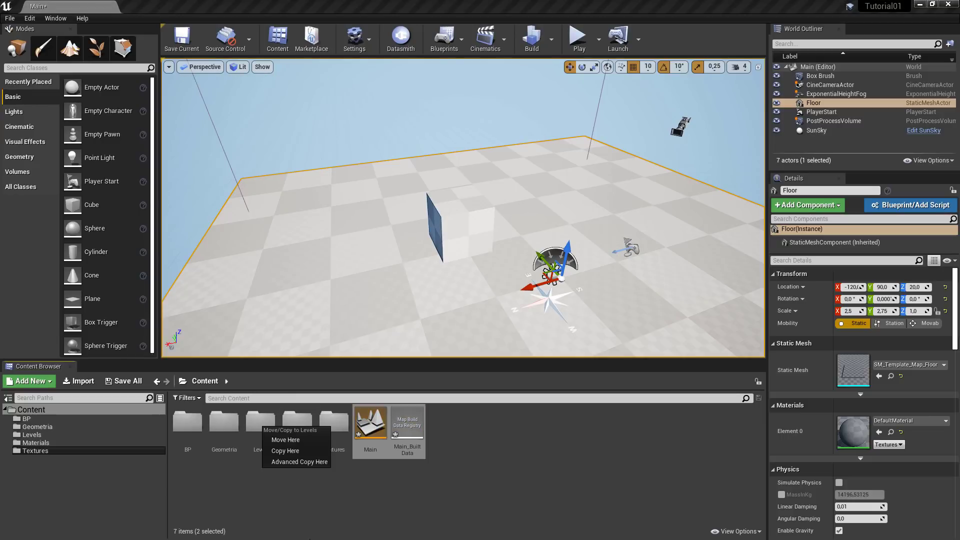
{"action": "left_click", "coordinate": [290, 441]}
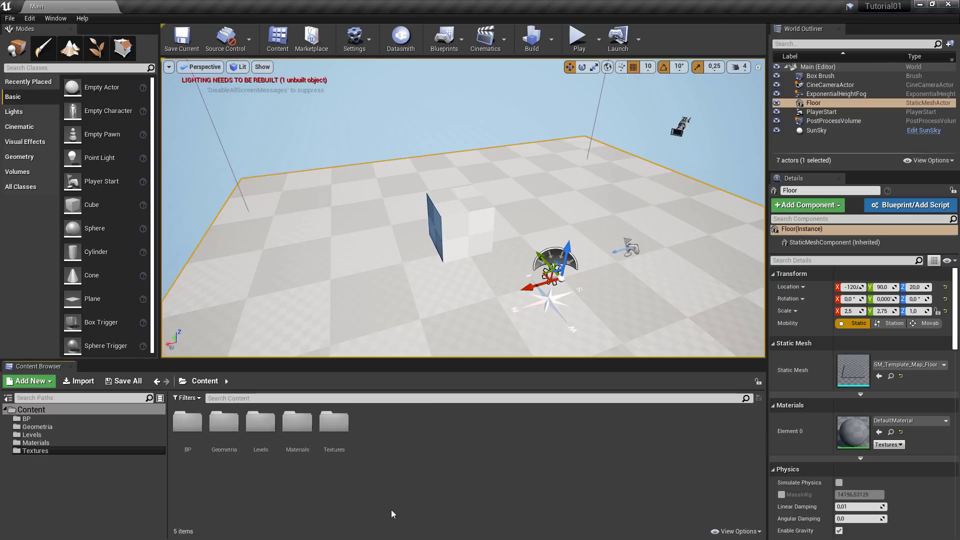
Review the contents of the Levels folder and the Textures folder
{"action": "double_click", "coordinate": [259, 423]}
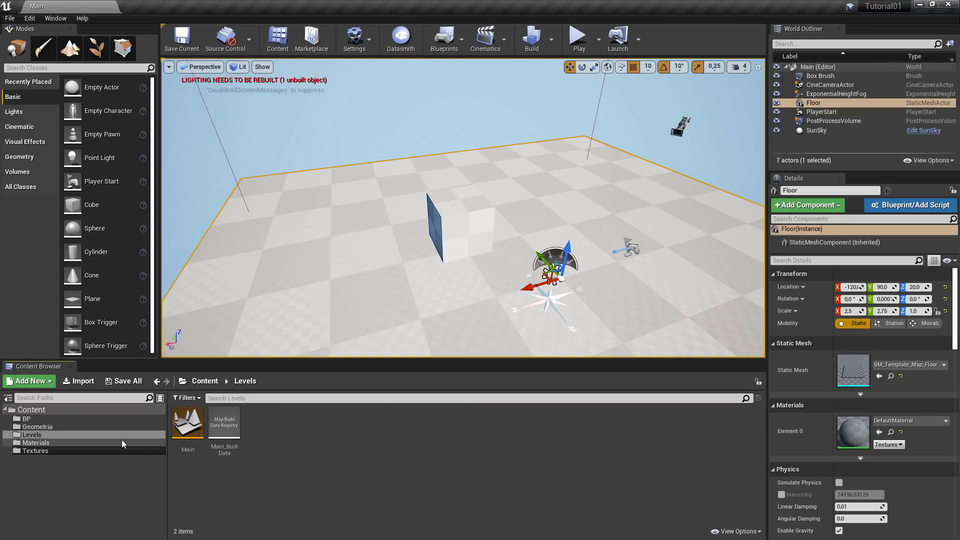
{"action": "left_click", "coordinate": [31, 409]}
{"action": "left_click", "coordinate": [398, 502]}
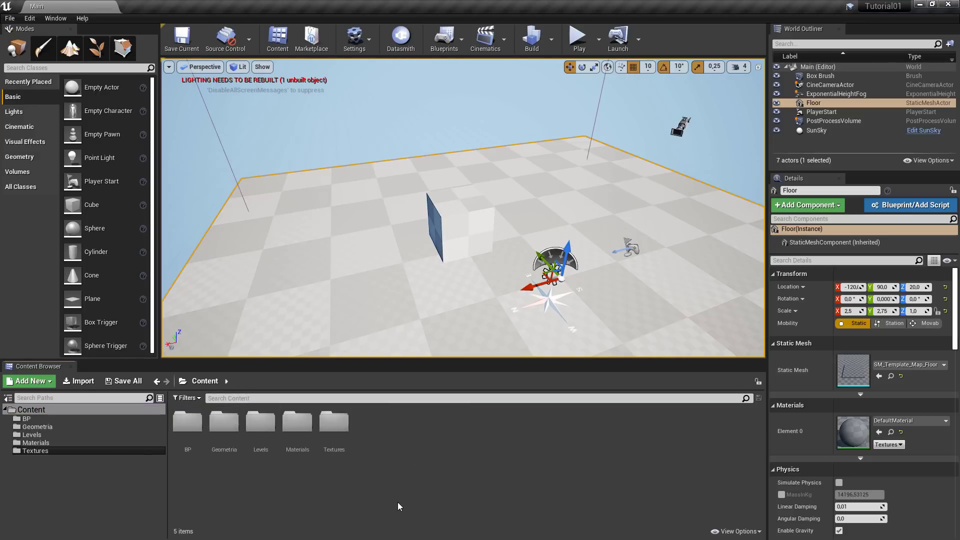
{"action": "left_click", "coordinate": [332, 418]}
{"action": "double_click", "coordinate": [332, 418]}
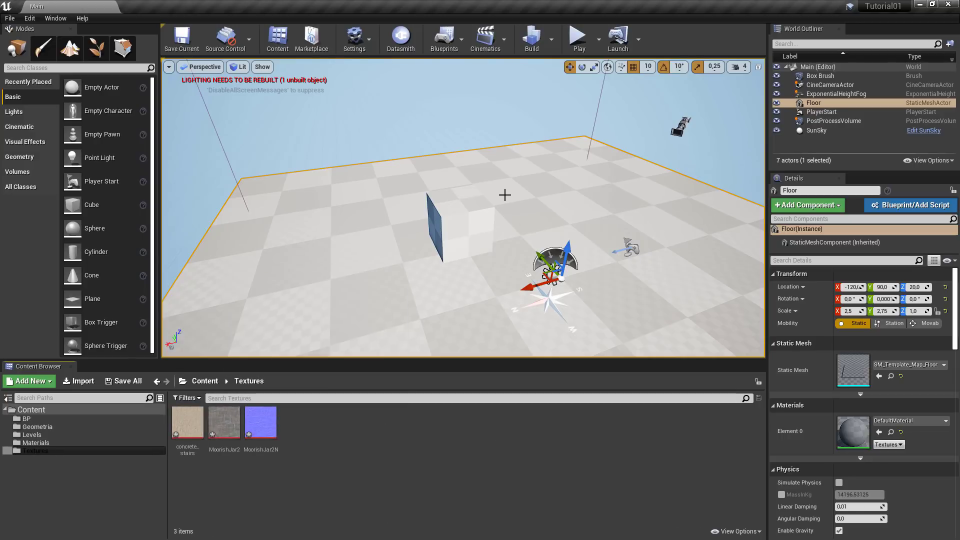
{"action": "mouse_move", "coordinate": [527, 208]}
{"action": "right_mouse_down"}
{"action": "mouse_move", "coordinate": [516, 229]}
{"action": "mouse_move", "coordinate": [530, 226]}
{"action": "right_mouse_up"}
{"action": "key", "text": "s"}
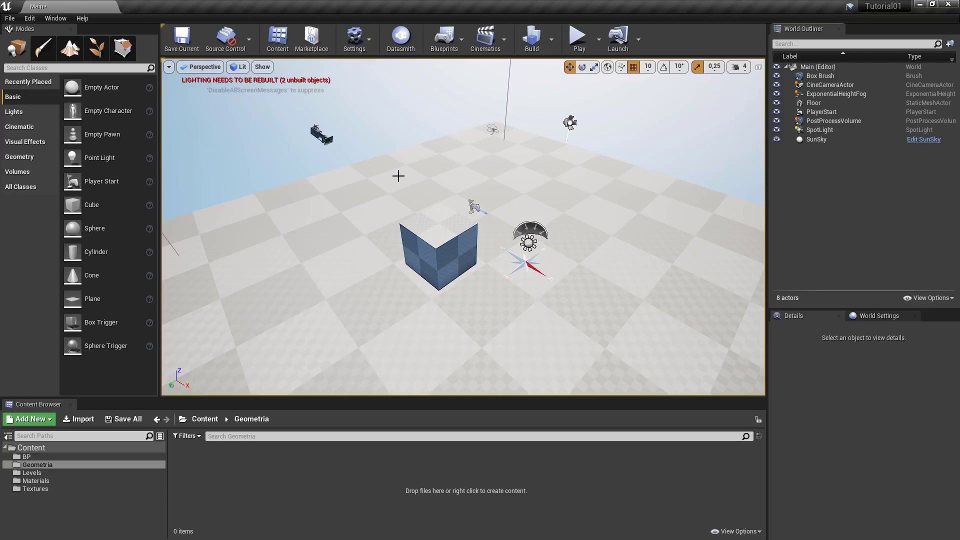
Inspect the level's actors by selecting the Box Brush and the whole list from Box Brush to SunSky, and clear the selection
{"action": "left_click", "coordinate": [457, 259]}
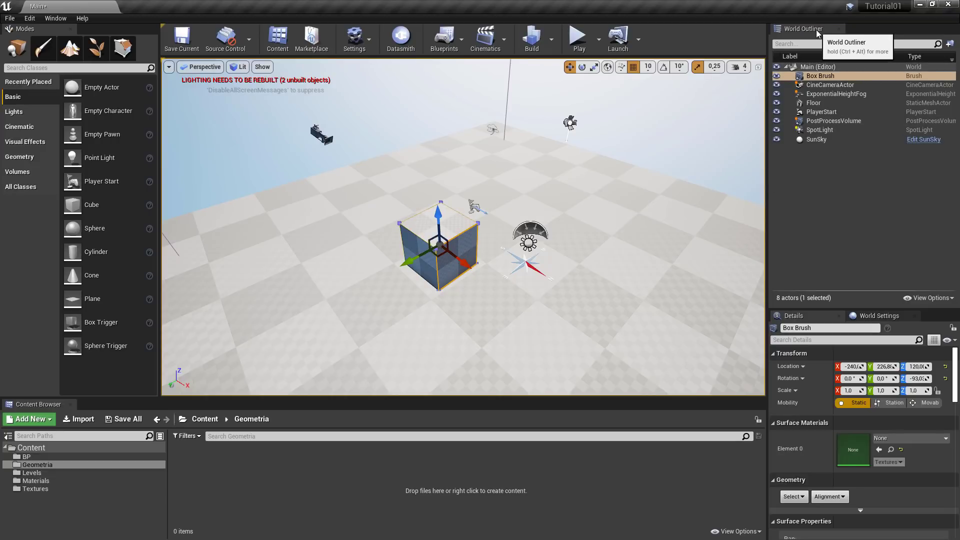
{"action": "left_click", "coordinate": [843, 149]}
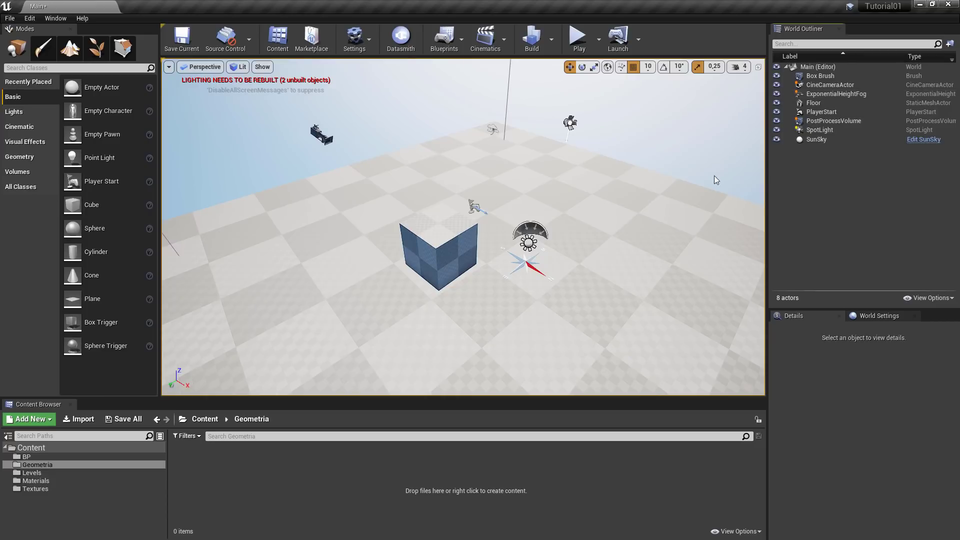
{"action": "left_click", "coordinate": [838, 75]}
{"action": "left_click", "coordinate": [829, 164]}
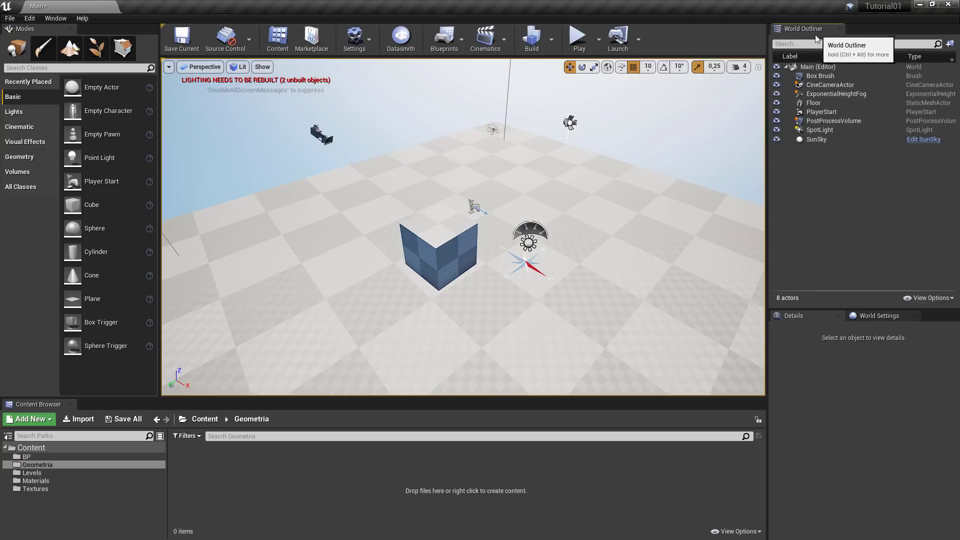
{"action": "left_click", "coordinate": [814, 80]}
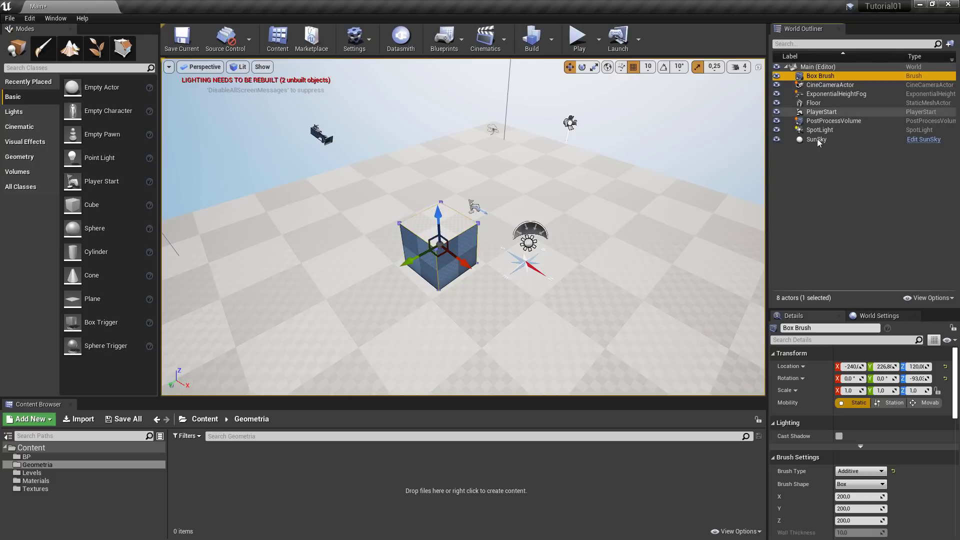
{"action": "left_click", "coordinate": [815, 140], "text": "shift"}
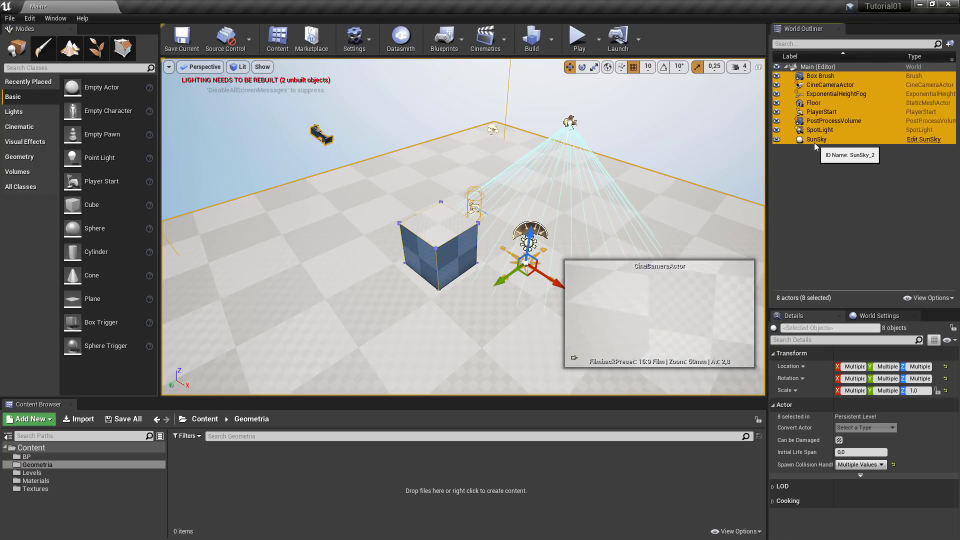
{"action": "left_click", "coordinate": [847, 214]}
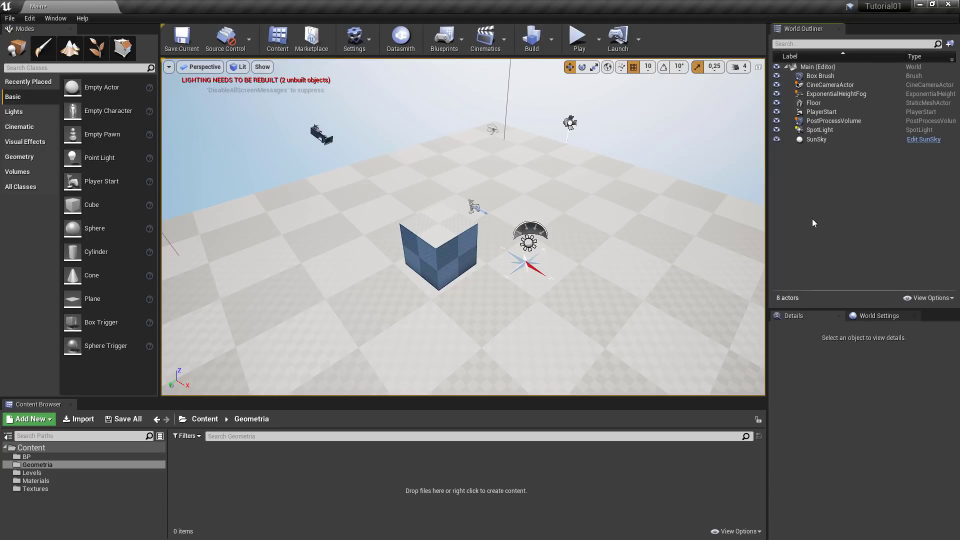
Create an actor folder named 3D_Arquitectura in the World Outliner
{"action": "right_click", "coordinate": [799, 166]}
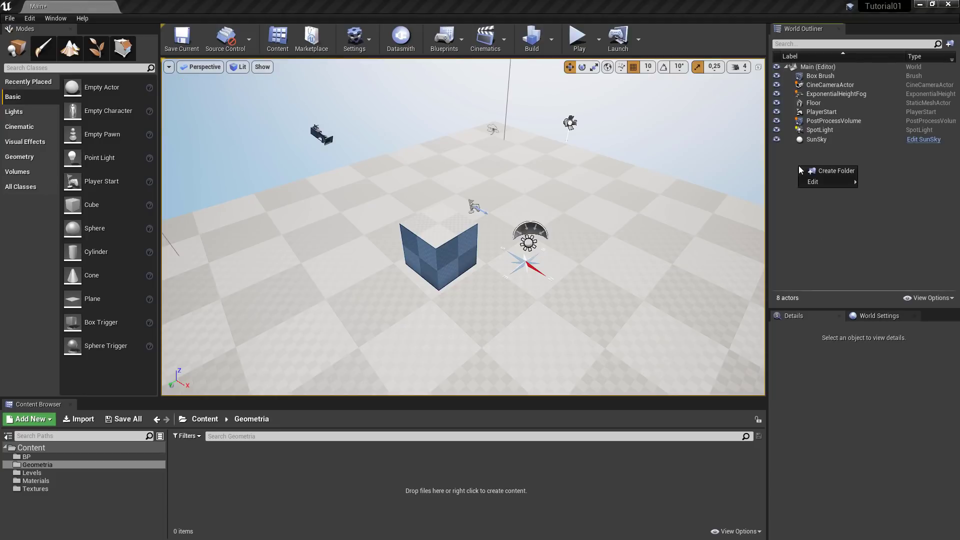
{"action": "right_click", "coordinate": [830, 160]}
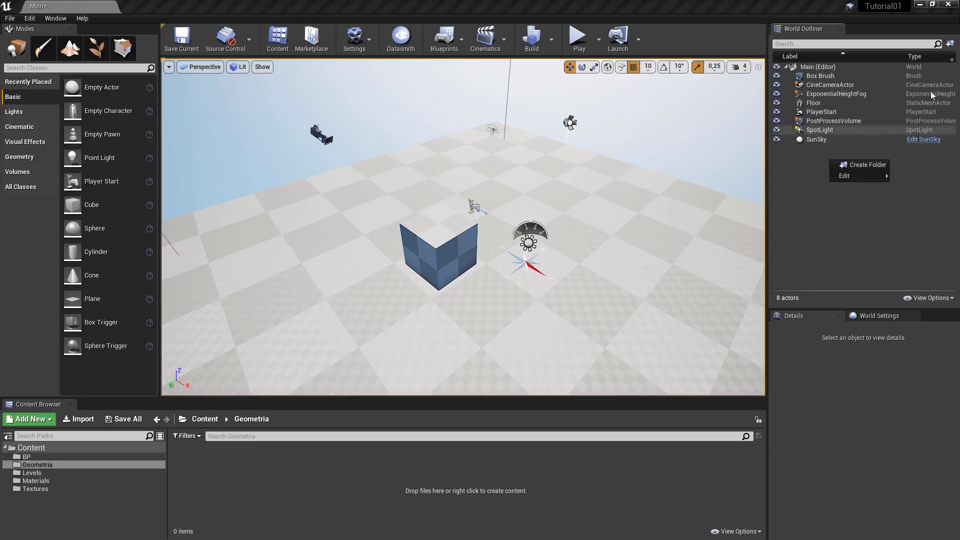
{"action": "left_click", "coordinate": [870, 165]}
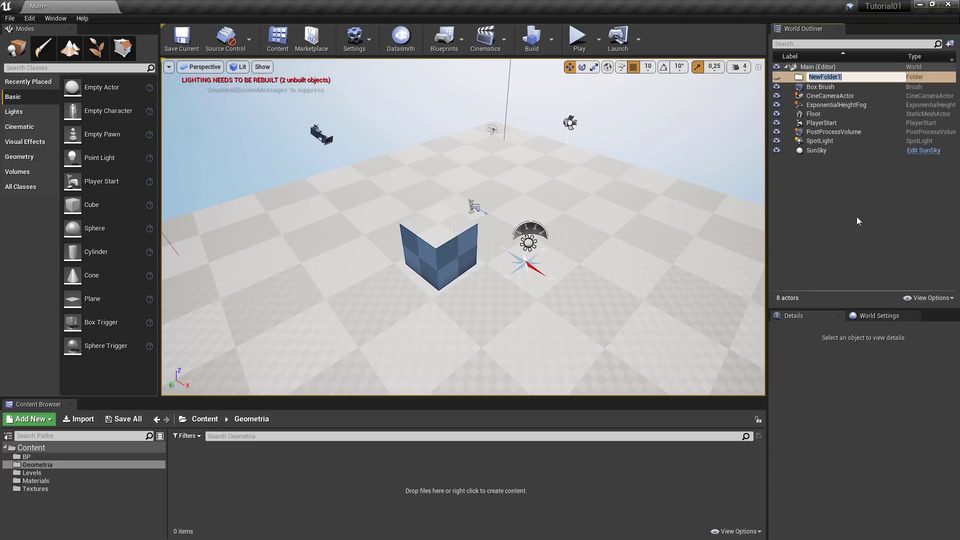
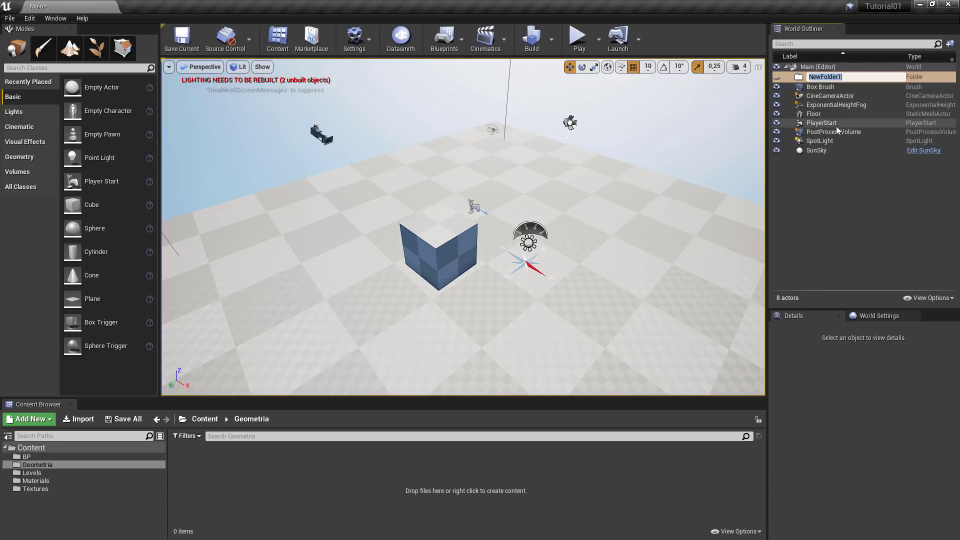
{"action": "type", "text": "3"}
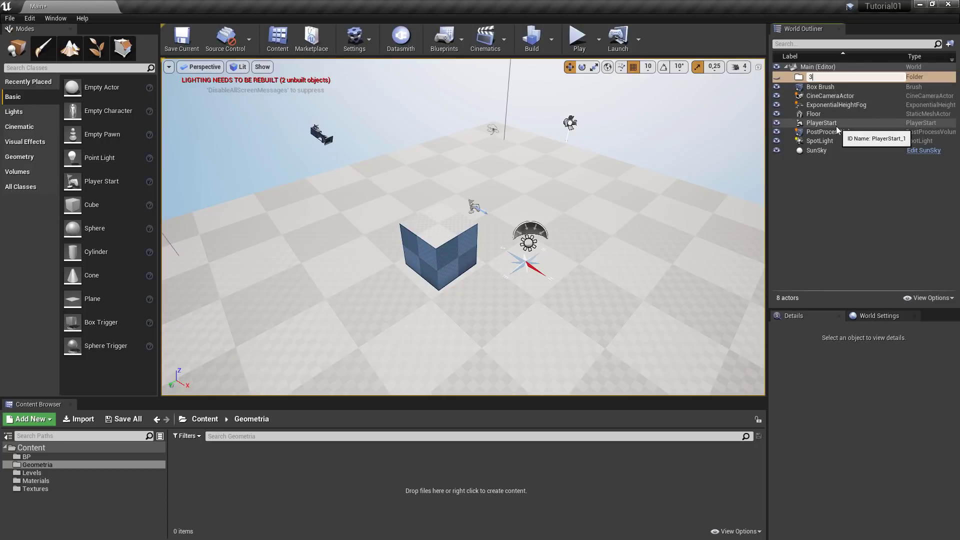
{"action": "type", "text": "D_Arqui"}
{"action": "type", "text": "tectura"}
{"action": "key", "text": "Return"}
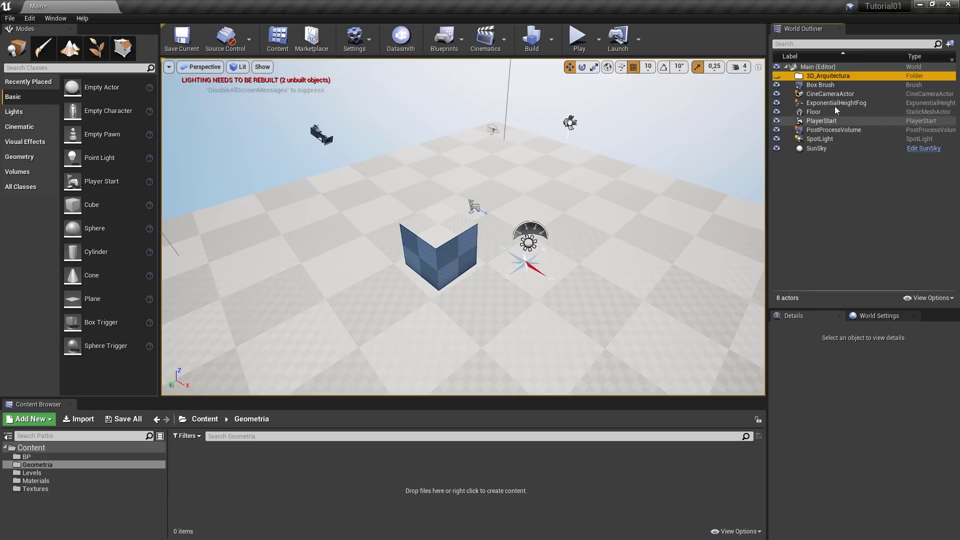
Move the Floor actor into the 3D_Arquitectura folder
{"action": "left_click", "coordinate": [813, 111]}
{"action": "left_click_drag", "start_coordinate": [813, 112], "coordinate": [830, 74]}
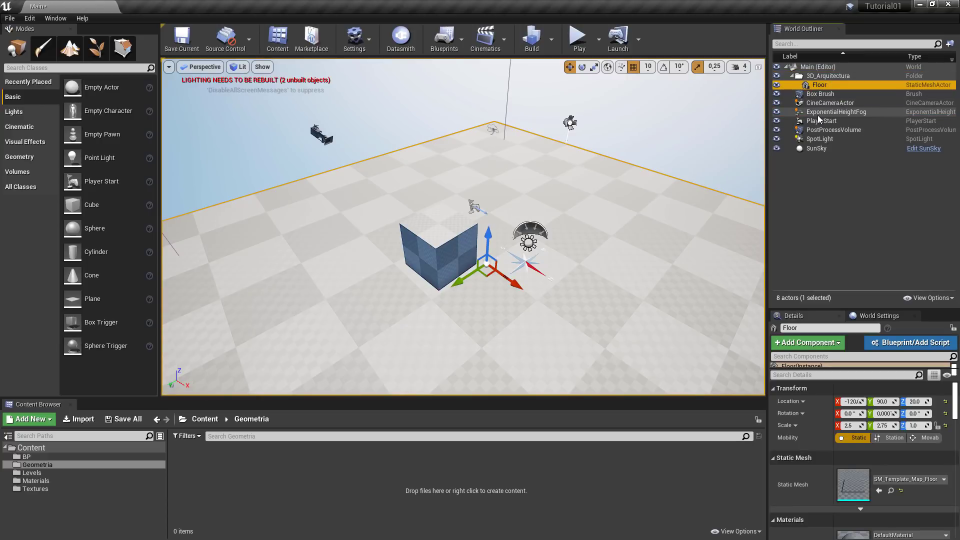
{"action": "left_click", "coordinate": [811, 190]}
Create a second actor folder in the World Outliner and name it Luz_Post
{"action": "left_click", "coordinate": [950, 44]}
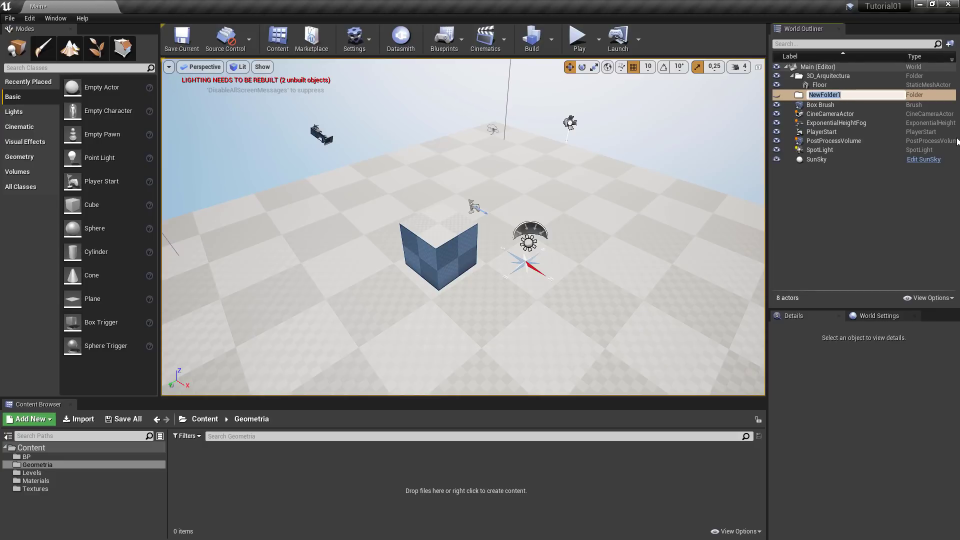
{"action": "key", "text": "BackSpace"}
{"action": "key", "text": "BackSpace"}
{"action": "key", "text": "BackSpace"}
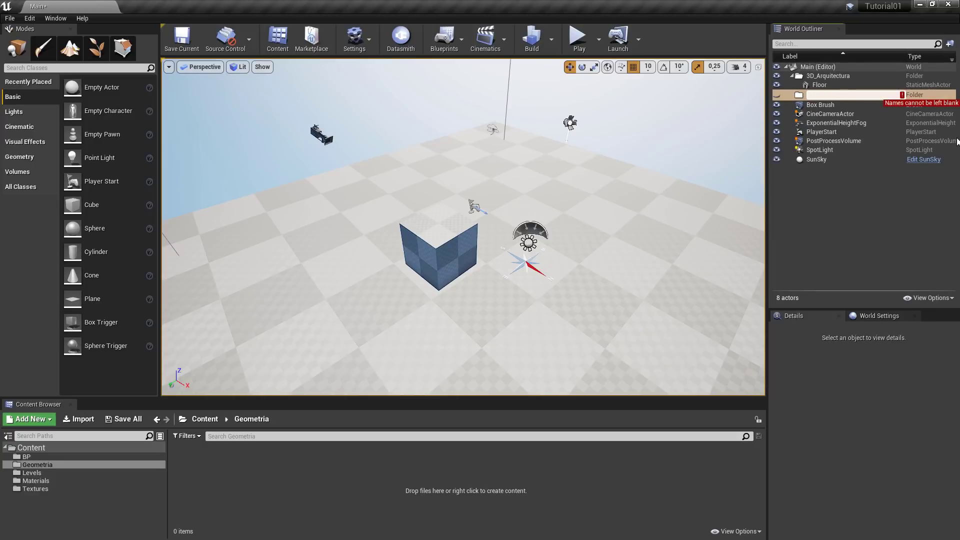
{"action": "type", "text": "Luz_"}
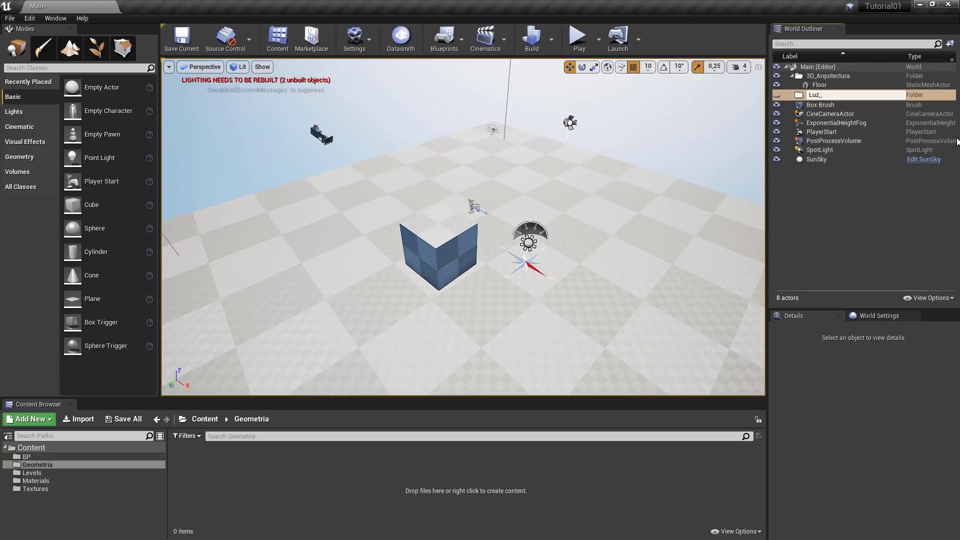
{"action": "type", "text": "Post"}
{"action": "key", "text": "Return"}
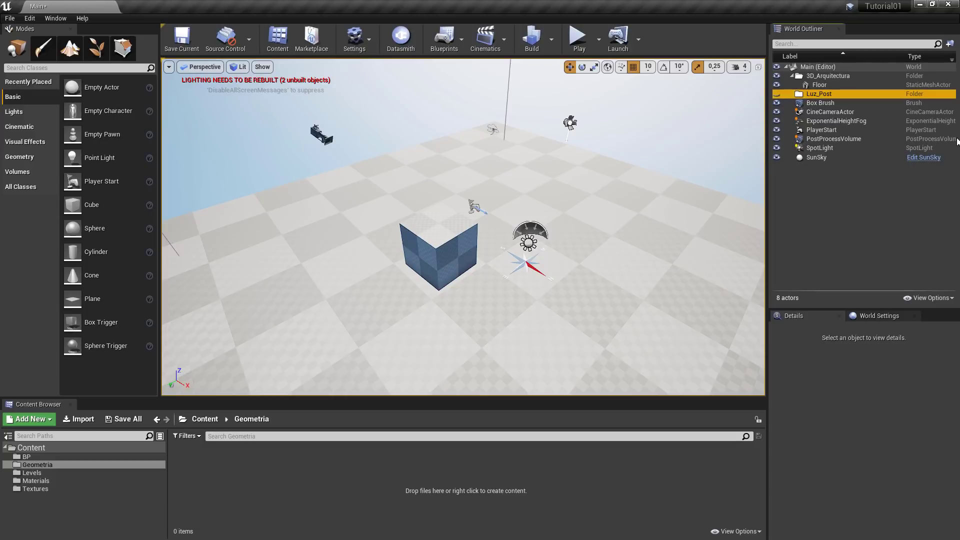
Move the PostProcessVolume, SpotLight and SunSky actors into the Luz_Post folder
{"action": "left_click", "coordinate": [836, 155]}
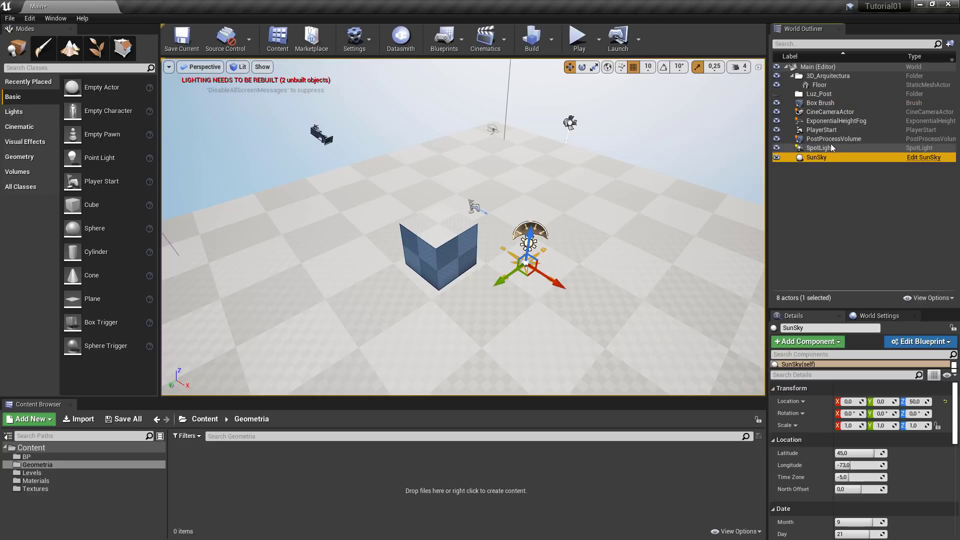
{"action": "left_click", "coordinate": [831, 141], "text": "shift"}
{"action": "left_click_drag", "start_coordinate": [832, 138], "coordinate": [820, 95]}
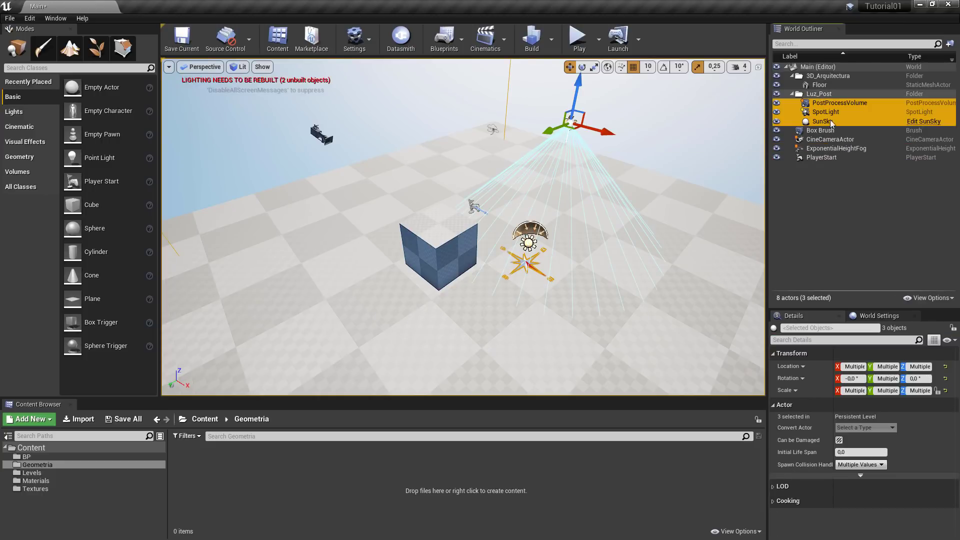
{"action": "left_click", "coordinate": [833, 220]}
Create an actor folder named Camaras at the root of the World Outliner
{"action": "left_click", "coordinate": [819, 131]}
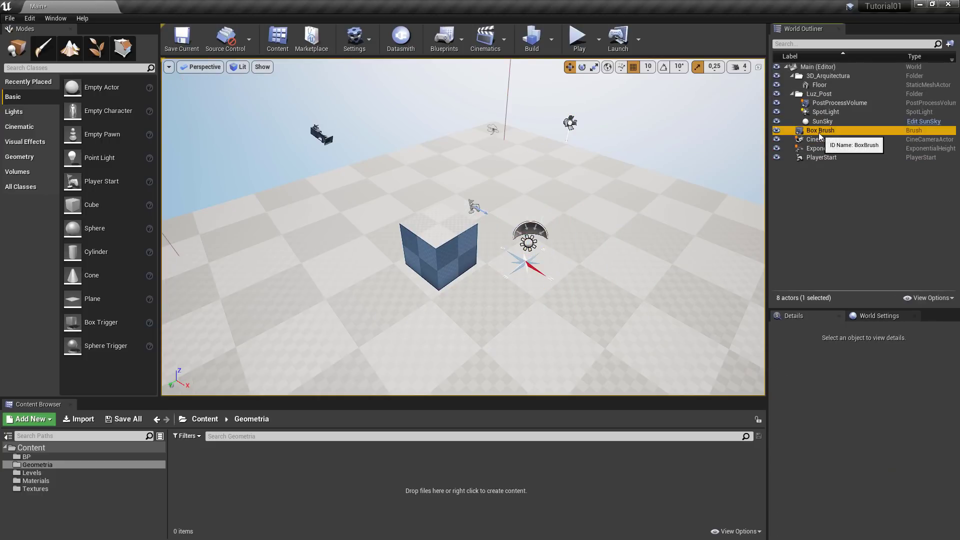
{"action": "left_click", "coordinate": [815, 190]}
{"action": "right_click", "coordinate": [815, 187]}
{"action": "left_click", "coordinate": [846, 192]}
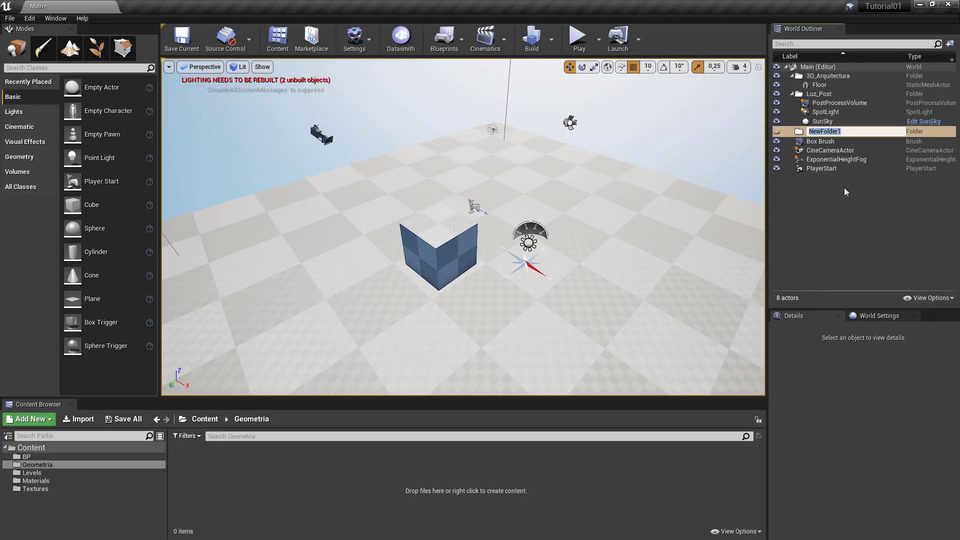
{"action": "type", "text": "Camaras"}
{"action": "key", "text": "Return"}
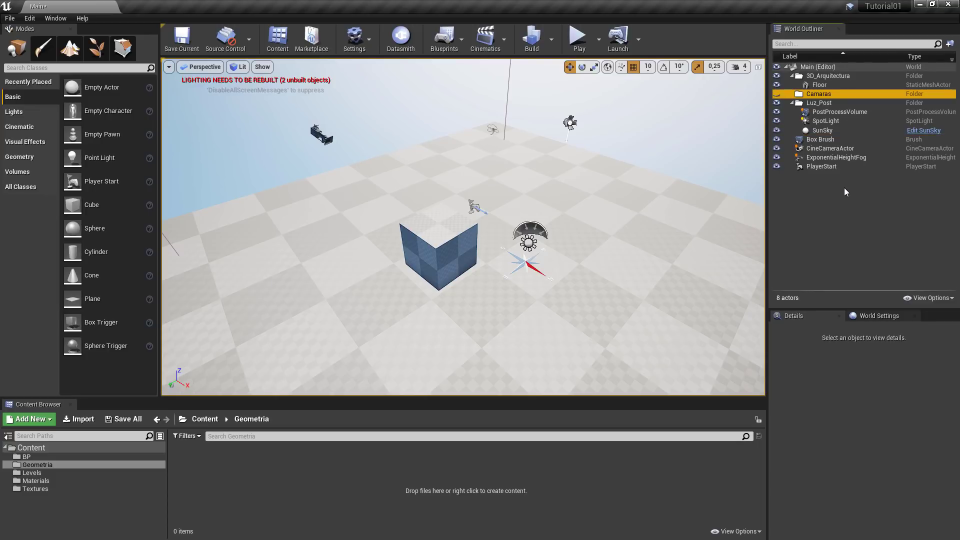
Create an actor folder named Logics at the root of the World Outliner
{"action": "right_click", "coordinate": [842, 190]}
{"action": "left_click", "coordinate": [864, 190]}
{"action": "right_click", "coordinate": [802, 180]}
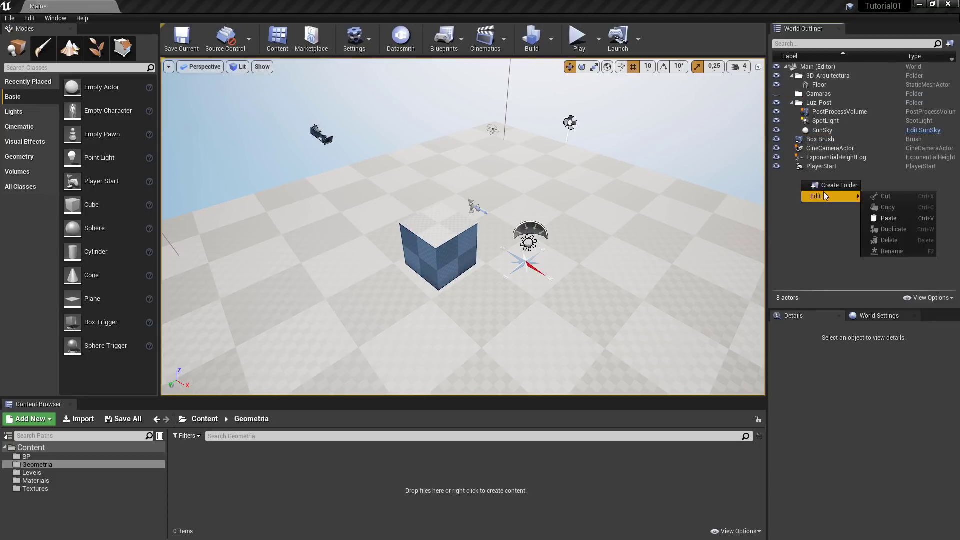
{"action": "left_click", "coordinate": [826, 185]}
{"action": "type", "text": "Logics"}
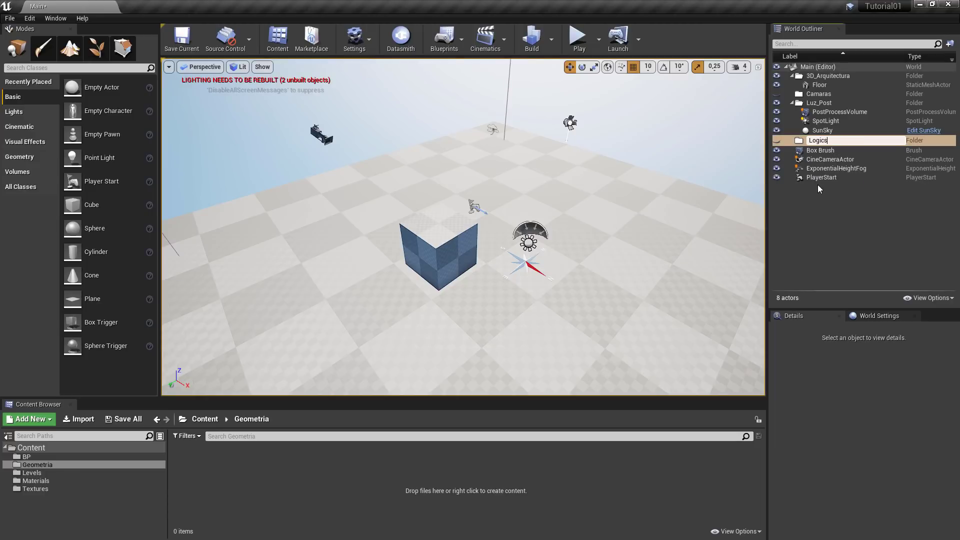
{"action": "key", "text": "Return"}
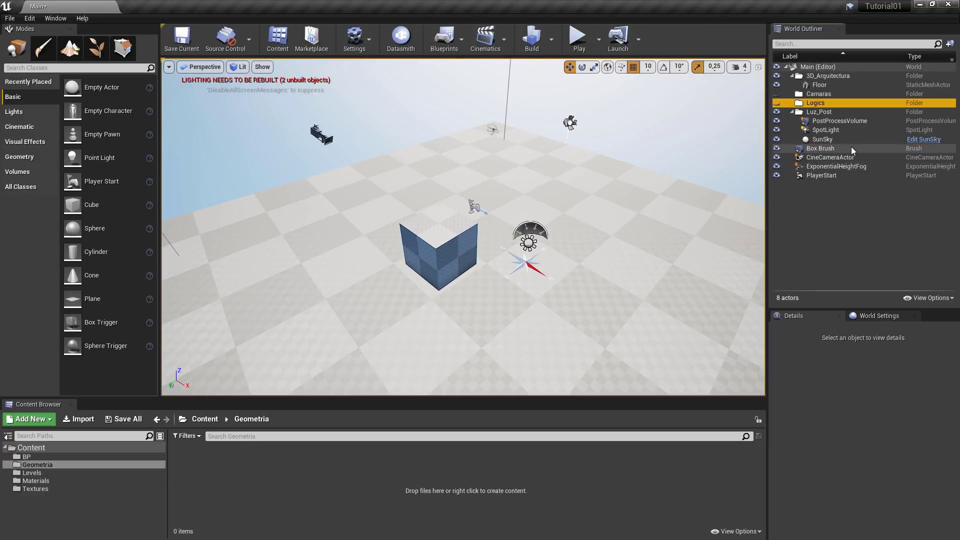
Move the ExponentialHeightFog actor into the Luz_Post folder
{"action": "left_click", "coordinate": [828, 159]}
{"action": "left_click", "coordinate": [821, 175], "text": "shift"}
{"action": "left_click", "coordinate": [822, 168]}
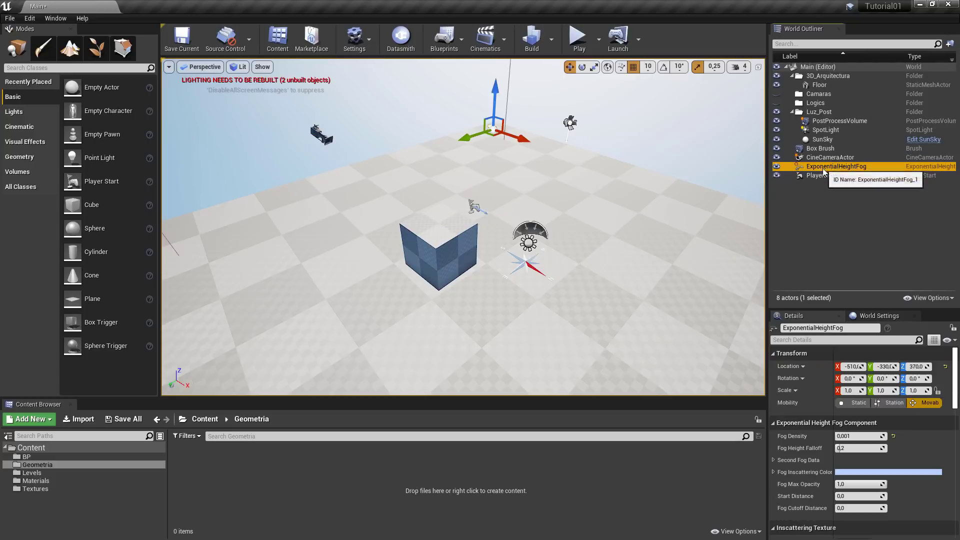
{"action": "left_click", "coordinate": [820, 175], "text": "shift"}
{"action": "left_click", "coordinate": [824, 169]}
{"action": "left_click_drag", "start_coordinate": [817, 167], "coordinate": [819, 113]}
Move the CineCameraActor into the Camaras folder and the PlayerStart into the Logics folder
{"action": "left_click", "coordinate": [819, 158]}
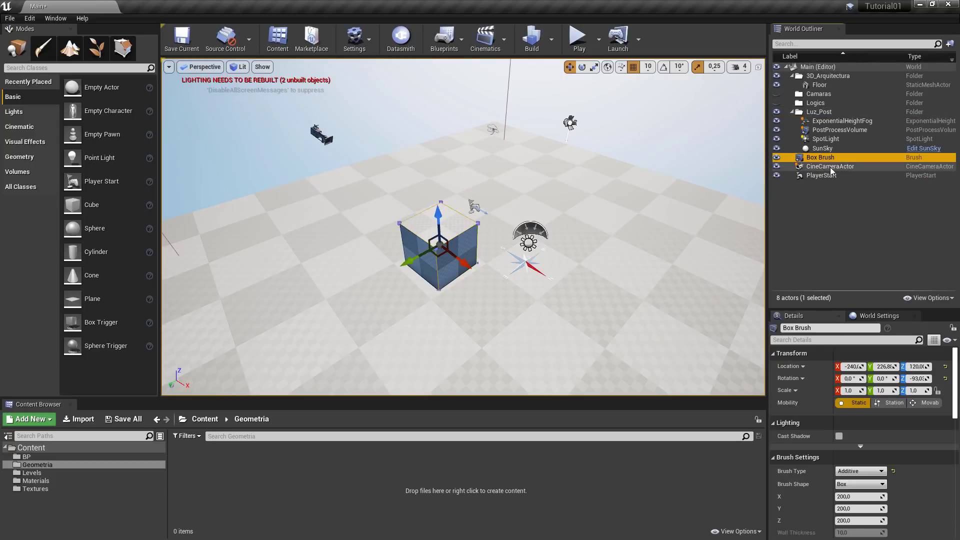
{"action": "left_click", "coordinate": [818, 167]}
{"action": "left_click_drag", "start_coordinate": [815, 168], "coordinate": [816, 113]}
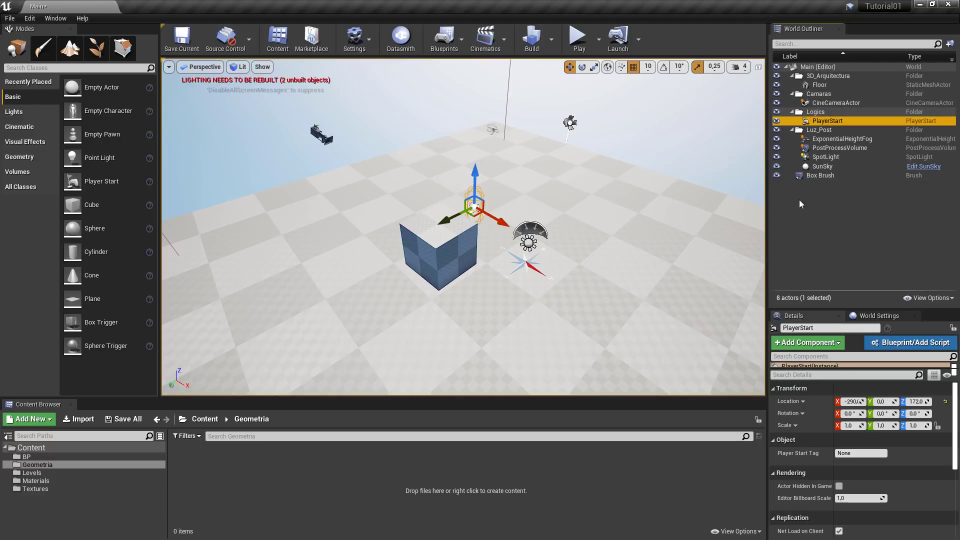
Collapse all the World Outliner folders and move the Box Brush into the 3D_Arquitectura folder
{"action": "left_click", "coordinate": [799, 200]}
{"action": "left_click", "coordinate": [791, 130]}
{"action": "left_click", "coordinate": [791, 113]}
{"action": "left_click", "coordinate": [791, 94]}
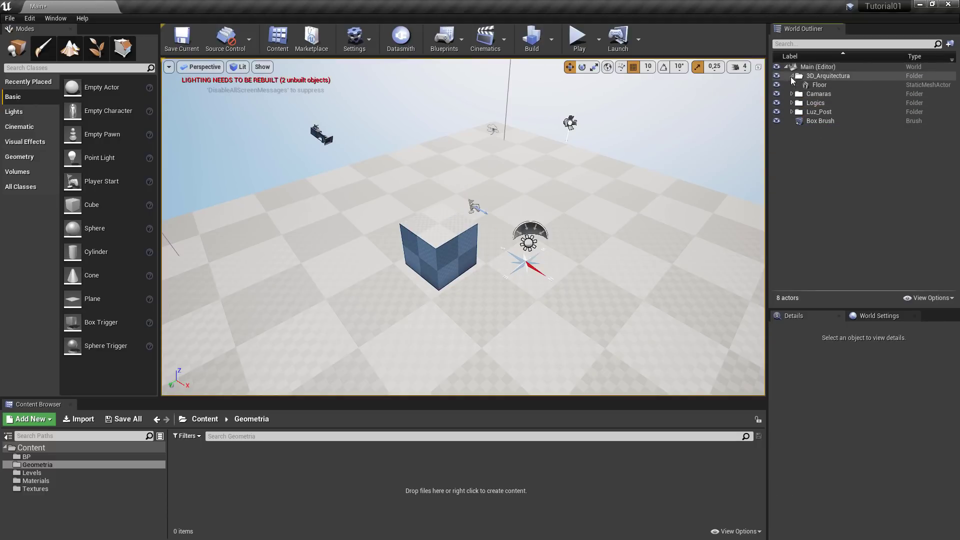
{"action": "left_click", "coordinate": [792, 76]}
{"action": "left_click", "coordinate": [822, 114]}
{"action": "left_click_drag", "start_coordinate": [822, 118], "coordinate": [835, 75]}
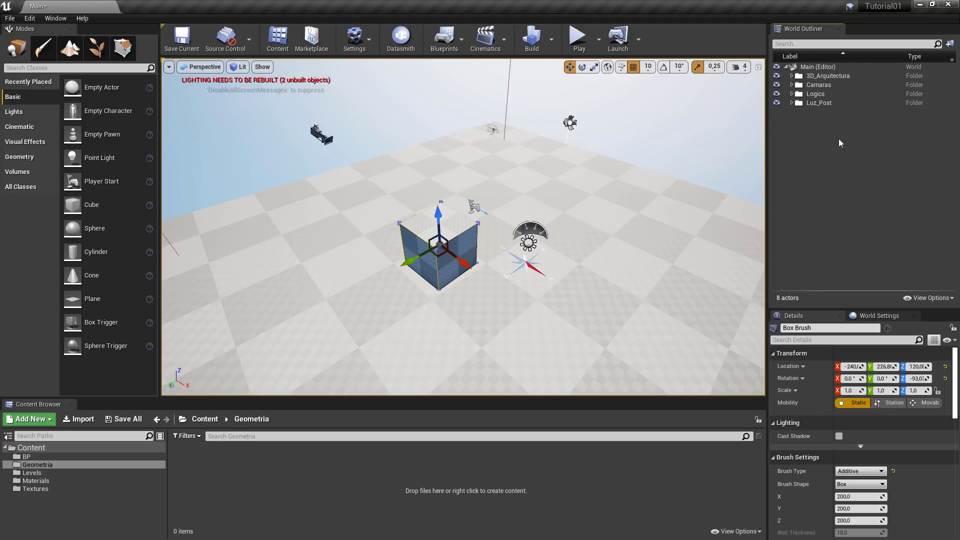
Create a subfolder named Carpinterias inside the 3D_Arquitectura folder
{"action": "left_click", "coordinate": [792, 76]}
{"action": "left_click", "coordinate": [826, 77]}
{"action": "right_click", "coordinate": [827, 76]}
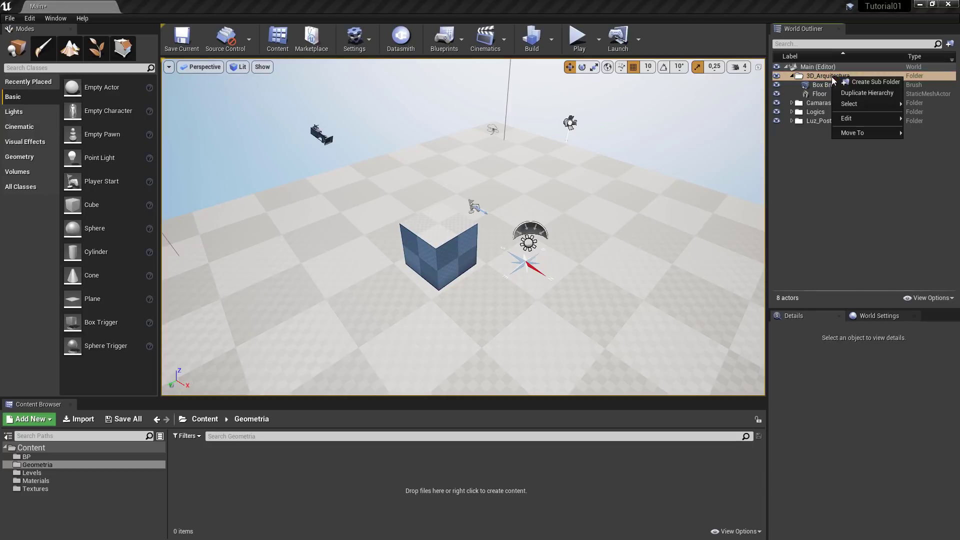
{"action": "left_click", "coordinate": [854, 82]}
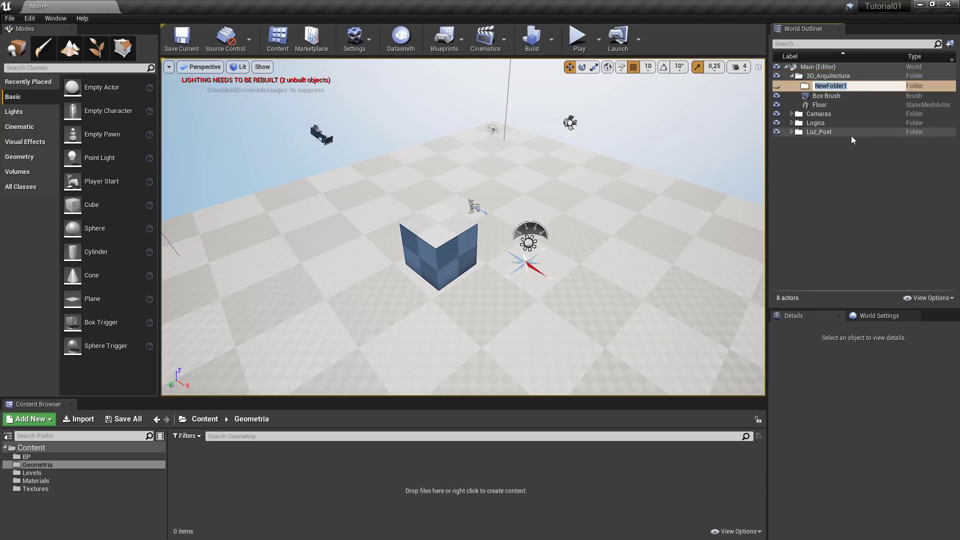
{"action": "type", "text": "Carpinterias"}
{"action": "key", "text": "Return"}
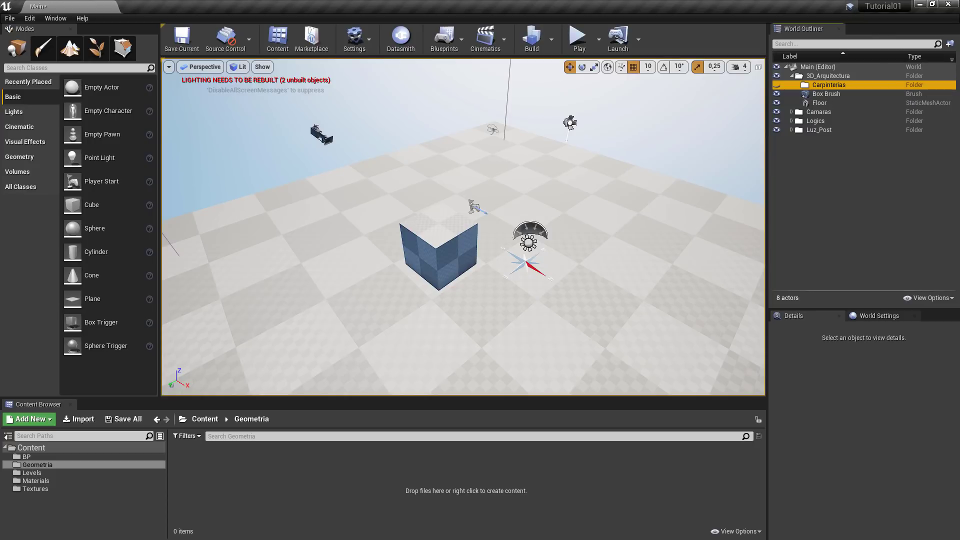
Focus the view on the Box Brush and place three cubes close together on the floor beside it
{"action": "double_click", "coordinate": [820, 94]}
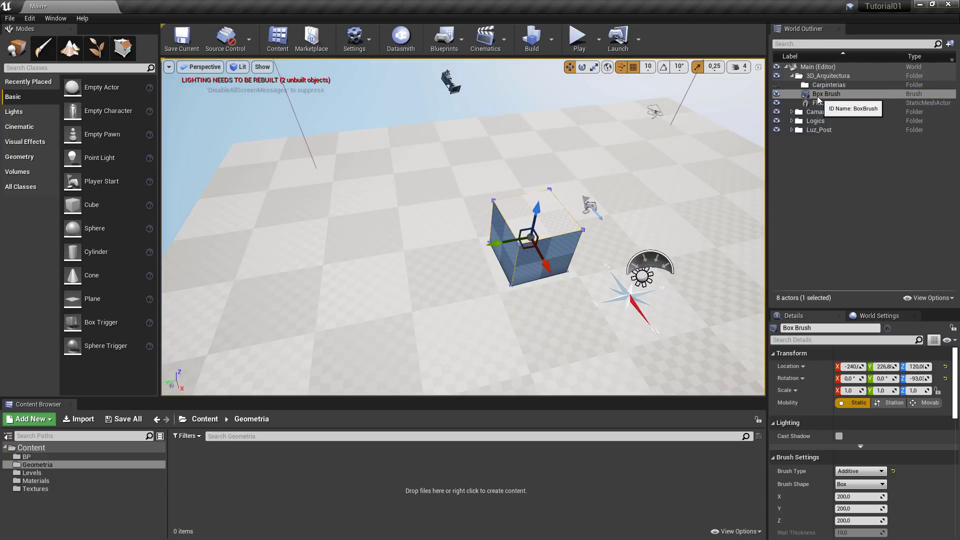
{"action": "left_click_drag", "start_coordinate": [74, 203], "coordinate": [423, 178]}
{"action": "left_click_drag", "start_coordinate": [82, 207], "coordinate": [372, 190]}
{"action": "mouse_move", "coordinate": [435, 195]}
{"action": "right_mouse_down"}
{"action": "mouse_move", "coordinate": [475, 200]}
{"action": "mouse_move", "coordinate": [420, 190]}
{"action": "right_mouse_up"}
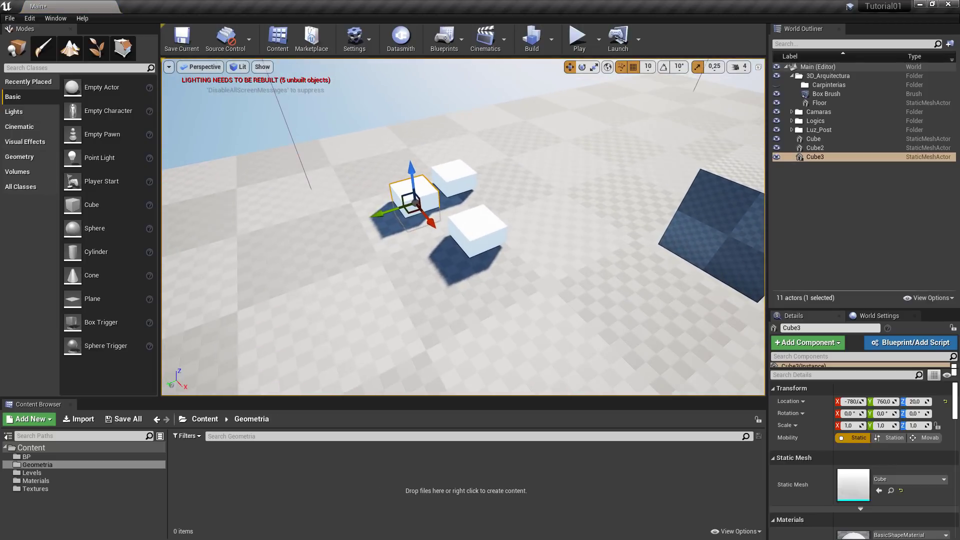
Scale Cube3 up to a Z scale of 5.5 and stretch Cube2 along its Y axis
{"action": "key", "text": "r"}
{"action": "left_click_drag", "start_coordinate": [412, 174], "coordinate": [412, 108]}
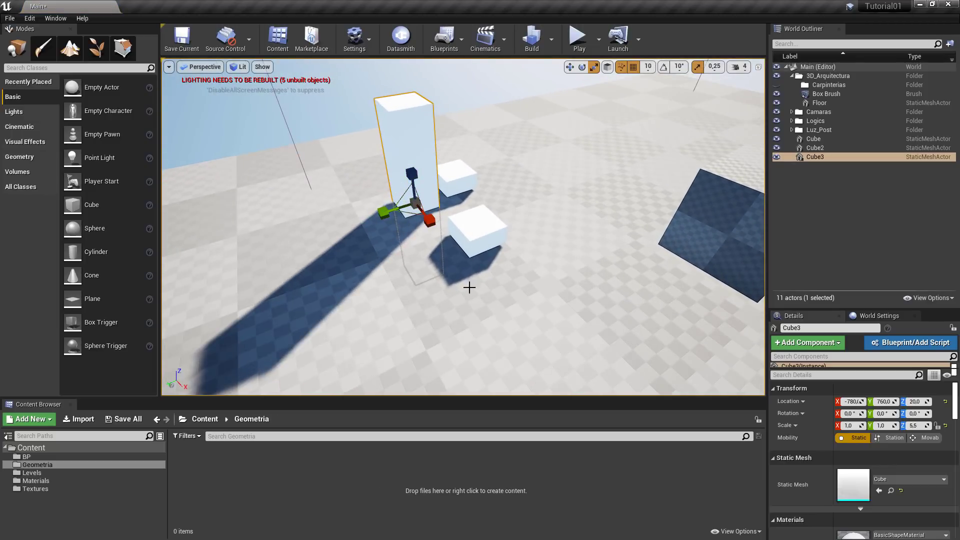
{"action": "left_click", "coordinate": [469, 217]}
{"action": "left_click_drag", "start_coordinate": [450, 247], "coordinate": [399, 264]}
Try moving the Floor actor by itself while the cubes are unattached, and undo the move
{"action": "mouse_move", "coordinate": [557, 217]}
{"action": "right_mouse_down"}
{"action": "mouse_move", "coordinate": [505, 218]}
{"action": "mouse_move", "coordinate": [575, 220]}
{"action": "right_mouse_up"}
{"action": "left_click", "coordinate": [476, 223], "text": "ctrl"}
{"action": "left_click", "coordinate": [420, 175], "text": "ctrl"}
{"action": "right_click_drag", "start_coordinate": [543, 276], "coordinate": [465, 229]}
{"action": "left_click", "coordinate": [588, 188]}
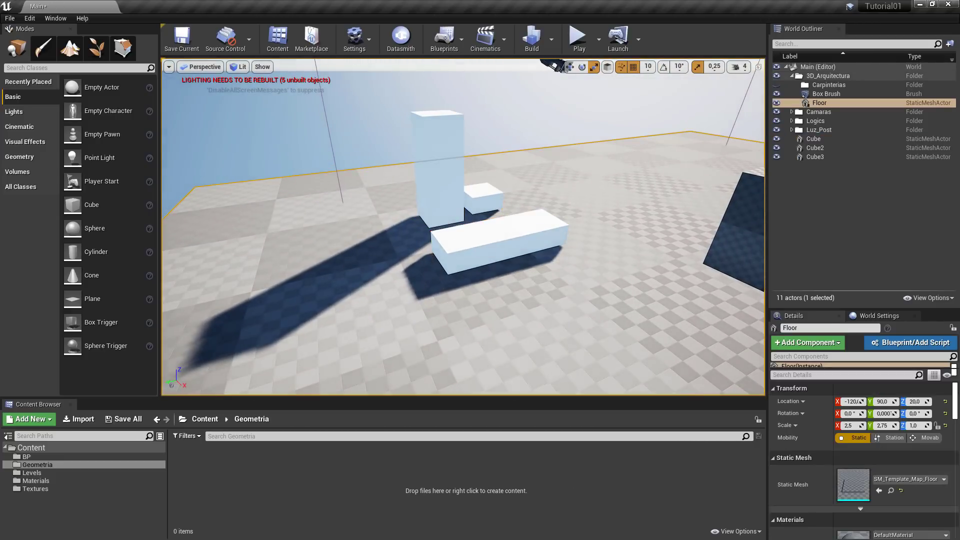
{"action": "right_click_drag", "start_coordinate": [527, 174], "coordinate": [575, 220]}
{"action": "scroll", "coordinate": [527, 174], "scroll_direction": "down", "scroll_amount": 8}
{"action": "key", "text": "w"}
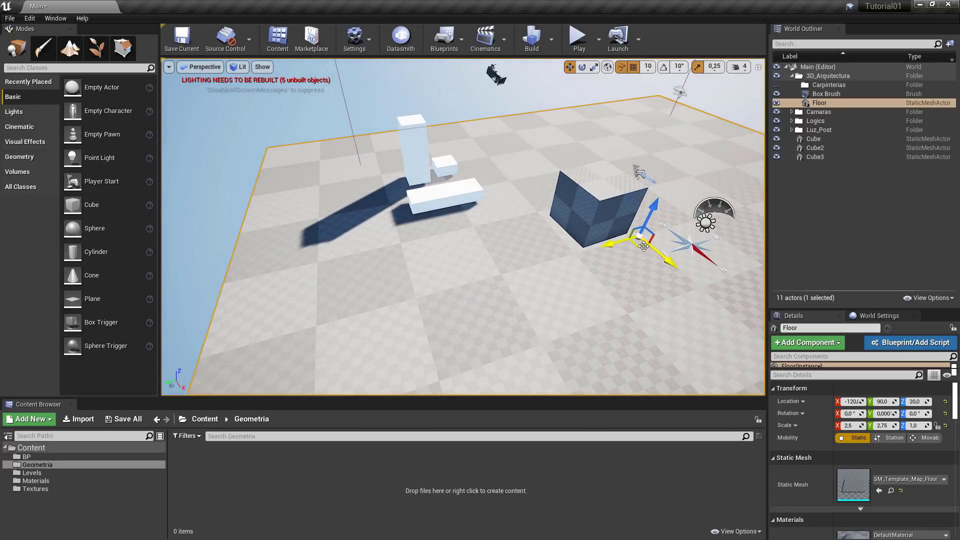
{"action": "left_click_drag", "start_coordinate": [643, 246], "coordinate": [557, 193]}
{"action": "key", "text": "ctrl+z"}
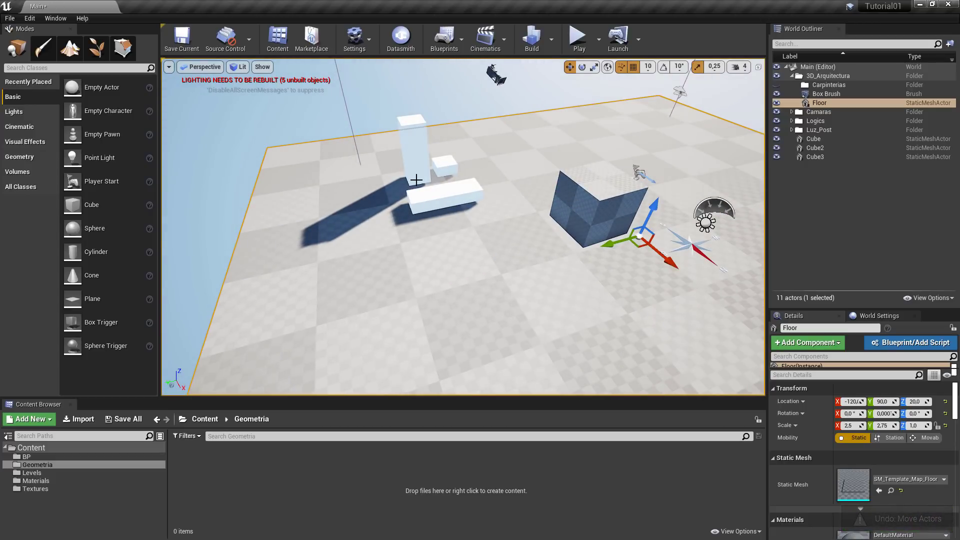
Attach Cube, Cube2 and Cube3 to the Floor actor in the World Outliner
{"action": "left_click", "coordinate": [409, 174]}
{"action": "left_click", "coordinate": [449, 167], "text": "ctrl"}
{"action": "left_click", "coordinate": [458, 193], "text": "ctrl"}
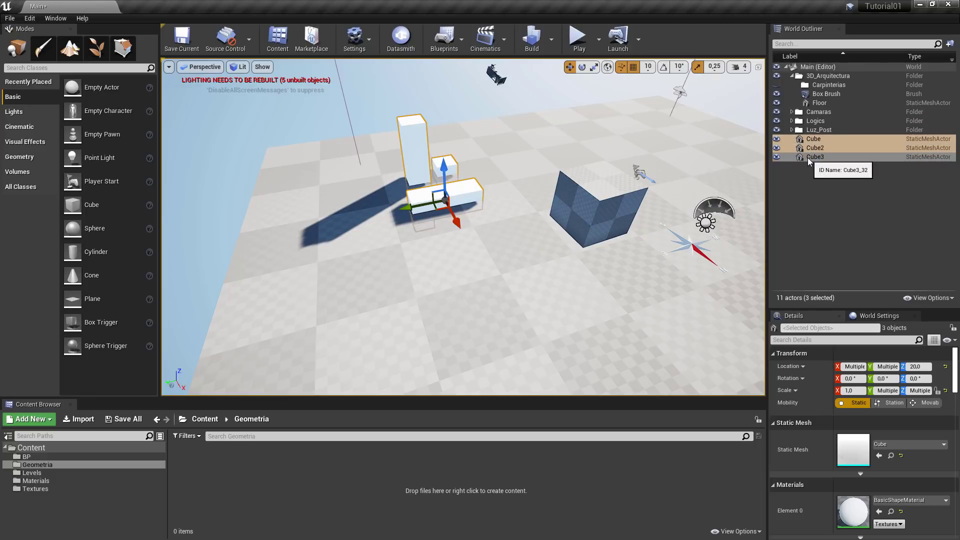
{"action": "left_click_drag", "start_coordinate": [809, 158], "coordinate": [818, 102]}
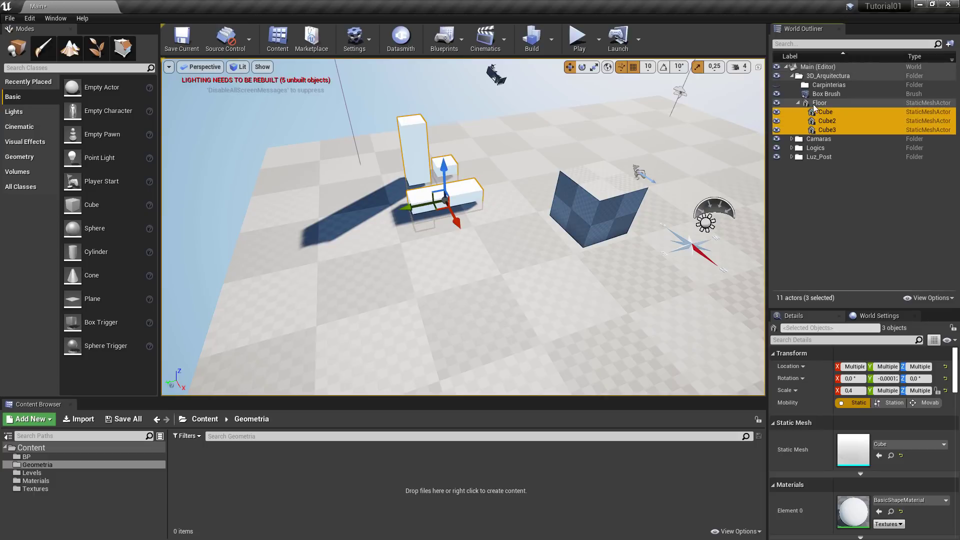
Move the Floor together with its attached cubes, and undo the move
{"action": "left_click", "coordinate": [813, 104]}
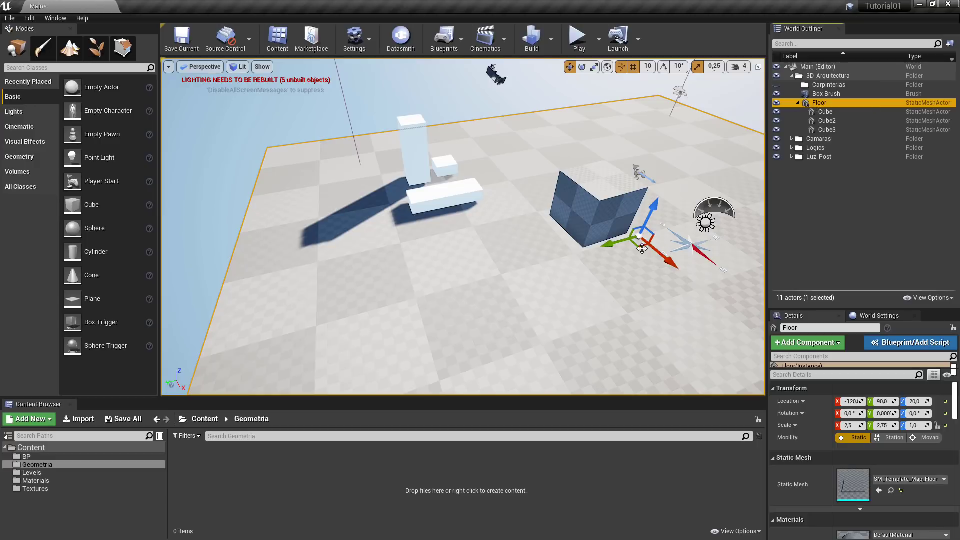
{"action": "left_click_drag", "start_coordinate": [642, 248], "coordinate": [599, 188]}
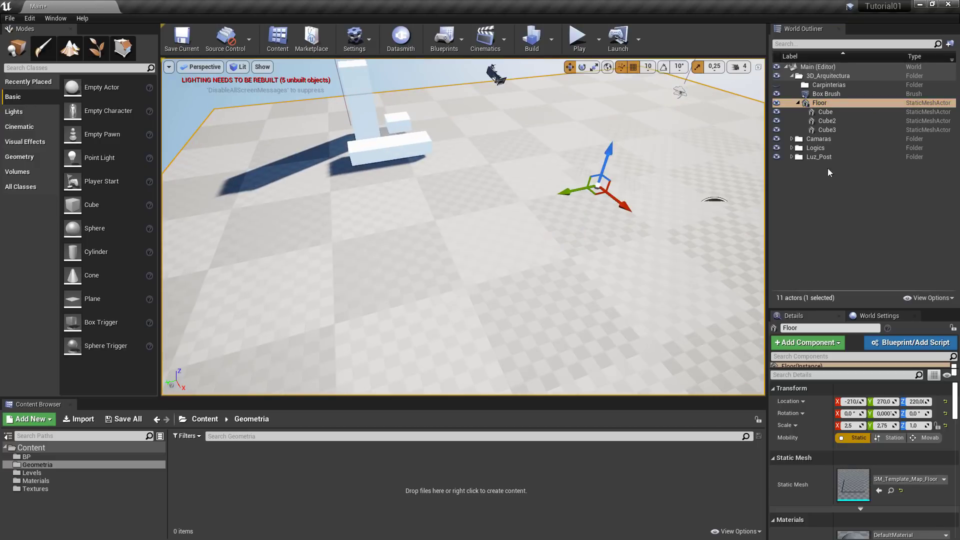
{"action": "key", "text": "ctrl+z"}
Move the small Cube away from the other two cubes along its Y and X axes
{"action": "left_click", "coordinate": [826, 113]}
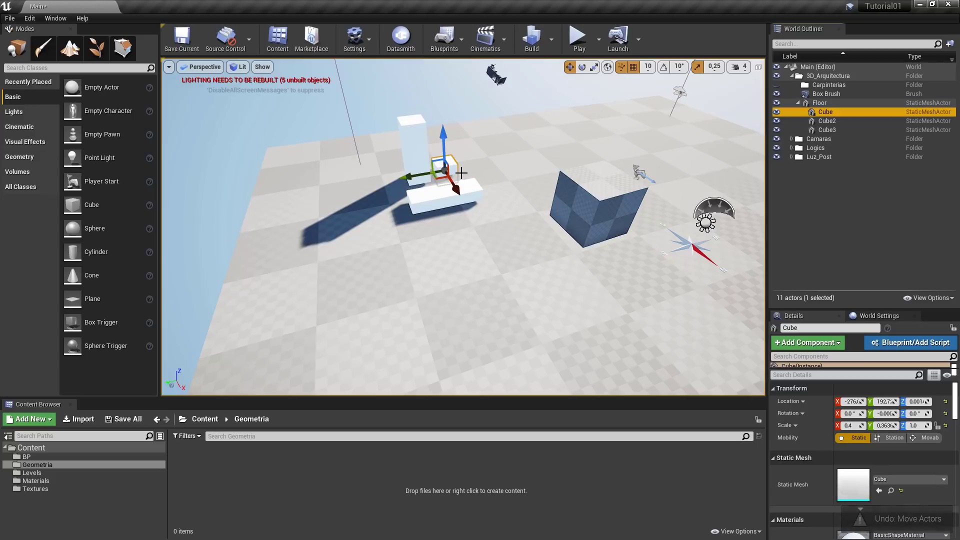
{"action": "left_click_drag", "start_coordinate": [404, 177], "coordinate": [467, 164]}
{"action": "left_click_drag", "start_coordinate": [526, 171], "coordinate": [509, 153]}
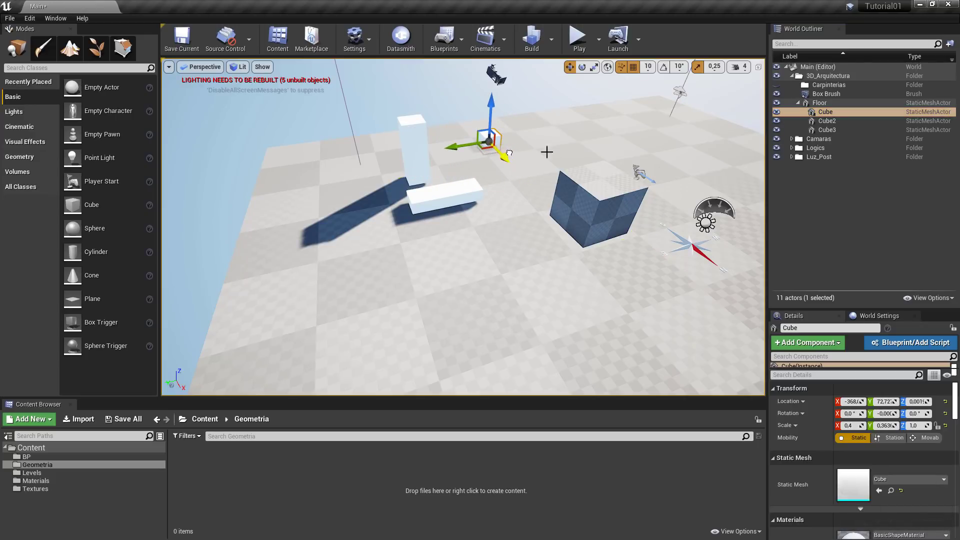
Attach Cube3 to Cube2 and shift the Floor actor along its Y axis
{"action": "left_click_drag", "start_coordinate": [831, 132], "coordinate": [825, 121]}
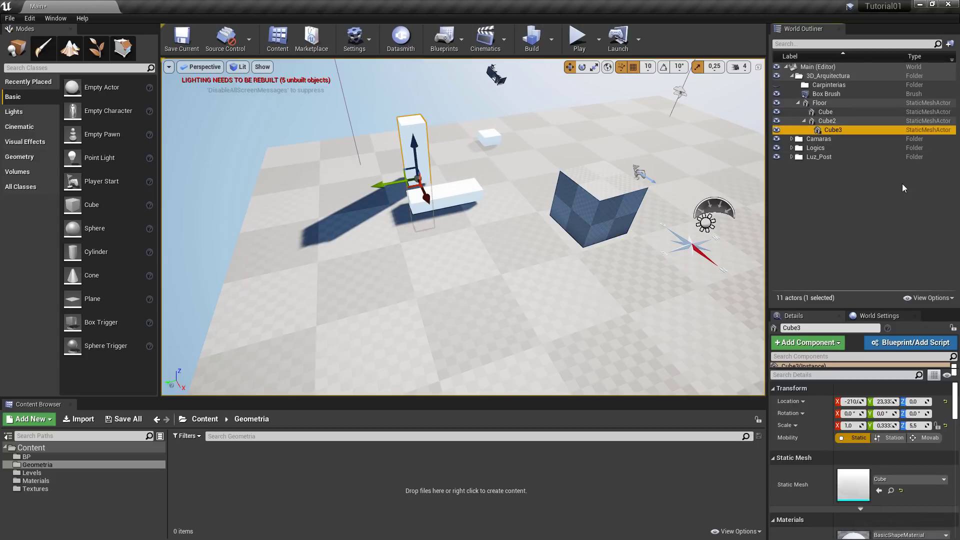
{"action": "left_click", "coordinate": [620, 234]}
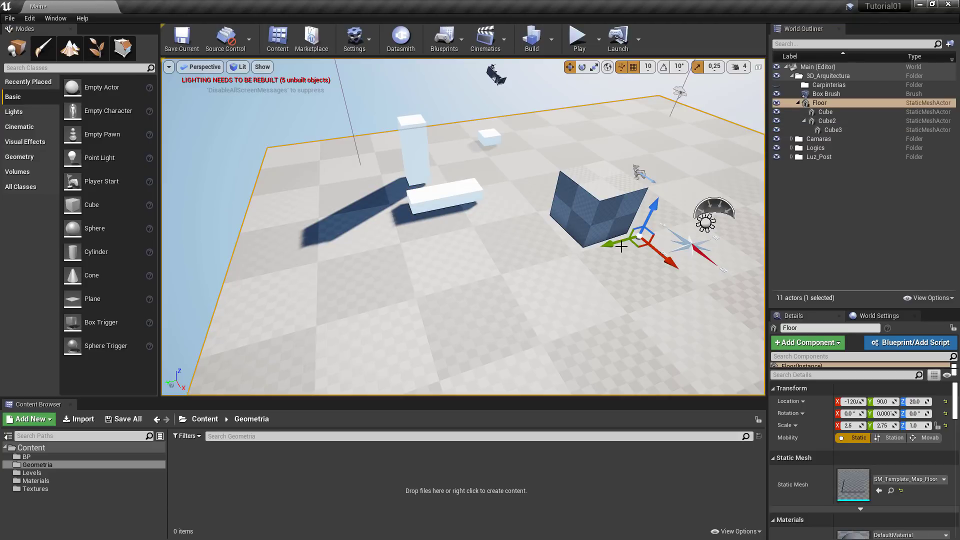
{"action": "right_click_drag", "start_coordinate": [621, 247], "coordinate": [613, 246]}
{"action": "left_click_drag", "start_coordinate": [617, 247], "coordinate": [555, 265]}
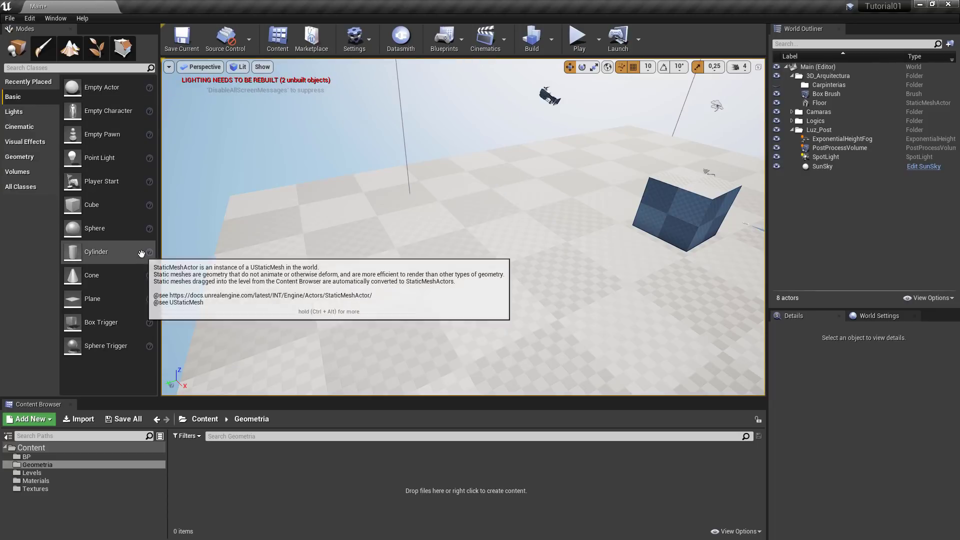
Place a cube, a sphere and a cylinder on the open floor beside the Box Brush
{"action": "left_click_drag", "start_coordinate": [74, 209], "coordinate": [500, 229]}
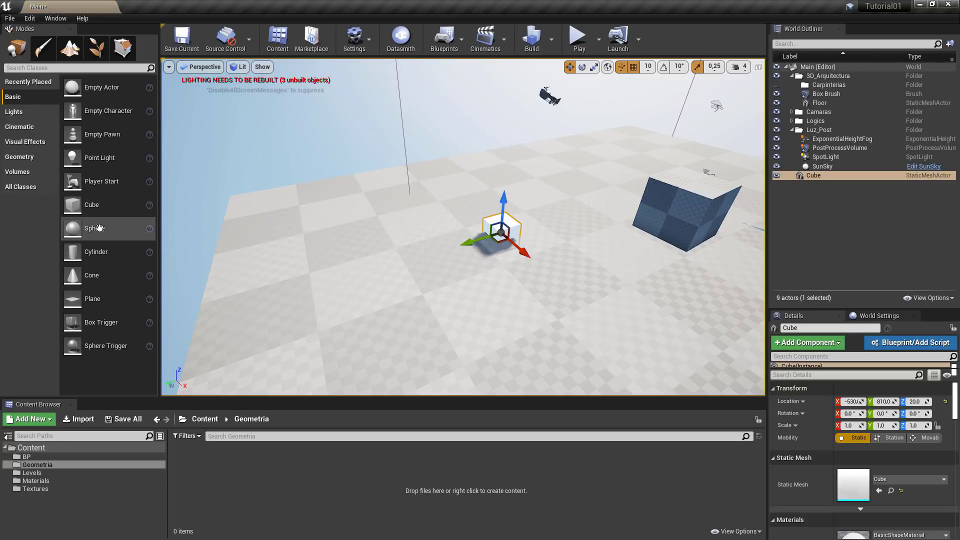
{"action": "left_click_drag", "start_coordinate": [72, 228], "coordinate": [434, 245]}
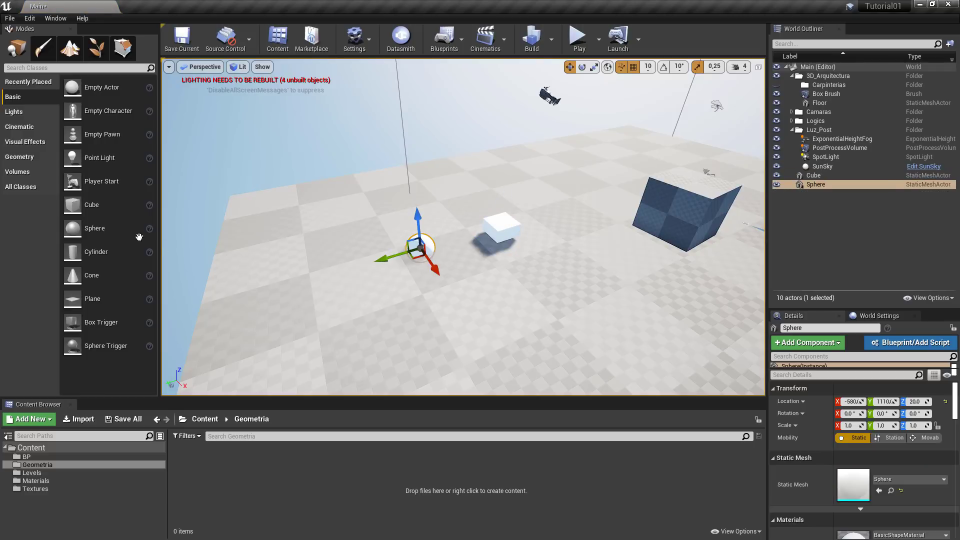
{"action": "left_click_drag", "start_coordinate": [72, 253], "coordinate": [356, 220]}
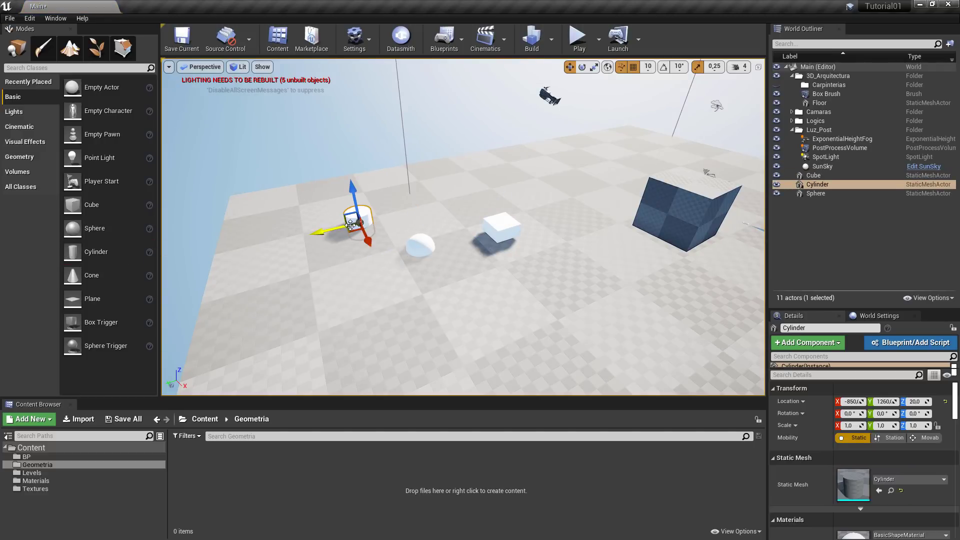
Select the cylinder, sphere and cube together, raise them well above the floor and clear the selection
{"action": "left_click", "coordinate": [423, 242], "text": "ctrl"}
{"action": "left_click", "coordinate": [496, 237], "text": "ctrl"}
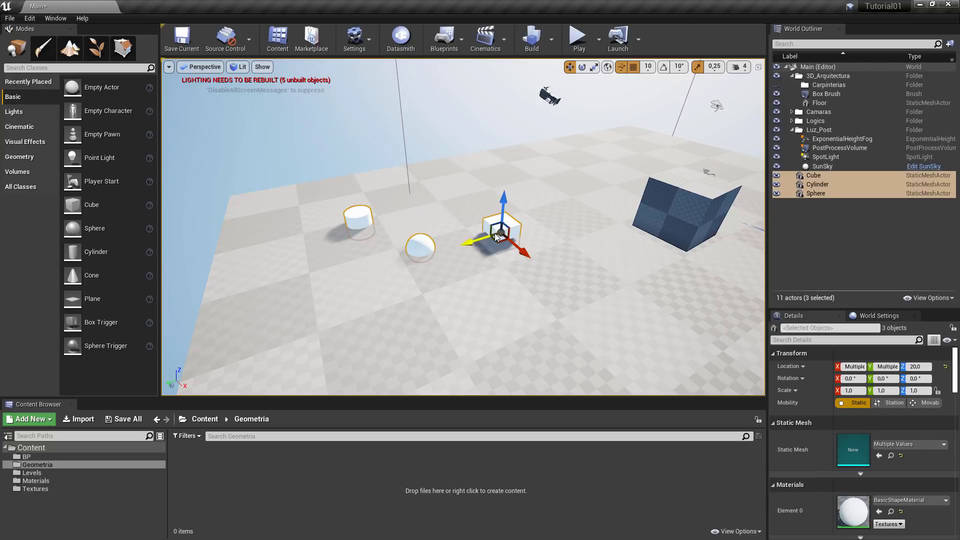
{"action": "left_click_drag", "start_coordinate": [501, 208], "coordinate": [507, 135]}
{"action": "left_click", "coordinate": [432, 119]}
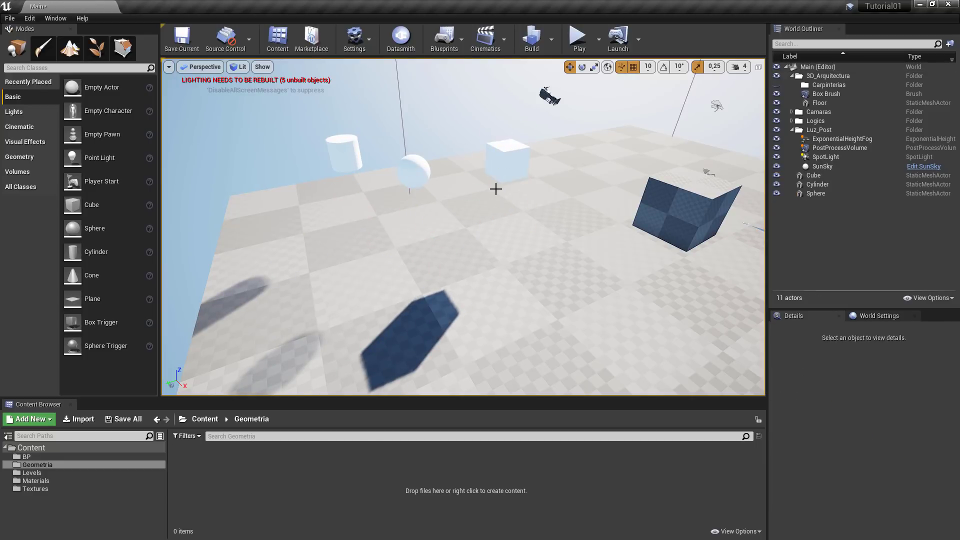
Snap the cube, the sphere and the cylinder down onto the floor one by one
{"action": "left_click", "coordinate": [509, 159]}
{"action": "key", "text": "End"}
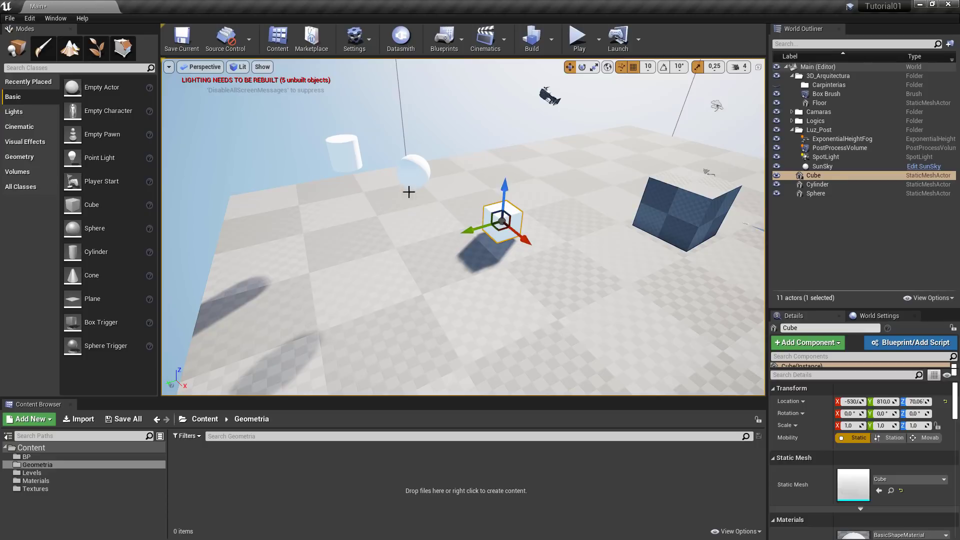
{"action": "left_click", "coordinate": [409, 176]}
{"action": "key", "text": "End"}
{"action": "left_click", "coordinate": [345, 154]}
{"action": "key", "text": "End"}
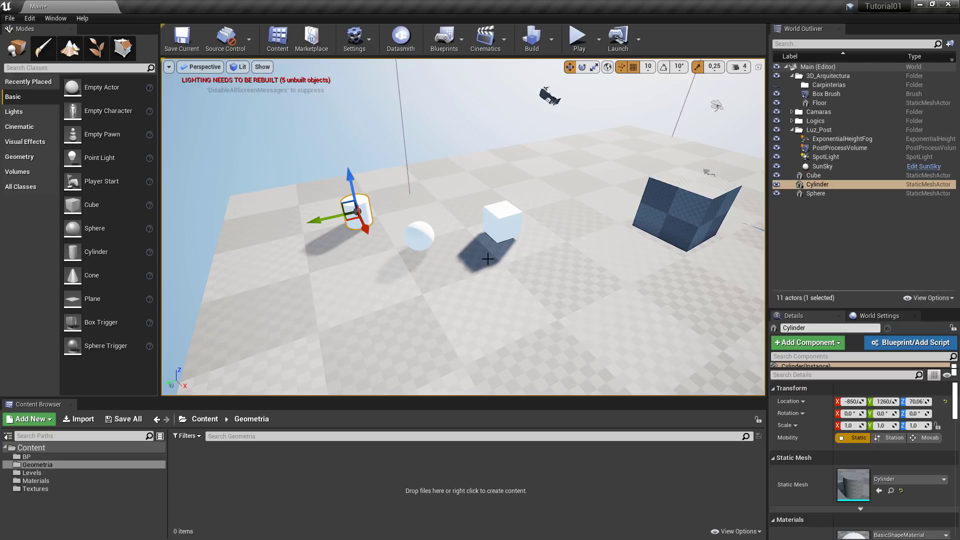
Move the cube above the Box Brush to about X -220, Y 270, Z 380, then snap it onto the brush's top
{"action": "right_click_drag", "start_coordinate": [488, 258], "coordinate": [475, 240]}
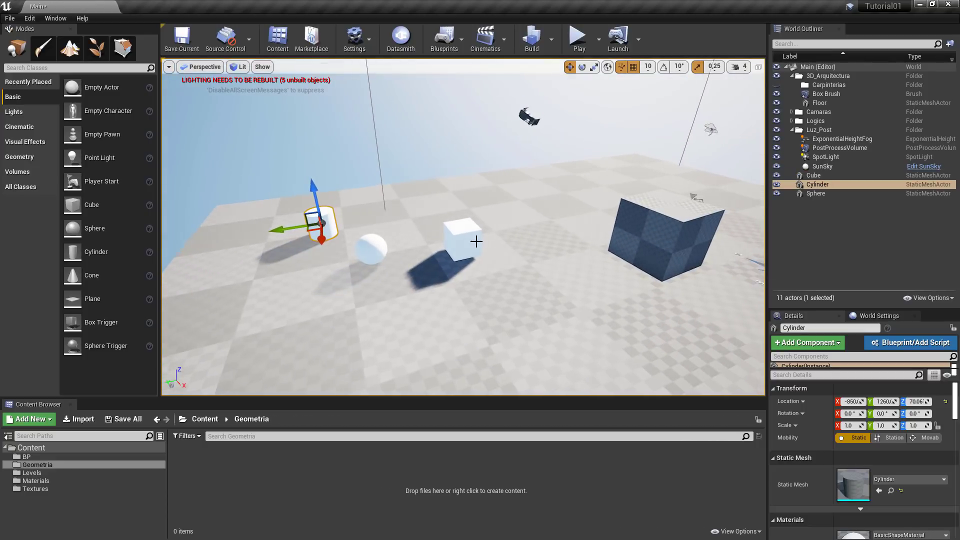
{"action": "left_click", "coordinate": [475, 239]}
{"action": "left_click_drag", "start_coordinate": [456, 245], "coordinate": [665, 213]}
{"action": "left_click_drag", "start_coordinate": [670, 178], "coordinate": [692, 118]}
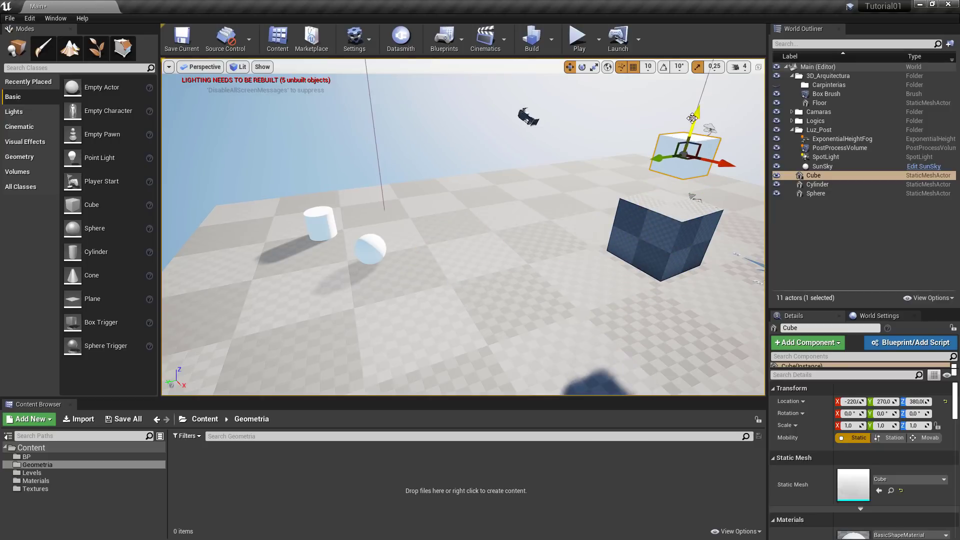
{"action": "key", "text": "Delete"}
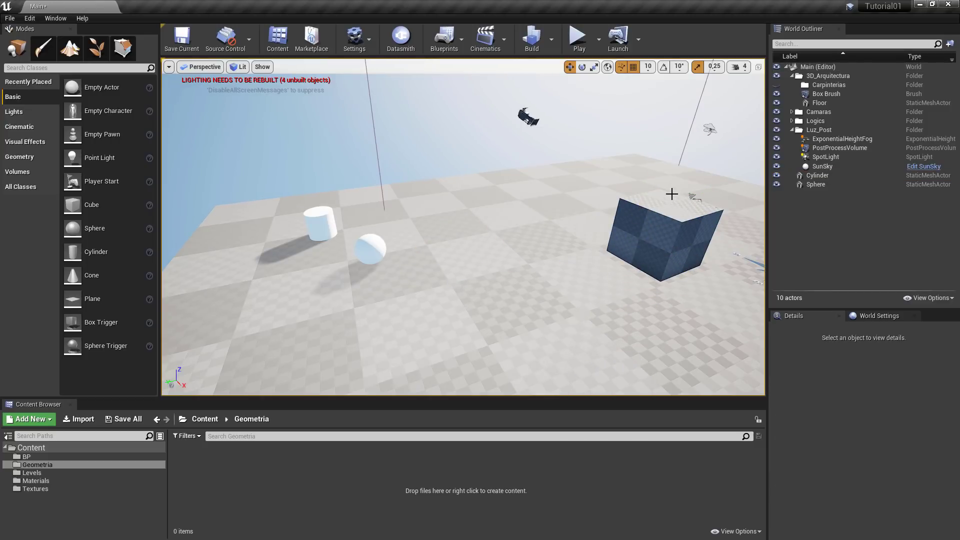
{"action": "key", "text": "ctrl+z"}
{"action": "key", "text": "End"}
{"action": "right_click_drag", "start_coordinate": [693, 228], "coordinate": [663, 132]}
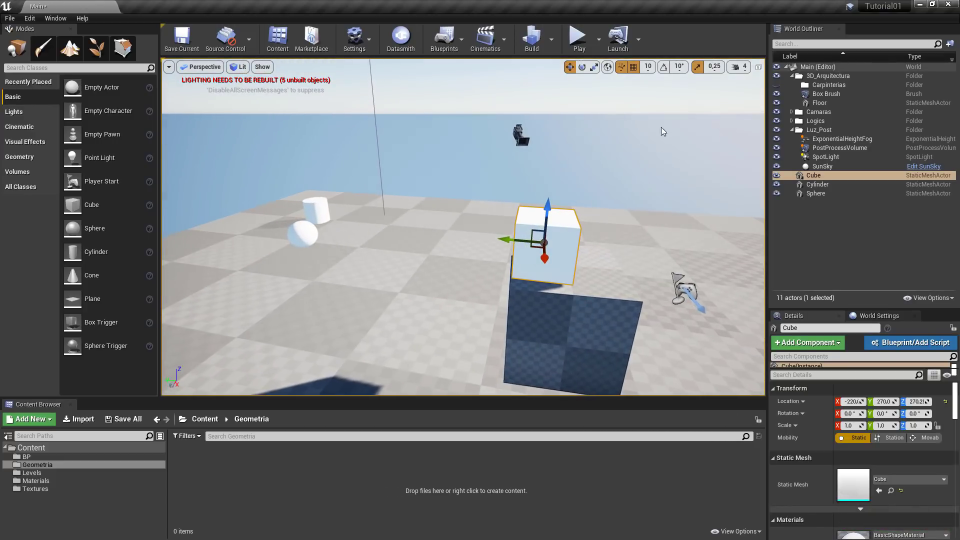
Move the cube off the Box Brush back to the floor near the sphere, at about X -290, Y 830, Z 20
{"action": "mouse_move", "coordinate": [543, 222]}
{"action": "right_mouse_down"}
{"action": "mouse_move", "coordinate": [595, 255]}
{"action": "mouse_move", "coordinate": [543, 231]}
{"action": "right_mouse_up"}
{"action": "key", "text": "End"}
{"action": "left_click_drag", "start_coordinate": [546, 229], "coordinate": [398, 261]}
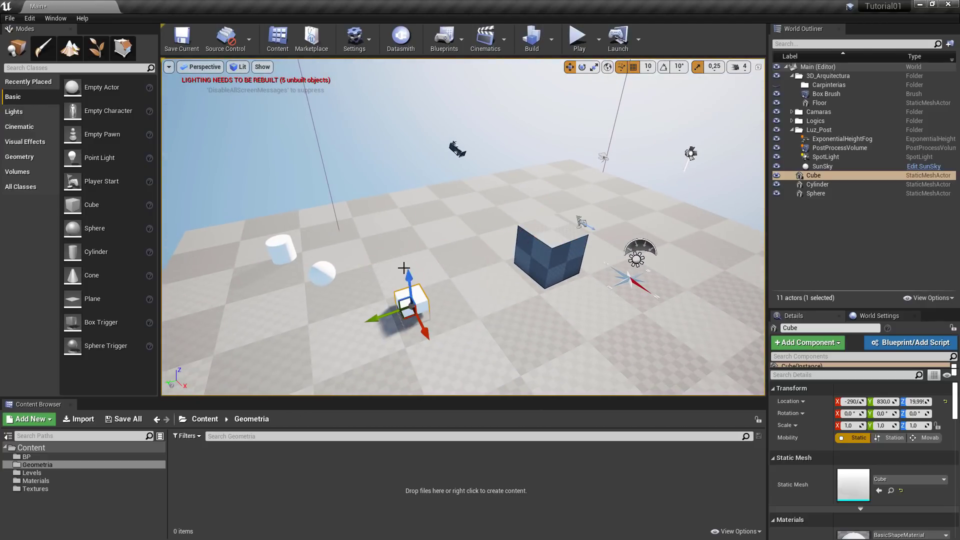
{"action": "right_click_drag", "start_coordinate": [439, 334], "coordinate": [459, 354]}
{"action": "mouse_move", "coordinate": [502, 244]}
{"action": "right_mouse_down"}
{"action": "mouse_move", "coordinate": [460, 243]}
{"action": "mouse_move", "coordinate": [482, 280]}
{"action": "mouse_move", "coordinate": [495, 245]}
{"action": "right_mouse_up"}
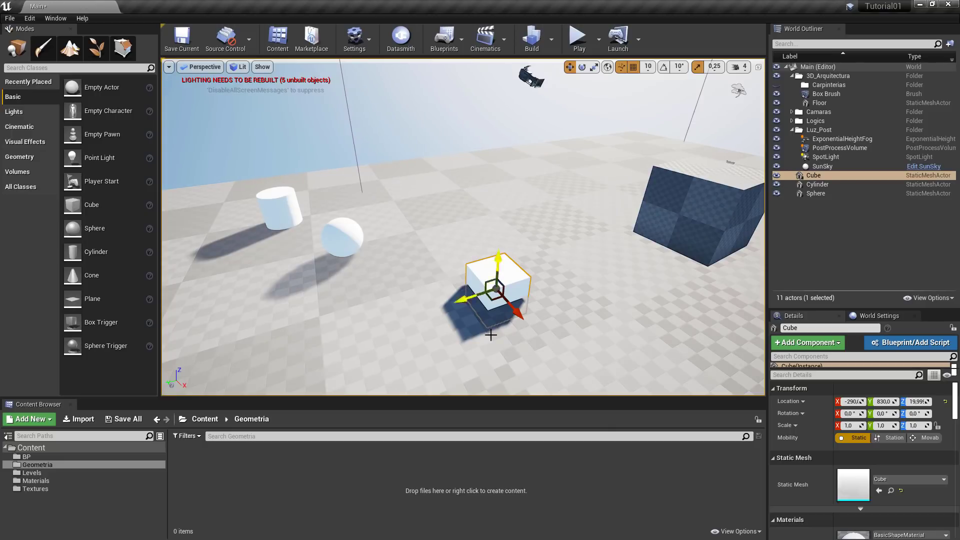
Raise the cube to about Z 230 and snap it back down onto the floor
{"action": "right_click_drag", "start_coordinate": [491, 335], "coordinate": [523, 373]}
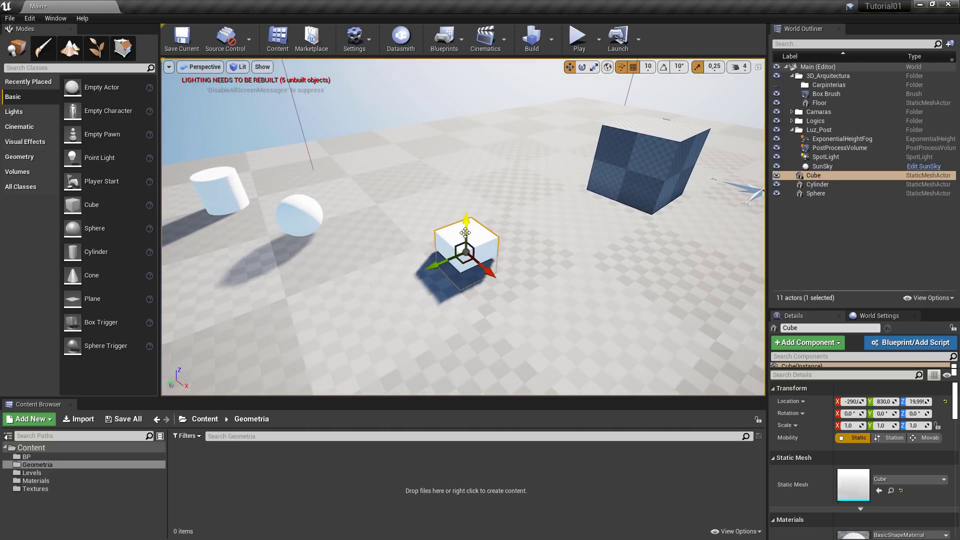
{"action": "left_click_drag", "start_coordinate": [465, 233], "coordinate": [496, 116]}
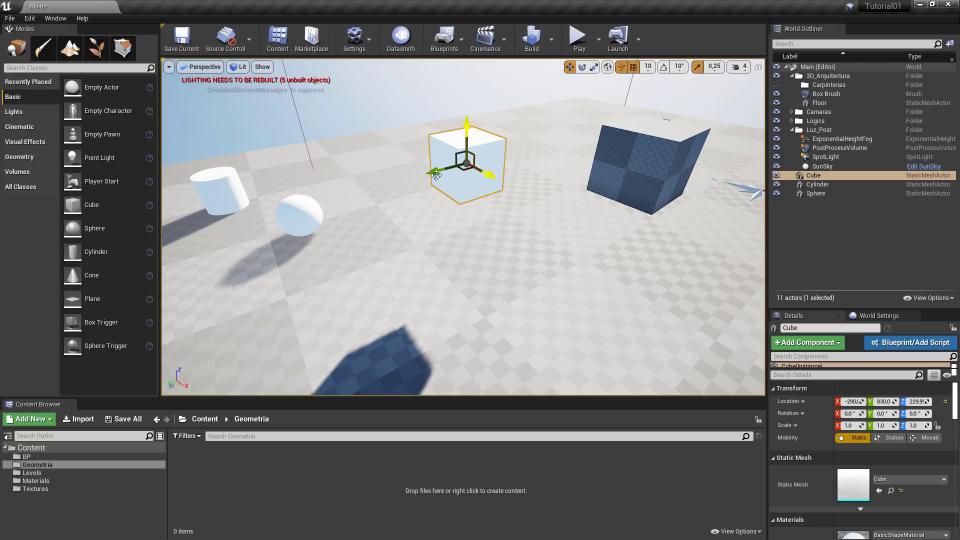
{"action": "mouse_move", "coordinate": [544, 236]}
{"action": "right_mouse_down"}
{"action": "mouse_move", "coordinate": [572, 247]}
{"action": "mouse_move", "coordinate": [550, 238]}
{"action": "right_mouse_up"}
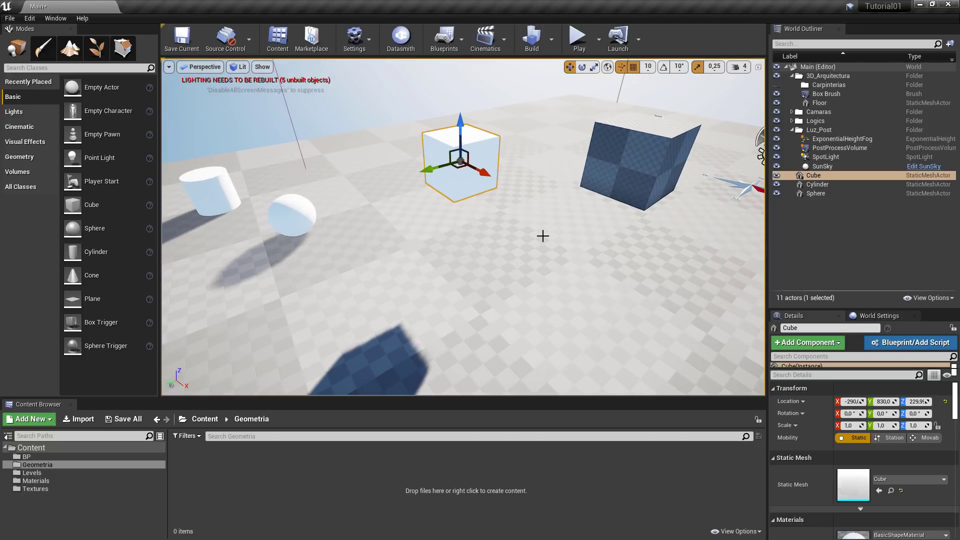
{"action": "key", "text": "End"}
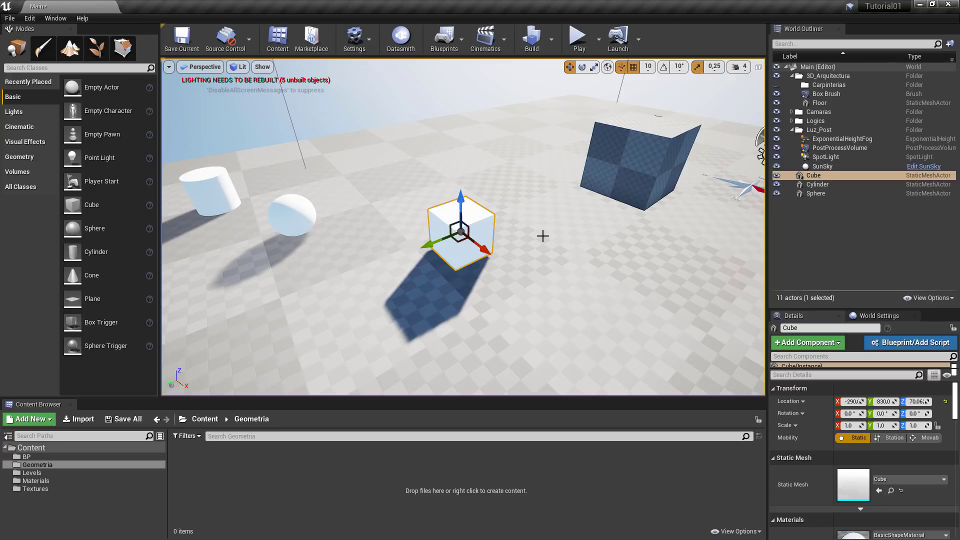
Slide the cube to about X -490, Y 990 and the sphere to about X -250, Y 800 across the floor
{"action": "right_click_drag", "start_coordinate": [526, 245], "coordinate": [516, 246]}
{"action": "left_click_drag", "start_coordinate": [485, 236], "coordinate": [385, 226]}
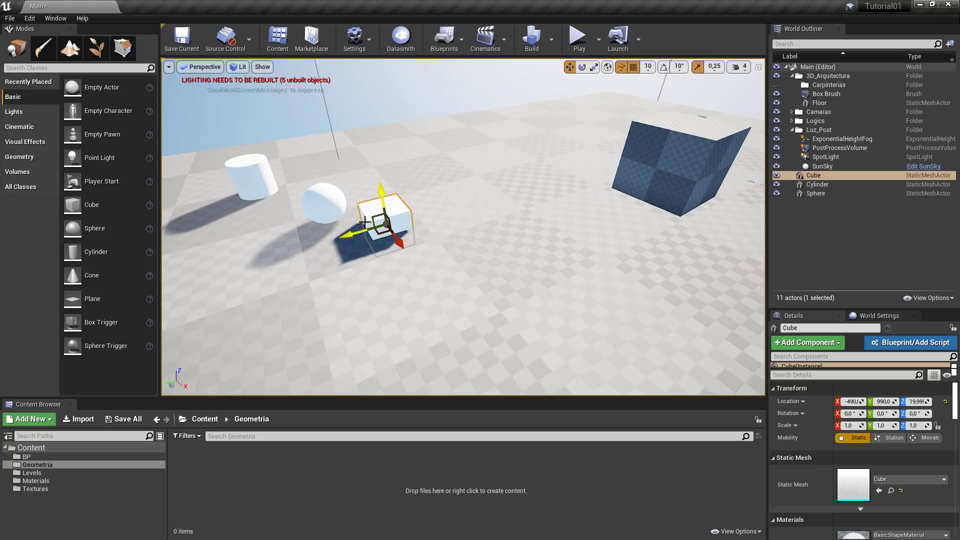
{"action": "left_click", "coordinate": [312, 200]}
{"action": "left_click_drag", "start_coordinate": [316, 206], "coordinate": [493, 248]}
Turn off Surface Snapping and move the cylinder behind the cube and sphere to about X -620, Y 600
{"action": "left_click", "coordinate": [620, 67]}
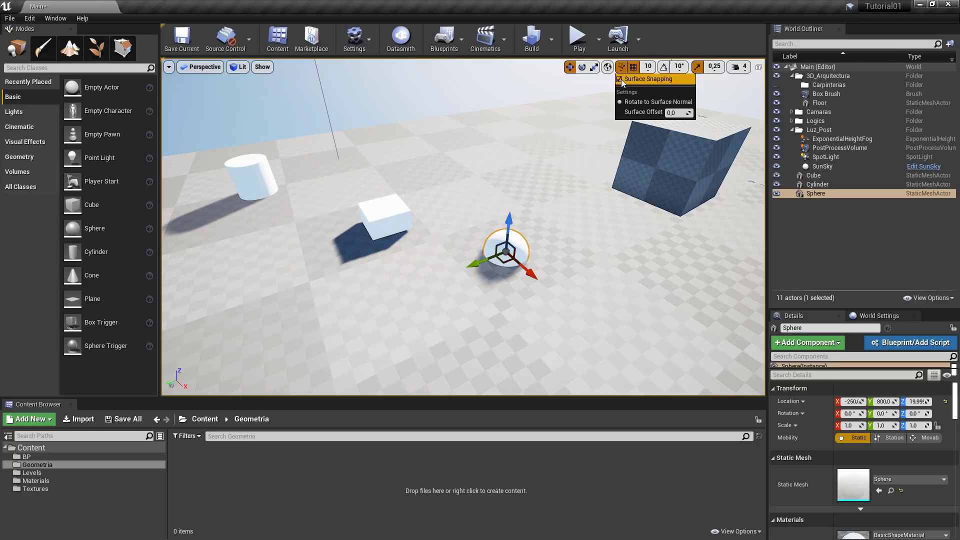
{"action": "left_click", "coordinate": [622, 80]}
{"action": "left_click", "coordinate": [571, 130]}
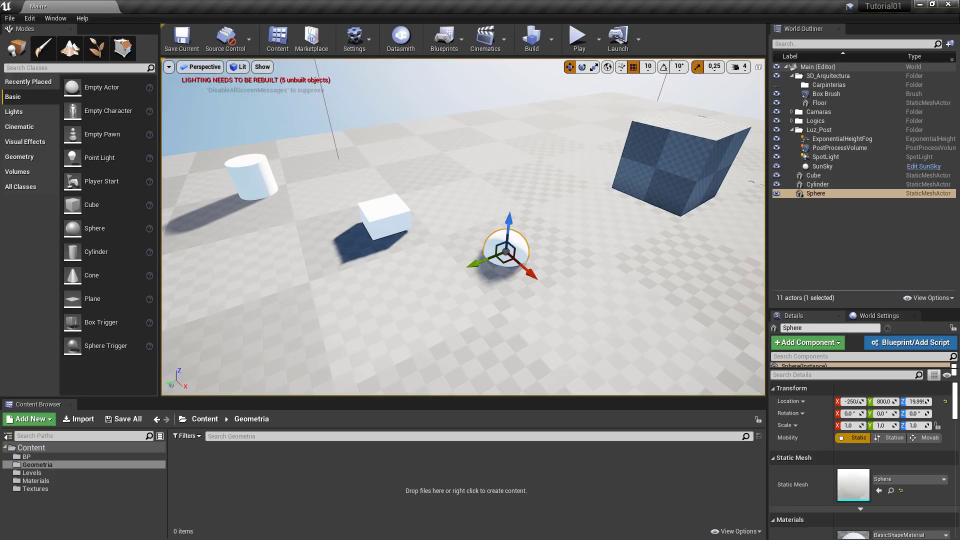
{"action": "left_click", "coordinate": [244, 185]}
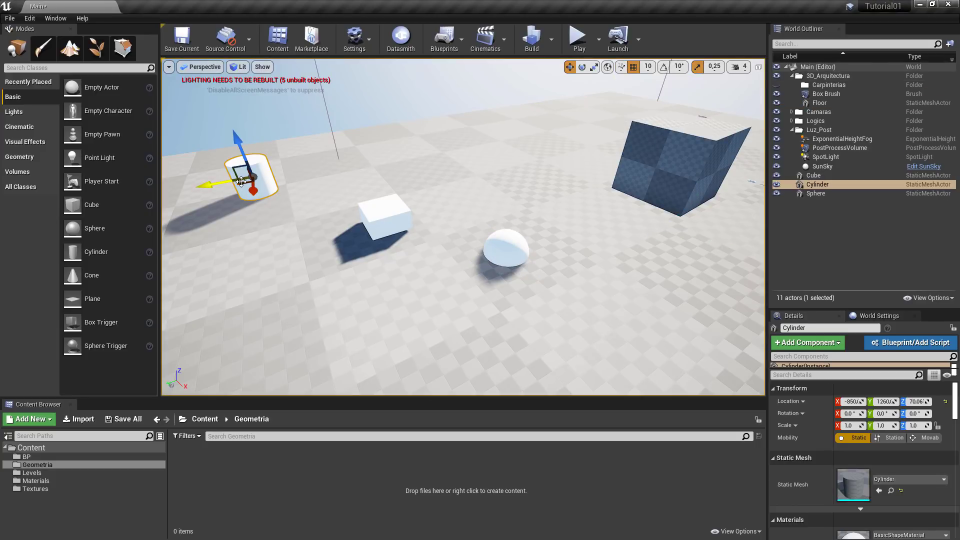
{"action": "left_click_drag", "start_coordinate": [241, 181], "coordinate": [492, 131]}
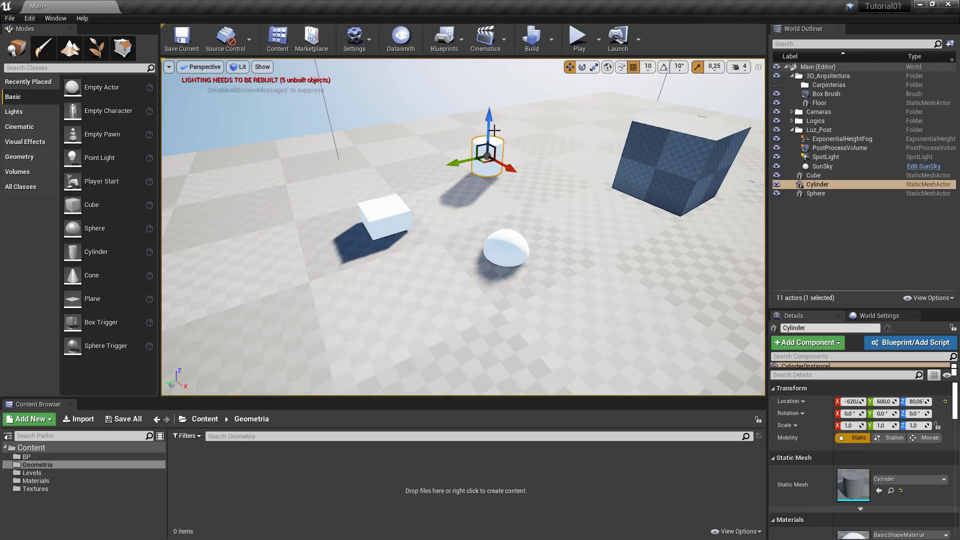
Move the cylinder to about X -650, Y 780, Z 20 with Surface Snapping on, then turn that option off
{"action": "left_click", "coordinate": [620, 67]}
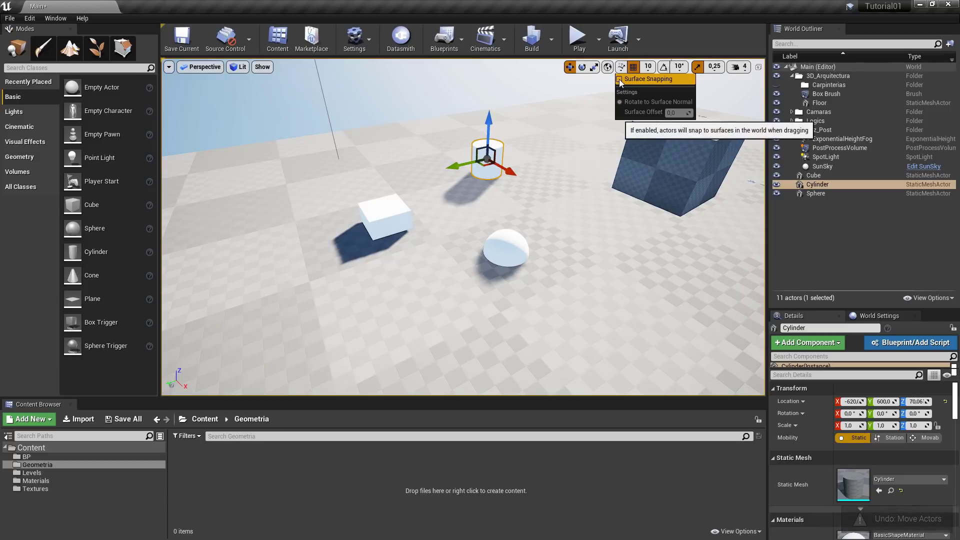
{"action": "left_click", "coordinate": [619, 79]}
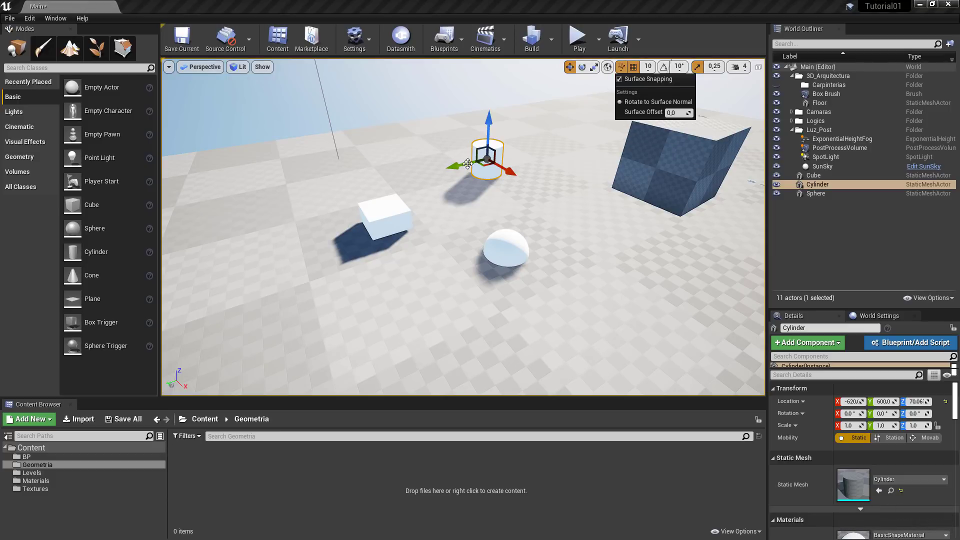
{"action": "left_click_drag", "start_coordinate": [468, 164], "coordinate": [461, 197]}
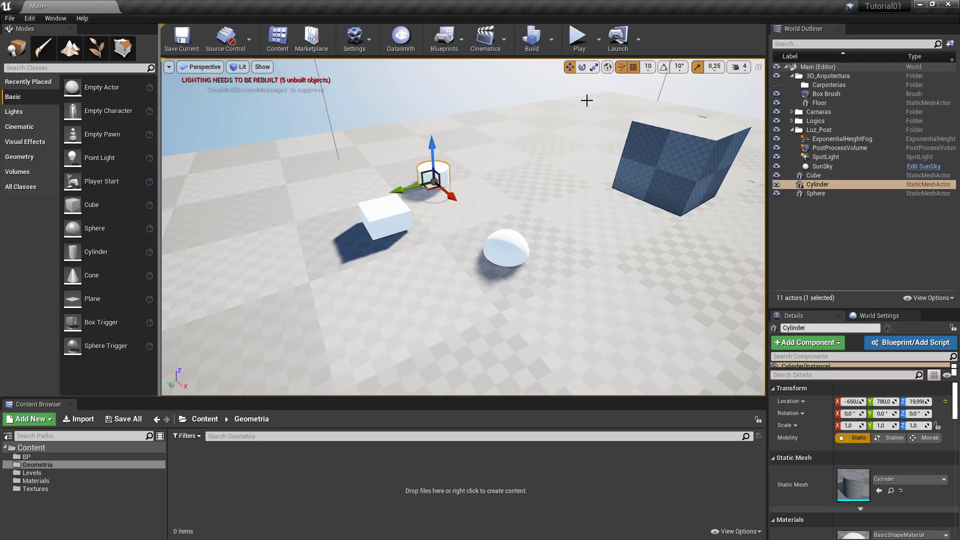
{"action": "left_click", "coordinate": [621, 66]}
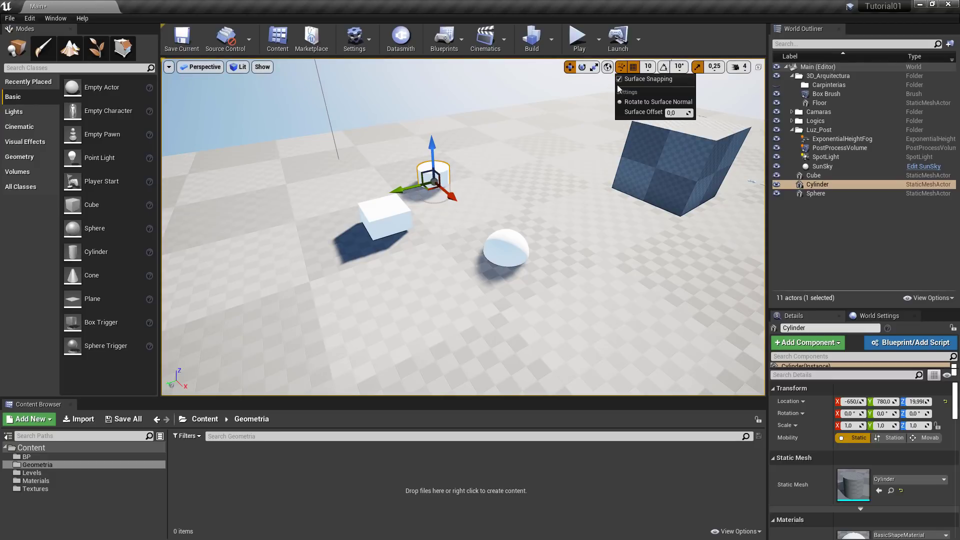
{"action": "left_click", "coordinate": [619, 79]}
Select the cylinder, cube and sphere together, raise them above the floor and snap them all down onto it
{"action": "left_click", "coordinate": [501, 244]}
{"action": "left_click", "coordinate": [384, 214], "text": "ctrl"}
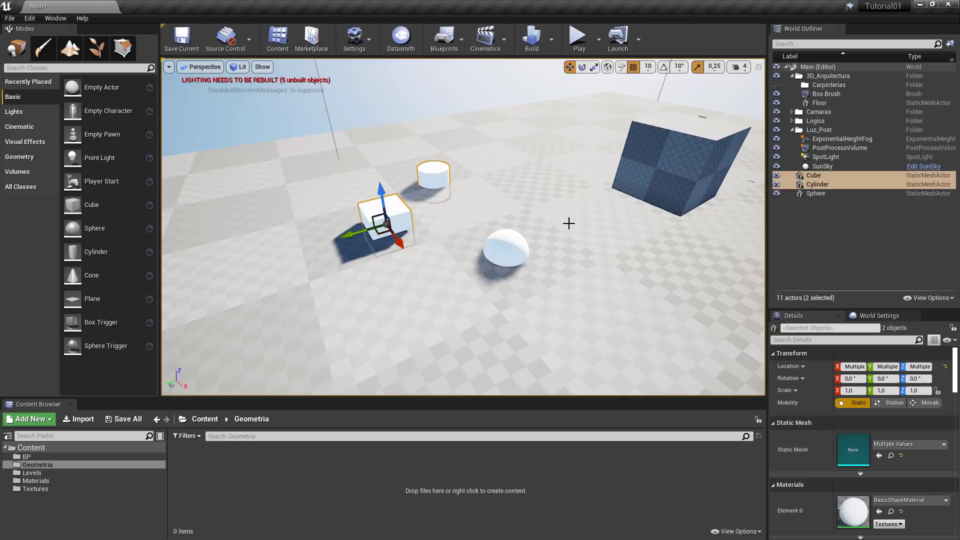
{"action": "left_click", "coordinate": [504, 242], "text": "ctrl"}
{"action": "left_click_drag", "start_coordinate": [508, 228], "coordinate": [517, 144]}
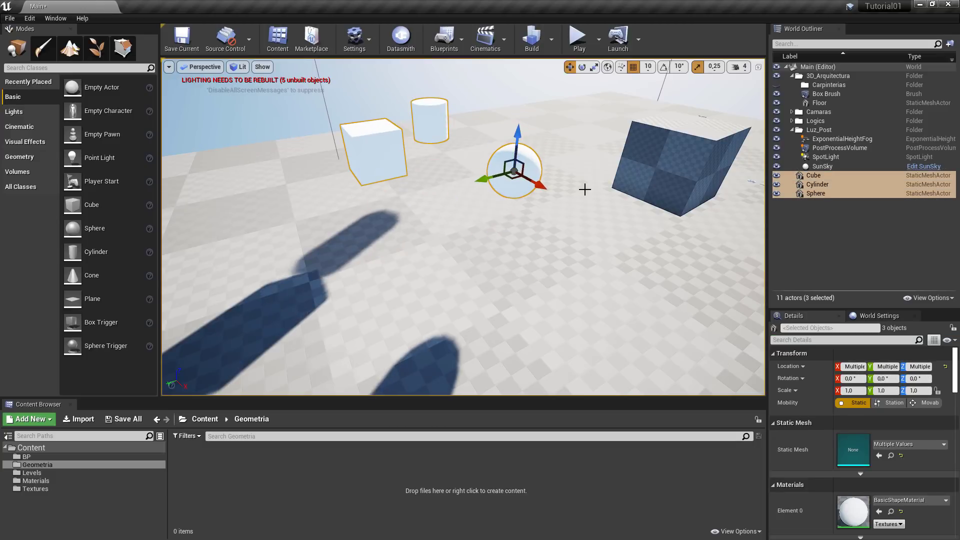
{"action": "key", "text": "End"}
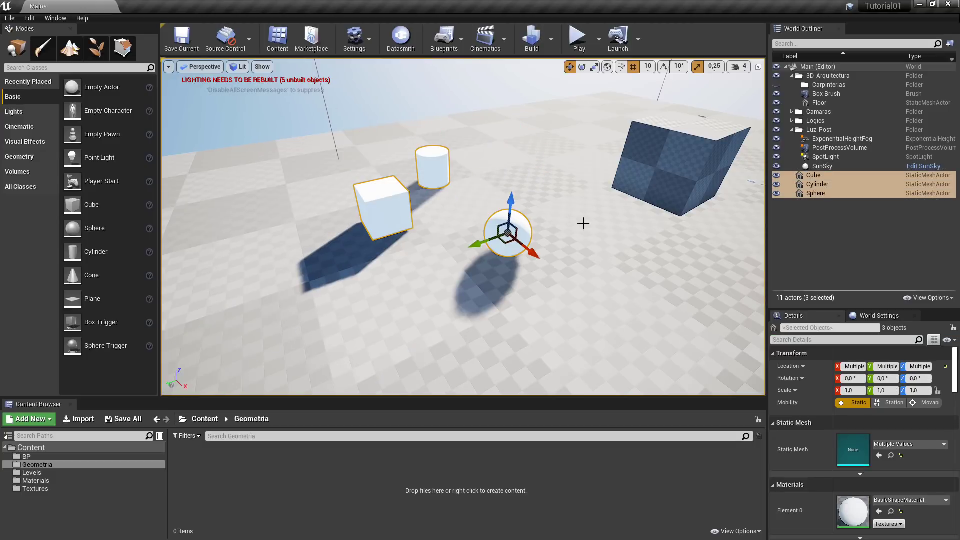
Move the sphere beside the cube at about X -390, Y 860 and group it with the cylinder and cube
{"action": "left_click", "coordinate": [505, 240]}
{"action": "left_click_drag", "start_coordinate": [506, 241], "coordinate": [447, 217]}
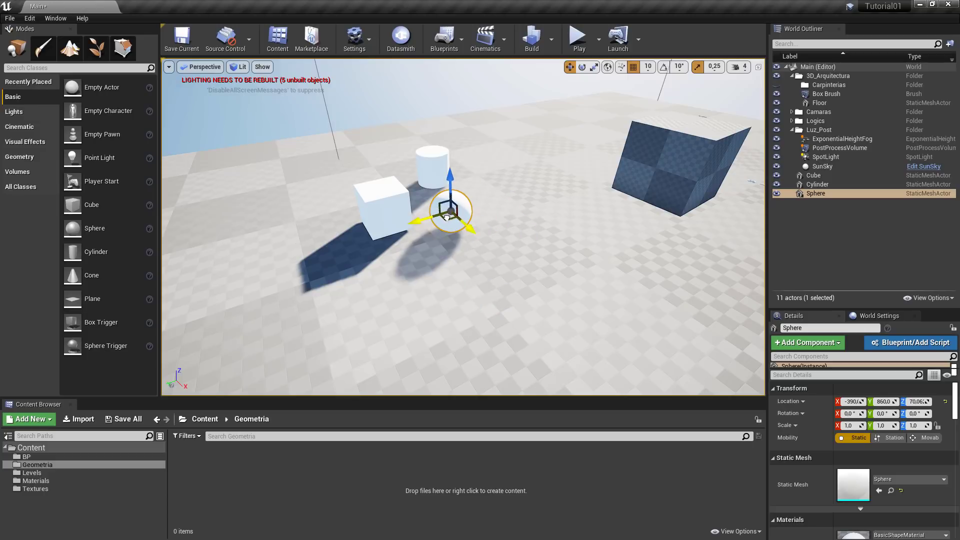
{"action": "left_click", "coordinate": [433, 171], "text": "ctrl"}
{"action": "left_click", "coordinate": [384, 205], "text": "ctrl"}
{"action": "right_click_drag", "start_coordinate": [577, 171], "coordinate": [461, 163]}
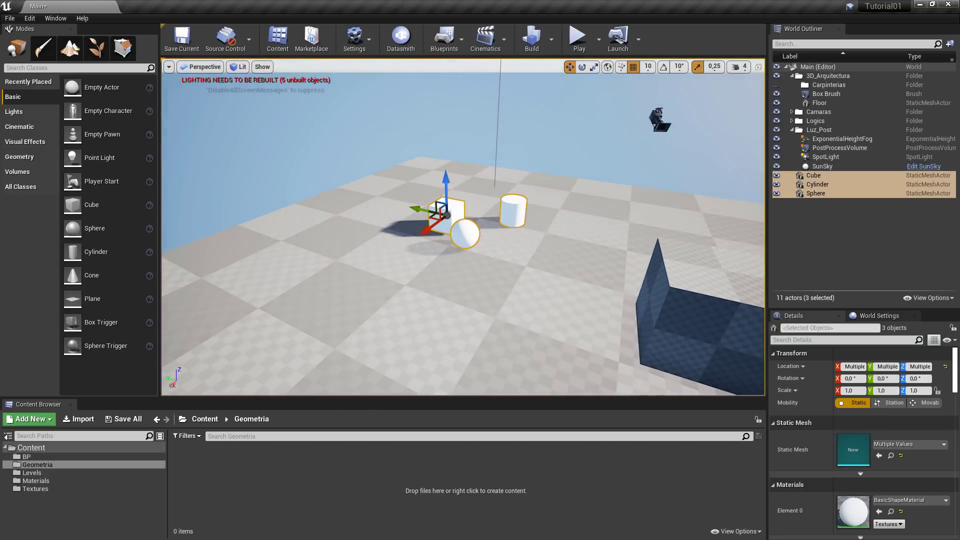
{"action": "key", "text": "ctrl+g"}
{"action": "right_click_drag", "start_coordinate": [500, 200], "coordinate": [475, 145]}
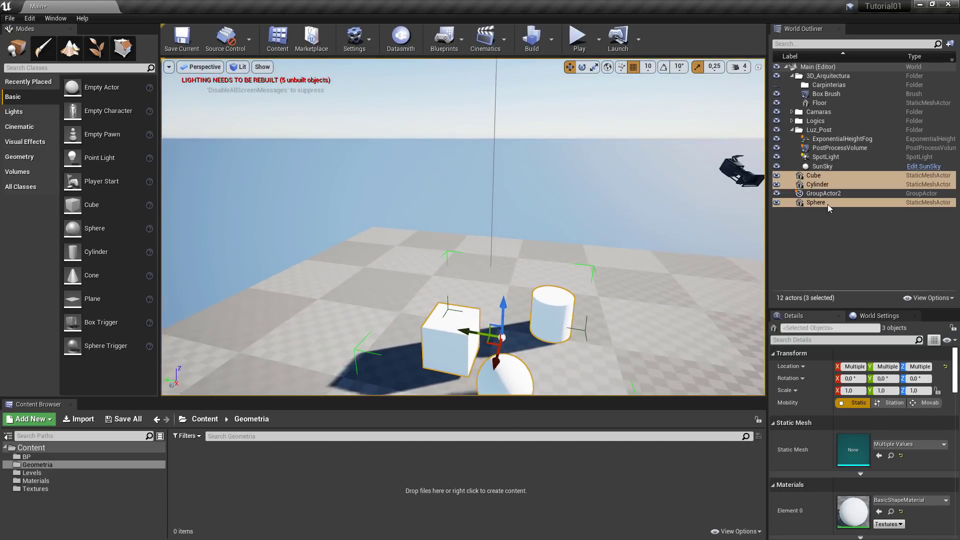
Try to select the group through its group actor in the World Outliner, then select it by picking the cylinder
{"action": "left_click", "coordinate": [829, 193]}
{"action": "right_click", "coordinate": [829, 193]}
{"action": "left_click", "coordinate": [818, 196]}
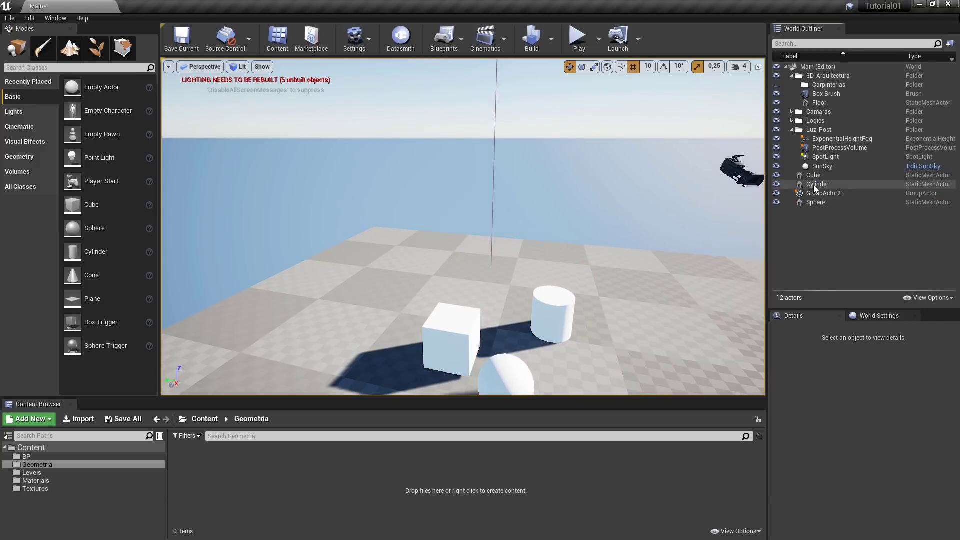
{"action": "left_click", "coordinate": [815, 194]}
{"action": "left_click", "coordinate": [542, 319]}
{"action": "left_click", "coordinate": [542, 319]}
{"action": "key", "text": "Escape"}
{"action": "left_click", "coordinate": [554, 316]}
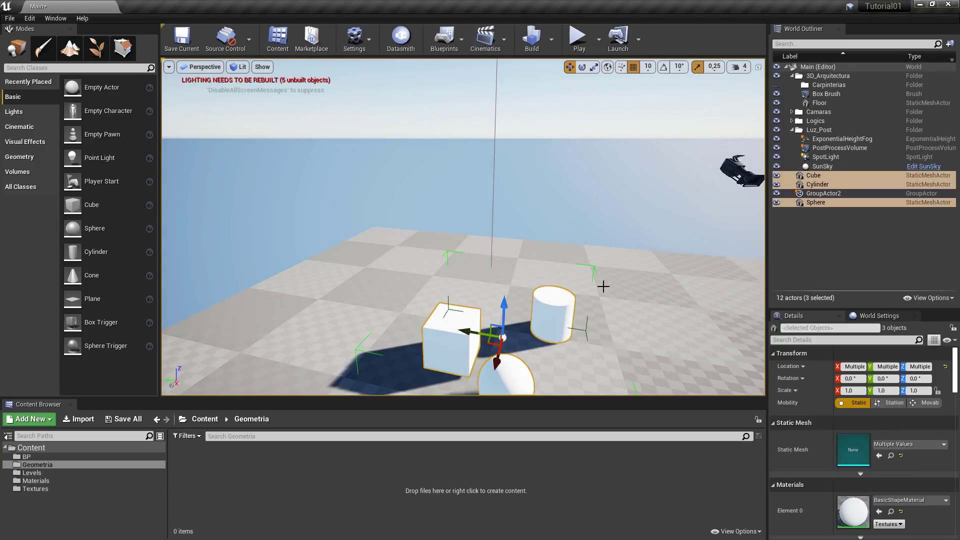
Look over the grouped actors' available commands, then clear the selection and reselect the group by picking the cube
{"action": "right_click_drag", "start_coordinate": [602, 285], "coordinate": [611, 320]}
{"action": "key", "text": "s"}
{"action": "right_click", "coordinate": [492, 212]}
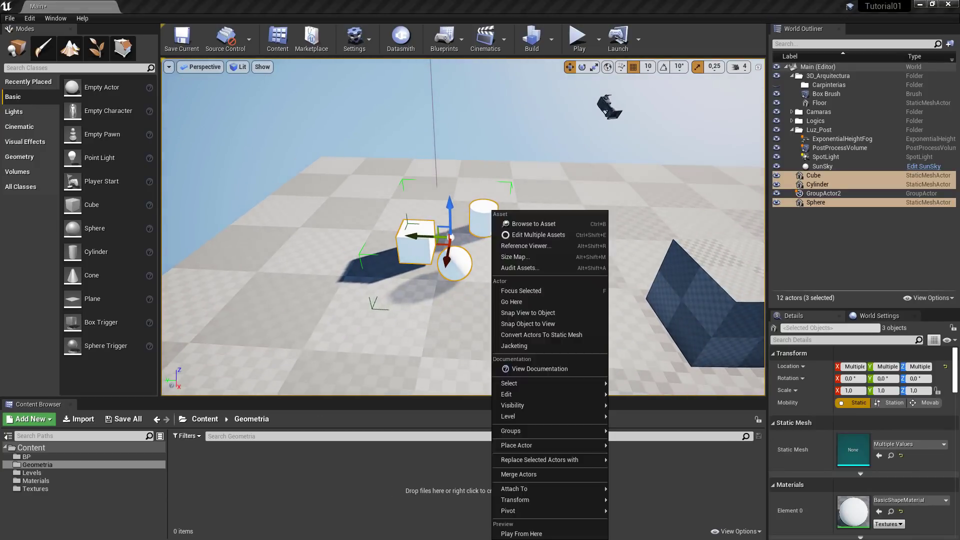
{"action": "left_click", "coordinate": [502, 141]}
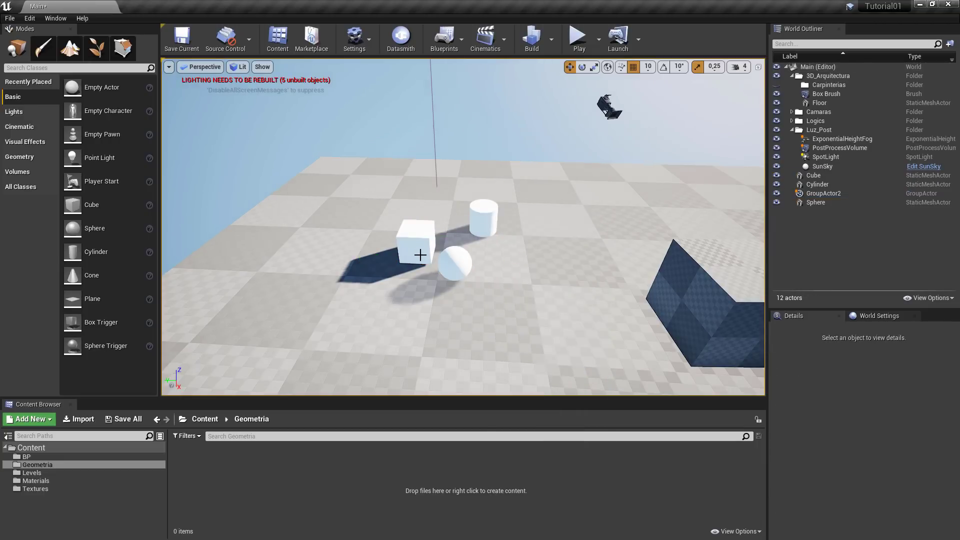
{"action": "left_click", "coordinate": [421, 255]}
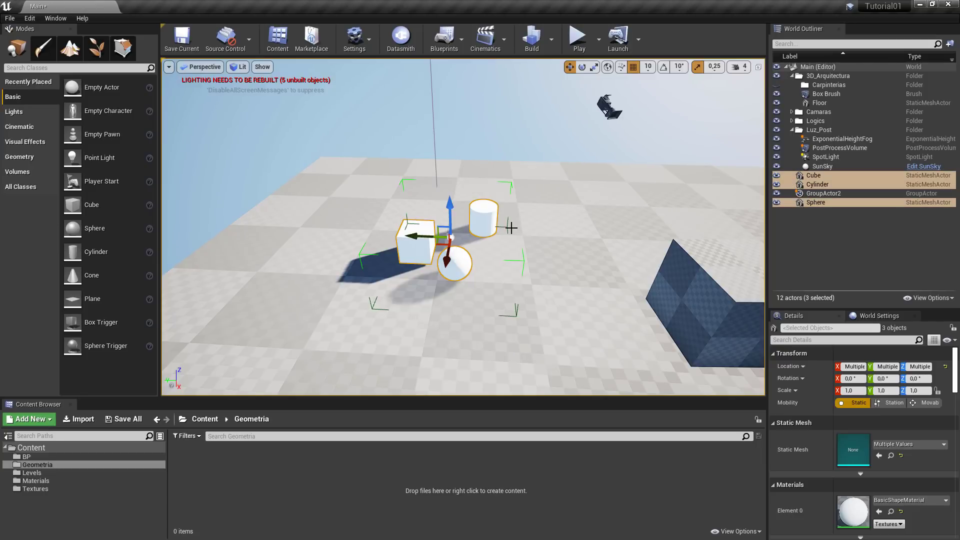
Try to delete the group actor through the World Outliner
{"action": "left_click", "coordinate": [814, 196]}
{"action": "key", "text": "Delete"}
{"action": "left_click", "coordinate": [525, 328]}
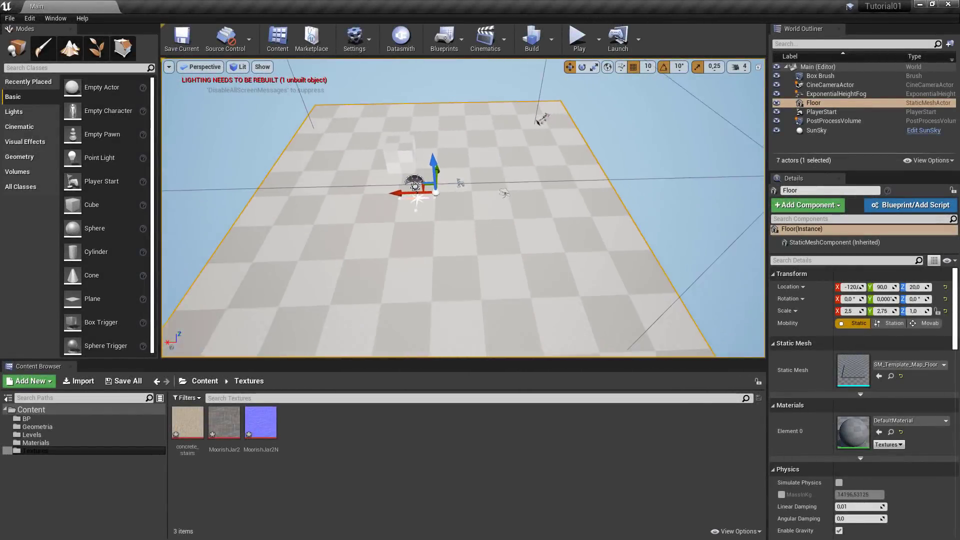
Enlarge the viewport's height by shrinking the Content Browser
{"action": "right_click_drag", "start_coordinate": [463, 208], "coordinate": [524, 270]}
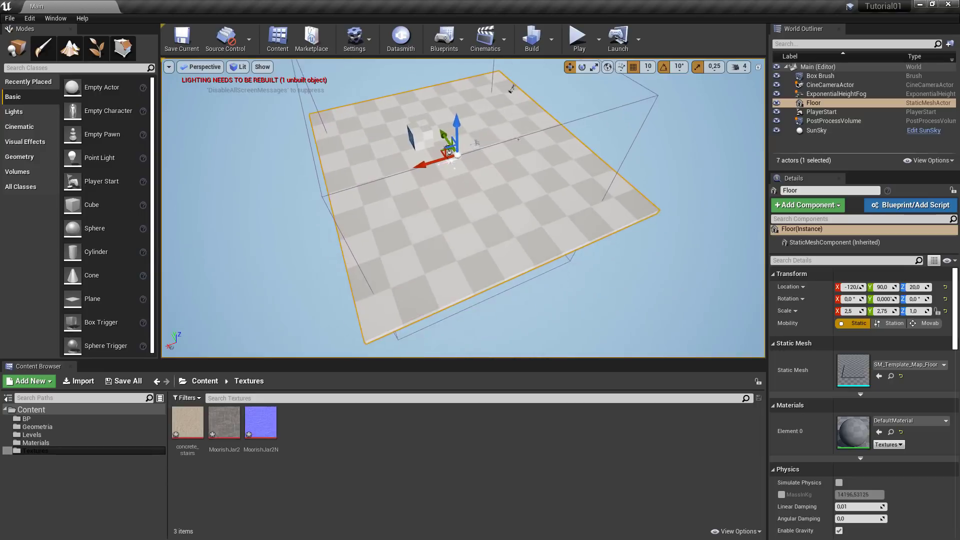
{"action": "right_click_drag", "start_coordinate": [576, 250], "coordinate": [570, 205]}
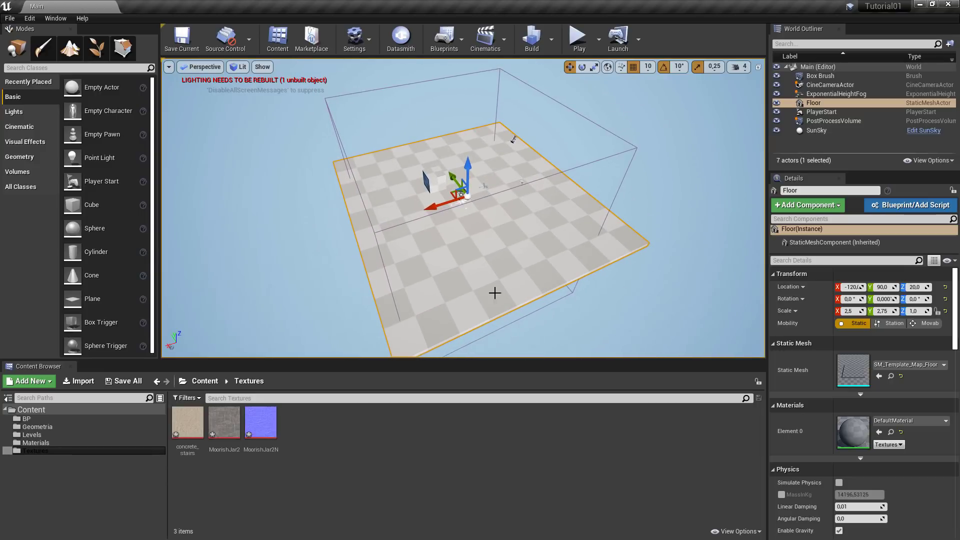
{"action": "left_click_drag", "start_coordinate": [415, 360], "coordinate": [416, 415]}
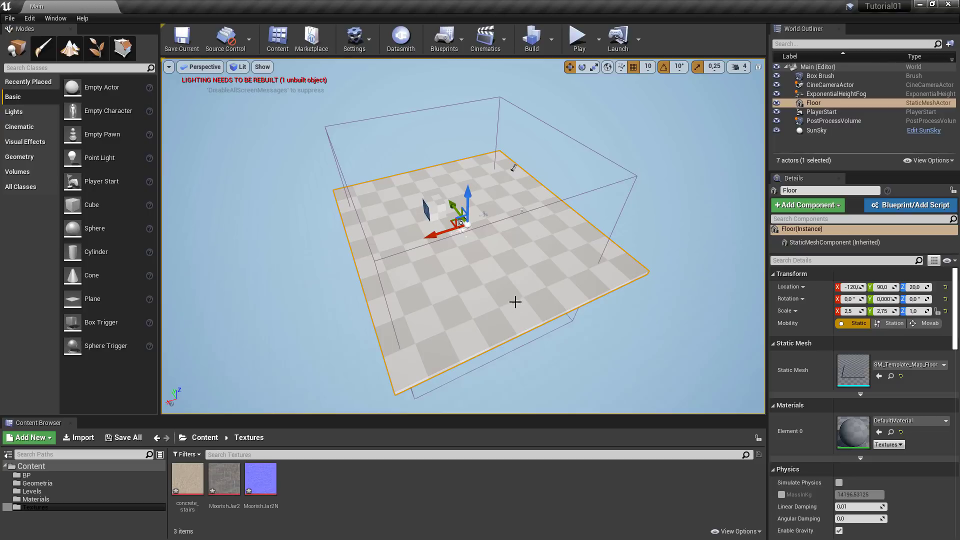
Select the Box Brush and move it along the X axis to about X -210
{"action": "right_click_drag", "start_coordinate": [515, 302], "coordinate": [465, 301]}
{"action": "key", "text": "d"}
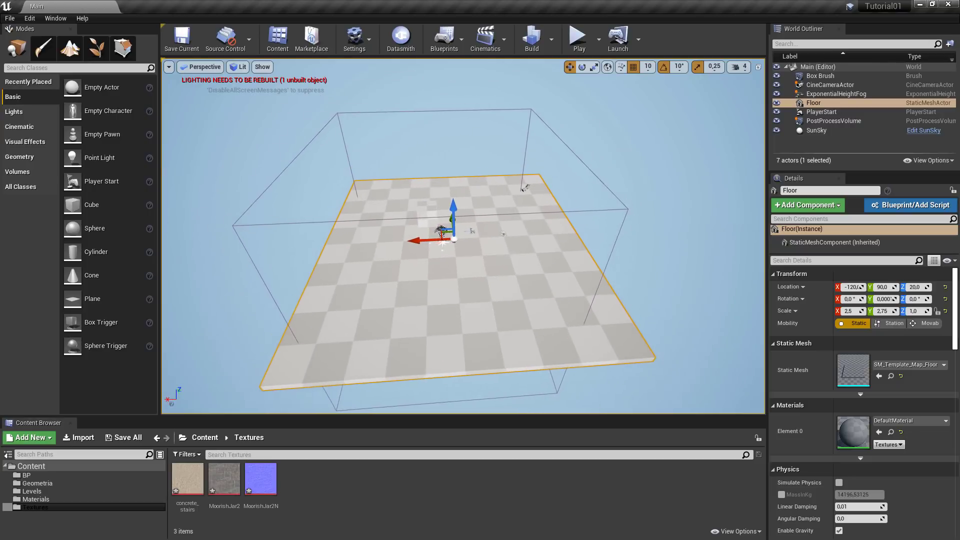
{"action": "key", "text": "s"}
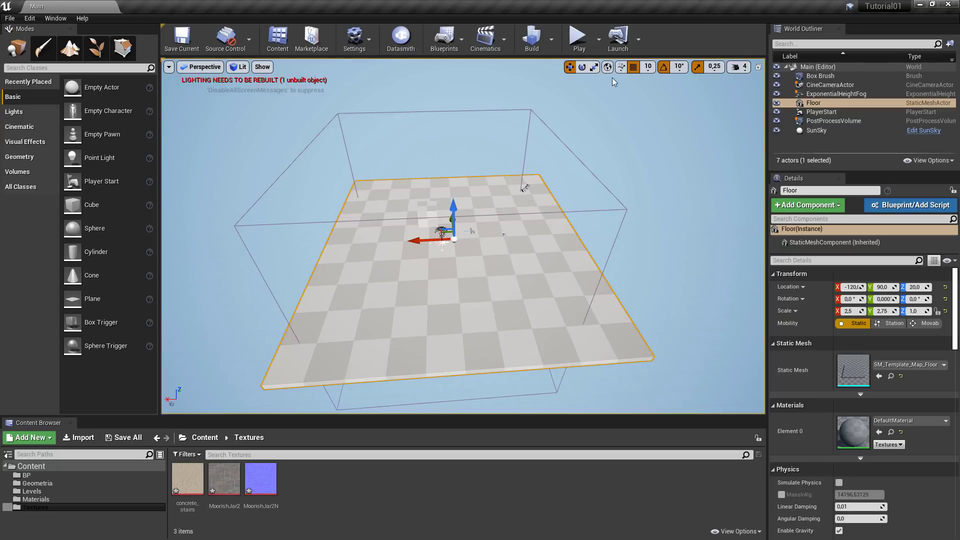
{"action": "key", "text": "w"}
{"action": "right_click_drag", "start_coordinate": [378, 283], "coordinate": [450, 275]}
{"action": "key", "text": "a"}
{"action": "left_click", "coordinate": [327, 314]}
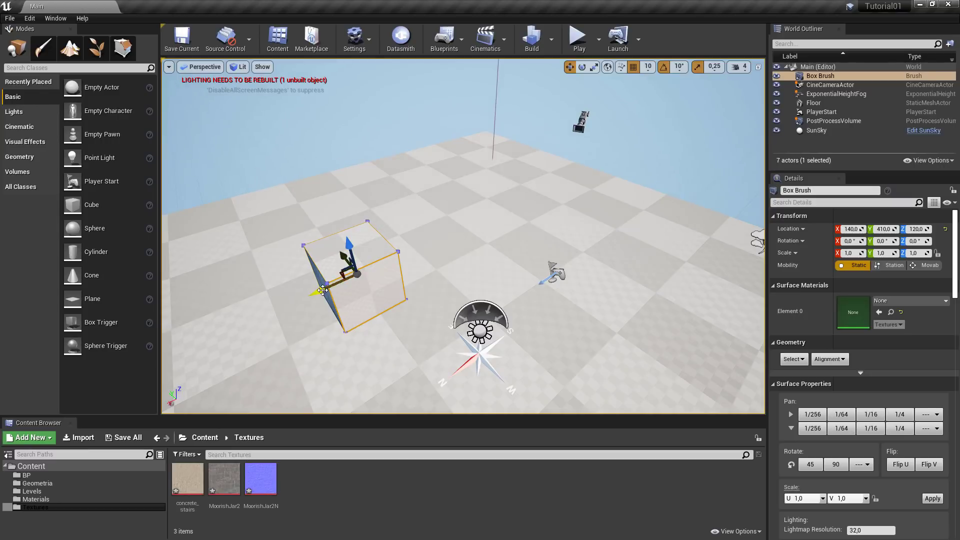
{"action": "left_click_drag", "start_coordinate": [322, 290], "coordinate": [425, 248]}
Rotate the Box Brush about the Z axis to -60° with 10° rotation snapping on
{"action": "mouse_move", "coordinate": [547, 221]}
{"action": "left_mouse_down", "text": "alt"}
{"action": "mouse_move", "coordinate": [424, 223]}
{"action": "mouse_move", "coordinate": [335, 242]}
{"action": "left_mouse_up", "text": "alt"}
{"action": "right_click_drag", "start_coordinate": [335, 242], "coordinate": [610, 180], "text": "alt"}
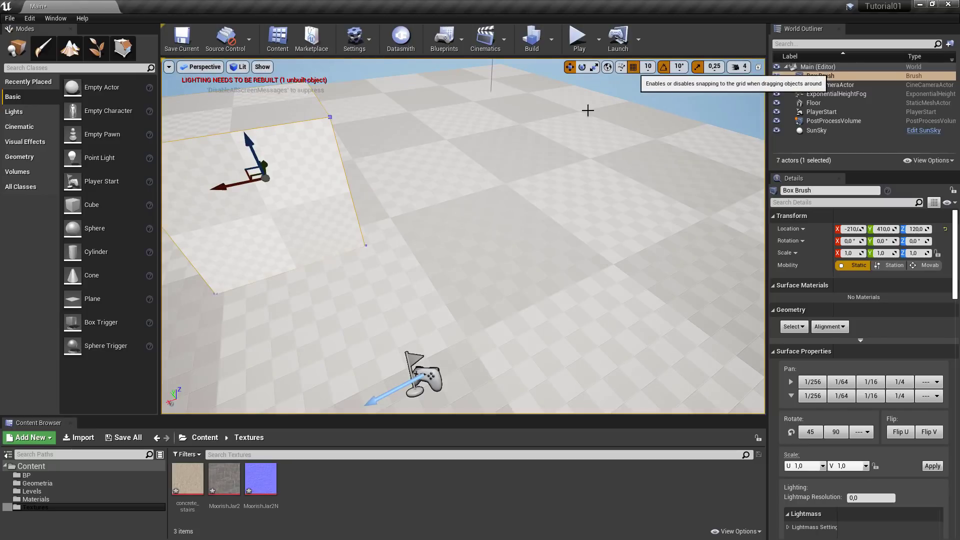
{"action": "right_click_drag", "start_coordinate": [480, 181], "coordinate": [460, 208]}
{"action": "key", "text": "a"}
{"action": "key", "text": "e"}
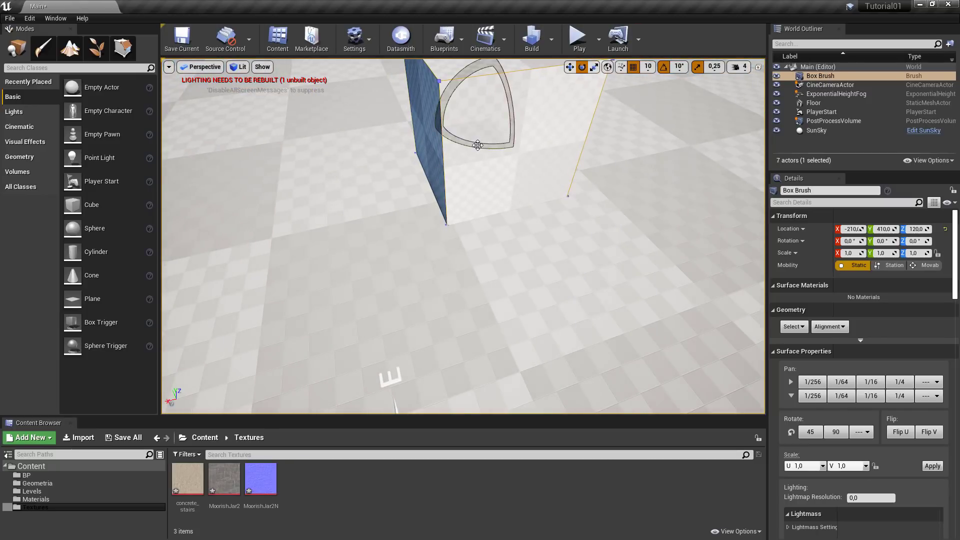
{"action": "mouse_move", "coordinate": [478, 146]}
{"action": "left_mouse_down"}
{"action": "mouse_move", "coordinate": [447, 148]}
{"action": "mouse_move", "coordinate": [516, 249]}
{"action": "left_mouse_up"}
{"action": "key", "text": "s"}
{"action": "right_click_drag", "start_coordinate": [516, 249], "coordinate": [492, 212]}
{"action": "key", "text": "d"}
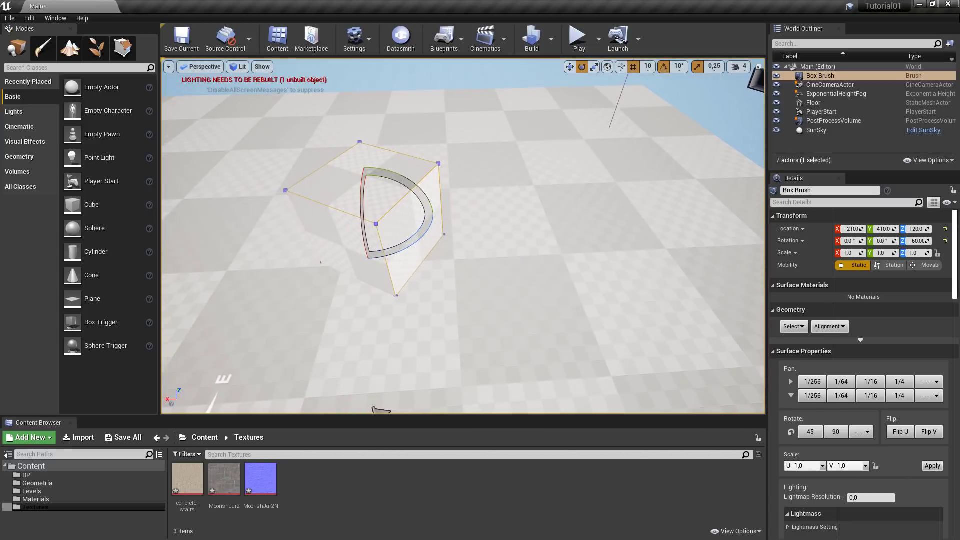
Turn off rotation snapping and rotate the Box Brush freely about the Z axis to about -66°
{"action": "left_click", "coordinate": [663, 67]}
{"action": "mouse_move", "coordinate": [396, 245]}
{"action": "left_mouse_down"}
{"action": "mouse_move", "coordinate": [368, 250]}
{"action": "mouse_move", "coordinate": [412, 240]}
{"action": "left_mouse_up"}
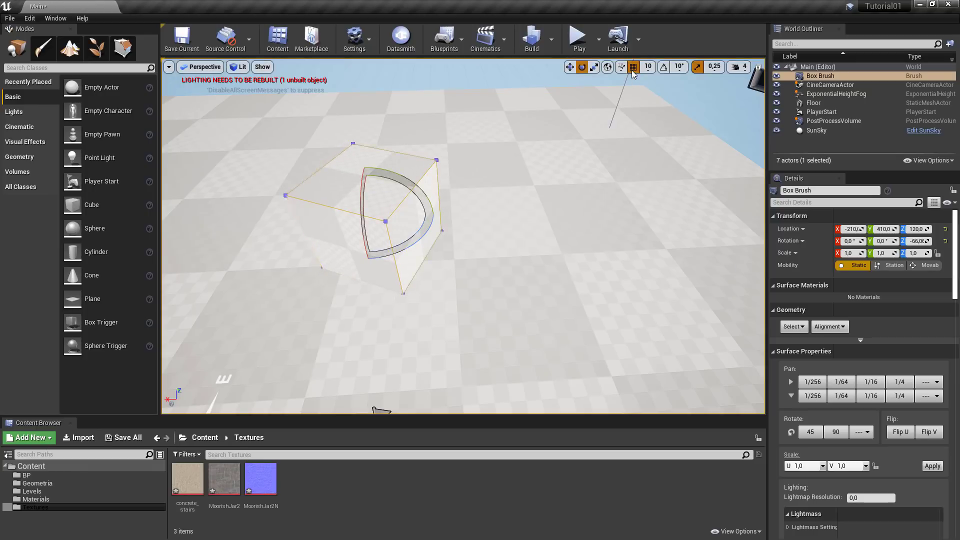
Move the Box Brush along the X axis to -340 with the 10-unit grid snap
{"action": "key", "text": "w"}
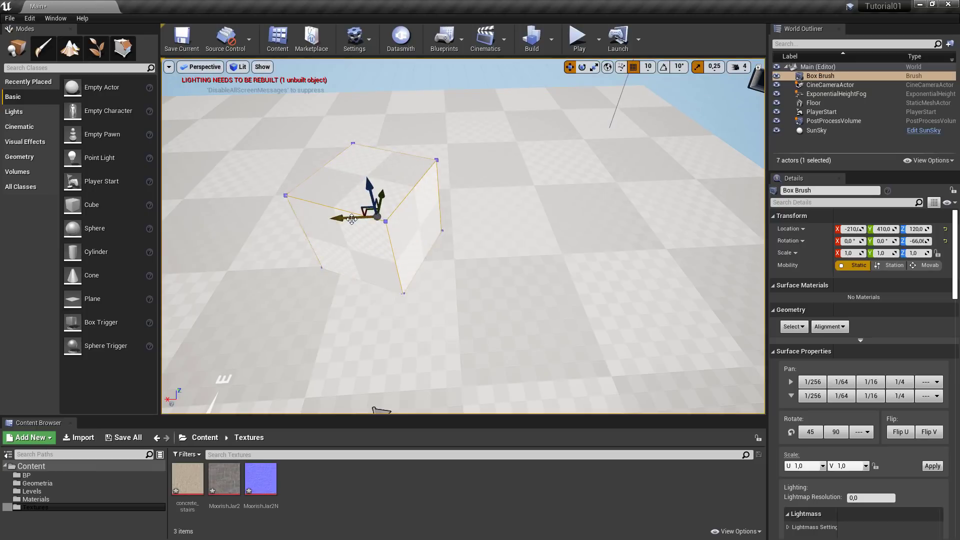
{"action": "left_click_drag", "start_coordinate": [351, 219], "coordinate": [412, 215]}
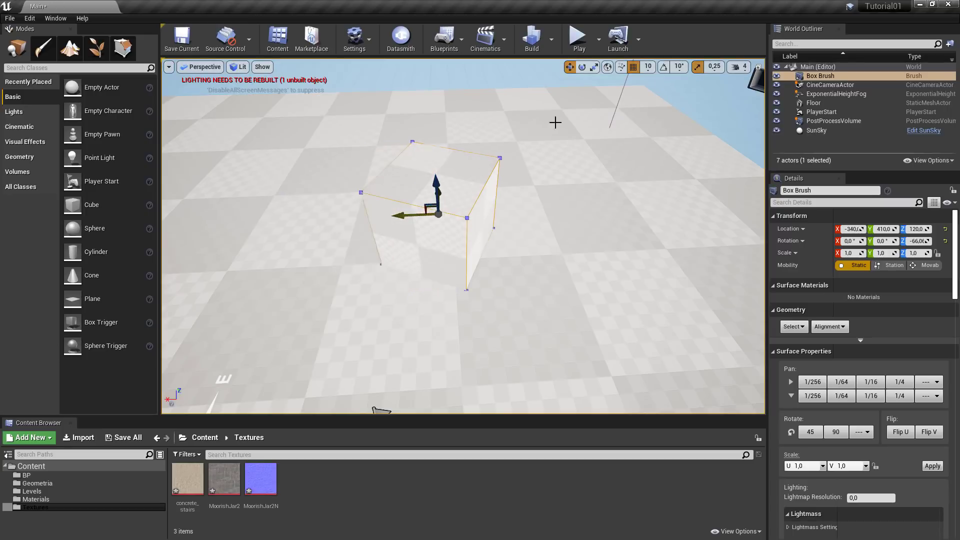
Set the position grid snap to 100 and move the Box Brush along the X axis to -40, finishing at -240
{"action": "left_click", "coordinate": [648, 66]}
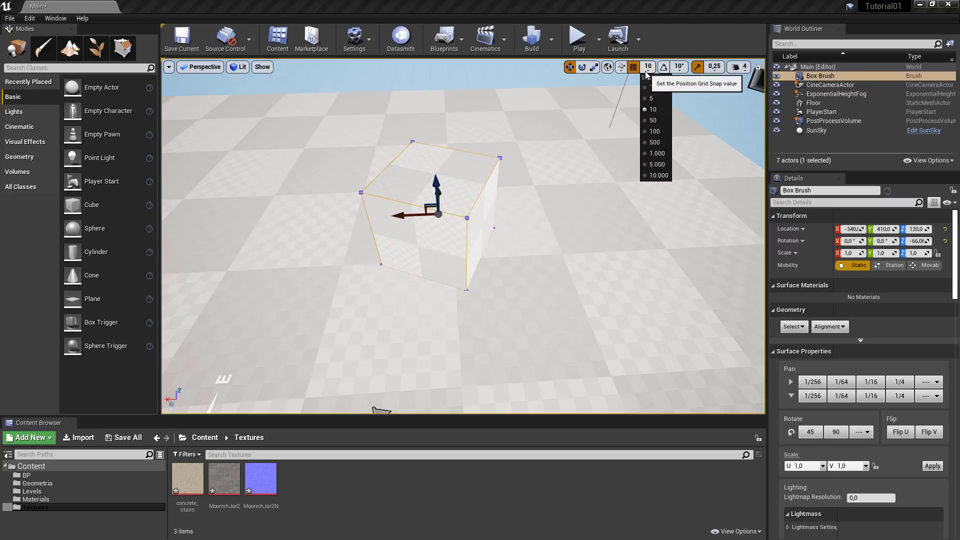
{"action": "left_click", "coordinate": [654, 132]}
{"action": "mouse_move", "coordinate": [409, 216]}
{"action": "left_mouse_down"}
{"action": "mouse_move", "coordinate": [200, 218]}
{"action": "mouse_move", "coordinate": [625, 208]}
{"action": "mouse_move", "coordinate": [274, 223]}
{"action": "left_mouse_up"}
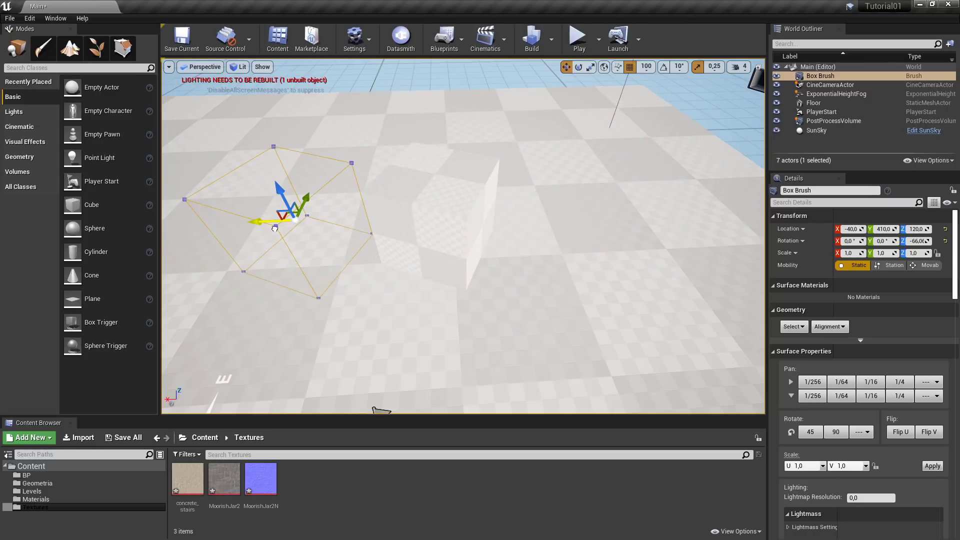
{"action": "mouse_move", "coordinate": [410, 256]}
{"action": "right_mouse_down"}
{"action": "mouse_move", "coordinate": [367, 267]}
{"action": "mouse_move", "coordinate": [408, 268]}
{"action": "right_mouse_up"}
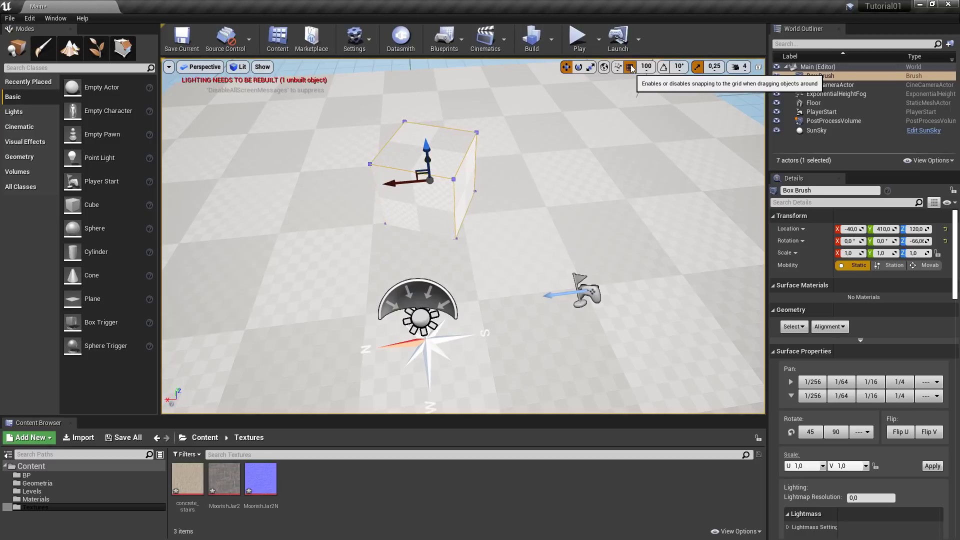
{"action": "left_click_drag", "start_coordinate": [407, 188], "coordinate": [586, 194]}
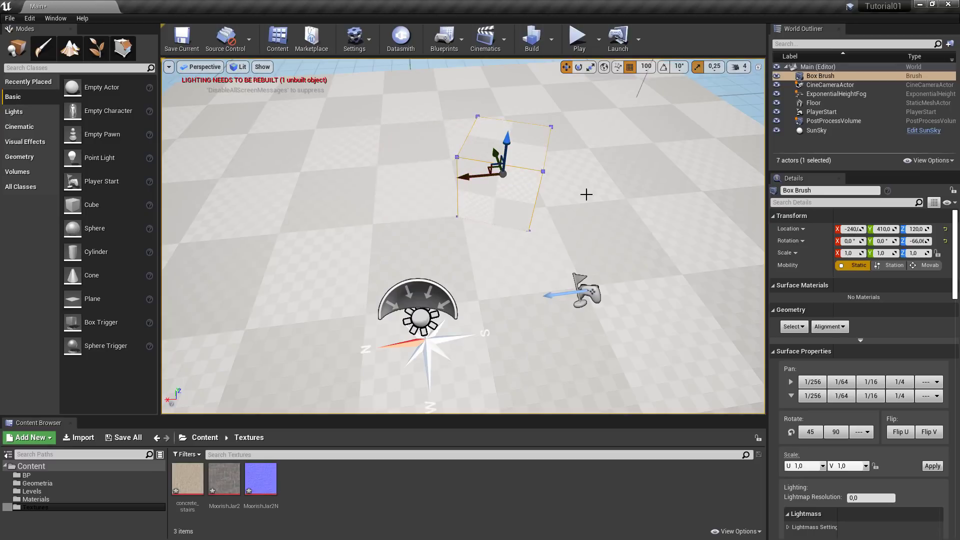
Rotate the Box Brush freely about the Z axis to about -93°
{"action": "key", "text": "d"}
{"action": "right_click_drag", "start_coordinate": [520, 220], "coordinate": [534, 222]}
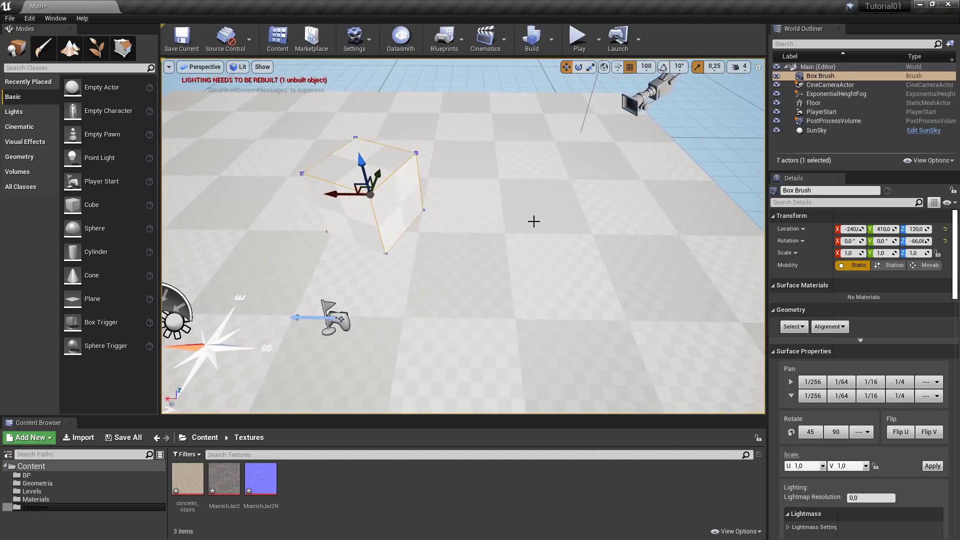
{"action": "key", "text": "e"}
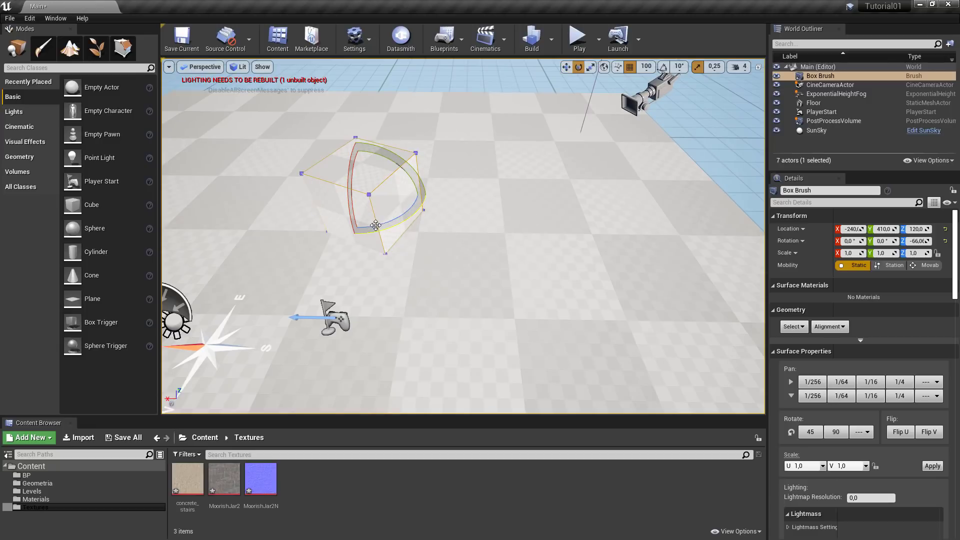
{"action": "left_click_drag", "start_coordinate": [371, 232], "coordinate": [300, 225]}
{"action": "key", "text": "a"}
{"action": "right_click_drag", "start_coordinate": [454, 283], "coordinate": [455, 283]}
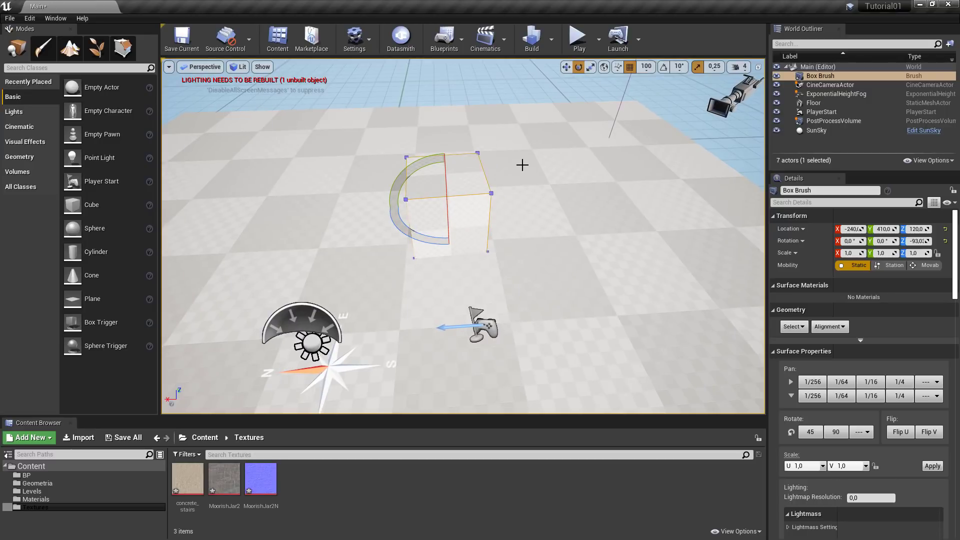
Change the position grid snap size to 5 and back to 10
{"action": "left_click", "coordinate": [646, 66]}
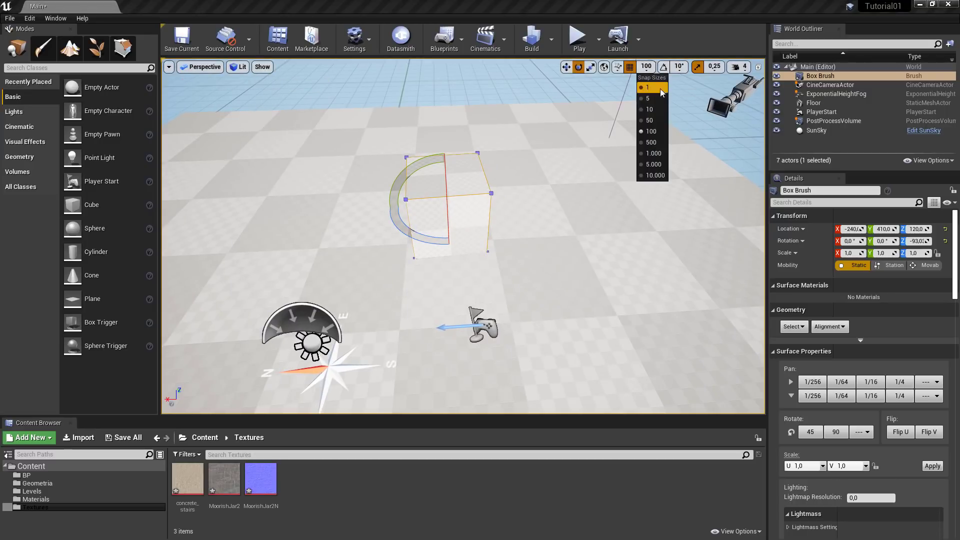
{"action": "left_click", "coordinate": [650, 100]}
{"action": "left_click", "coordinate": [649, 67]}
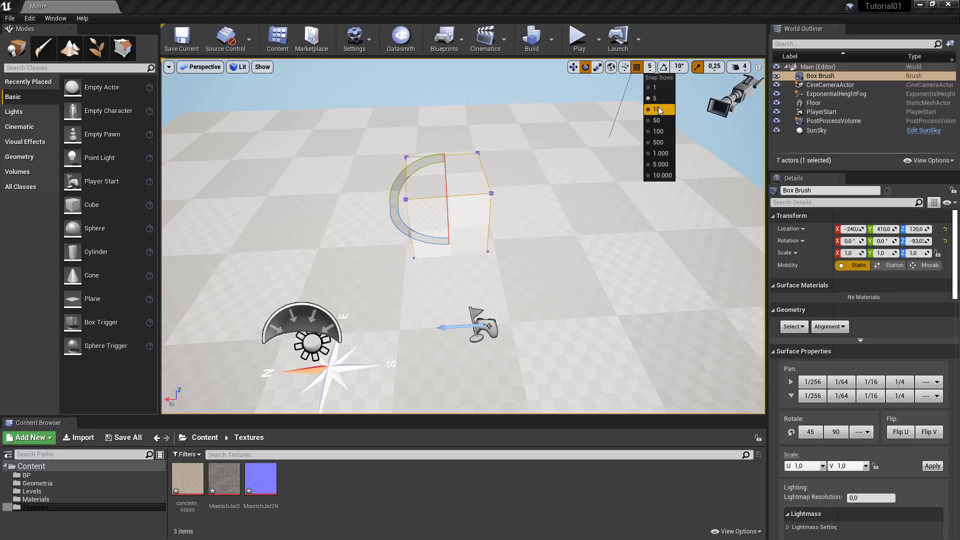
{"action": "left_click", "coordinate": [651, 109]}
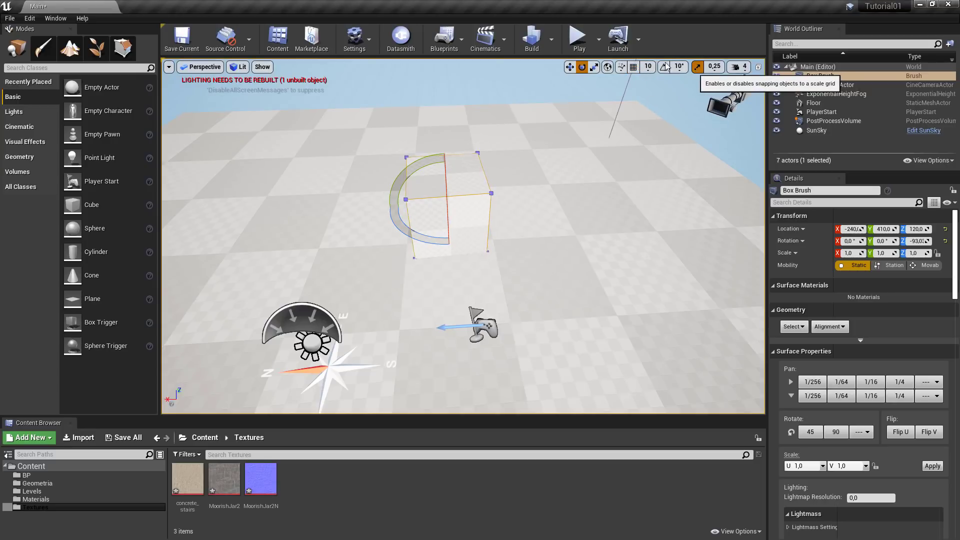
Cycle the Box Brush's transform gizmo repeatedly through the move, rotate and scale modes, ending in scale mode
{"action": "left_click", "coordinate": [569, 67]}
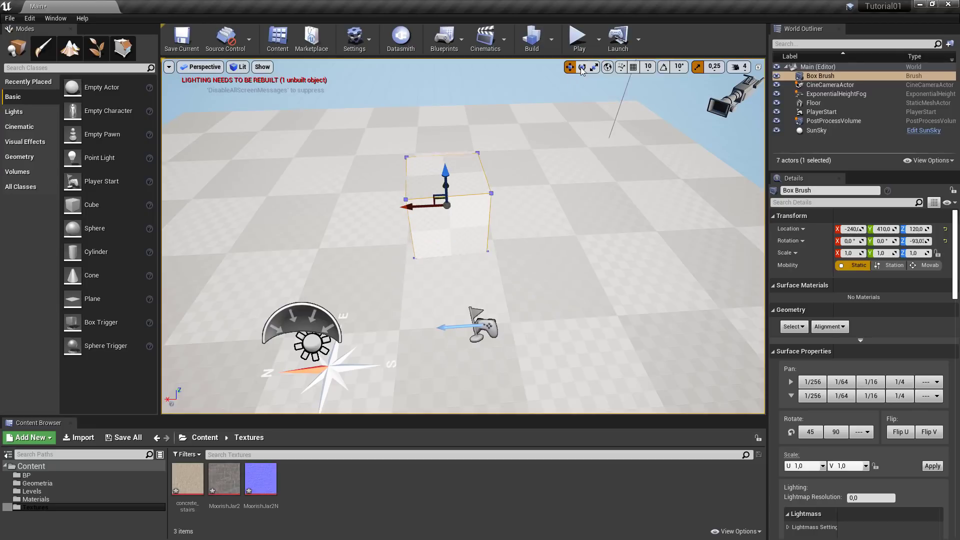
{"action": "left_click", "coordinate": [582, 68]}
{"action": "left_click", "coordinate": [594, 68]}
{"action": "left_click", "coordinate": [582, 69]}
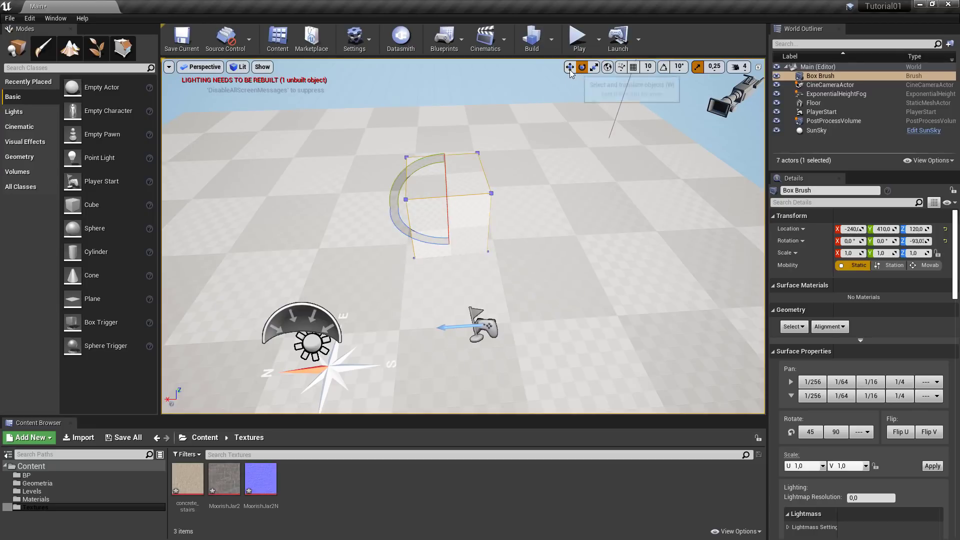
{"action": "left_click", "coordinate": [571, 71]}
{"action": "key", "text": "e"}
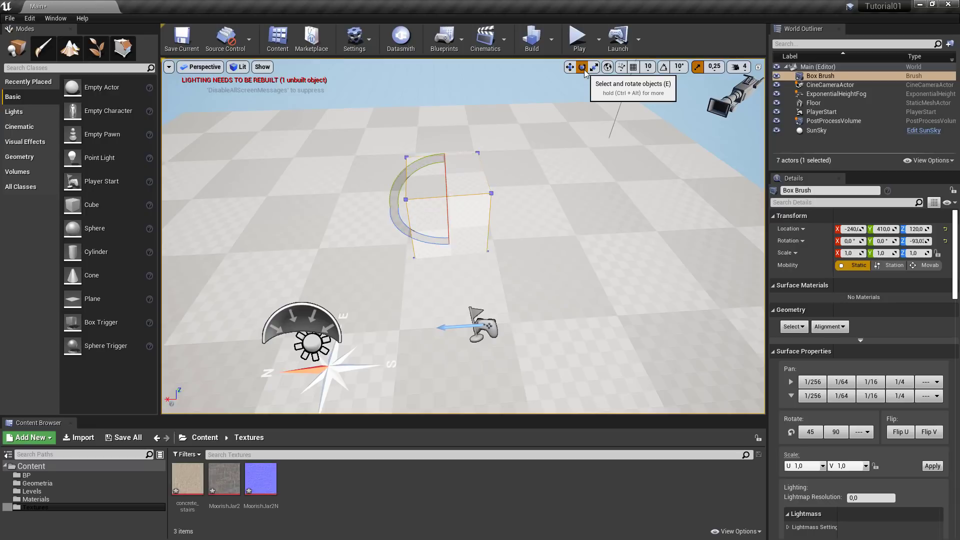
{"action": "key", "text": "r"}
{"action": "key", "text": "w"}
{"action": "key", "text": "e"}
{"action": "key", "text": "w"}
{"action": "key", "text": "e"}
{"action": "key", "text": "space"}
{"action": "key", "text": "space"}
{"action": "key", "text": "space"}
{"action": "key", "text": "space"}
{"action": "key", "text": "space"}
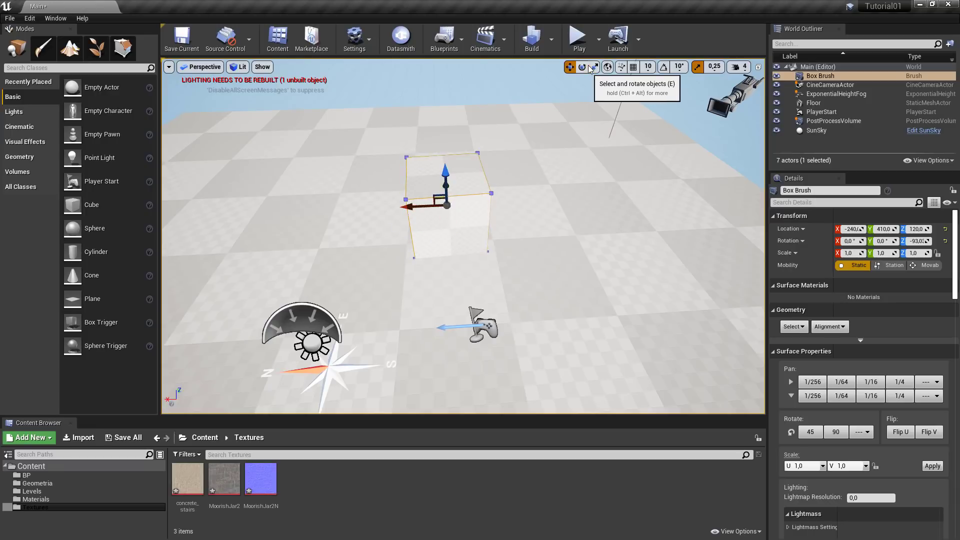
{"action": "key", "text": "r"}
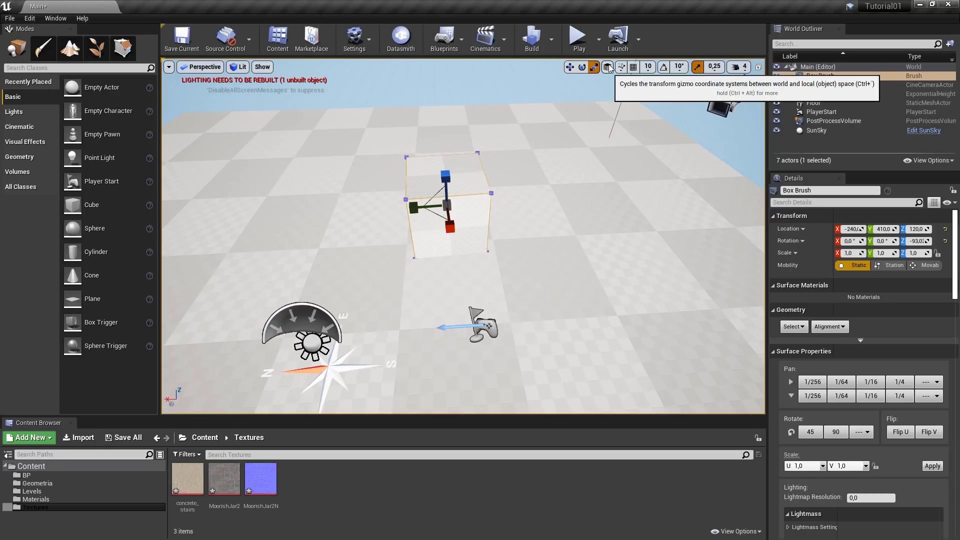
{"action": "key", "text": "w"}
{"action": "key", "text": "r"}
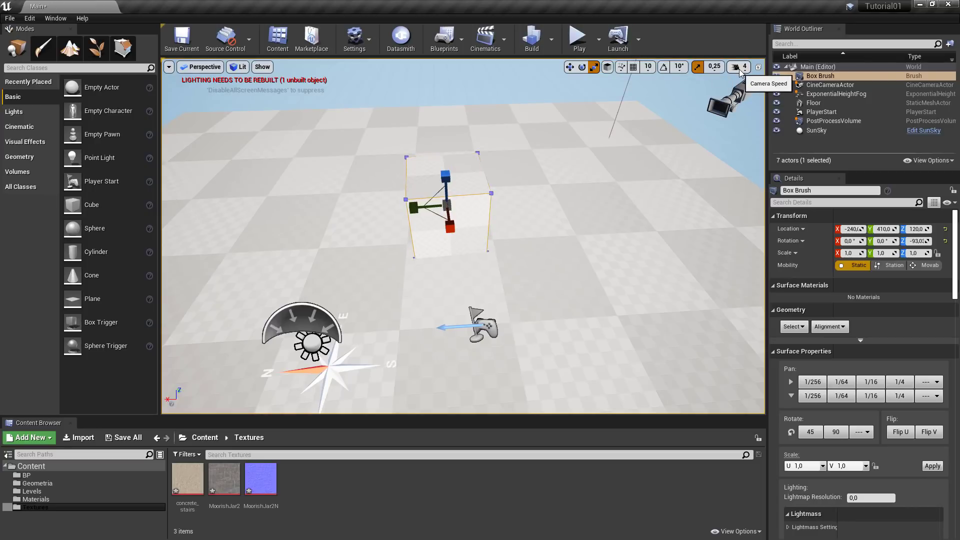
Reduce the viewport camera speed to 1 and try flying around the Box Brush at that speed
{"action": "mouse_move", "coordinate": [741, 95]}
{"action": "right_mouse_down"}
{"action": "mouse_move", "coordinate": [720, 100]}
{"action": "mouse_move", "coordinate": [750, 103]}
{"action": "mouse_move", "coordinate": [736, 100]}
{"action": "mouse_move", "coordinate": [750, 90]}
{"action": "mouse_move", "coordinate": [700, 107]}
{"action": "mouse_move", "coordinate": [655, 100]}
{"action": "mouse_move", "coordinate": [696, 169]}
{"action": "right_mouse_up"}
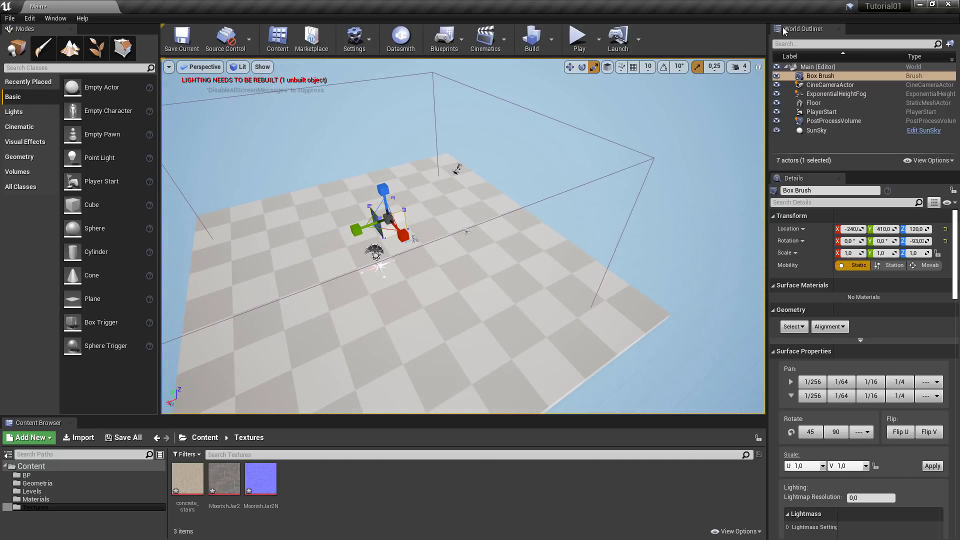
{"action": "mouse_move", "coordinate": [650, 125]}
{"action": "right_mouse_down"}
{"action": "mouse_move", "coordinate": [630, 103]}
{"action": "mouse_move", "coordinate": [640, 120]}
{"action": "mouse_move", "coordinate": [661, 95]}
{"action": "mouse_move", "coordinate": [676, 100]}
{"action": "mouse_move", "coordinate": [687, 163]}
{"action": "mouse_move", "coordinate": [675, 172]}
{"action": "right_mouse_up"}
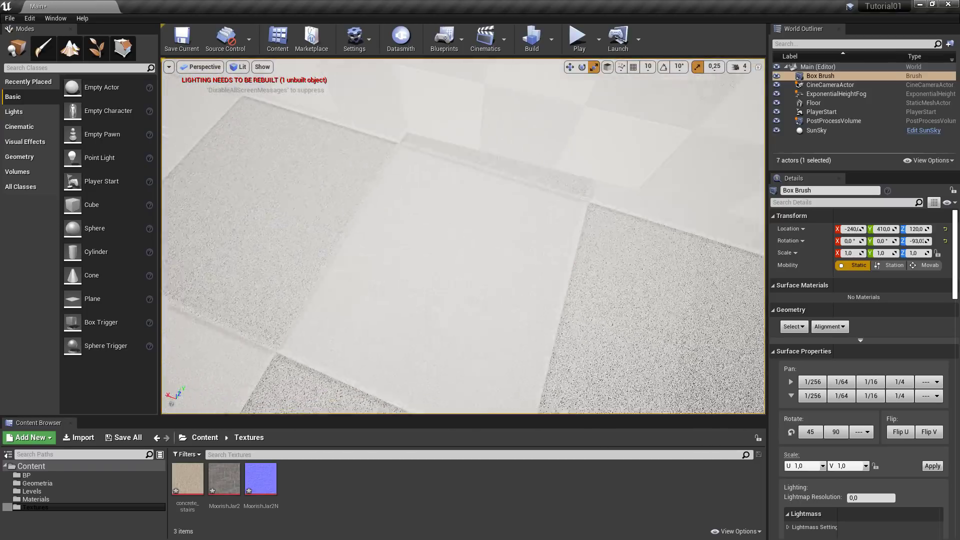
{"action": "mouse_move", "coordinate": [454, 210]}
{"action": "right_mouse_down"}
{"action": "mouse_move", "coordinate": [445, 207]}
{"action": "mouse_move", "coordinate": [454, 210]}
{"action": "right_mouse_up"}
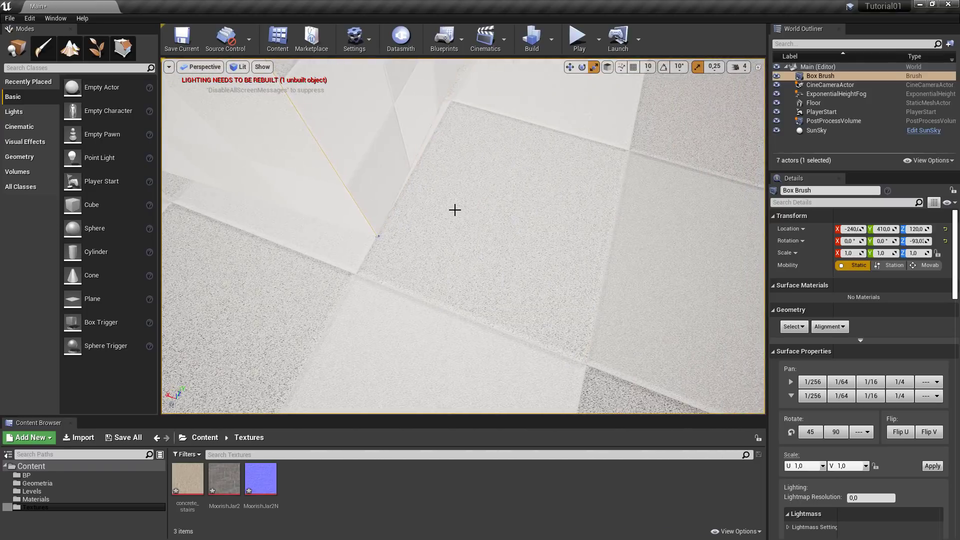
{"action": "left_click", "coordinate": [739, 67]}
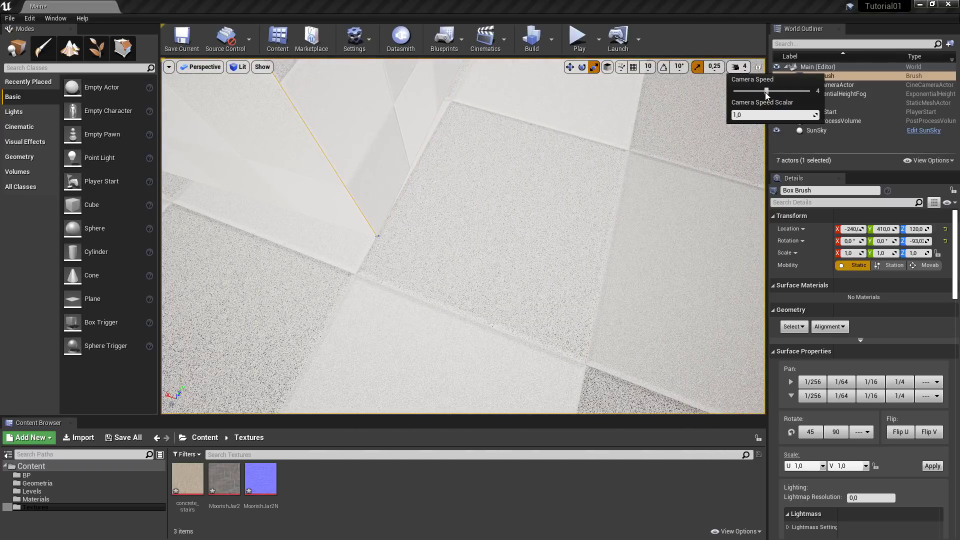
{"action": "left_click_drag", "start_coordinate": [764, 91], "coordinate": [752, 91]}
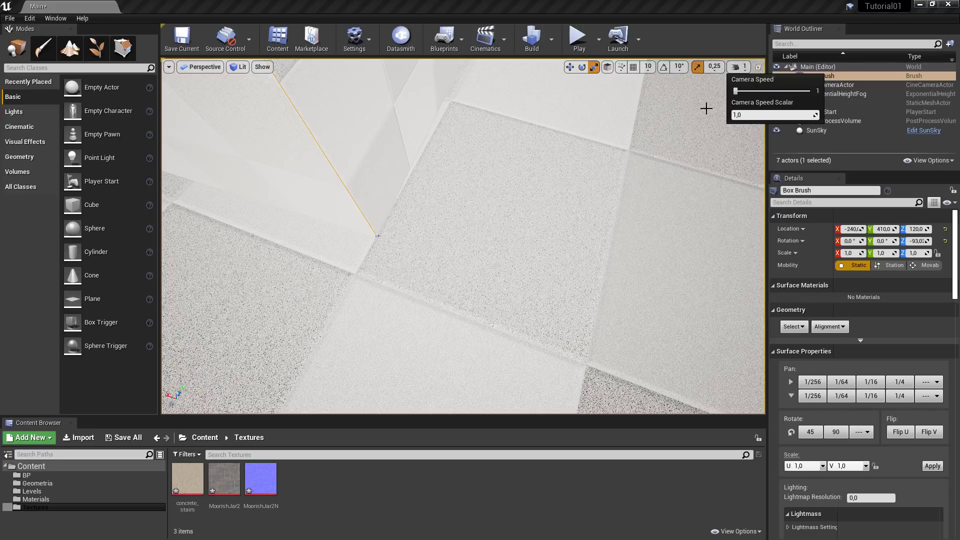
{"action": "right_click", "coordinate": [529, 176]}
{"action": "right_click_drag", "start_coordinate": [492, 200], "coordinate": [471, 150]}
{"action": "key", "text": "a"}
{"action": "key", "text": "s"}
Set the viewport camera speed to 3 and try flying backward at that speed
{"action": "left_click", "coordinate": [736, 67]}
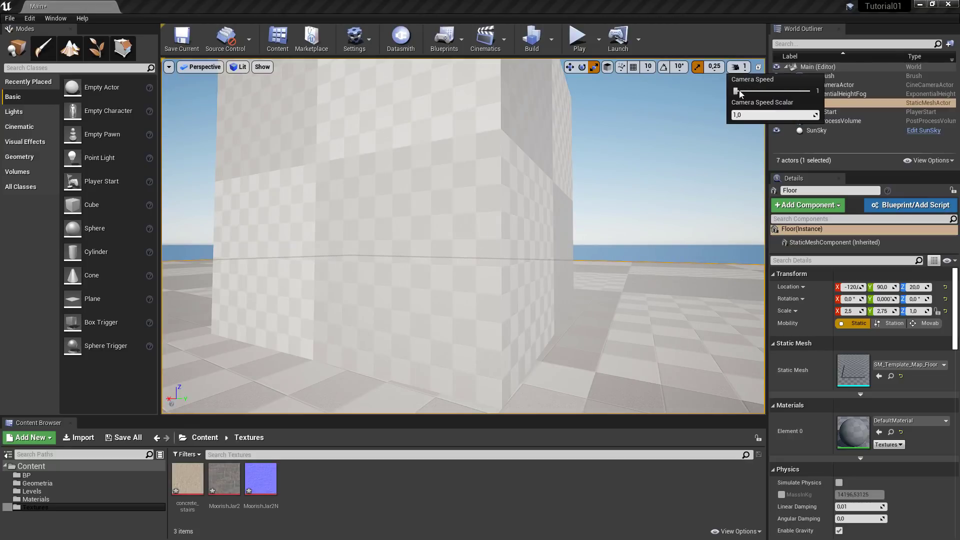
{"action": "left_click_drag", "start_coordinate": [736, 91], "coordinate": [775, 91]}
{"action": "right_click_drag", "start_coordinate": [628, 258], "coordinate": [626, 295]}
{"action": "key", "text": "s"}
Select a side face of the Box Brush and focus the viewport on the brush
{"action": "left_click", "coordinate": [553, 225]}
{"action": "mouse_move", "coordinate": [553, 225]}
{"action": "right_mouse_down"}
{"action": "mouse_move", "coordinate": [480, 228]}
{"action": "mouse_move", "coordinate": [570, 252]}
{"action": "mouse_move", "coordinate": [675, 247]}
{"action": "right_mouse_up"}
{"action": "key", "text": "a"}
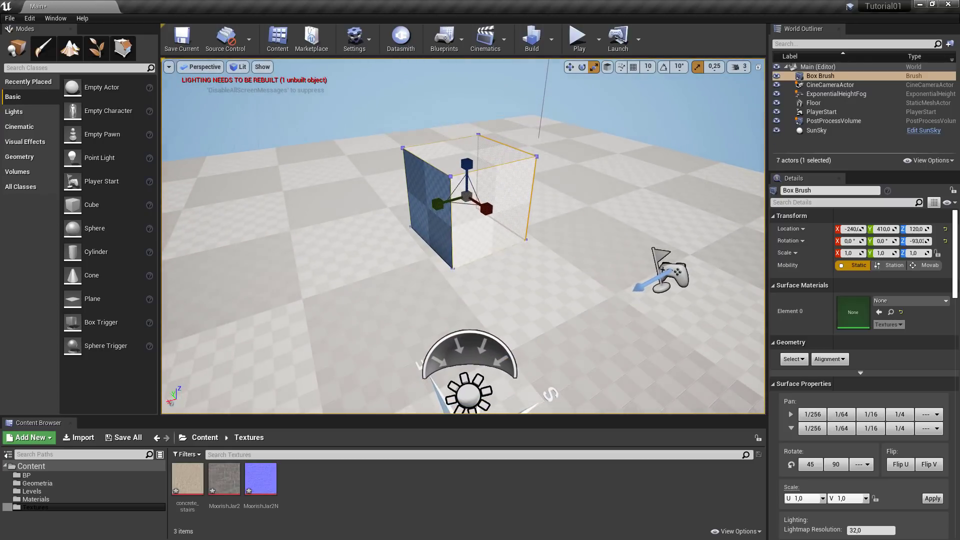
{"action": "key", "text": "f"}
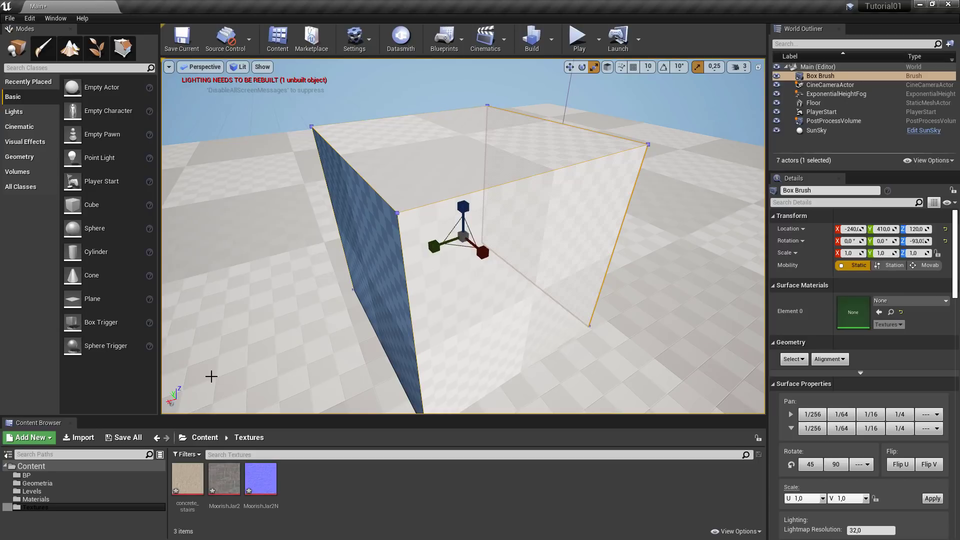
Select actors in the scene and focus the viewport on the Floor, on the PlayerStart, and on the Floor again
{"action": "left_click", "coordinate": [234, 302]}
{"action": "key", "text": "f"}
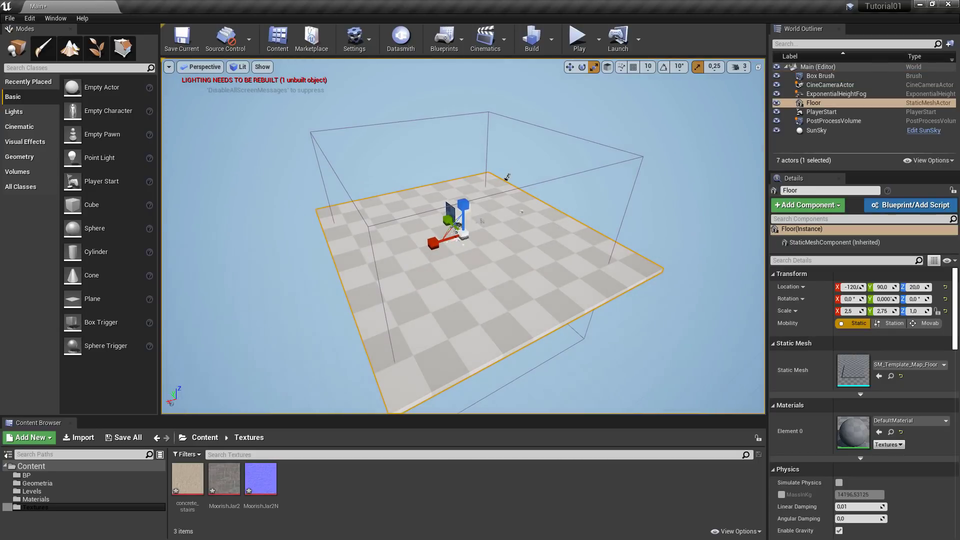
{"action": "right_click_drag", "start_coordinate": [746, 221], "coordinate": [718, 239]}
{"action": "left_click", "coordinate": [746, 220]}
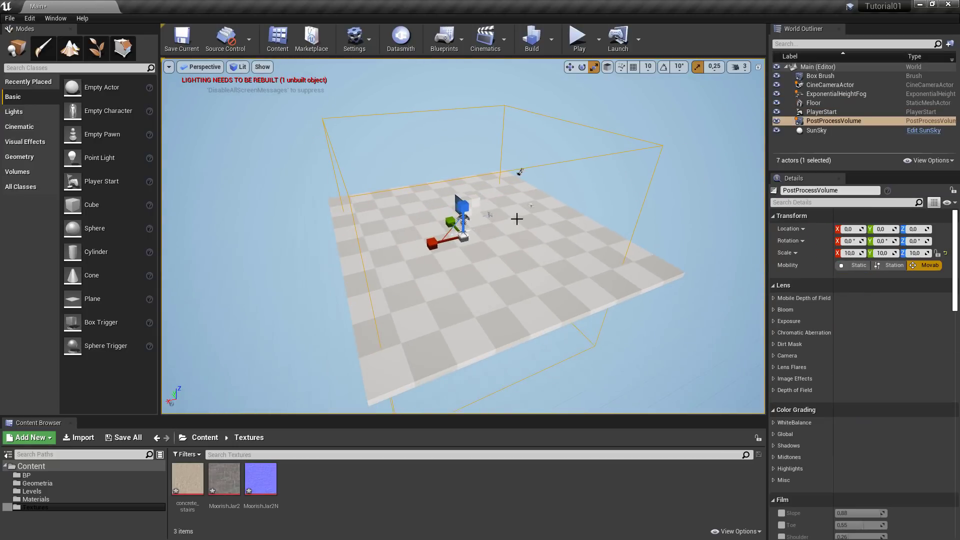
{"action": "left_click", "coordinate": [491, 217]}
{"action": "key", "text": "f"}
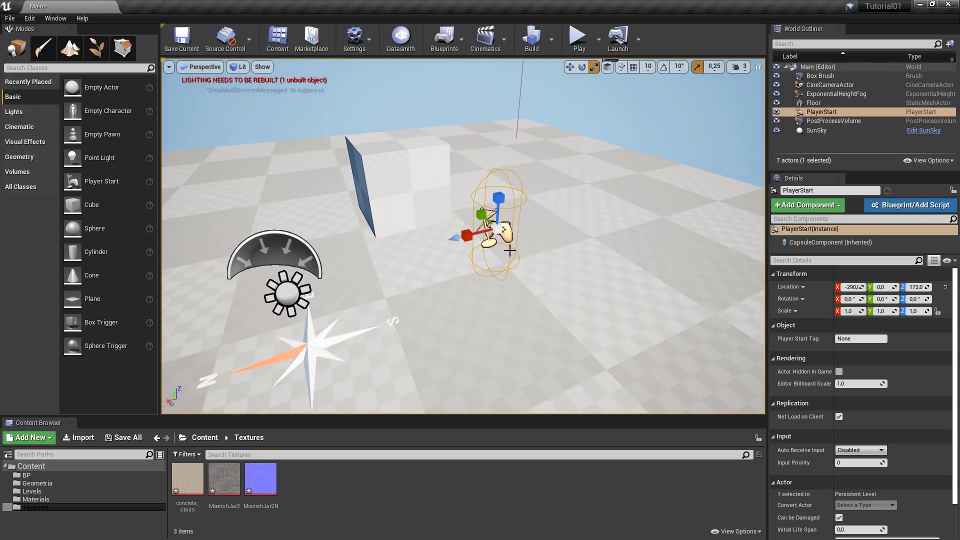
{"action": "left_click", "coordinate": [321, 328]}
{"action": "key", "text": "f"}
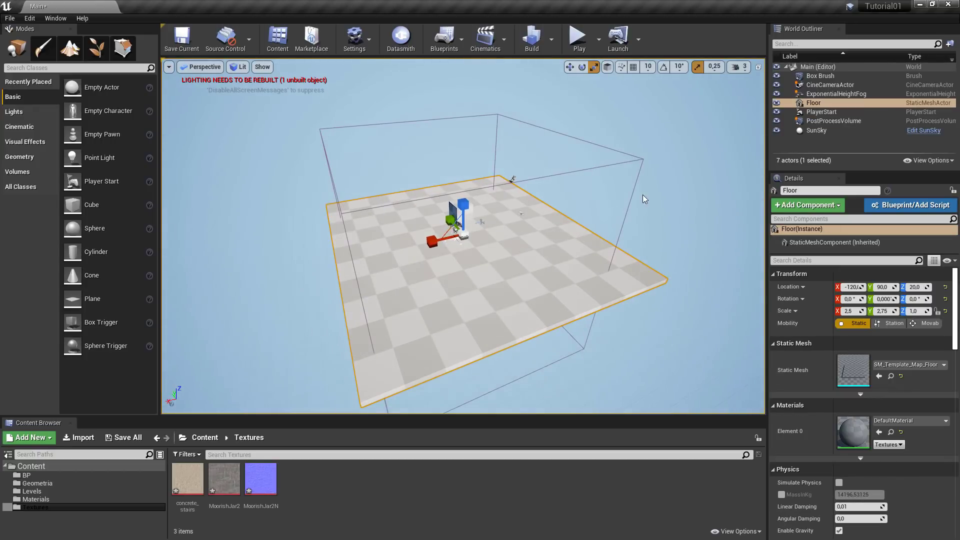
Deselect the Floor and enlarge the World Outliner's height by shrinking the Details area
{"action": "left_click", "coordinate": [644, 199]}
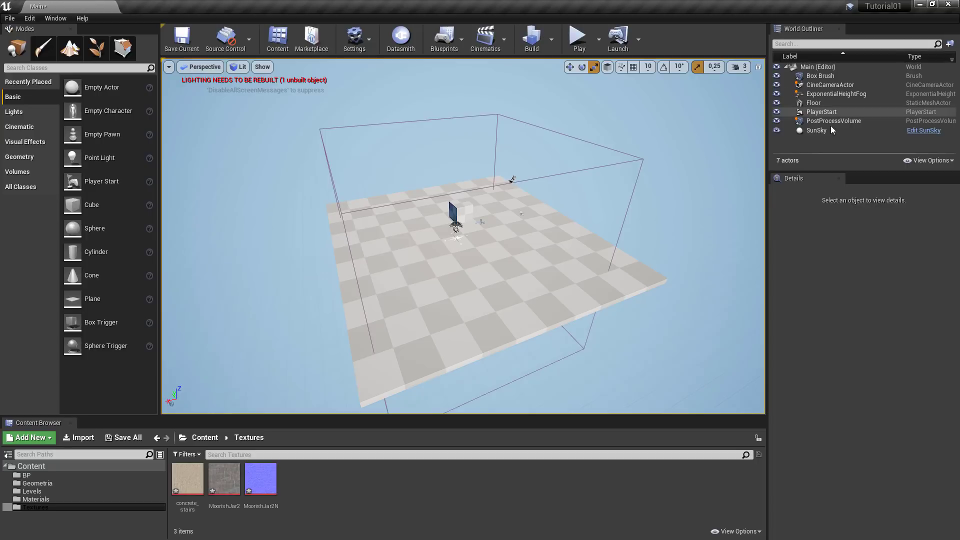
{"action": "left_click_drag", "start_coordinate": [846, 170], "coordinate": [851, 361]}
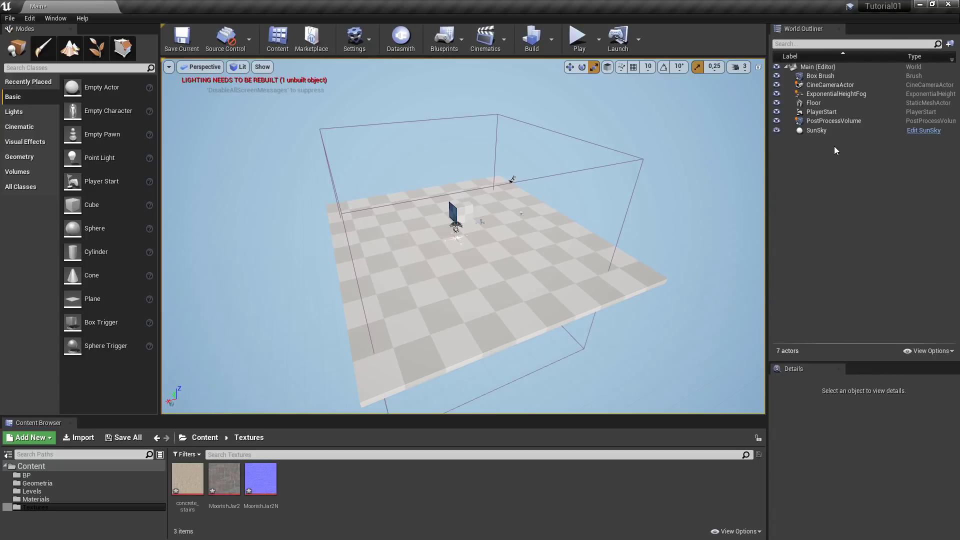
Select the CineCameraActor from the World Outliner's actor list and focus the viewport on it
{"action": "left_click", "coordinate": [817, 86]}
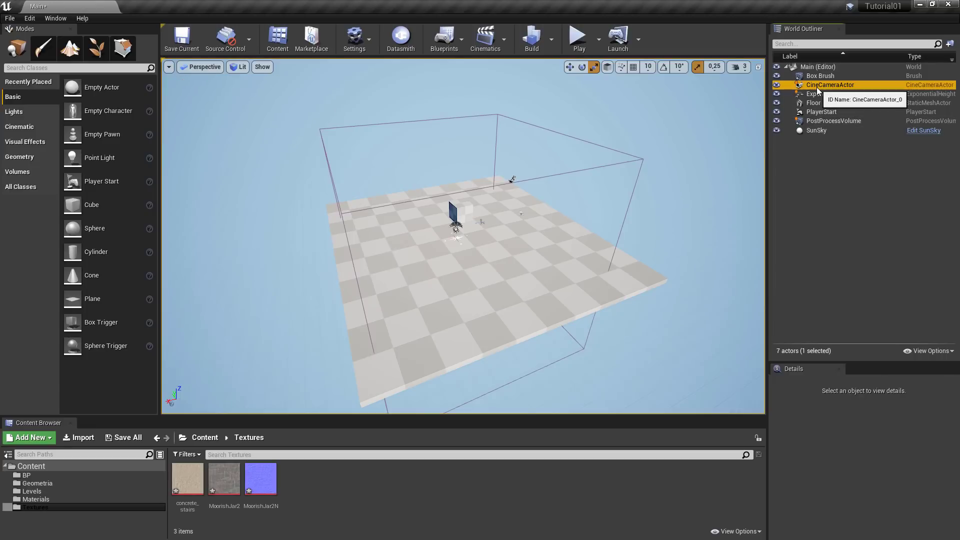
{"action": "key", "text": "f"}
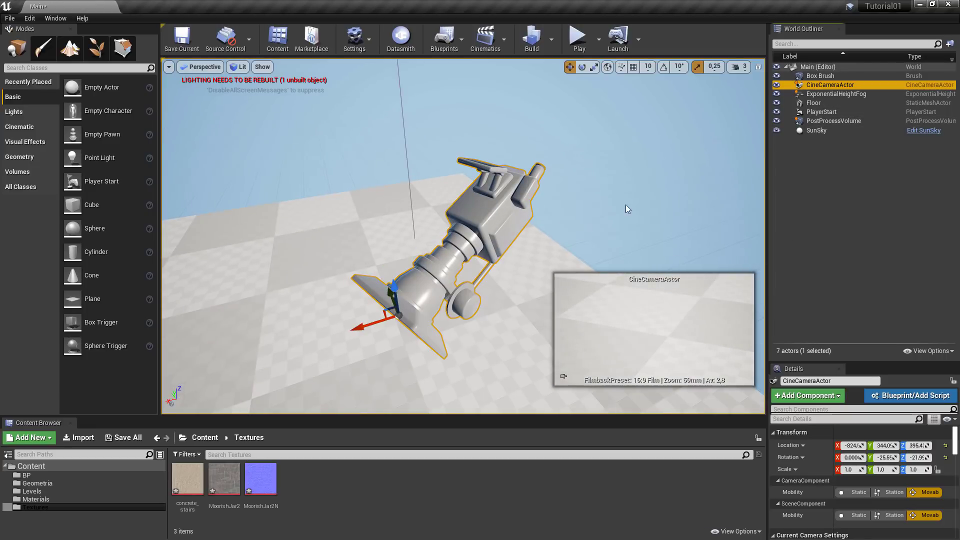
{"action": "right_click_drag", "start_coordinate": [626, 205], "coordinate": [540, 212]}
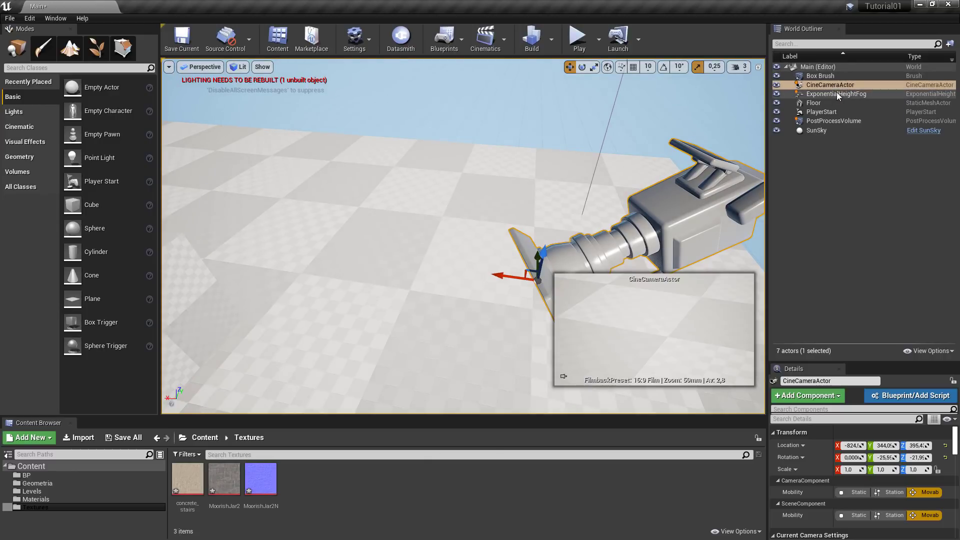
Select the Box Brush from the World Outliner's actor list and focus the viewport on it
{"action": "right_click_drag", "start_coordinate": [684, 172], "coordinate": [540, 195]}
{"action": "scroll", "coordinate": [584, 159], "scroll_direction": "up", "scroll_amount": 6}
{"action": "right_click_drag", "start_coordinate": [600, 146], "coordinate": [613, 145]}
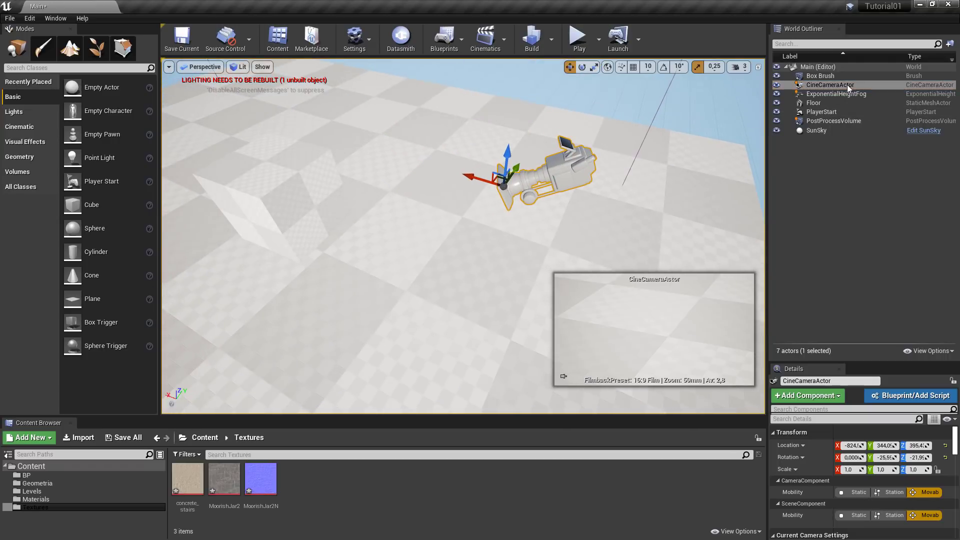
{"action": "double_click", "coordinate": [816, 79]}
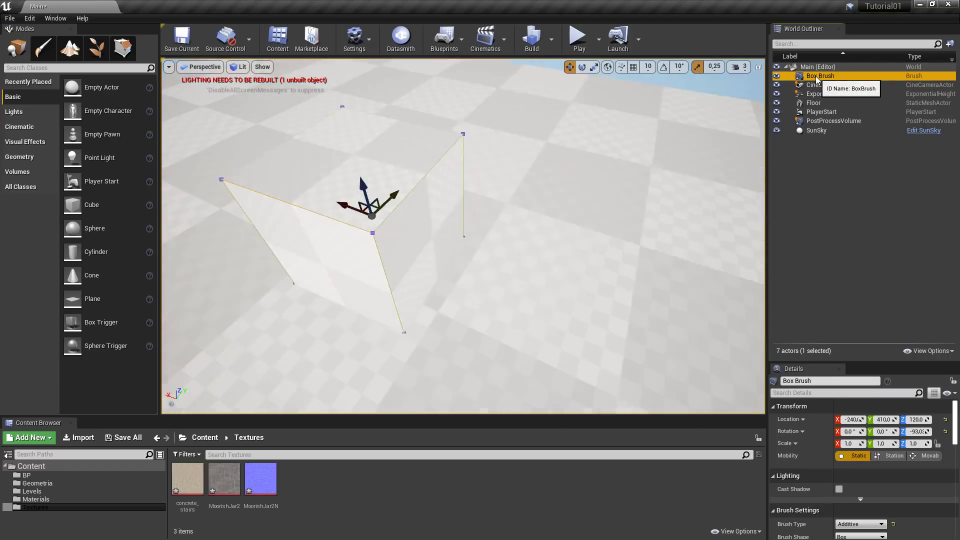
{"action": "mouse_move", "coordinate": [635, 189]}
{"action": "right_mouse_down"}
{"action": "mouse_move", "coordinate": [647, 171]}
{"action": "mouse_move", "coordinate": [677, 166]}
{"action": "right_mouse_up"}
{"action": "key", "text": "s"}
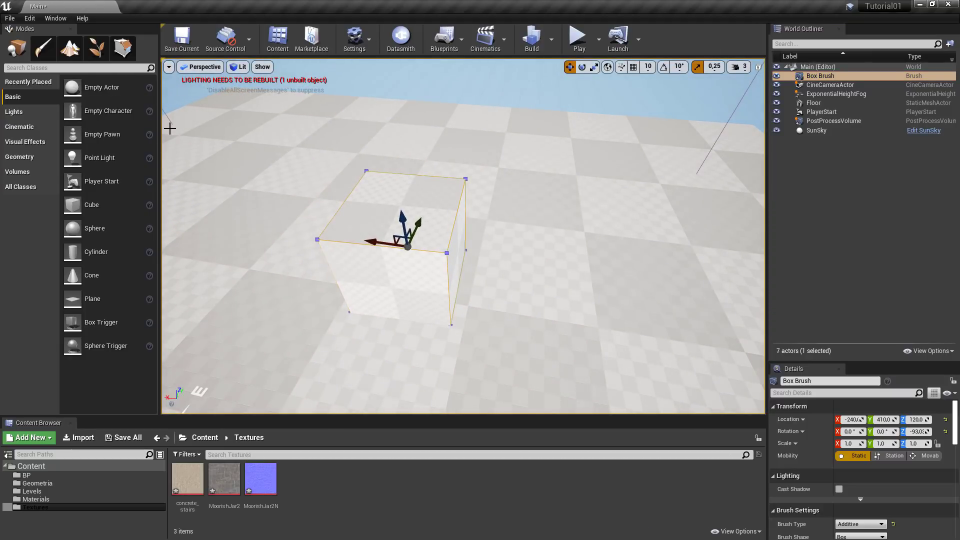
Show the four-view layout, restore the single Perspective viewport and fly back until the Box Brush and PlayerStart are in view
{"action": "left_click", "coordinate": [759, 68]}
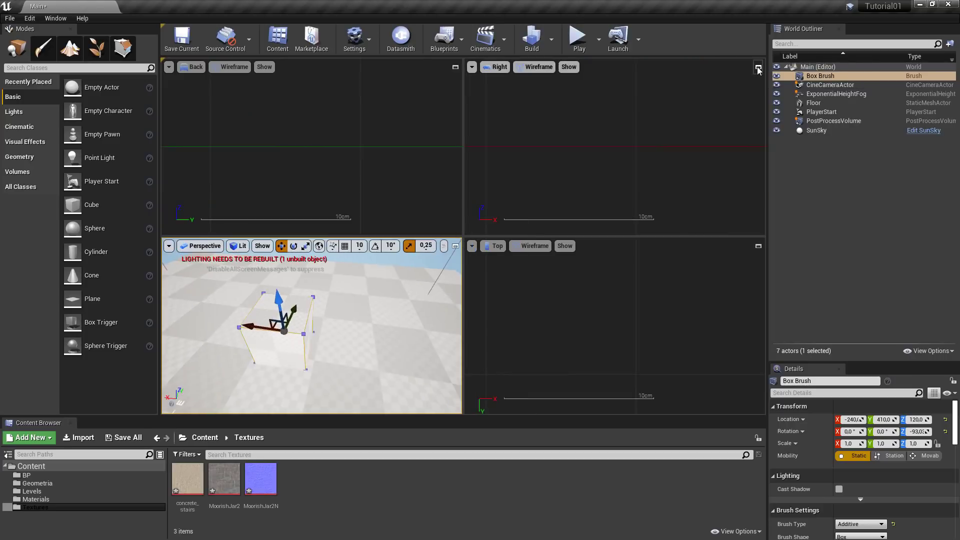
{"action": "left_click", "coordinate": [455, 247]}
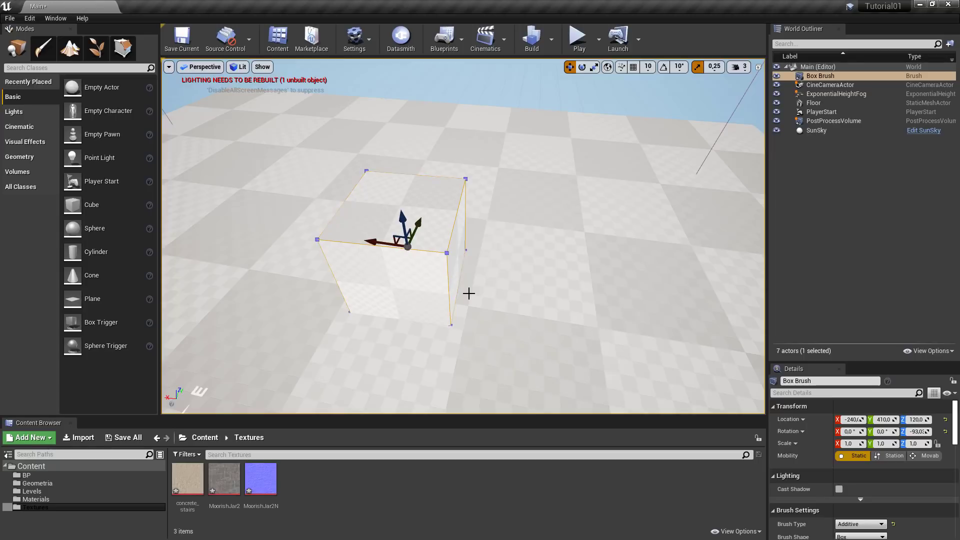
{"action": "right_click_drag", "start_coordinate": [469, 293], "coordinate": [549, 263]}
{"action": "key", "text": "s"}
{"action": "key", "text": "d"}
{"action": "key", "text": "w"}
{"action": "key", "text": "a"}
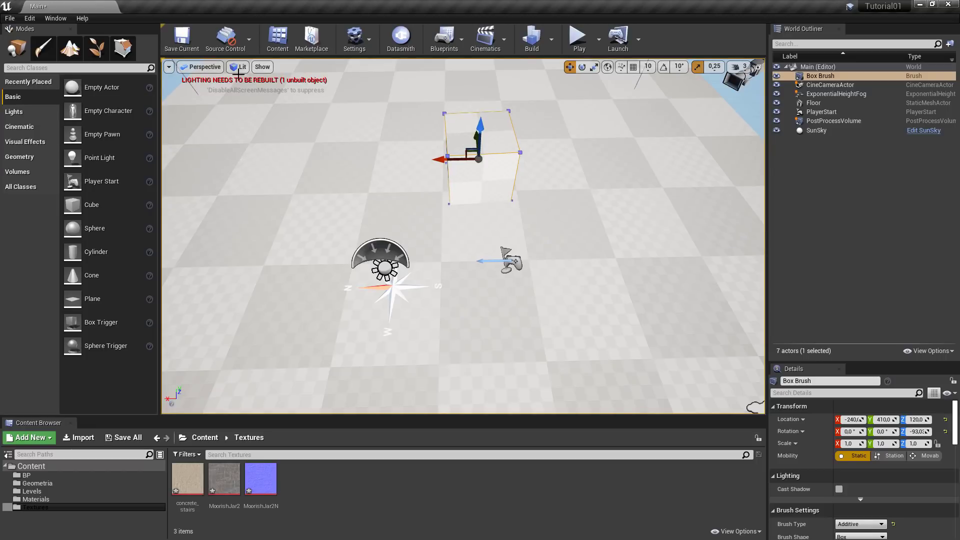
Switch the viewport to the orthographic Top view and frame the whole Floor
{"action": "left_click", "coordinate": [185, 68]}
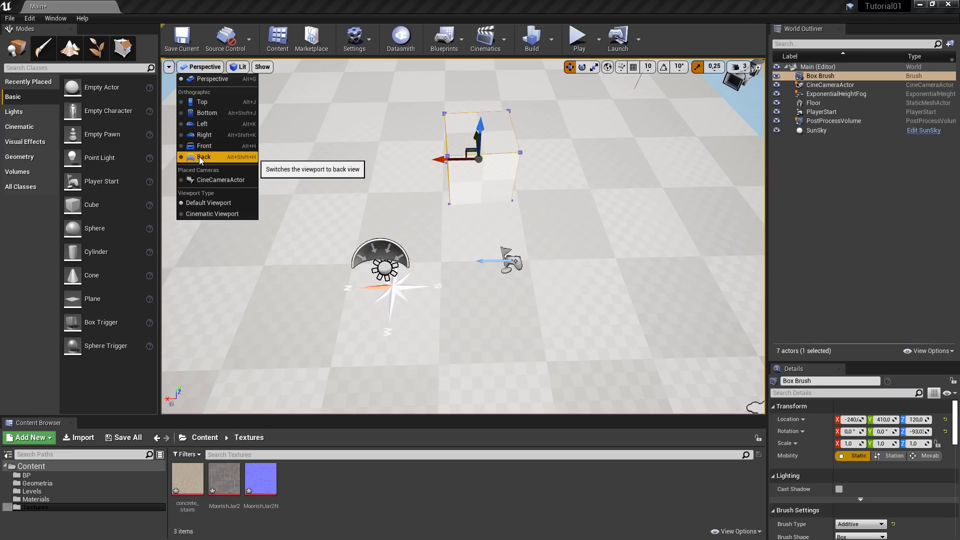
{"action": "left_click", "coordinate": [203, 102]}
{"action": "scroll", "coordinate": [439, 250], "scroll_direction": "down", "scroll_amount": 15}
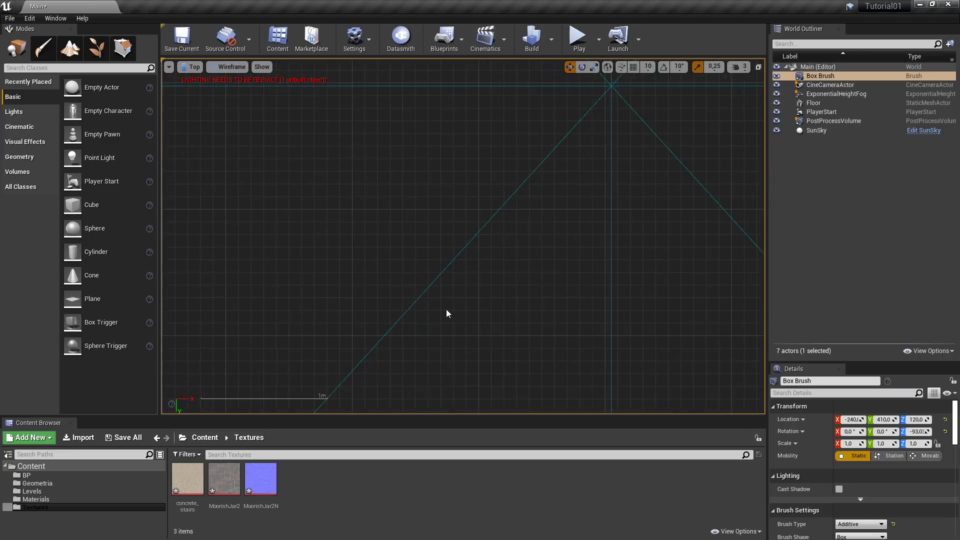
{"action": "scroll", "coordinate": [501, 342], "scroll_direction": "down", "scroll_amount": 2}
{"action": "right_click_drag", "start_coordinate": [500, 342], "coordinate": [467, 262]}
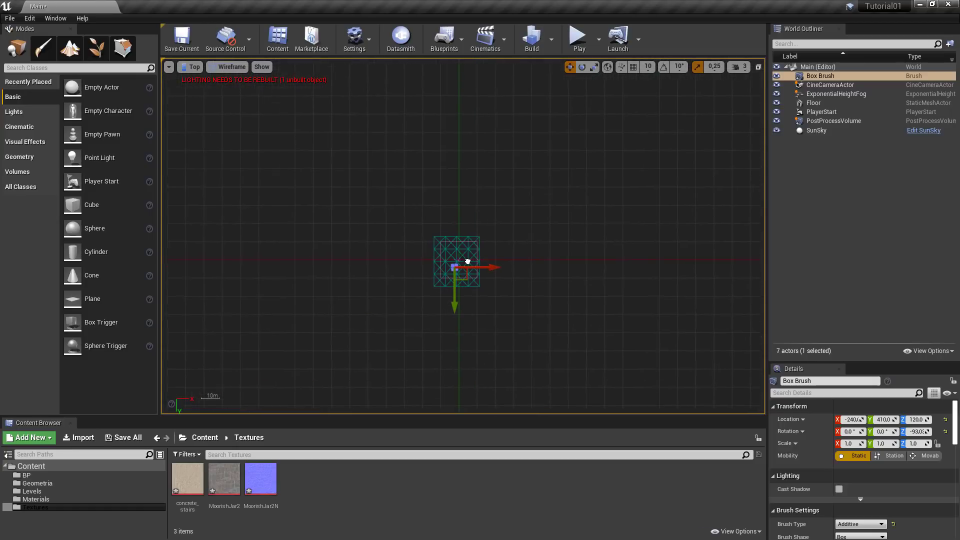
{"action": "scroll", "coordinate": [456, 275], "scroll_direction": "up", "scroll_amount": 10}
Switch the viewport to the orthographic Left view and frame the Box Brush and Floor
{"action": "left_click", "coordinate": [189, 72]}
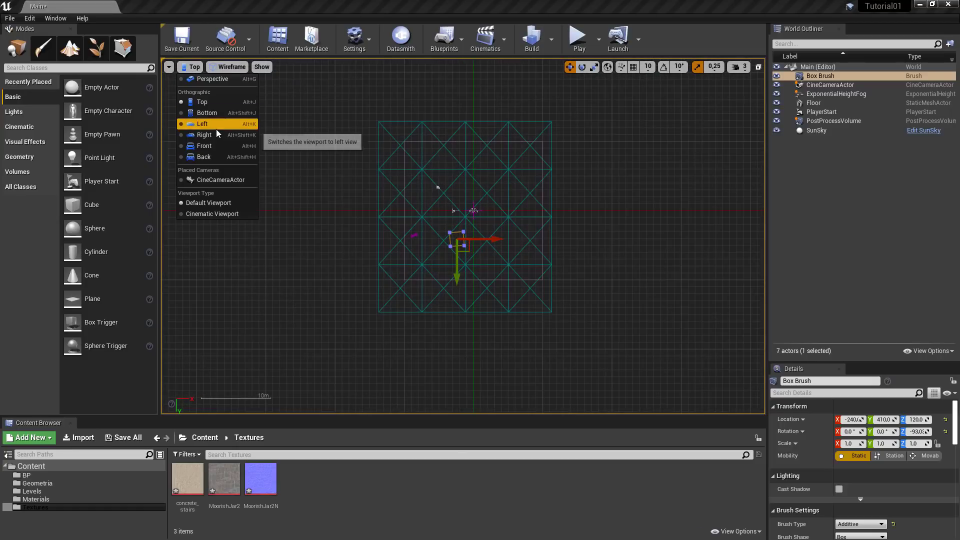
{"action": "left_click", "coordinate": [202, 124]}
{"action": "scroll", "coordinate": [468, 203], "scroll_direction": "up", "scroll_amount": 5}
{"action": "right_click_drag", "start_coordinate": [467, 203], "coordinate": [493, 265]}
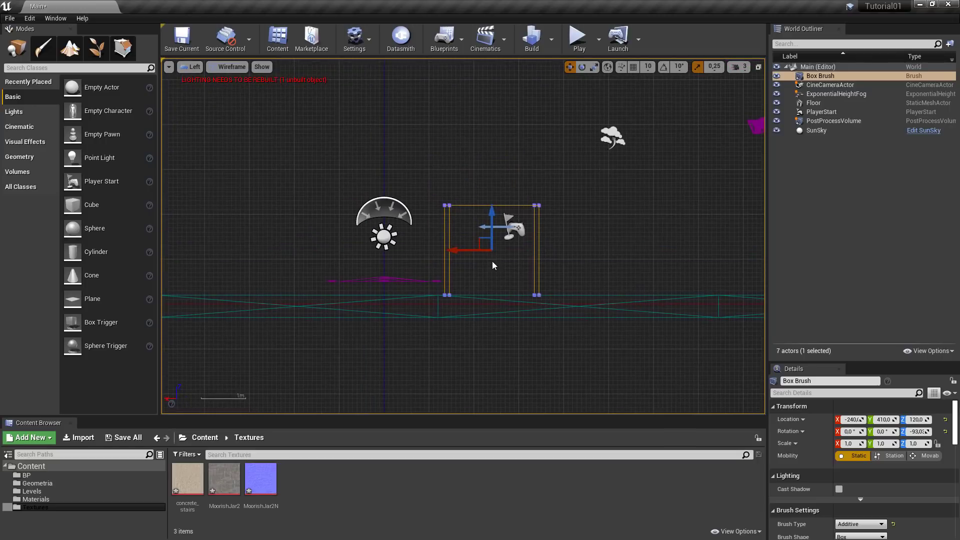
{"action": "scroll", "coordinate": [455, 265], "scroll_direction": "down", "scroll_amount": 4}
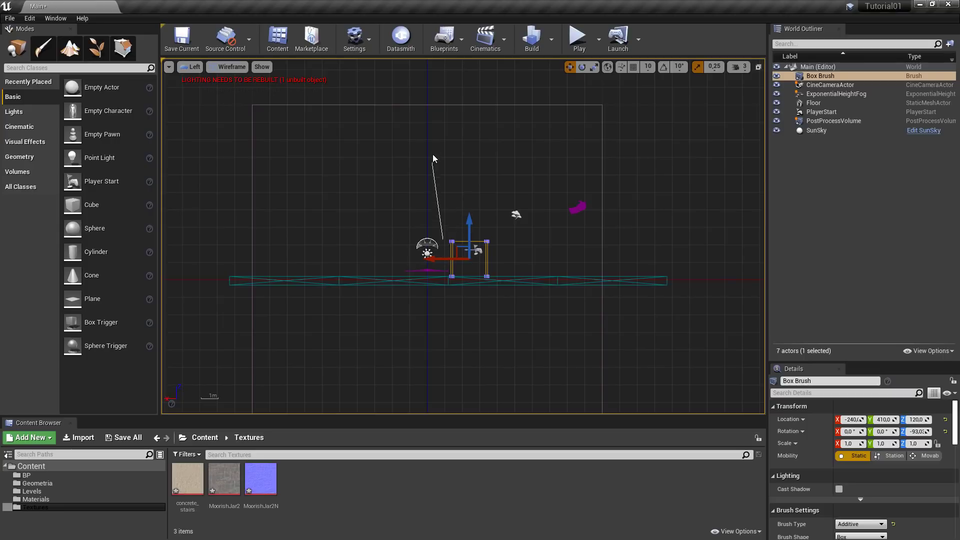
Cycle the viewport through the Top, Back, Front and Right orthographic views using the quick view-switch gesture
{"action": "middle_click_drag", "start_coordinate": [433, 158], "coordinate": [444, 139]}
{"action": "middle_click_drag", "start_coordinate": [444, 134], "coordinate": [443, 134], "text": "ctrl"}
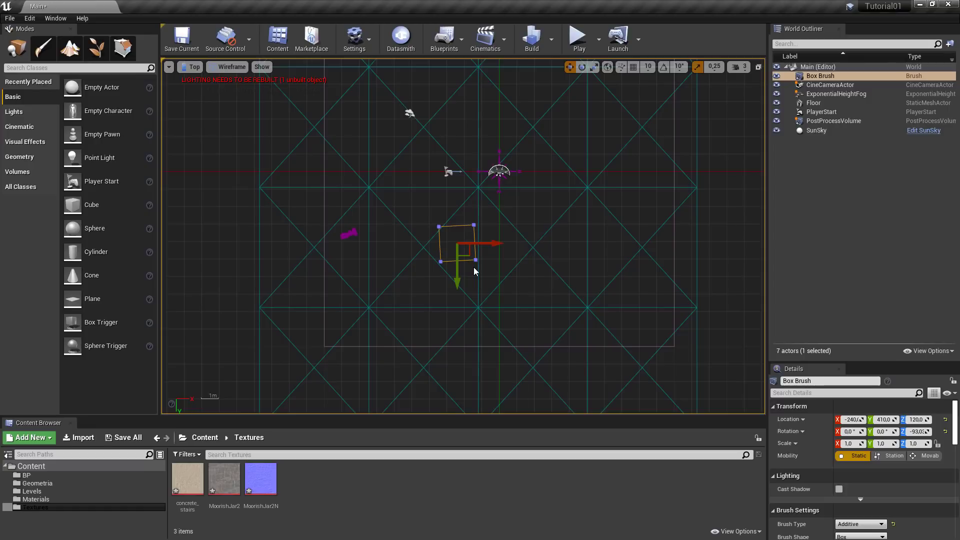
{"action": "middle_click_drag", "start_coordinate": [473, 267], "coordinate": [476, 118], "text": "ctrl"}
{"action": "scroll", "coordinate": [476, 118], "scroll_direction": "up", "scroll_amount": 1}
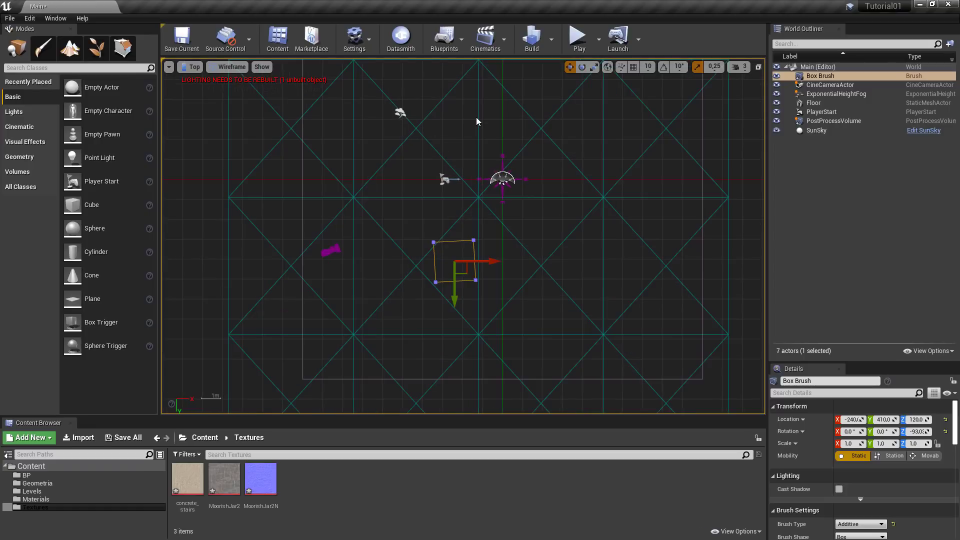
{"action": "middle_click_drag", "start_coordinate": [534, 167], "coordinate": [410, 164], "text": "ctrl"}
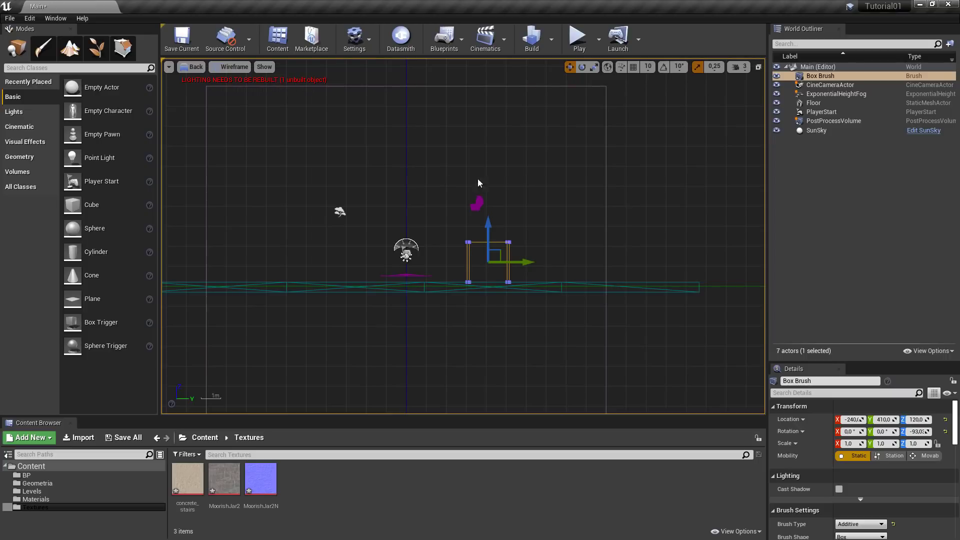
{"action": "middle_click_drag", "start_coordinate": [485, 178], "coordinate": [543, 175], "text": "ctrl"}
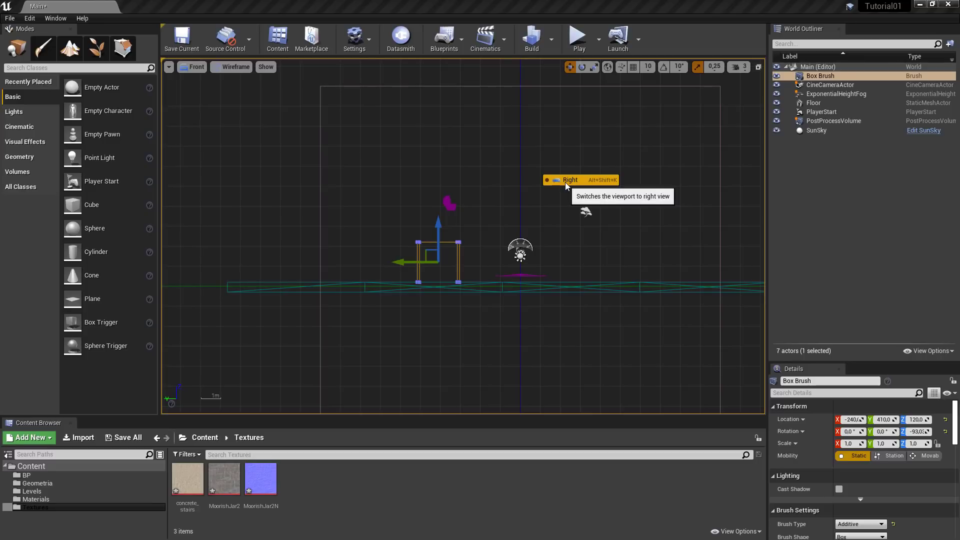
{"action": "left_click", "coordinate": [565, 181]}
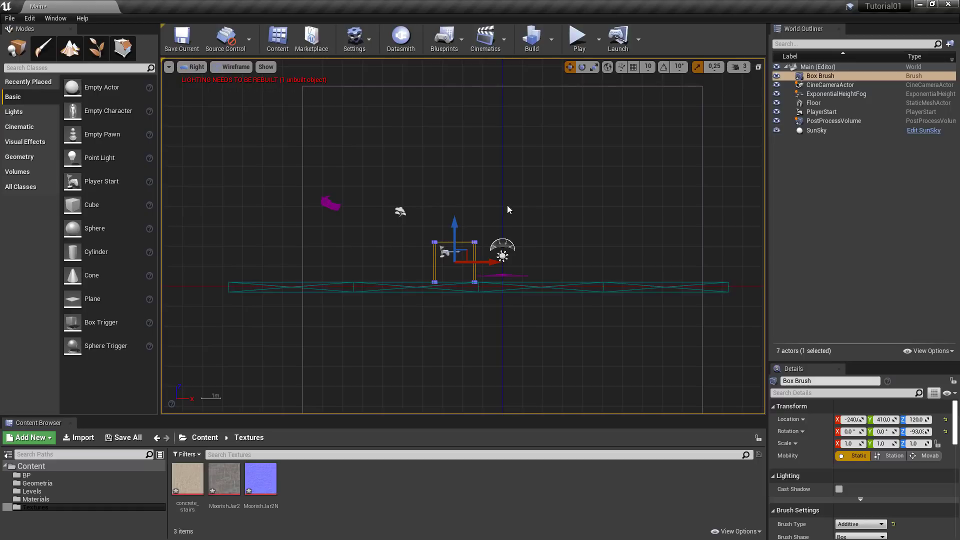
Return to the Perspective view and practise switching between view directions with the quick gesture, ending in Perspective
{"action": "middle_click_drag", "start_coordinate": [422, 157], "coordinate": [552, 258], "text": "ctrl"}
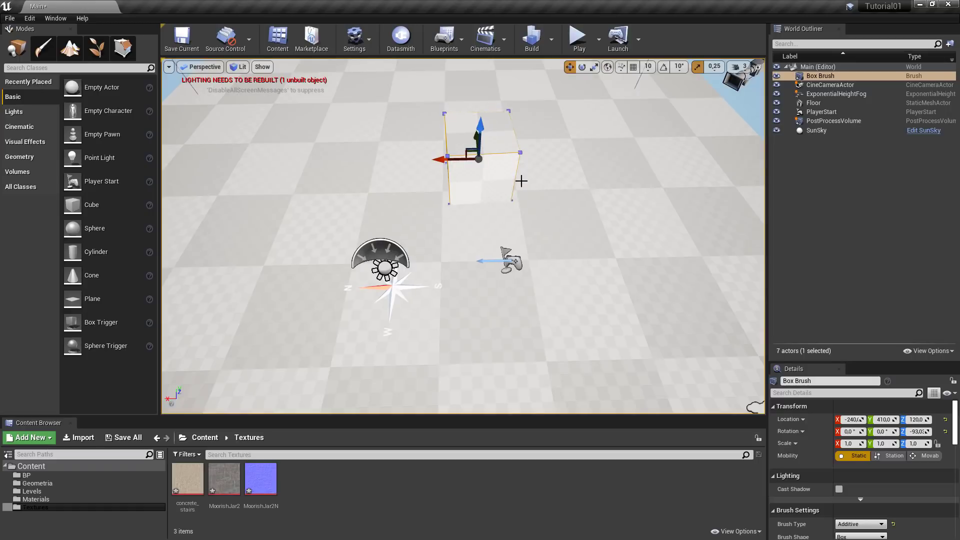
{"action": "middle_click_drag", "start_coordinate": [436, 250], "coordinate": [263, 204], "text": "ctrl"}
{"action": "middle_click_drag", "start_coordinate": [451, 228], "coordinate": [587, 345], "text": "ctrl"}
{"action": "middle_click_drag", "start_coordinate": [505, 235], "coordinate": [345, 213], "text": "ctrl"}
{"action": "middle_click_drag", "start_coordinate": [481, 221], "coordinate": [464, 122], "text": "ctrl"}
{"action": "middle_click_drag", "start_coordinate": [495, 147], "coordinate": [555, 323], "text": "ctrl"}
{"action": "middle_click_drag", "start_coordinate": [286, 255], "coordinate": [295, 170], "text": "ctrl"}
{"action": "middle_click_drag", "start_coordinate": [463, 180], "coordinate": [525, 277], "text": "ctrl"}
{"action": "middle_click_drag", "start_coordinate": [486, 167], "coordinate": [483, 143], "text": "ctrl"}
{"action": "middle_click_drag", "start_coordinate": [482, 194], "coordinate": [596, 204], "text": "ctrl"}
{"action": "middle_click_drag", "start_coordinate": [529, 283], "coordinate": [572, 327], "text": "ctrl"}
{"action": "mouse_move", "coordinate": [476, 197]}
{"action": "right_mouse_down"}
{"action": "mouse_move", "coordinate": [520, 197]}
{"action": "mouse_move", "coordinate": [467, 180]}
{"action": "right_mouse_up"}
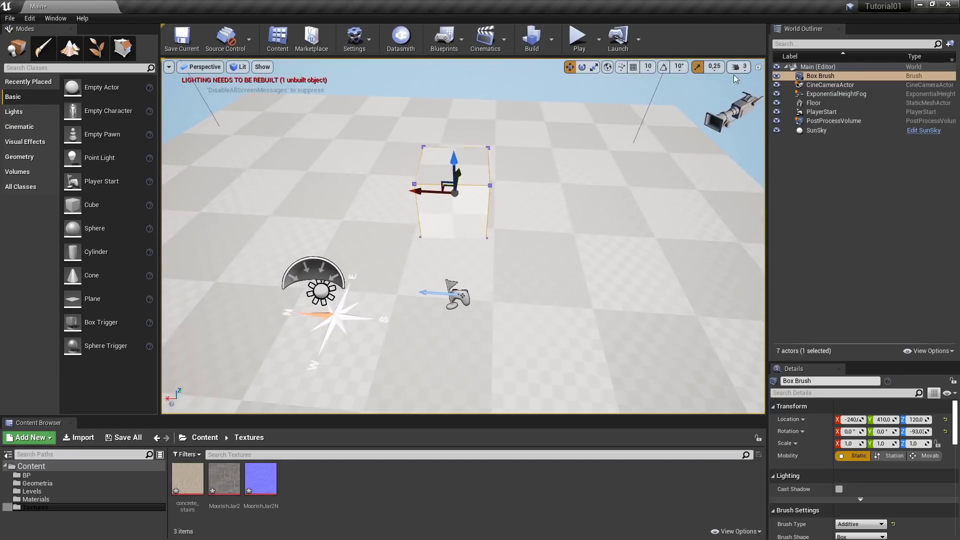
Set the viewport camera speed to 4, select the Floor and fly around the scene
{"action": "left_click", "coordinate": [739, 70]}
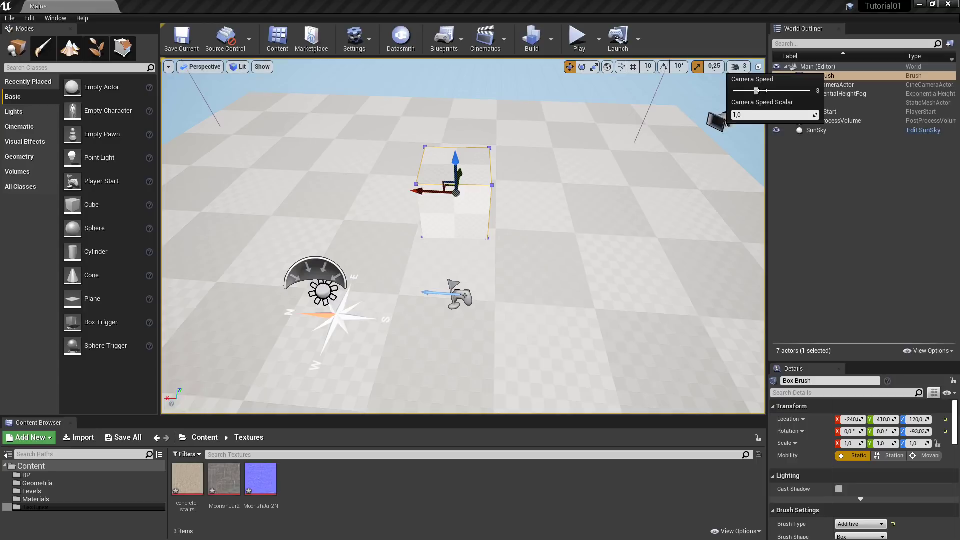
{"action": "left_click", "coordinate": [644, 199]}
{"action": "key", "text": "a"}
{"action": "mouse_move", "coordinate": [643, 199]}
{"action": "right_mouse_down"}
{"action": "mouse_move", "coordinate": [670, 200]}
{"action": "mouse_move", "coordinate": [635, 194]}
{"action": "right_mouse_up"}
{"action": "key", "text": "d"}
{"action": "key", "text": "a"}
{"action": "right_click_drag", "start_coordinate": [285, 106], "coordinate": [305, 106]}
{"action": "key", "text": "w"}
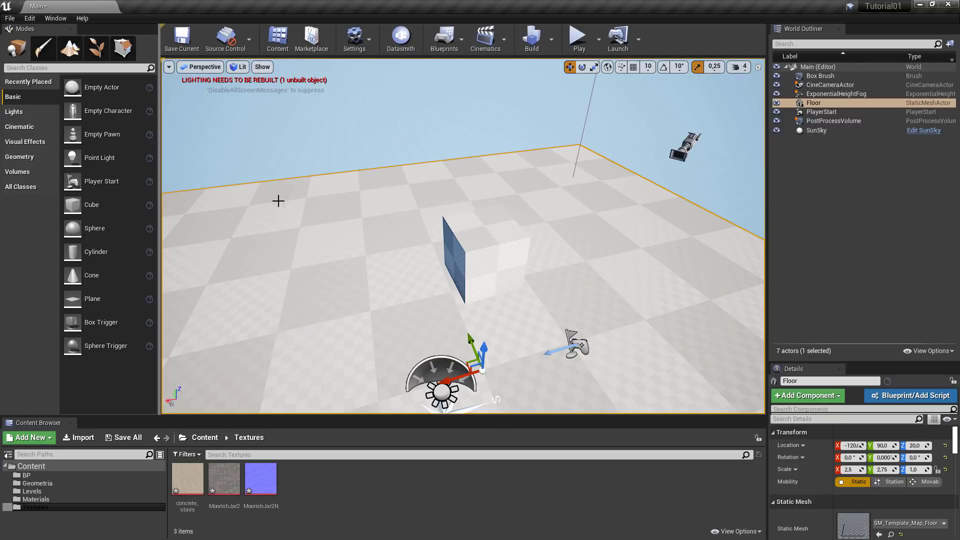
Change the viewport's view mode to Unlit and look around the scene
{"action": "left_click", "coordinate": [244, 70]}
{"action": "left_click", "coordinate": [259, 98]}
{"action": "right_click_drag", "start_coordinate": [340, 170], "coordinate": [385, 193]}
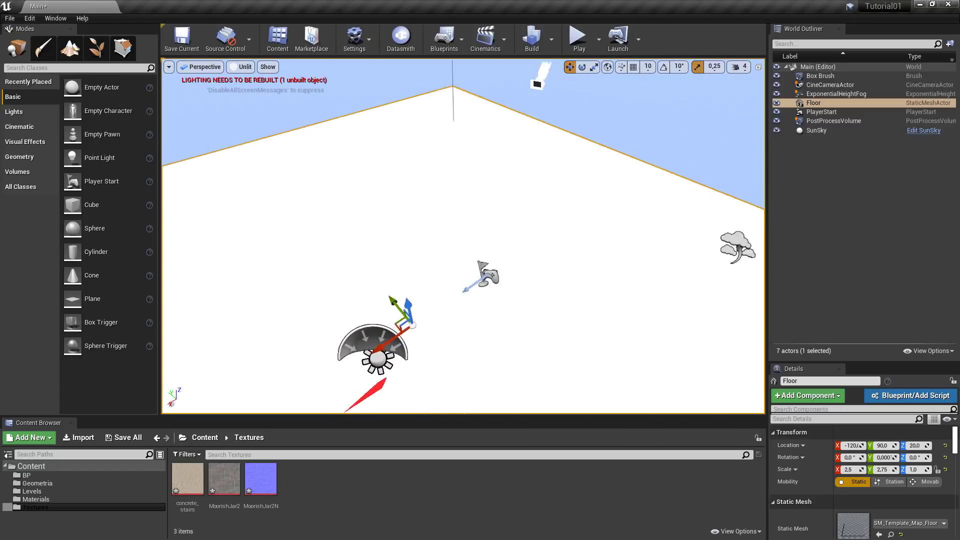
{"action": "mouse_move", "coordinate": [407, 91]}
{"action": "right_mouse_down"}
{"action": "mouse_move", "coordinate": [377, 80]}
{"action": "mouse_move", "coordinate": [407, 91]}
{"action": "right_mouse_up"}
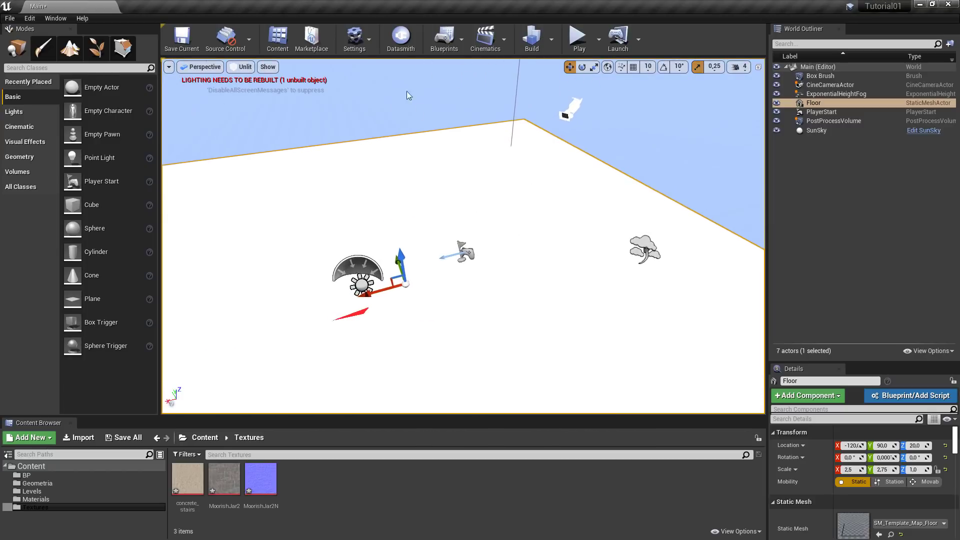
Change the viewport's view mode to Wireframe and fly closer to the Box Brush
{"action": "left_click", "coordinate": [244, 67]}
{"action": "left_click", "coordinate": [261, 112]}
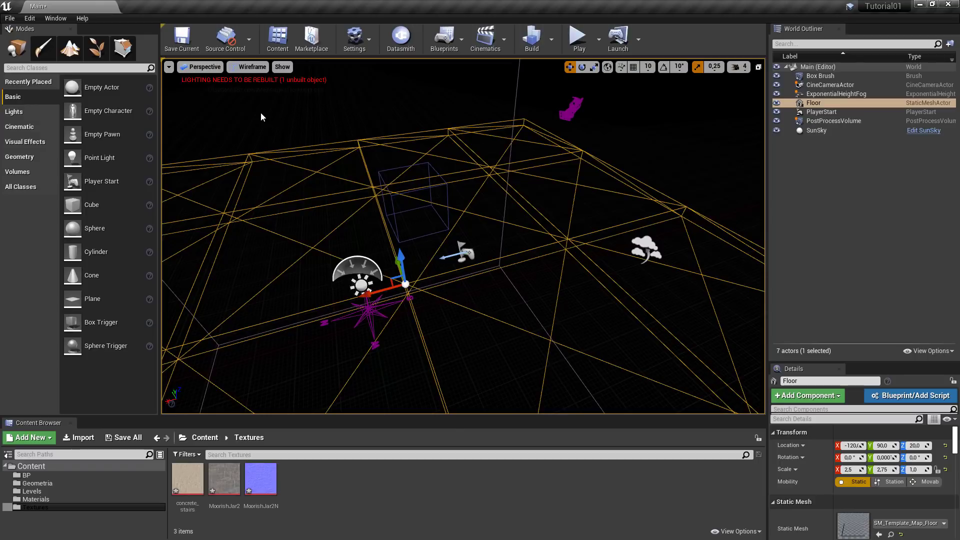
{"action": "right_click_drag", "start_coordinate": [261, 113], "coordinate": [223, 114]}
{"action": "key", "text": "w"}
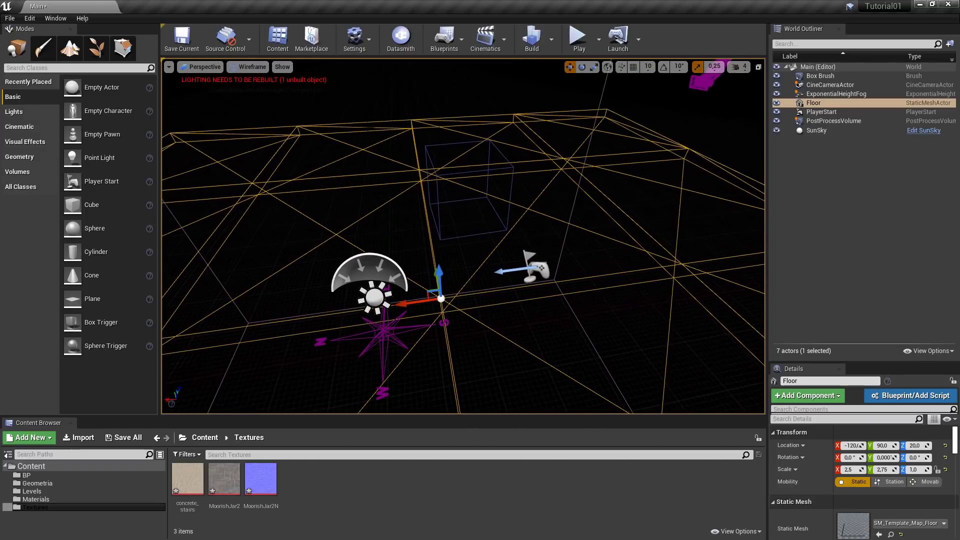
Preview the scene in the Detail Lighting, Visibility Collision and Player Collision view modes, and return to Lit
{"action": "left_click", "coordinate": [259, 70]}
{"action": "left_click", "coordinate": [260, 126]}
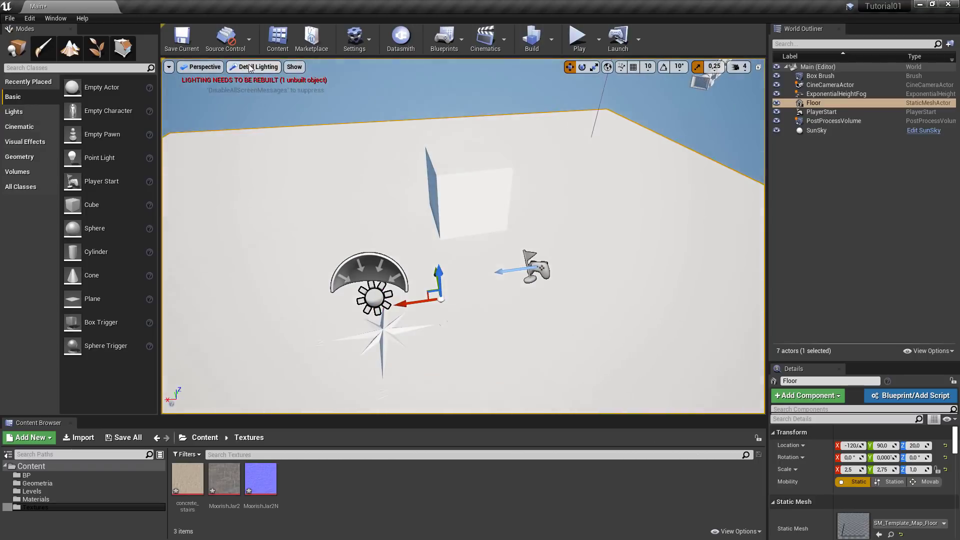
{"action": "left_click", "coordinate": [250, 69]}
{"action": "left_click", "coordinate": [270, 167]}
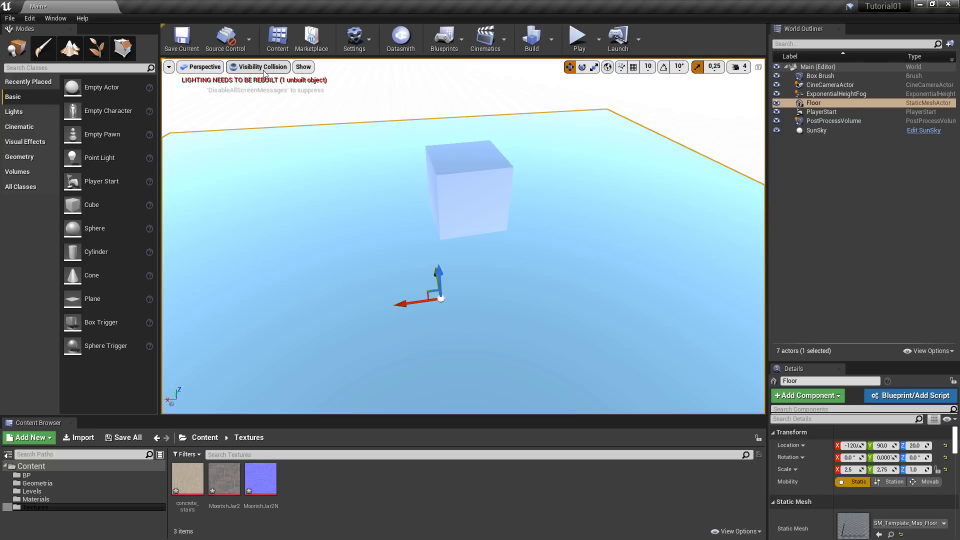
{"action": "left_click", "coordinate": [263, 70]}
{"action": "left_click", "coordinate": [266, 154]}
{"action": "left_click", "coordinate": [256, 67]}
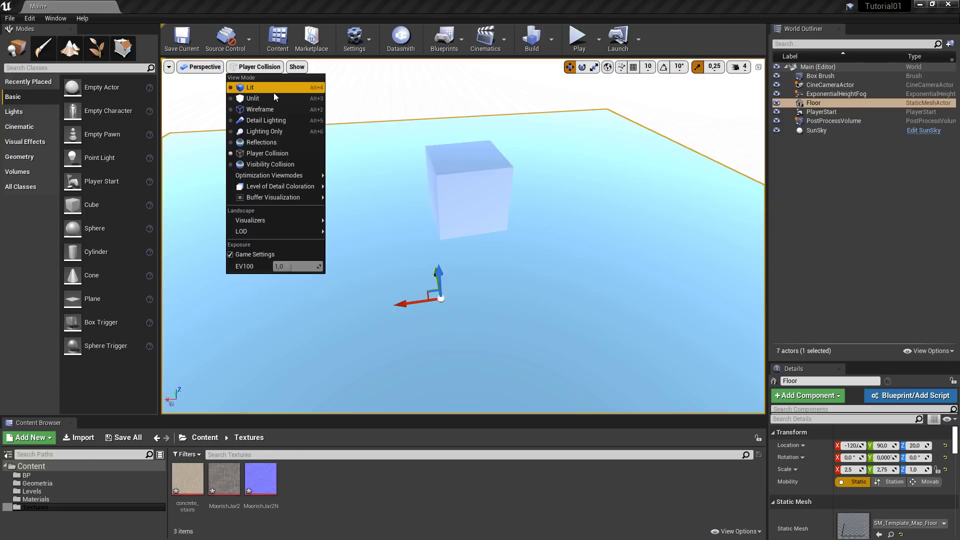
{"action": "left_click", "coordinate": [273, 88]}
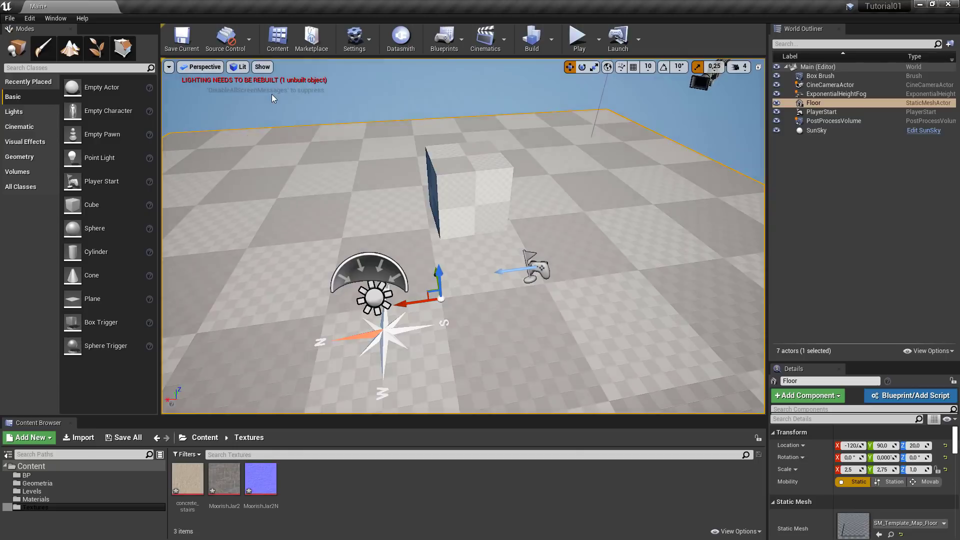
Clear the Floor selection and switch the view mode repeatedly between Wireframe and Lit, ending in Unlit
{"action": "left_click", "coordinate": [238, 71]}
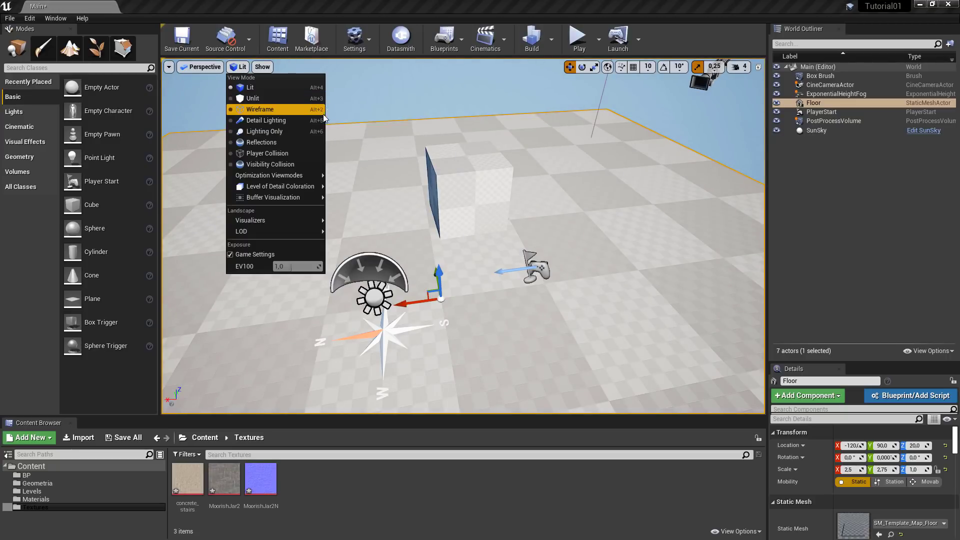
{"action": "left_click", "coordinate": [347, 107]}
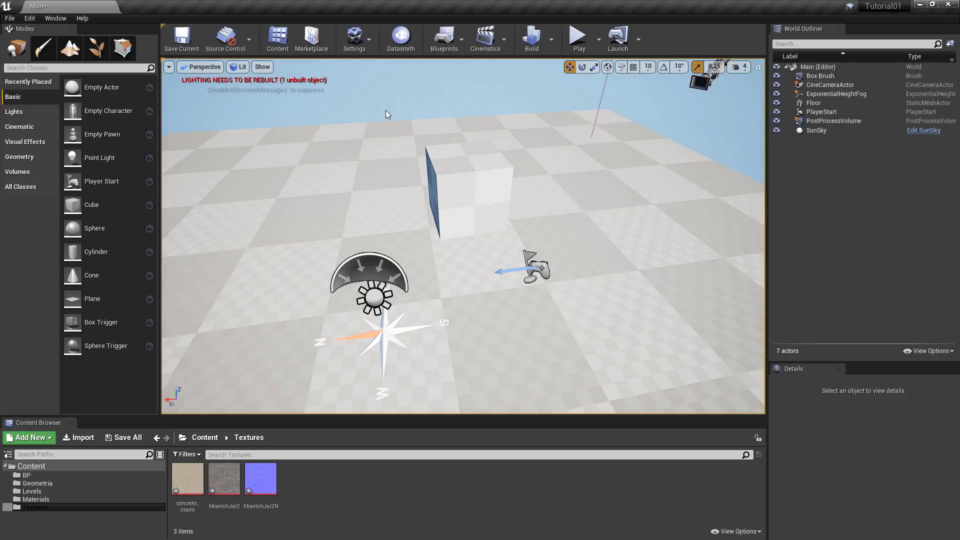
{"action": "key", "text": "alt+2"}
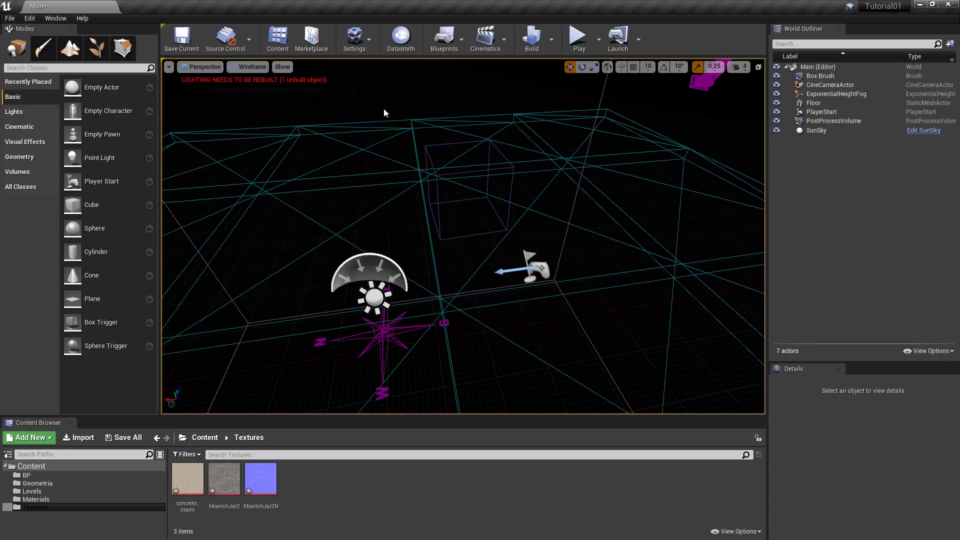
{"action": "key", "text": "alt+4"}
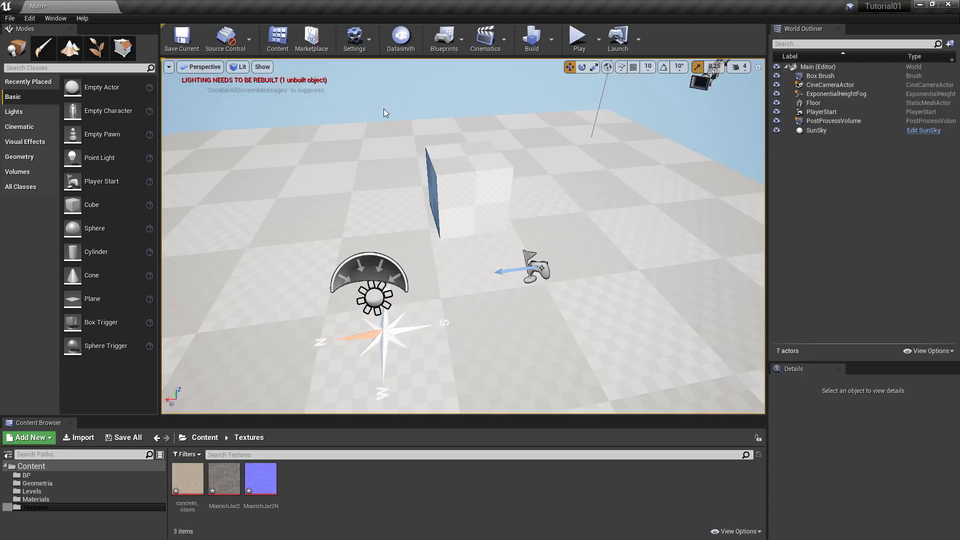
{"action": "key", "text": "alt+2"}
{"action": "key", "text": "alt+4"}
{"action": "key", "text": "alt+2"}
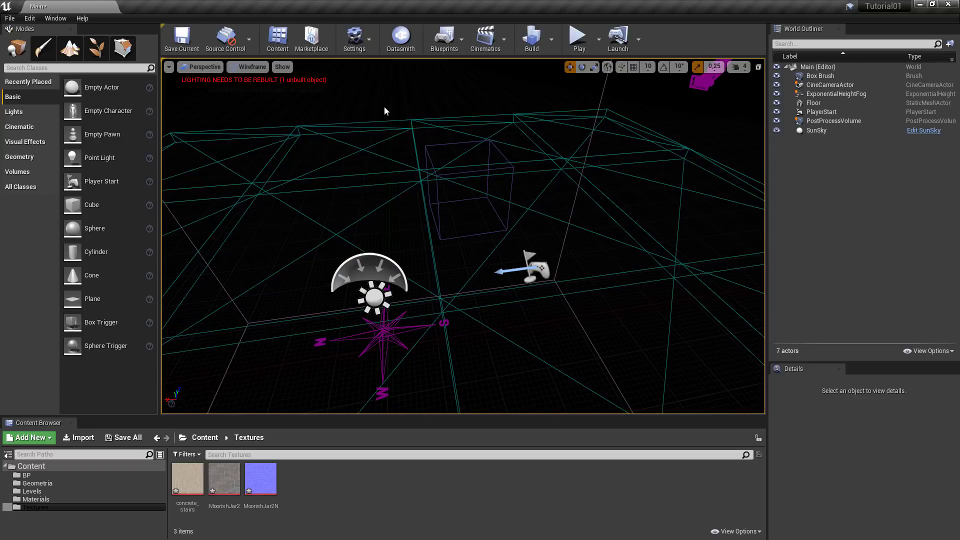
{"action": "key", "text": "alt+3"}
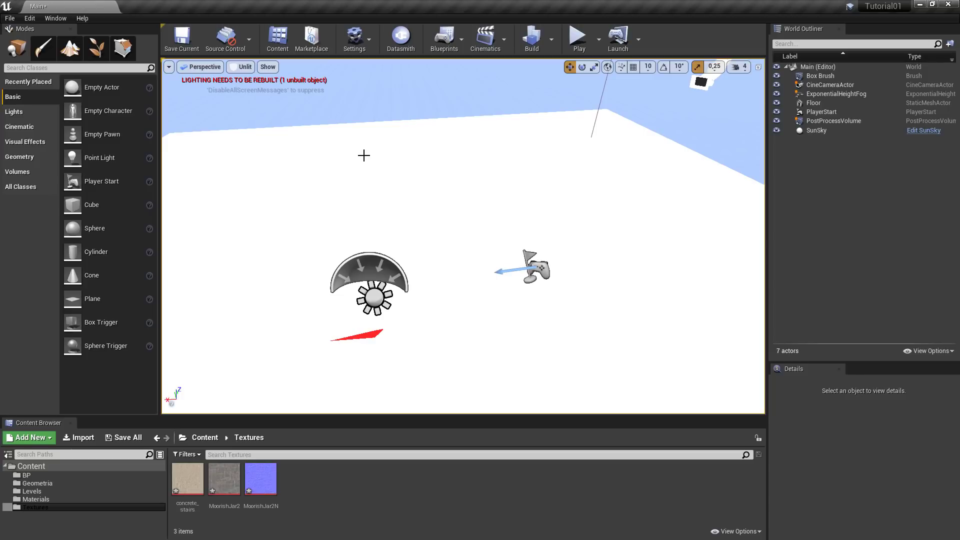
Preview the scene in the Detail Lighting, Lighting Only, Shader Complexity and Lightmap Density view modes, and return to Lit
{"action": "key", "text": "alt+5"}
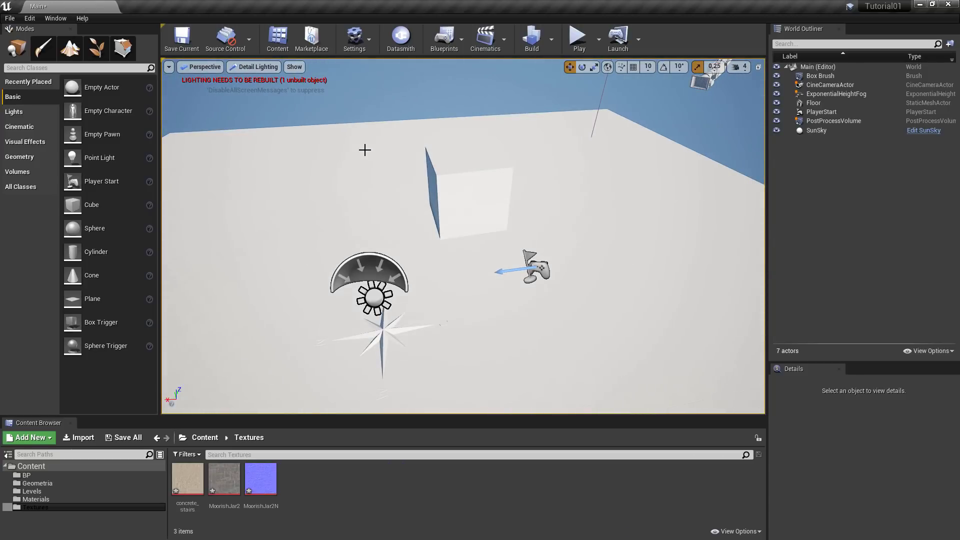
{"action": "key", "text": "alt+6"}
{"action": "key", "text": "alt+7"}
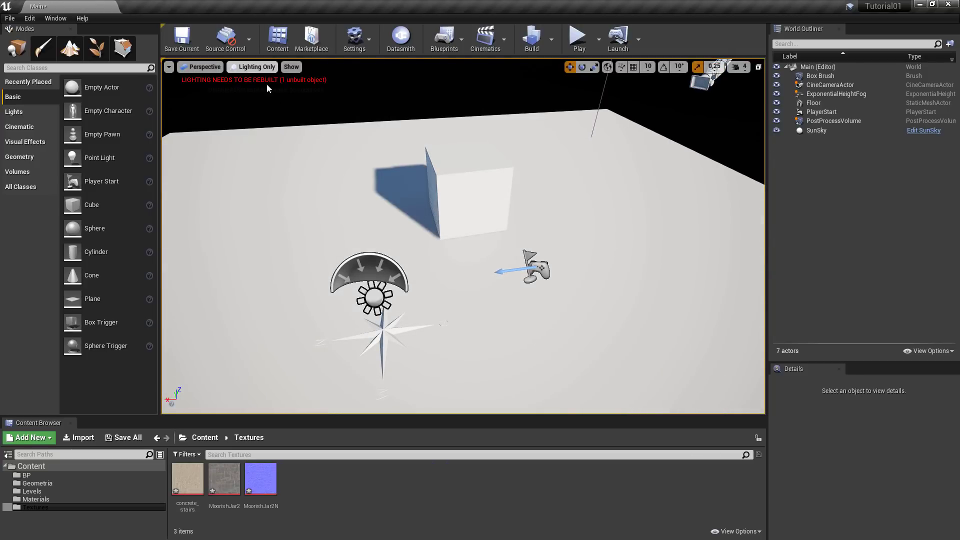
{"action": "key", "text": "alt+8"}
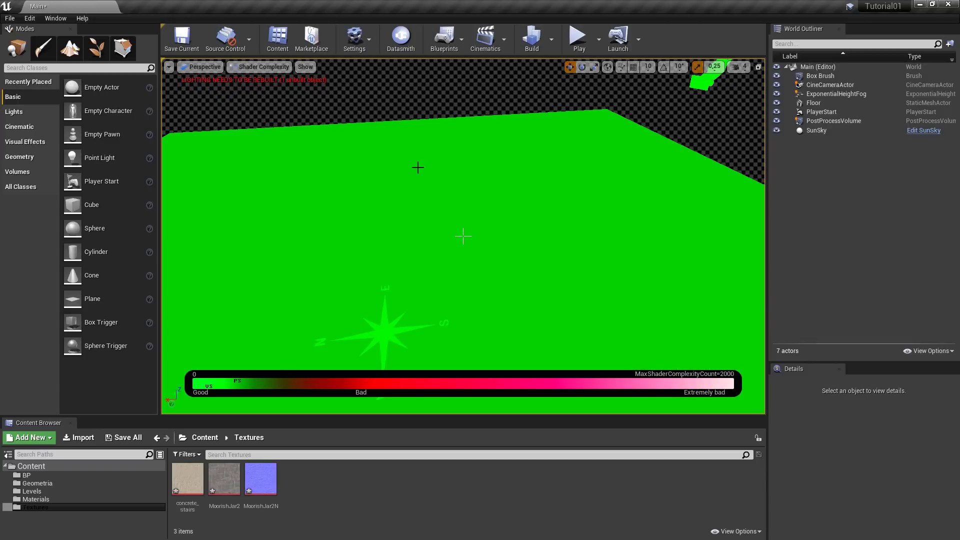
{"action": "key", "text": "alt+0"}
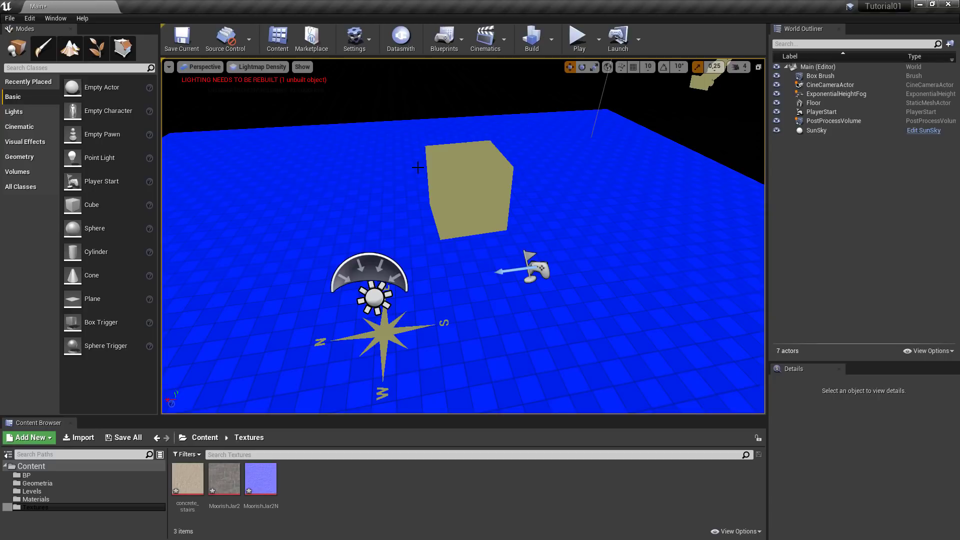
{"action": "key", "text": "alt+4"}
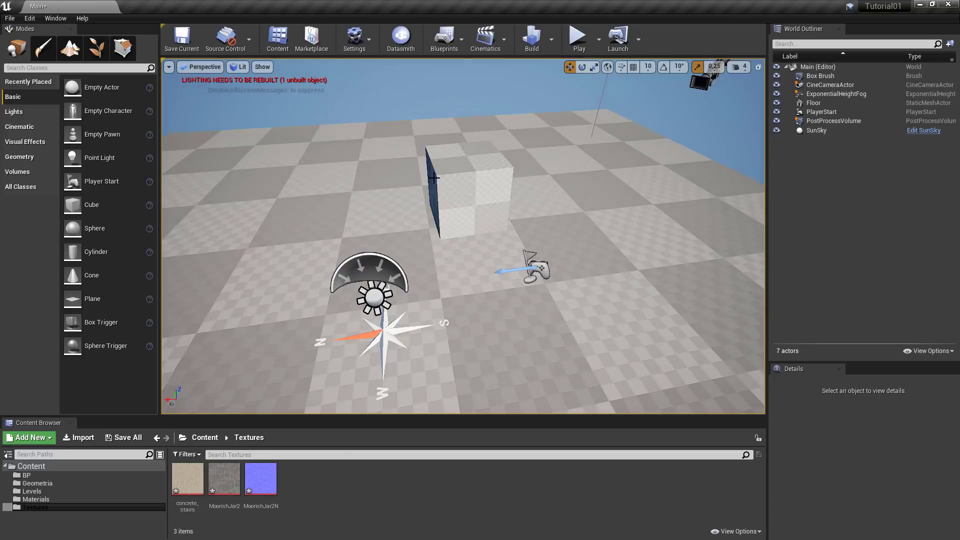
Look through the viewport's available view modes and the Visualize and Advanced show flags with nothing selected
{"action": "mouse_move", "coordinate": [403, 203]}
{"action": "right_mouse_down"}
{"action": "mouse_move", "coordinate": [425, 200]}
{"action": "mouse_move", "coordinate": [403, 204]}
{"action": "right_mouse_up"}
{"action": "left_click", "coordinate": [389, 197]}
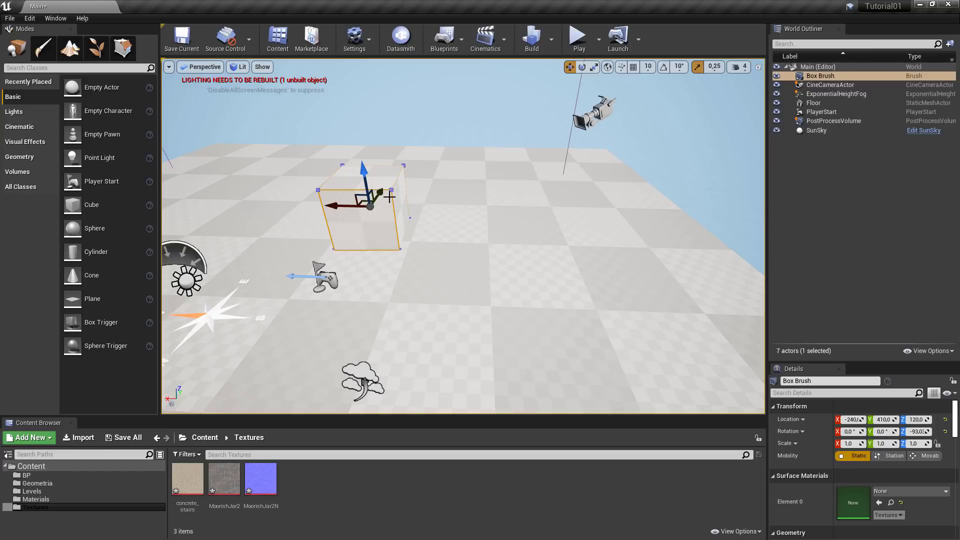
{"action": "left_click", "coordinate": [262, 87]}
{"action": "left_click", "coordinate": [240, 68]}
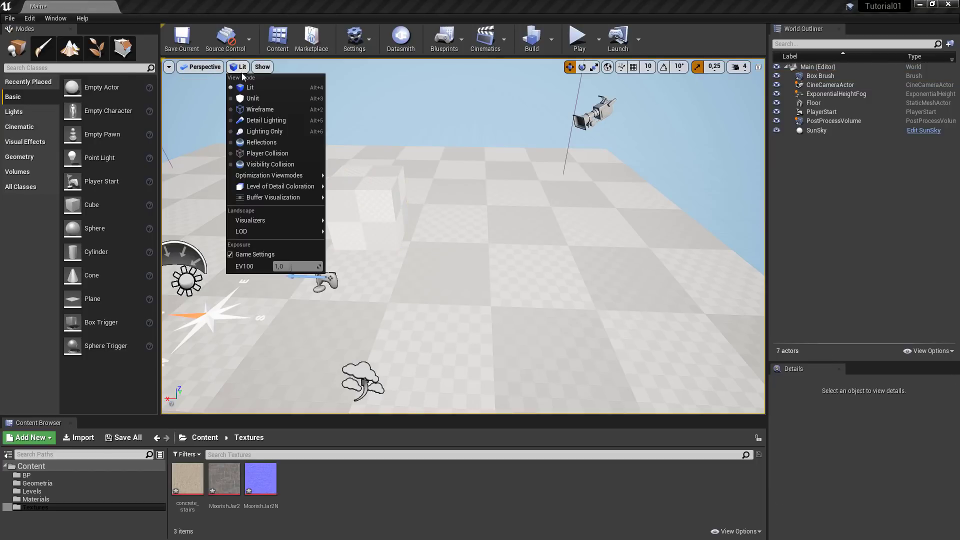
{"action": "mouse_move", "coordinate": [282, 186]}
{"action": "left_click", "coordinate": [266, 68]}
{"action": "left_click", "coordinate": [265, 68]}
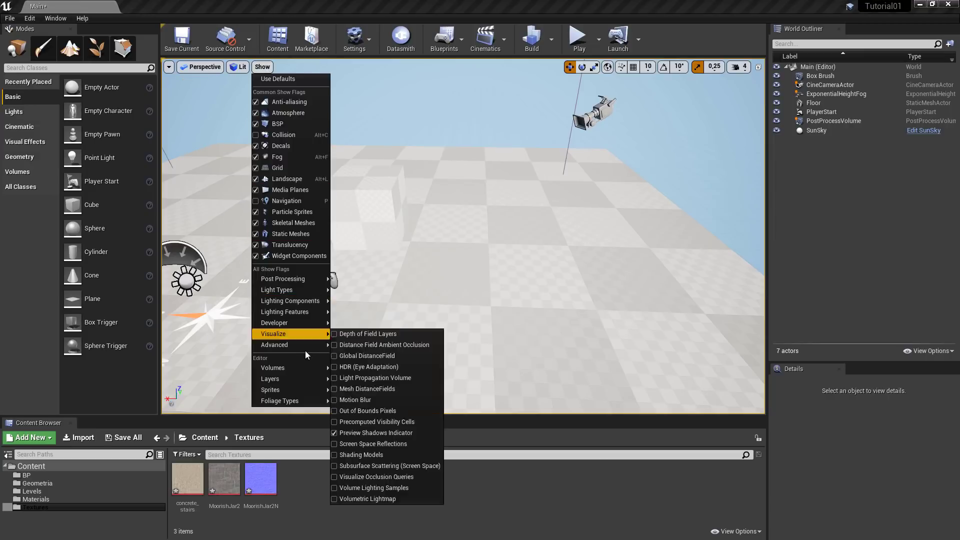
{"action": "mouse_move", "coordinate": [301, 347]}
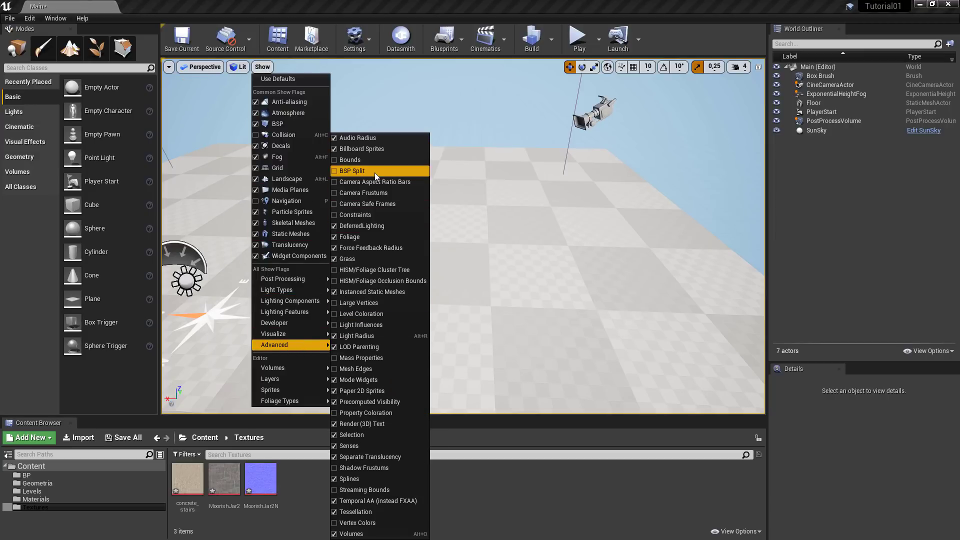
{"action": "mouse_move", "coordinate": [286, 333]}
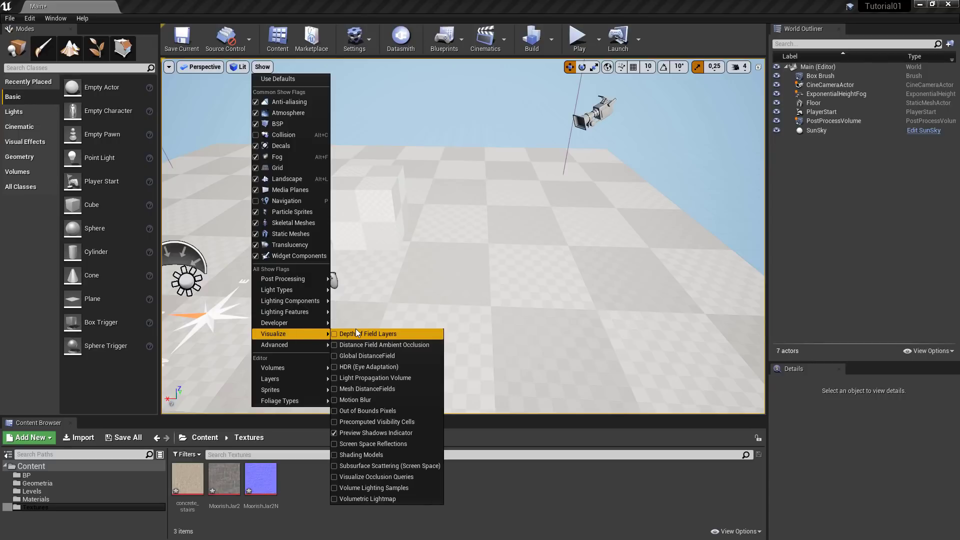
{"action": "left_click", "coordinate": [379, 227]}
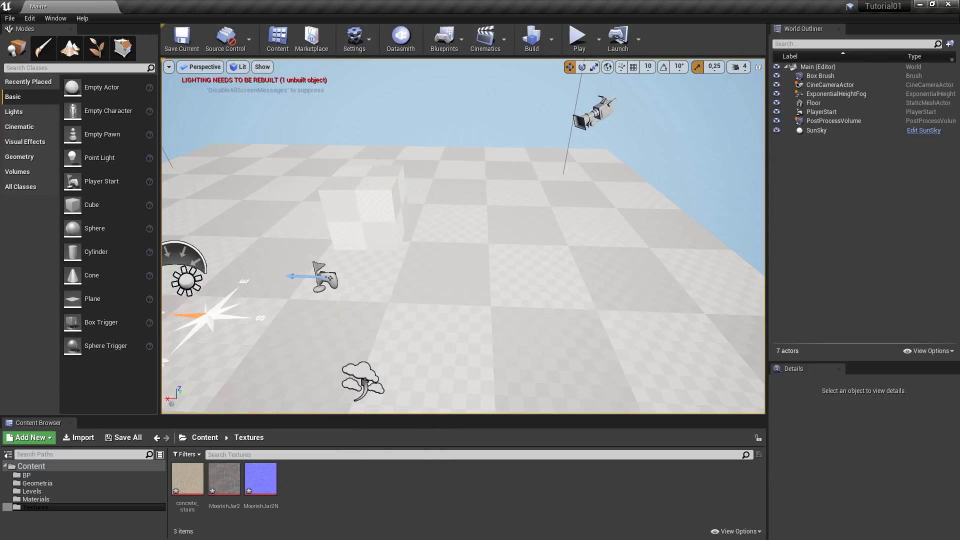
Switch the viewport's Static Meshes and Fog show flags off and back on, and turn off the Grid flag
{"action": "left_click", "coordinate": [261, 69]}
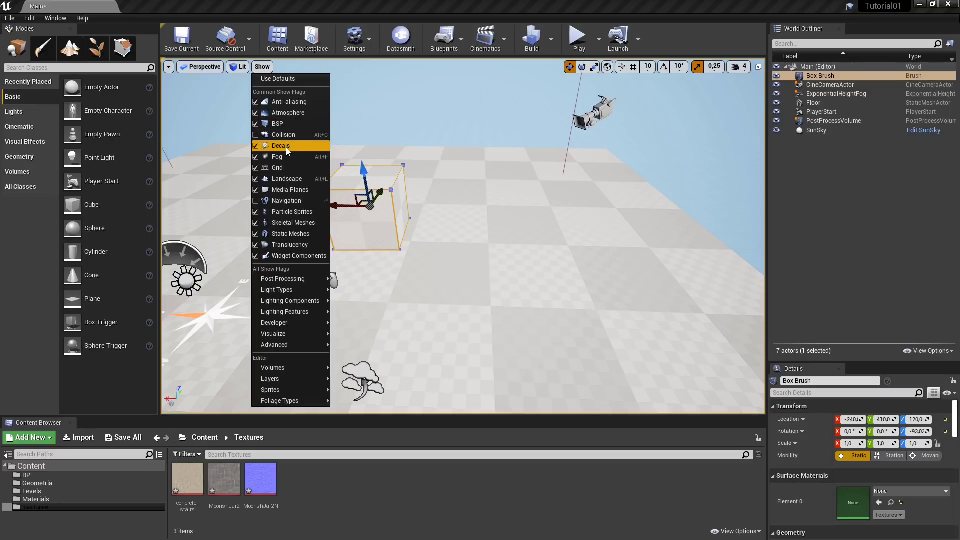
{"action": "left_click", "coordinate": [256, 234]}
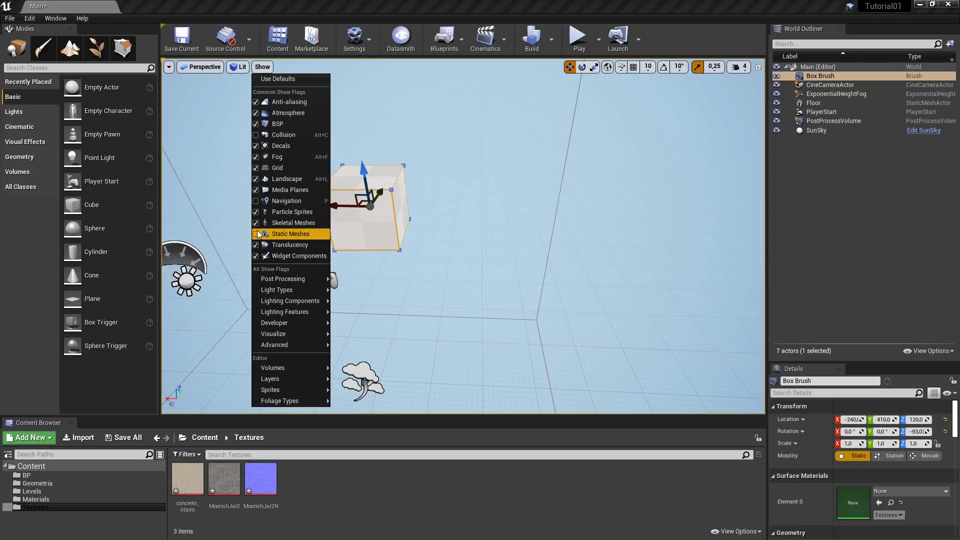
{"action": "left_click", "coordinate": [256, 234]}
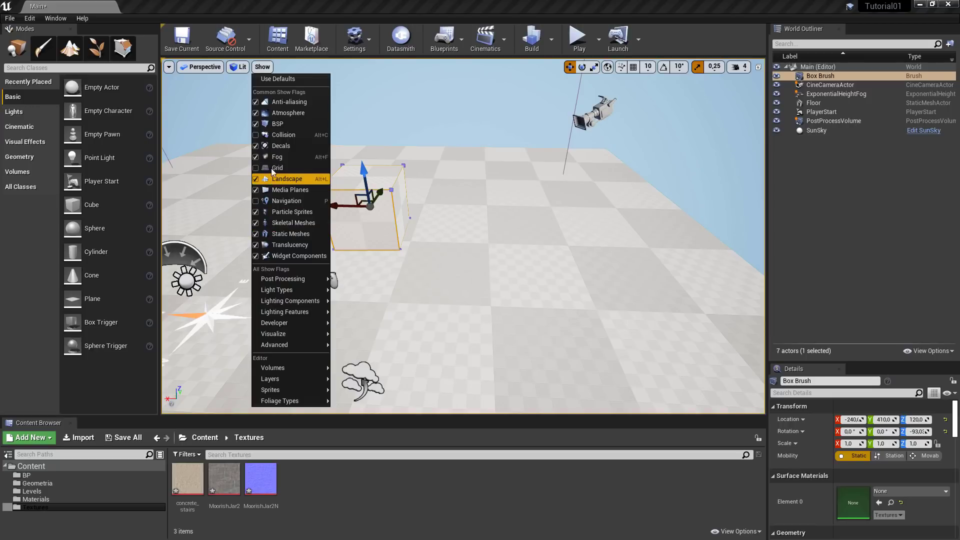
{"action": "left_click", "coordinate": [256, 158]}
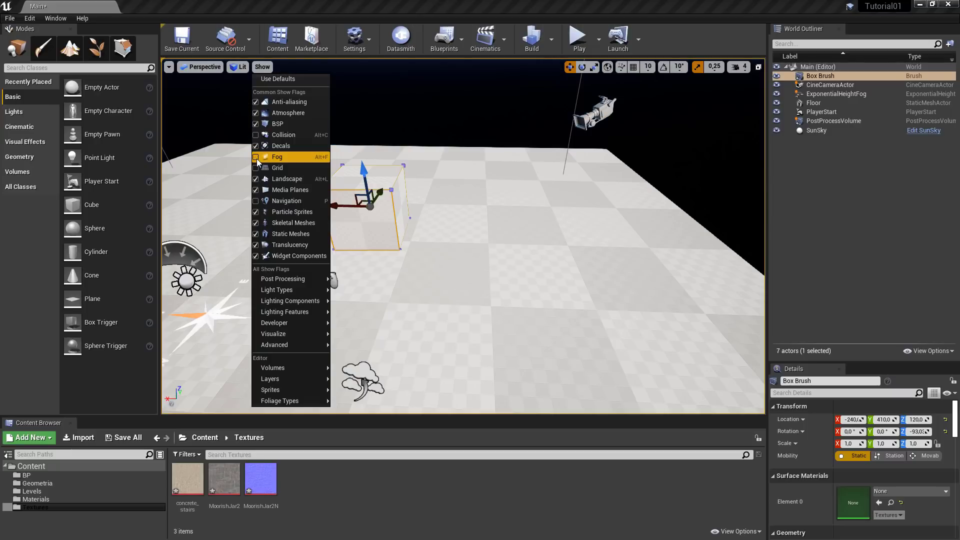
{"action": "left_click", "coordinate": [257, 158]}
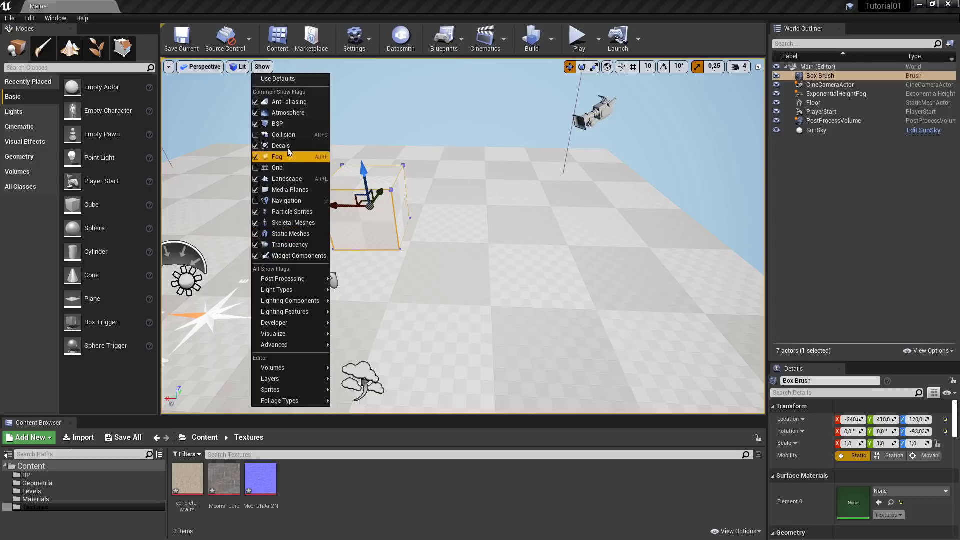
{"action": "left_click", "coordinate": [229, 104]}
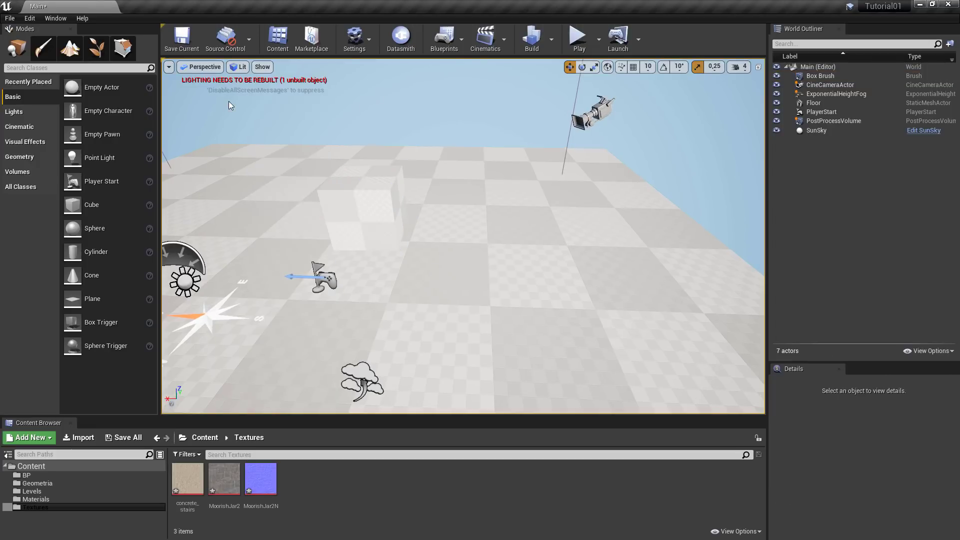
Turn on the FPS display in the viewport
{"action": "right_click_drag", "start_coordinate": [229, 101], "coordinate": [306, 96]}
{"action": "key", "text": "s"}
{"action": "left_click", "coordinate": [169, 68]}
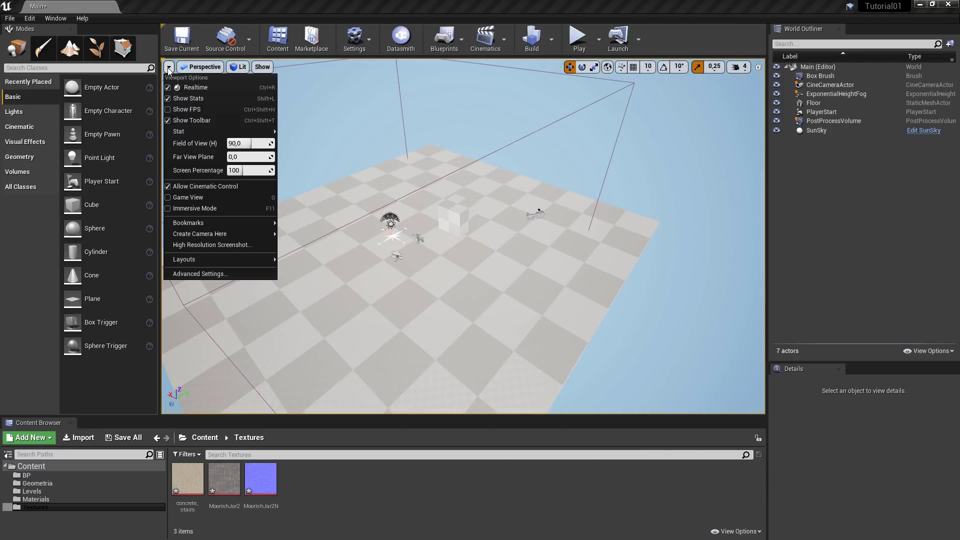
{"action": "left_click", "coordinate": [169, 68]}
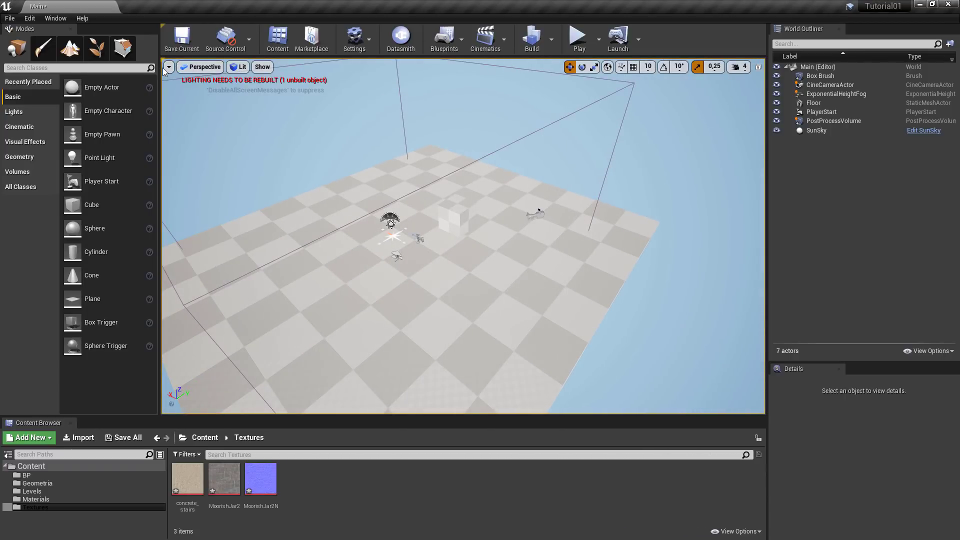
{"action": "left_click", "coordinate": [169, 68]}
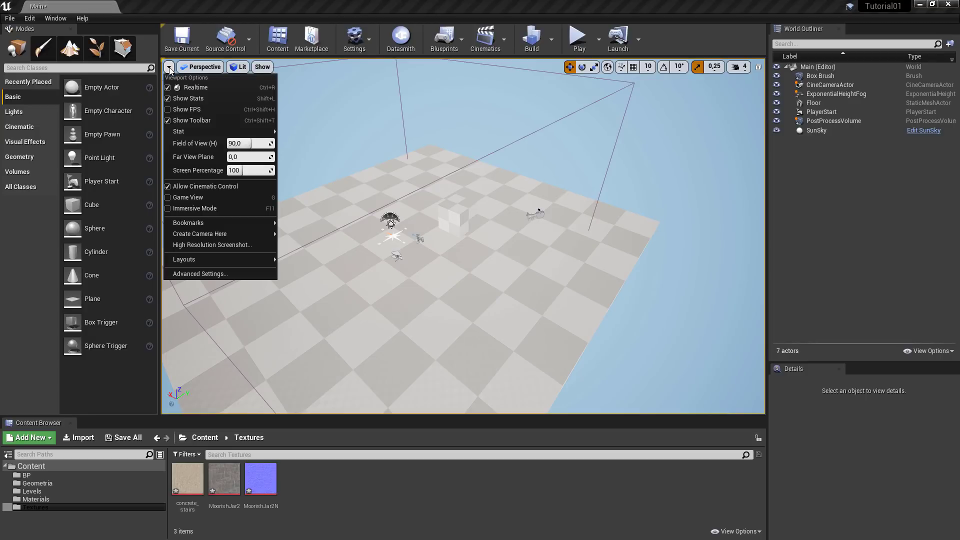
{"action": "left_click", "coordinate": [262, 109]}
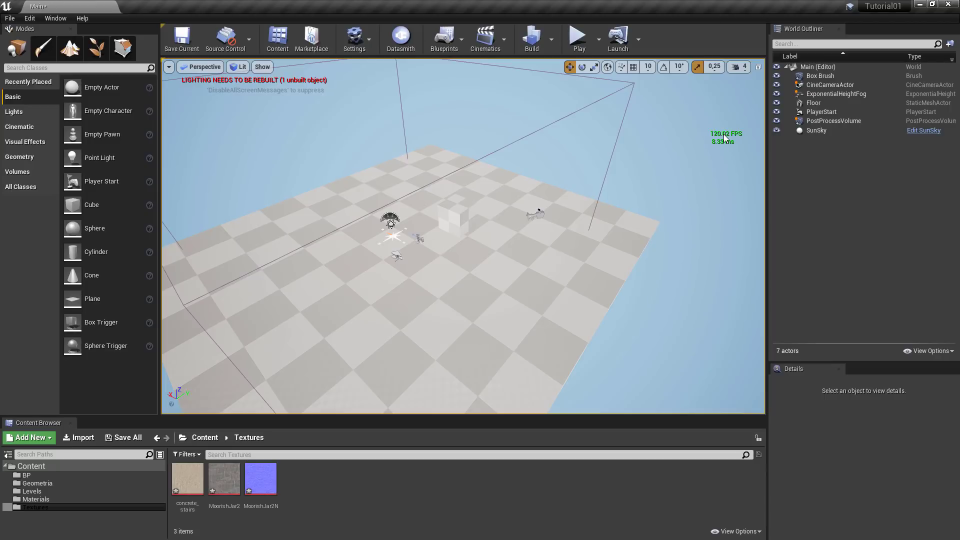
Fly and orbit around the Box Brush and the floor to examine the frame rate while the camera moves
{"action": "key", "text": "w"}
{"action": "mouse_move", "coordinate": [614, 153]}
{"action": "right_mouse_down"}
{"action": "mouse_move", "coordinate": [628, 155]}
{"action": "mouse_move", "coordinate": [620, 150]}
{"action": "mouse_move", "coordinate": [650, 121]}
{"action": "mouse_move", "coordinate": [632, 123]}
{"action": "right_mouse_up"}
{"action": "left_click", "coordinate": [436, 241]}
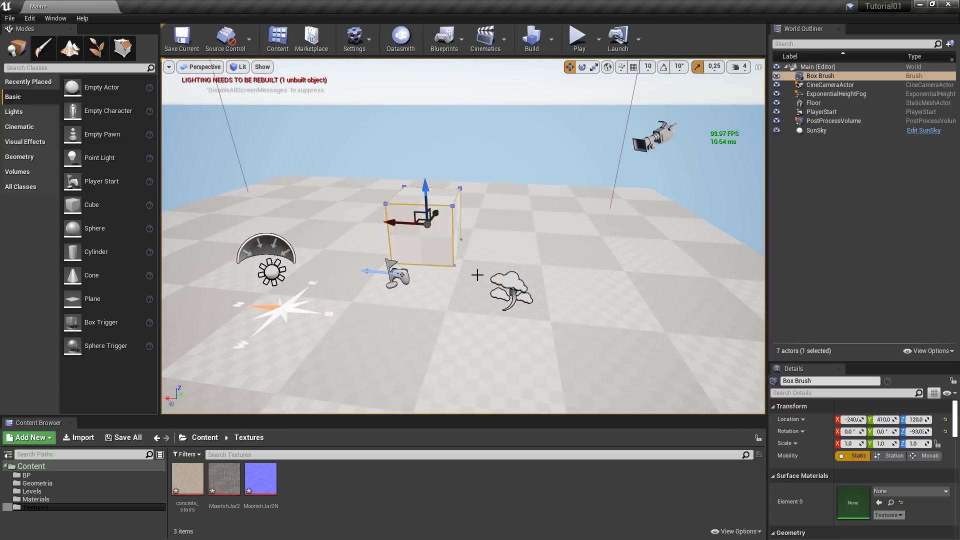
{"action": "key", "text": "d"}
{"action": "mouse_move", "coordinate": [516, 281]}
{"action": "right_mouse_down"}
{"action": "mouse_move", "coordinate": [475, 283]}
{"action": "mouse_move", "coordinate": [517, 300]}
{"action": "mouse_move", "coordinate": [506, 272]}
{"action": "mouse_move", "coordinate": [516, 250]}
{"action": "mouse_move", "coordinate": [495, 263]}
{"action": "right_mouse_up"}
{"action": "key", "text": "s"}
{"action": "right_click_drag", "start_coordinate": [419, 309], "coordinate": [417, 309]}
{"action": "key", "text": "d"}
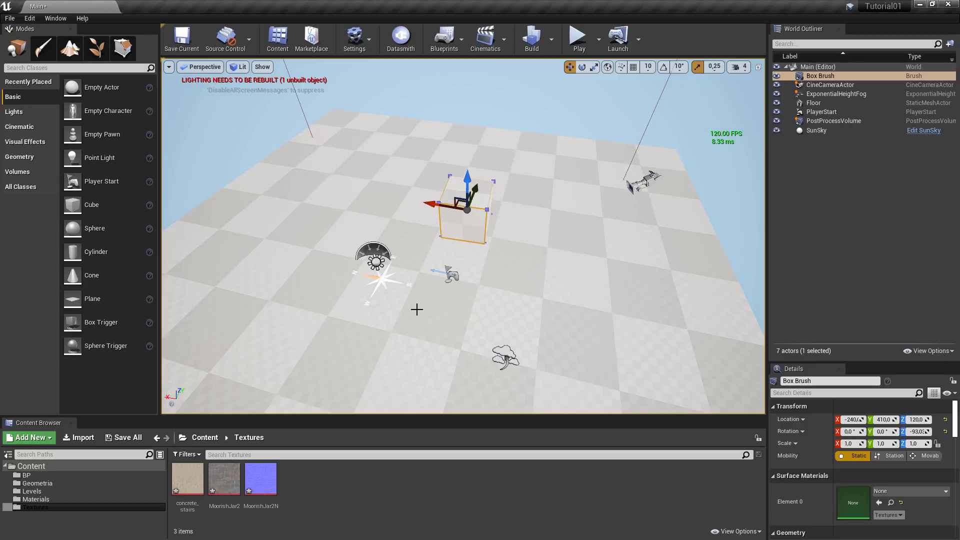
{"action": "mouse_move", "coordinate": [499, 296]}
{"action": "left_mouse_down", "text": "alt"}
{"action": "mouse_move", "coordinate": [450, 293]}
{"action": "mouse_move", "coordinate": [361, 254]}
{"action": "left_mouse_up", "text": "alt"}
{"action": "left_click", "coordinate": [499, 316]}
{"action": "left_click", "coordinate": [550, 313]}
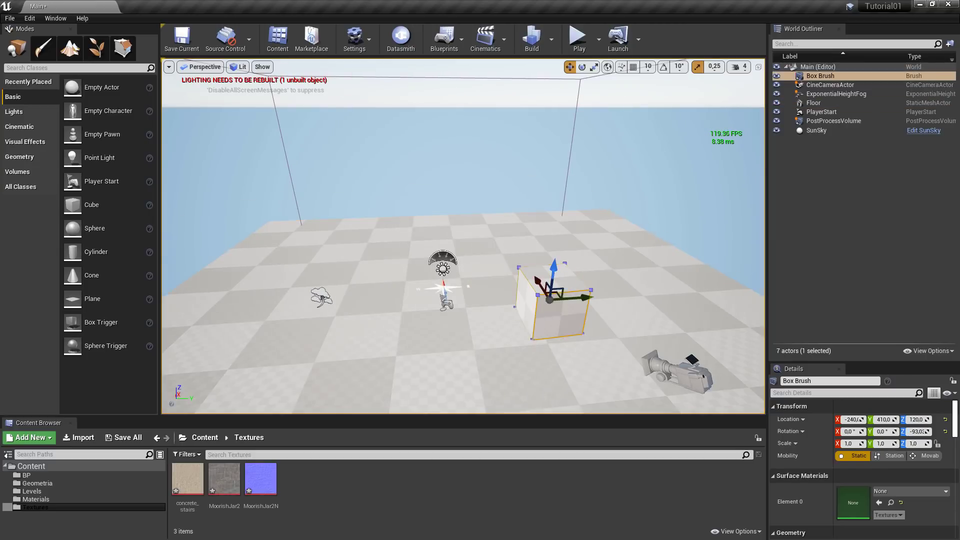
{"action": "left_click_drag", "start_coordinate": [570, 280], "coordinate": [651, 300], "text": "alt"}
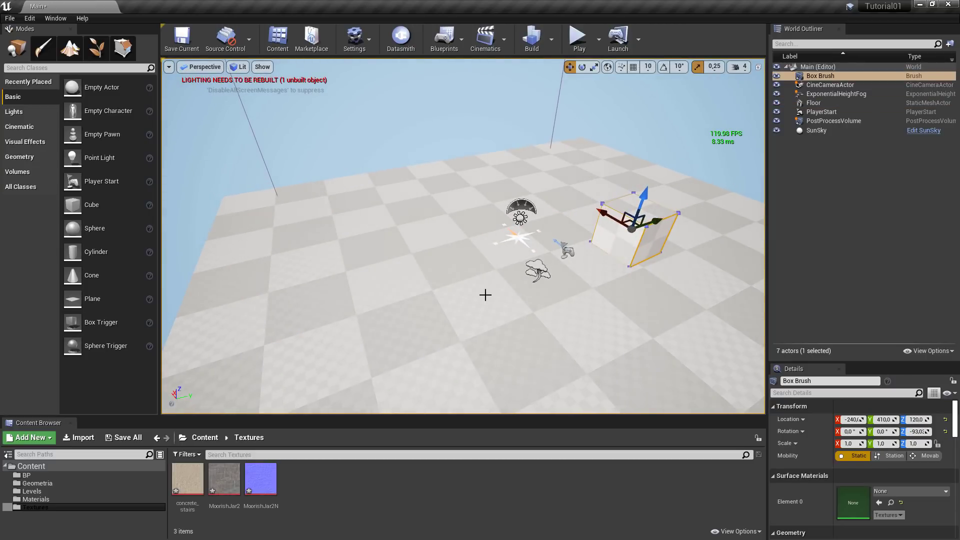
{"action": "left_click", "coordinate": [486, 295]}
{"action": "left_click", "coordinate": [516, 237]}
{"action": "mouse_move", "coordinate": [516, 237]}
{"action": "left_mouse_down", "text": "alt"}
{"action": "mouse_move", "coordinate": [360, 240]}
{"action": "mouse_move", "coordinate": [425, 235]}
{"action": "left_mouse_up", "text": "alt"}
Place a Spot Light on the floor and raise it to a height of about Z 511
{"action": "left_click", "coordinate": [26, 115]}
{"action": "left_click_drag", "start_coordinate": [103, 135], "coordinate": [366, 278]}
{"action": "left_click", "coordinate": [368, 248]}
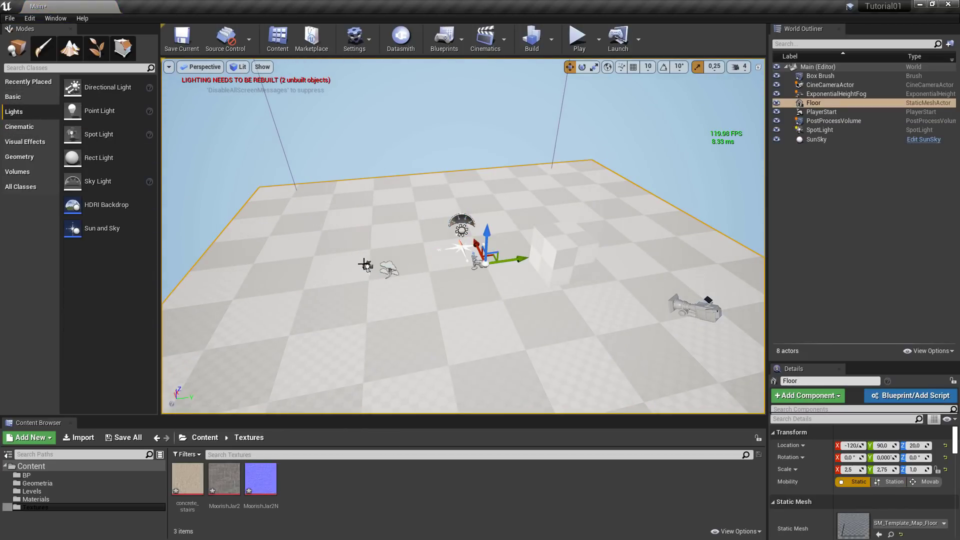
{"action": "left_click", "coordinate": [368, 267]}
{"action": "left_click_drag", "start_coordinate": [364, 246], "coordinate": [428, 168]}
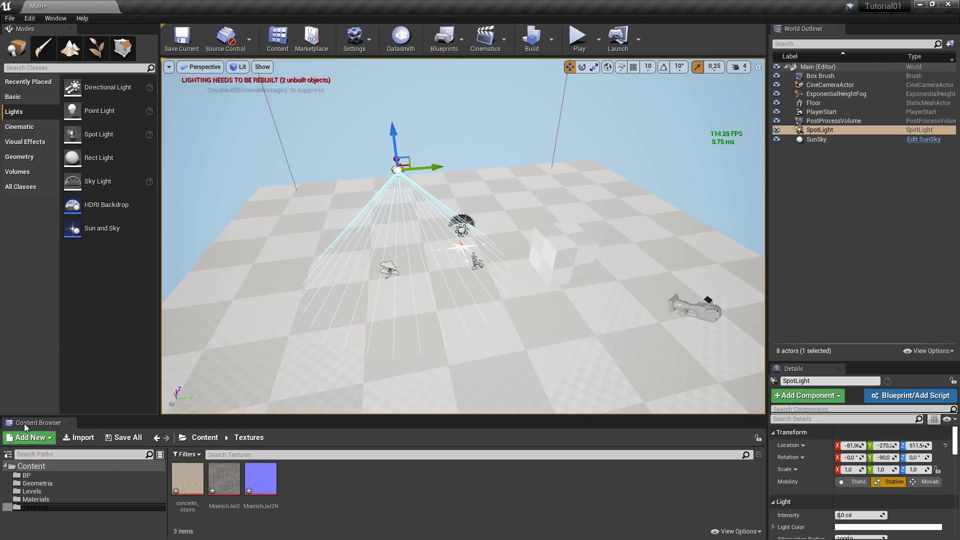
Undock and close the Content Browser and World Outliner, and close the Details panel
{"action": "left_click_drag", "start_coordinate": [24, 424], "coordinate": [306, 276]}
{"action": "left_click_drag", "start_coordinate": [788, 32], "coordinate": [408, 185]}
{"action": "left_click_drag", "start_coordinate": [635, 188], "coordinate": [221, 185]}
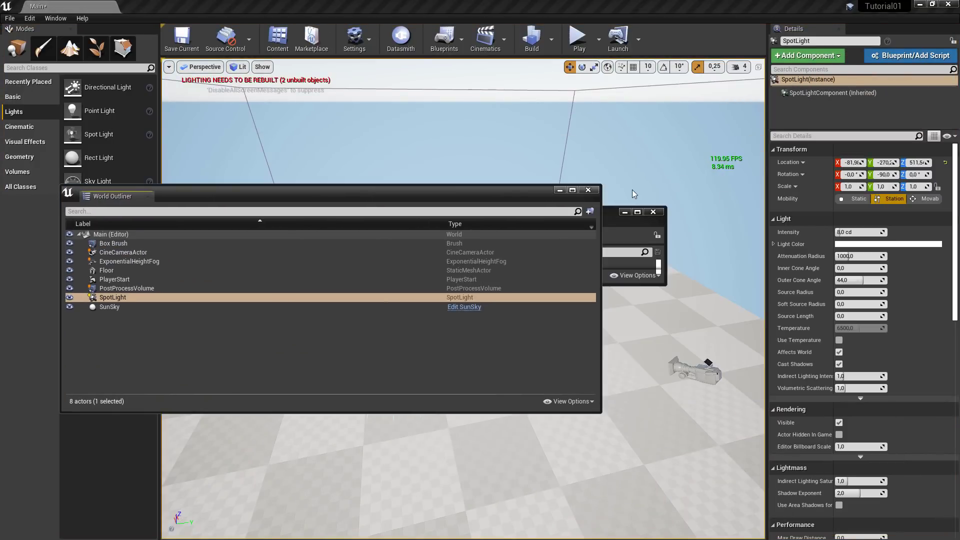
{"action": "left_click", "coordinate": [590, 187]}
{"action": "left_click", "coordinate": [653, 212]}
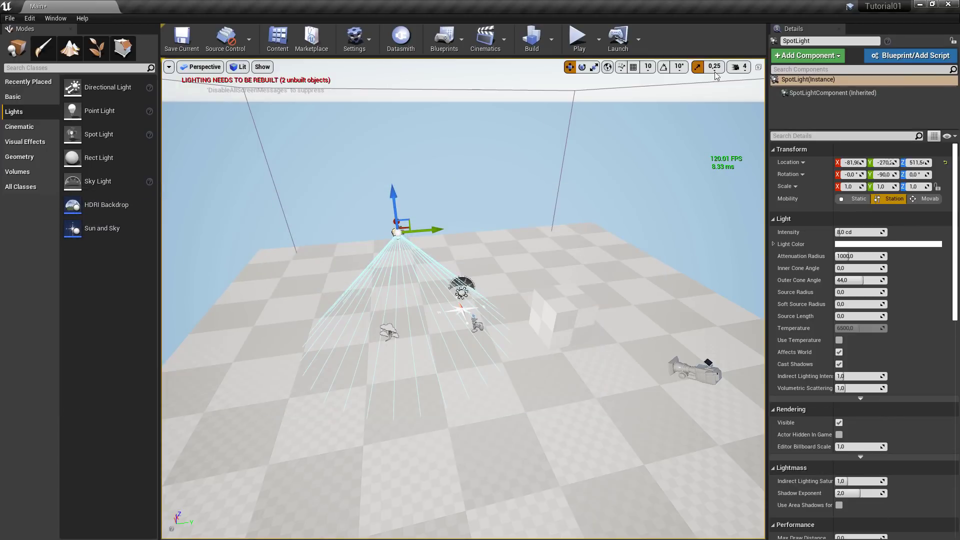
{"action": "left_click", "coordinate": [839, 29]}
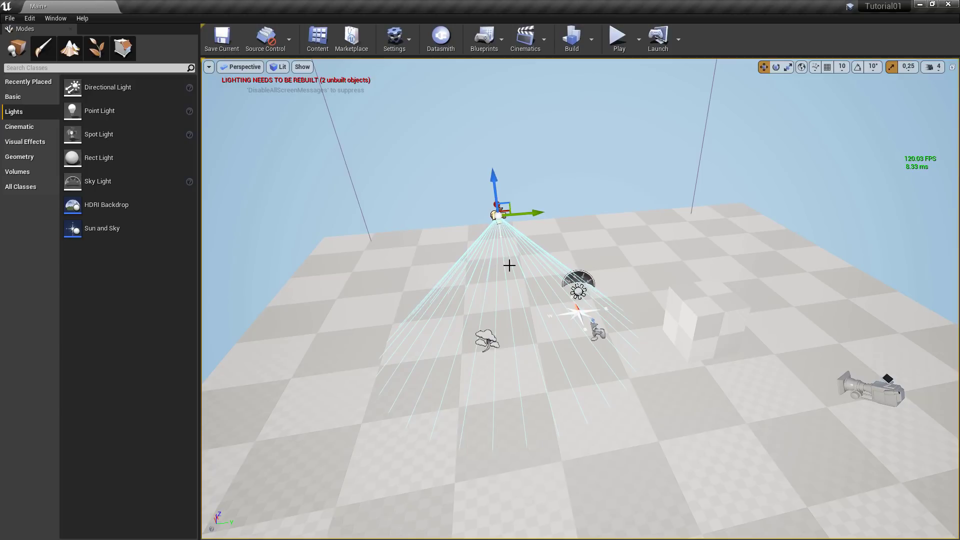
Reopen the World Outliner, dock it across the full width below the viewport, and reduce its height
{"action": "left_click", "coordinate": [56, 18]}
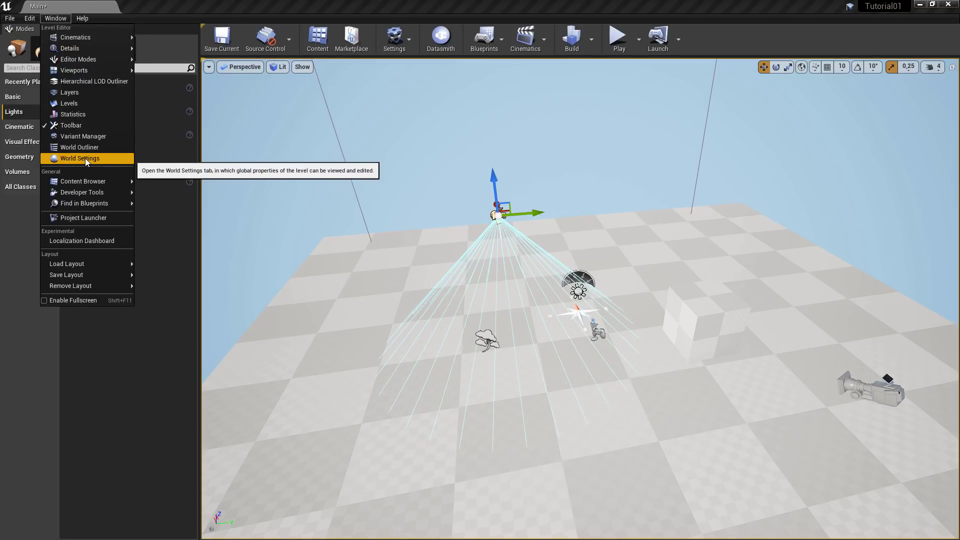
{"action": "left_click", "coordinate": [83, 145]}
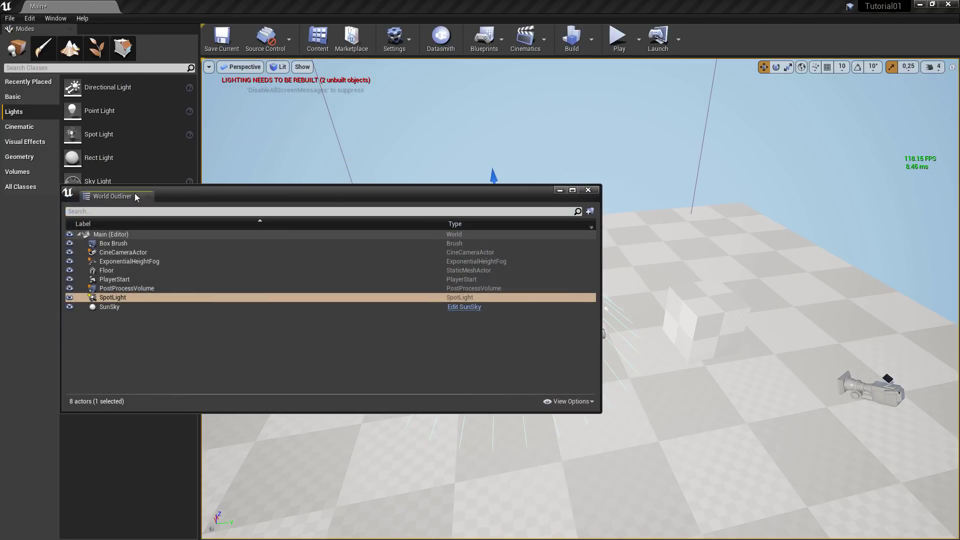
{"action": "left_click_drag", "start_coordinate": [169, 194], "coordinate": [336, 450]}
{"action": "left_click_drag", "start_coordinate": [259, 452], "coordinate": [231, 537]}
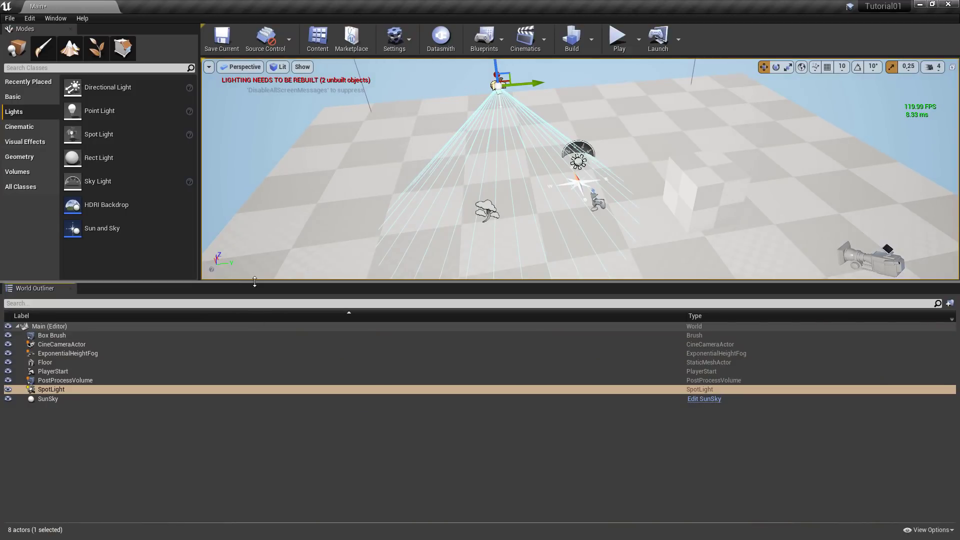
{"action": "left_click_drag", "start_coordinate": [255, 282], "coordinate": [267, 391]}
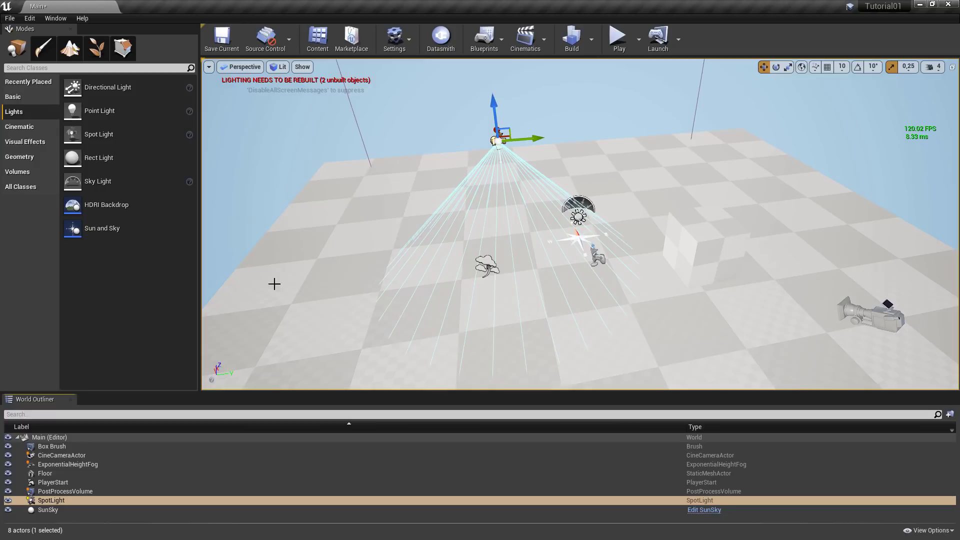
Load the Default Editor Layout to restore the standard panel arrangement
{"action": "left_click", "coordinate": [52, 18]}
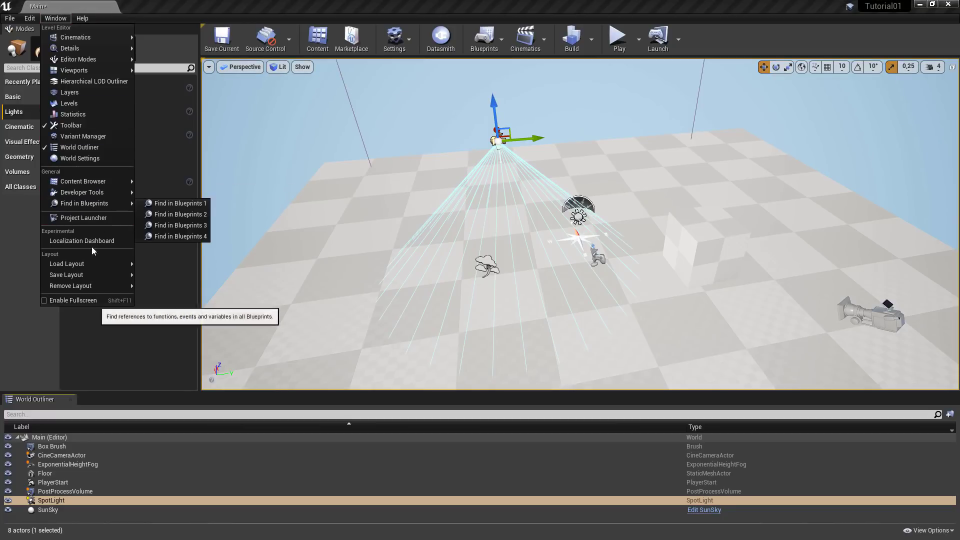
{"action": "mouse_move", "coordinate": [83, 265]}
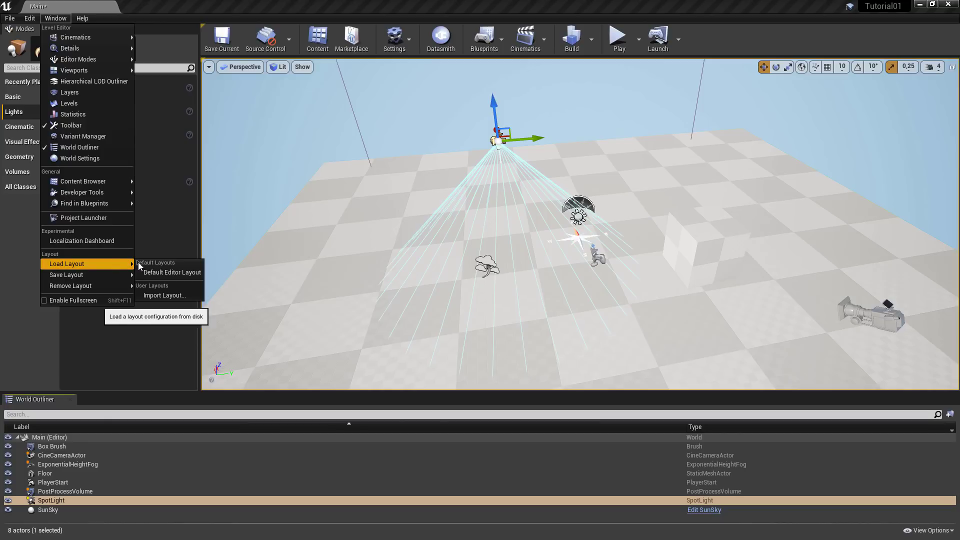
{"action": "left_click", "coordinate": [172, 272]}
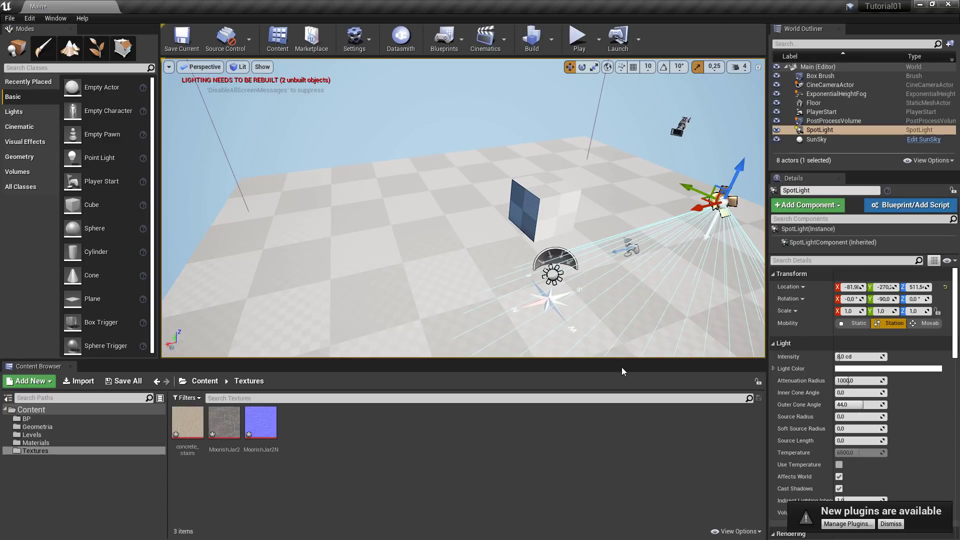
Reduce the Content Browser's height, dock the Details panel beside the World Outliner at full height, and widen both
{"action": "left_click_drag", "start_coordinate": [628, 360], "coordinate": [628, 420]}
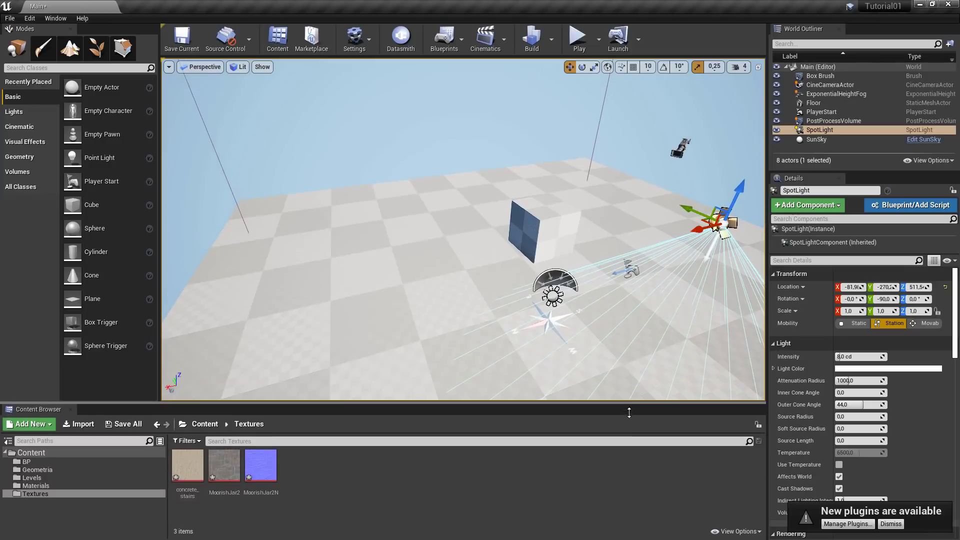
{"action": "left_click_drag", "start_coordinate": [793, 178], "coordinate": [798, 127]}
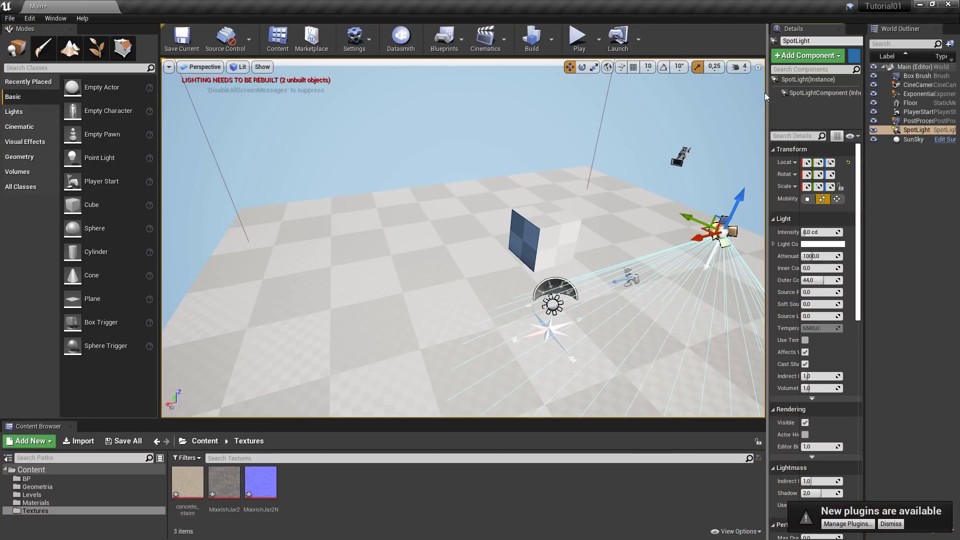
{"action": "left_click_drag", "start_coordinate": [766, 93], "coordinate": [639, 103]}
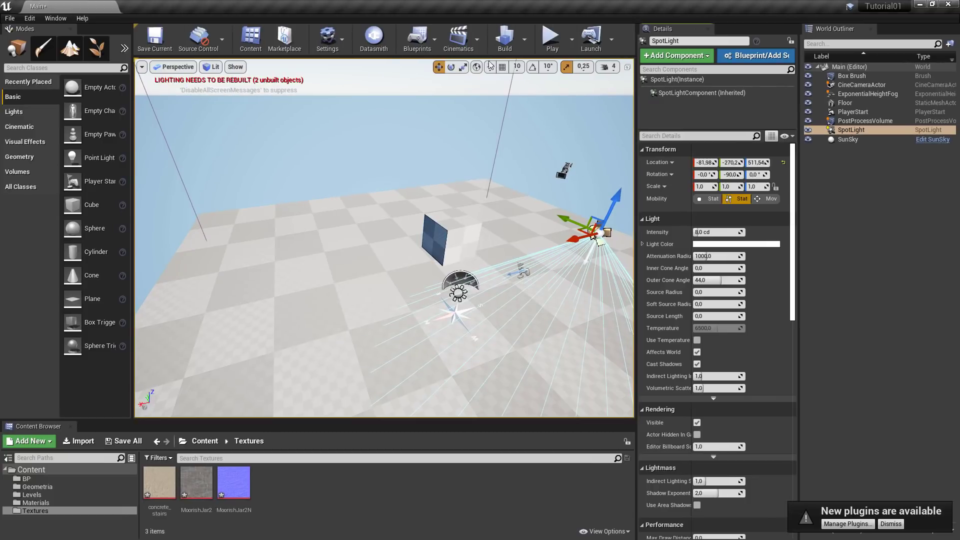
Open the Save Layout As dialog to view its name and description fields, and close it without saving
{"action": "left_click", "coordinate": [55, 18]}
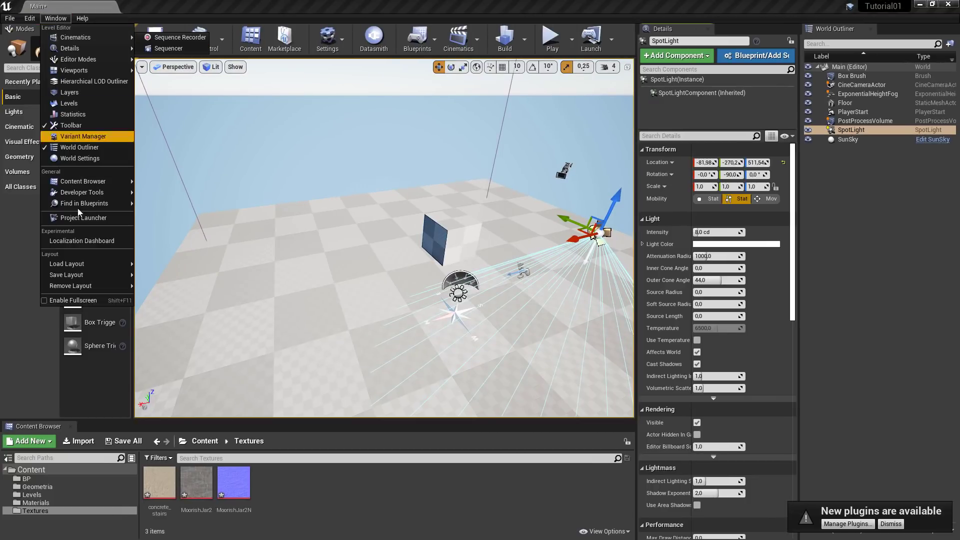
{"action": "mouse_move", "coordinate": [85, 275]}
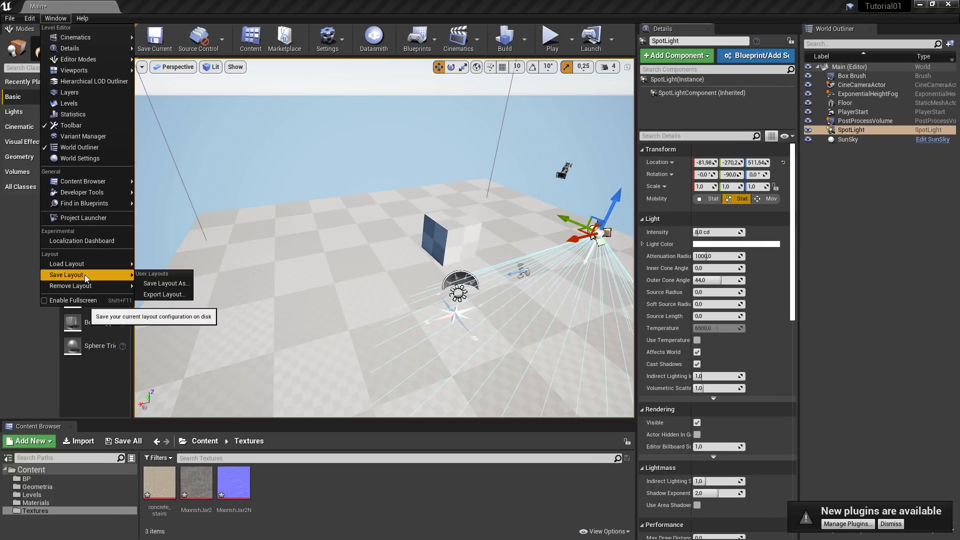
{"action": "left_click", "coordinate": [165, 283]}
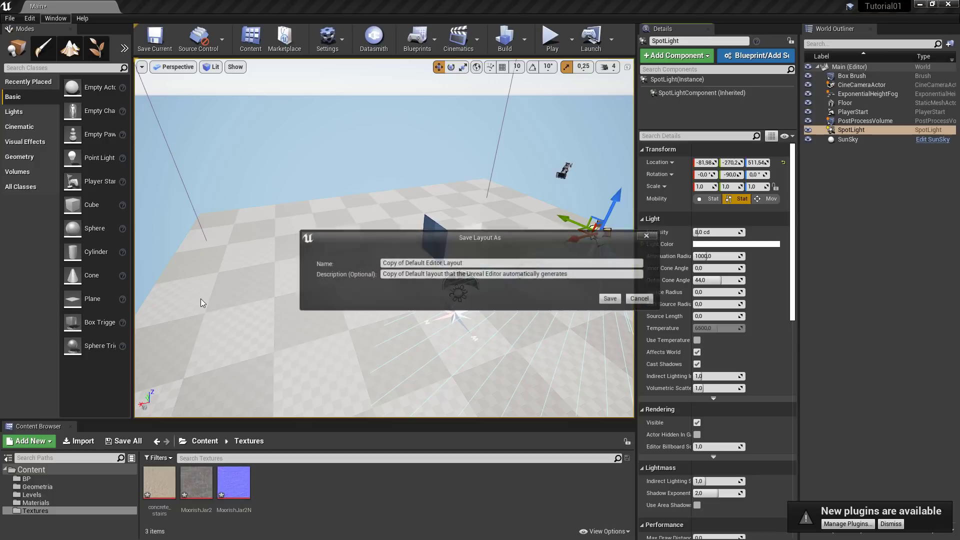
{"action": "left_click", "coordinate": [642, 299]}
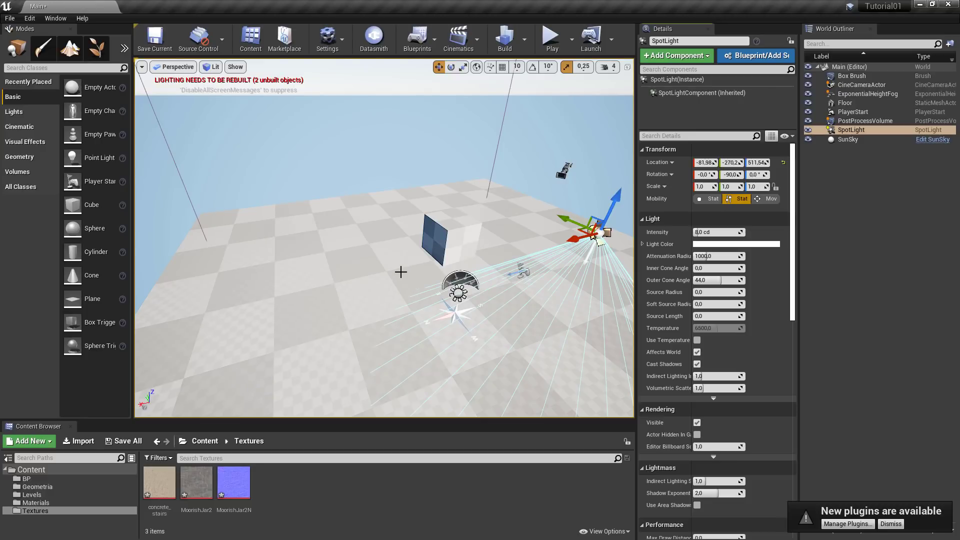
Reload the Default Editor Layout and set the Content Browser to a slightly lower height than the default
{"action": "left_click", "coordinate": [466, 223]}
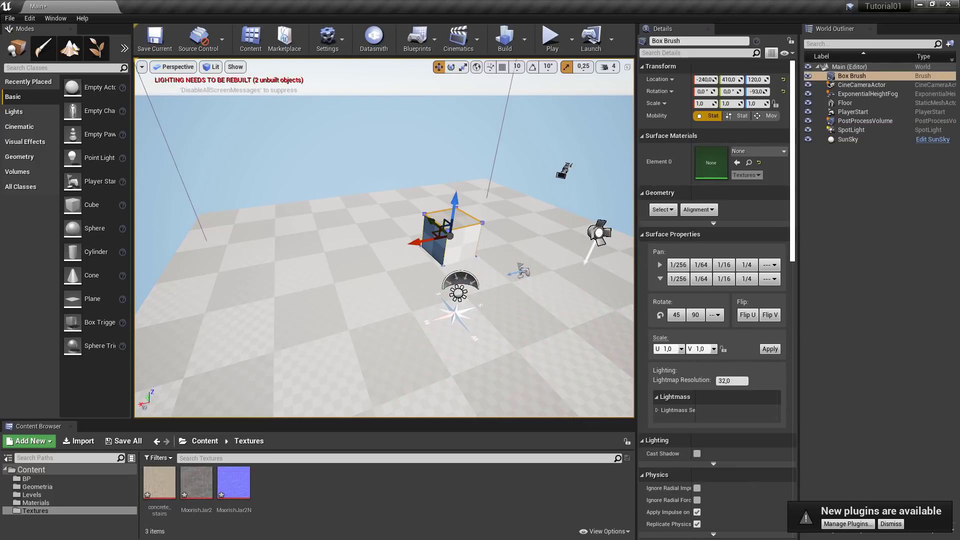
{"action": "right_click_drag", "start_coordinate": [434, 223], "coordinate": [443, 264]}
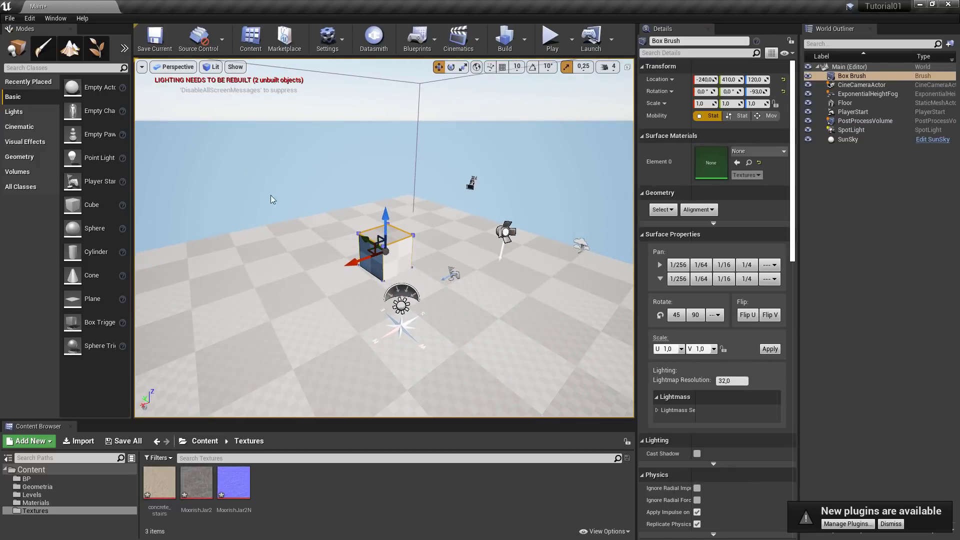
{"action": "left_click", "coordinate": [56, 19]}
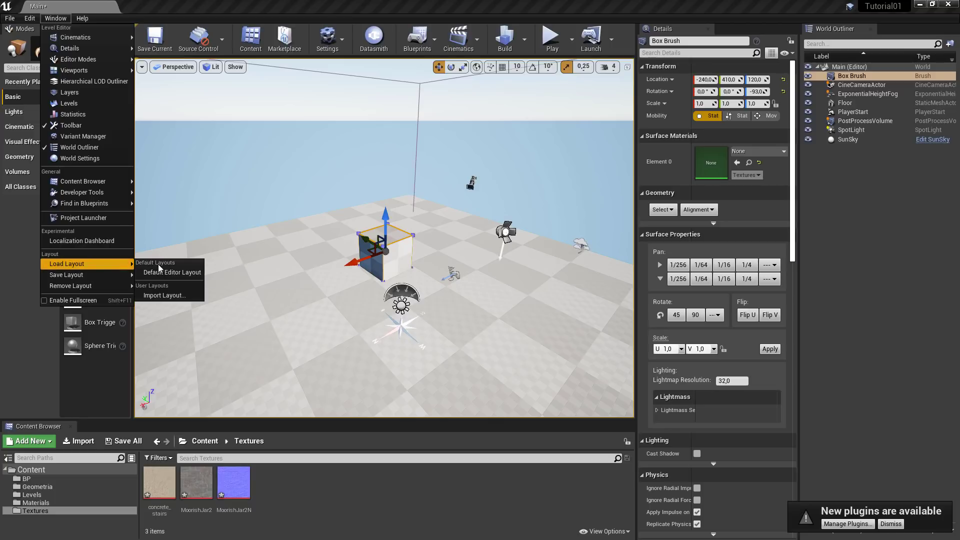
{"action": "left_click", "coordinate": [169, 272]}
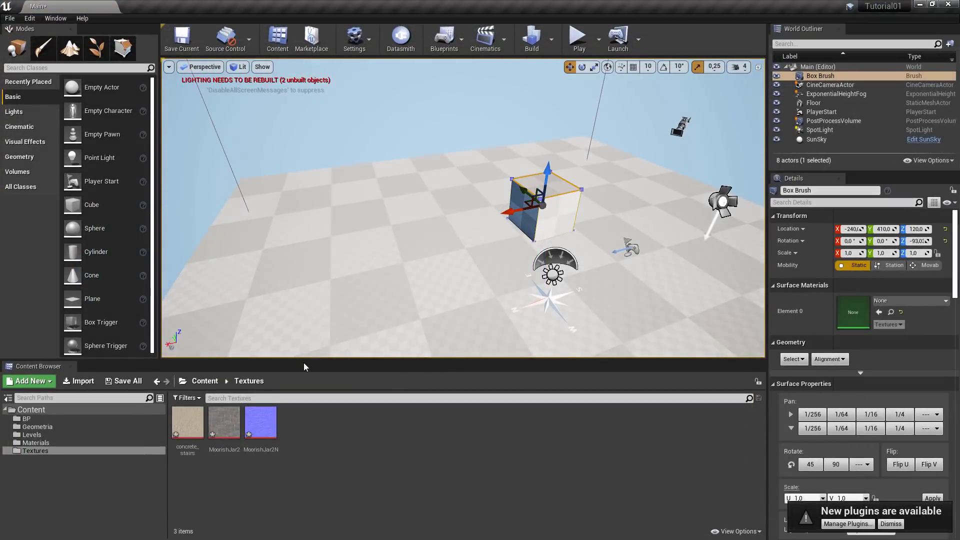
{"action": "left_click_drag", "start_coordinate": [305, 360], "coordinate": [307, 441]}
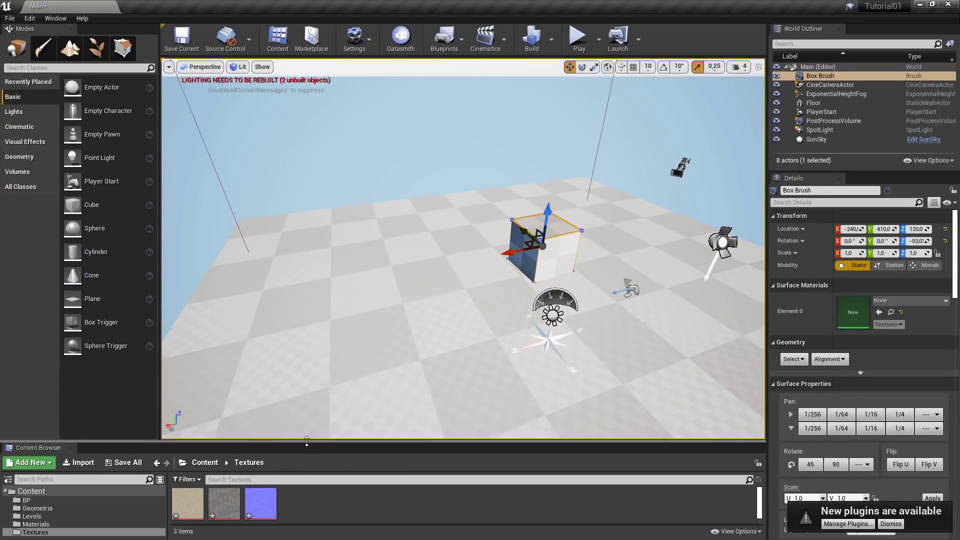
{"action": "left_click", "coordinate": [704, 331]}
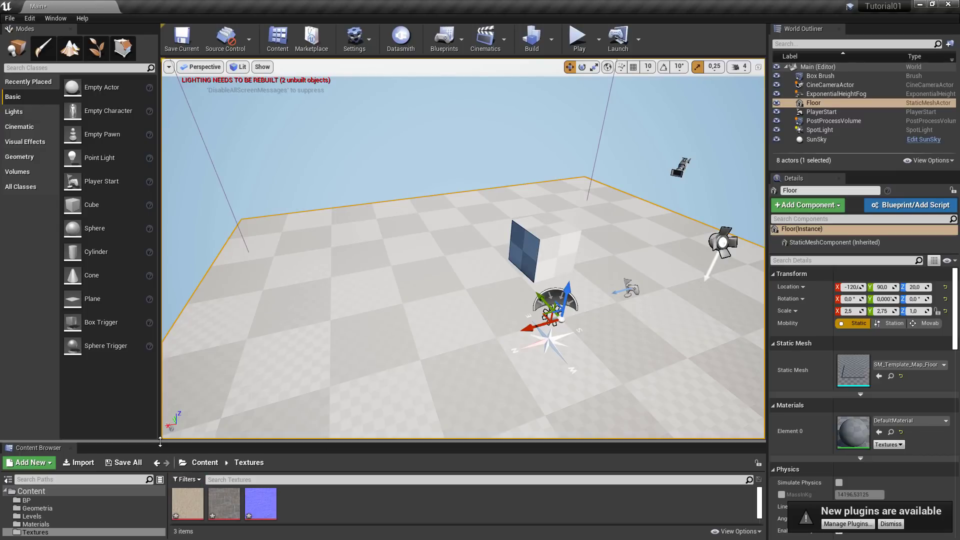
{"action": "left_click_drag", "start_coordinate": [168, 441], "coordinate": [170, 397]}
Select the Box Brush and view it from above with the whole floor in frame
{"action": "right_click_drag", "start_coordinate": [482, 222], "coordinate": [571, 233]}
{"action": "right_click", "coordinate": [465, 199]}
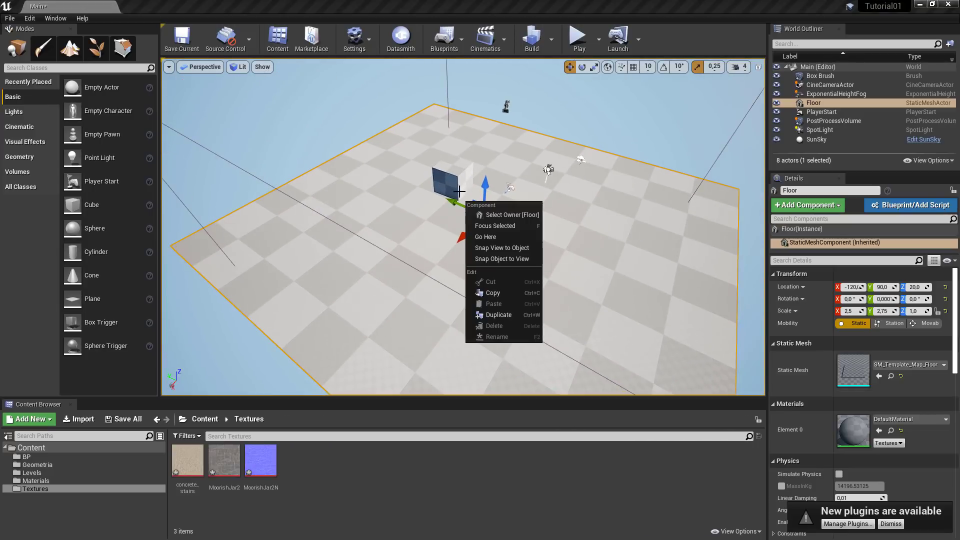
{"action": "left_click", "coordinate": [437, 176]}
{"action": "mouse_move", "coordinate": [436, 175]}
{"action": "right_mouse_down"}
{"action": "mouse_move", "coordinate": [440, 165]}
{"action": "mouse_move", "coordinate": [457, 170]}
{"action": "right_mouse_up"}
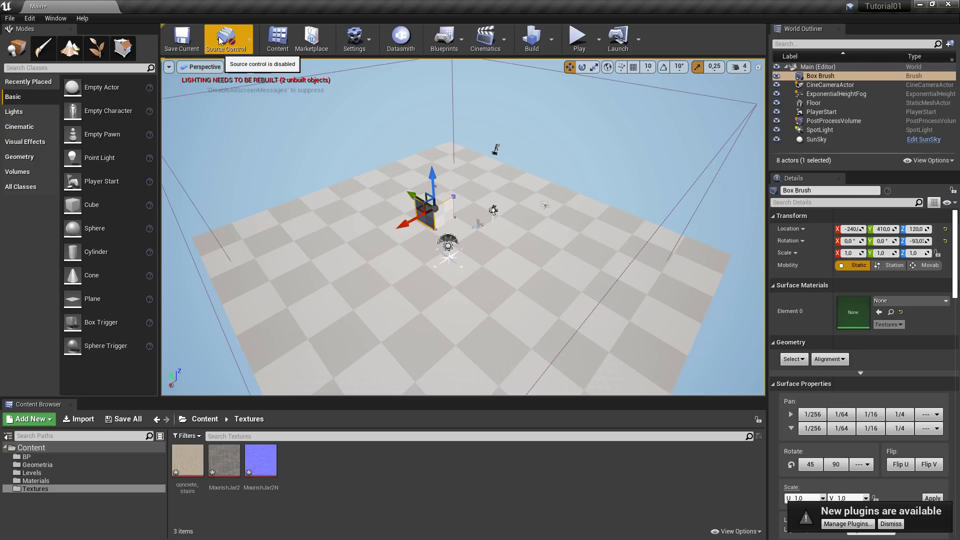
Clear the actor selection and compare the quick settings for selection, scalability and snapping with the editor's configuration entries
{"action": "left_click", "coordinate": [281, 42]}
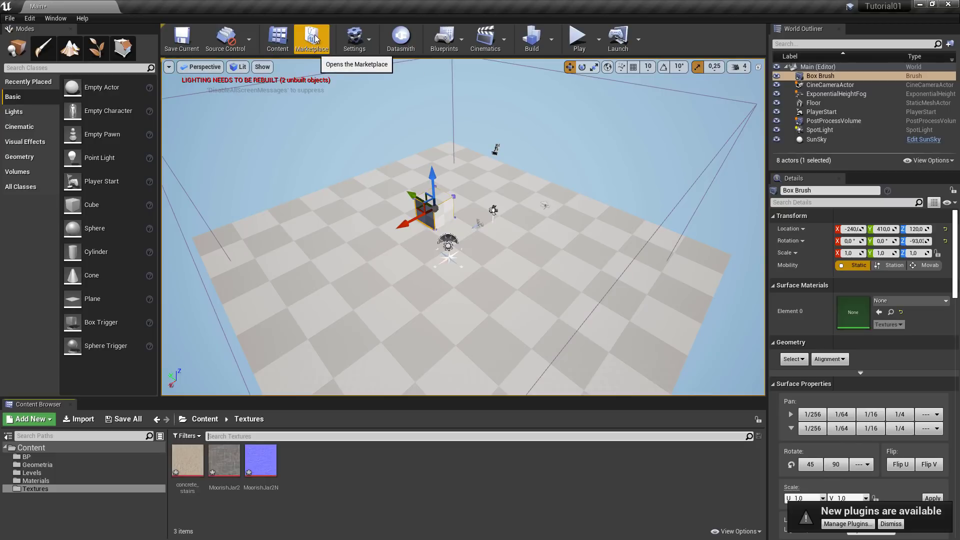
{"action": "left_click", "coordinate": [357, 41]}
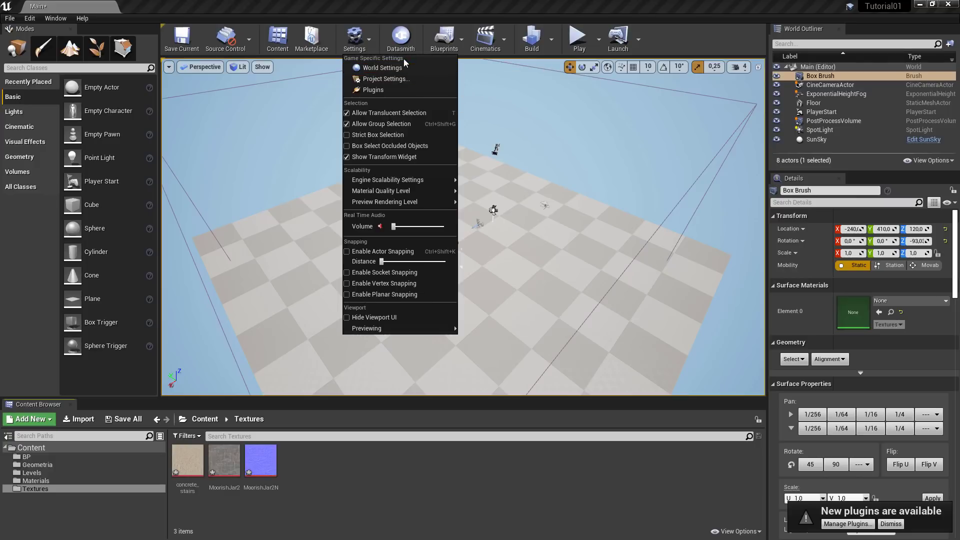
{"action": "left_click", "coordinate": [555, 145]}
{"action": "left_click", "coordinate": [353, 44]}
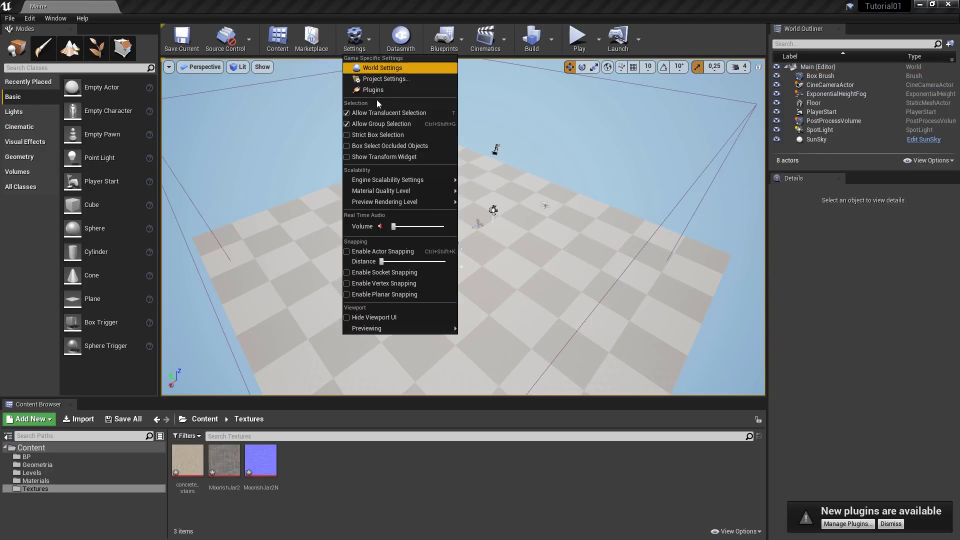
{"action": "left_click", "coordinate": [367, 34]}
{"action": "left_click", "coordinate": [30, 18]}
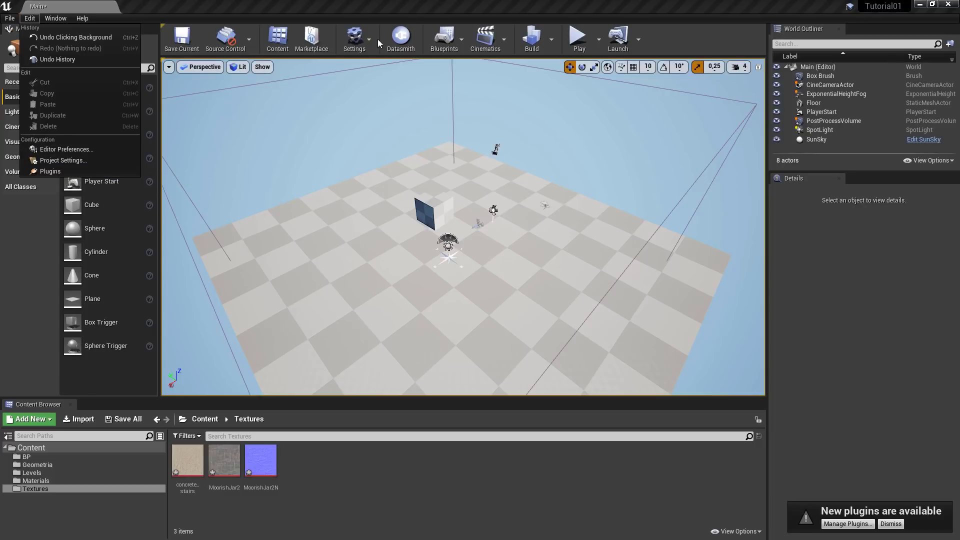
{"action": "left_click", "coordinate": [357, 37]}
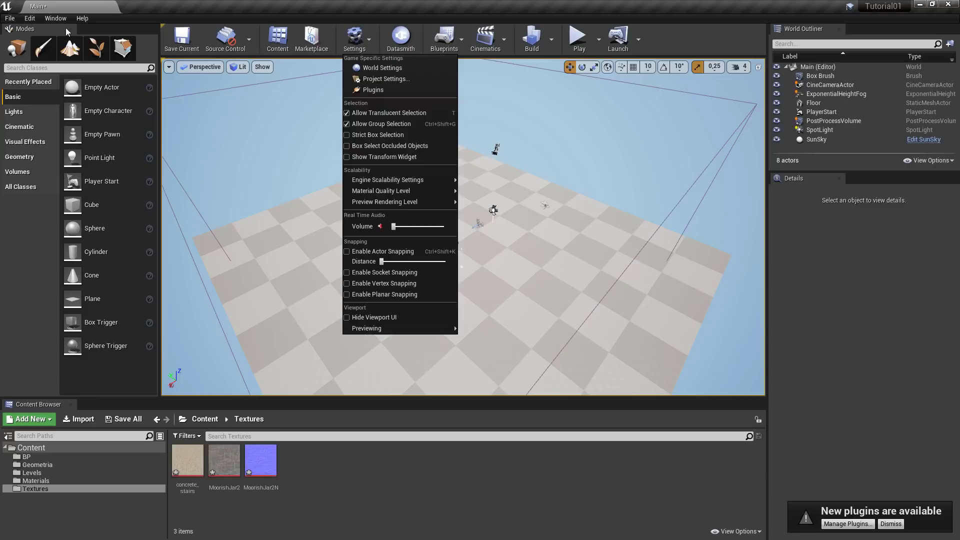
{"action": "left_click", "coordinate": [32, 19]}
Open the Editor Preferences to view the General - Appearance page, and close the window
{"action": "left_click", "coordinate": [31, 19]}
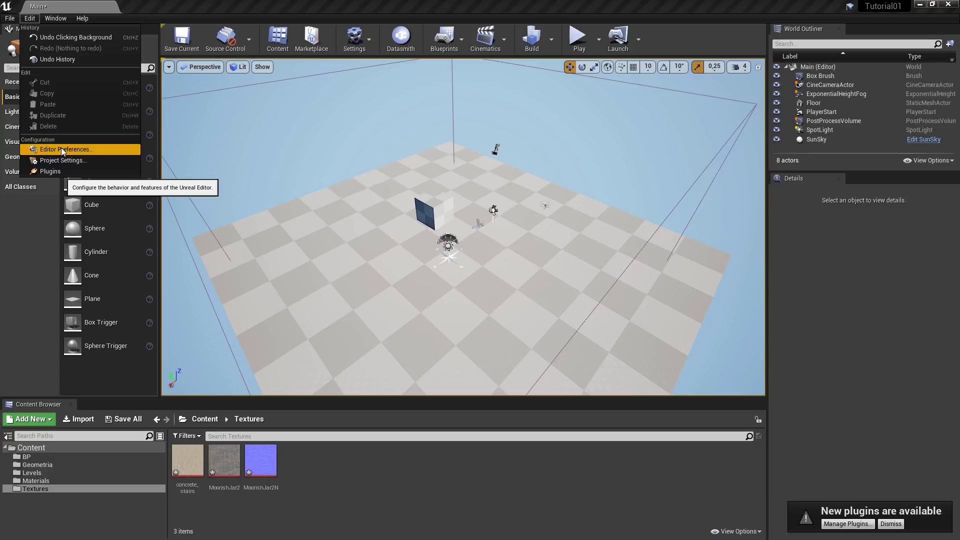
{"action": "left_click", "coordinate": [61, 148]}
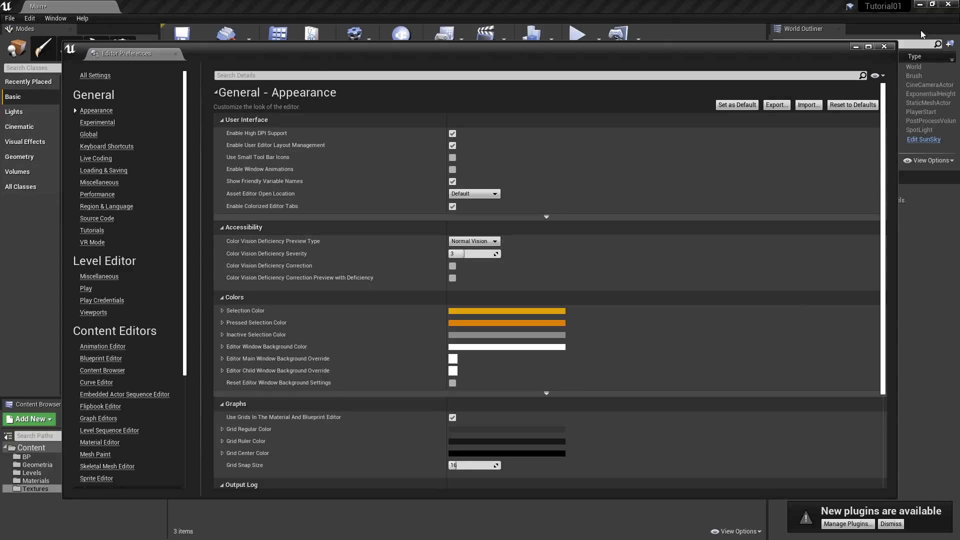
{"action": "left_click", "coordinate": [884, 46]}
Open the Project Settings to view the Project - Description page, and close the window
{"action": "left_click", "coordinate": [30, 18]}
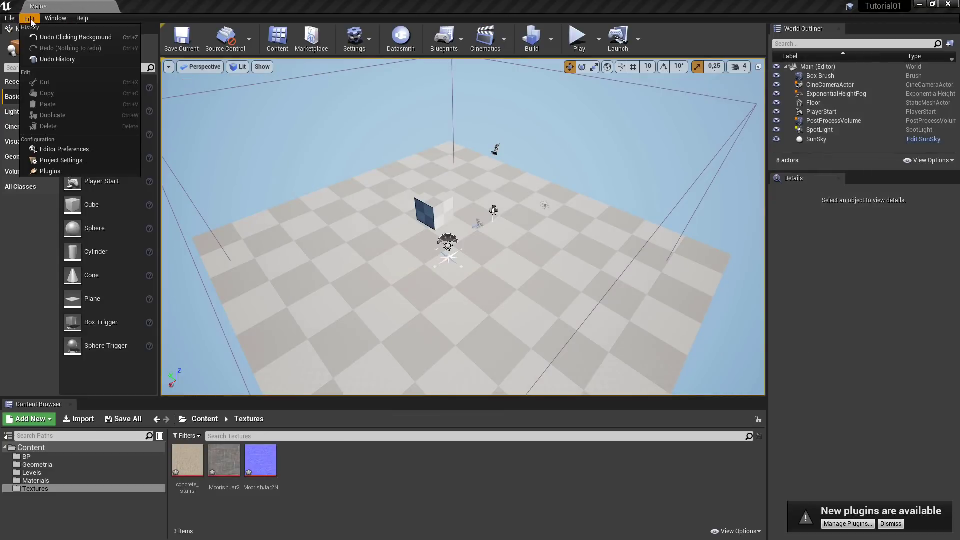
{"action": "left_click", "coordinate": [50, 163]}
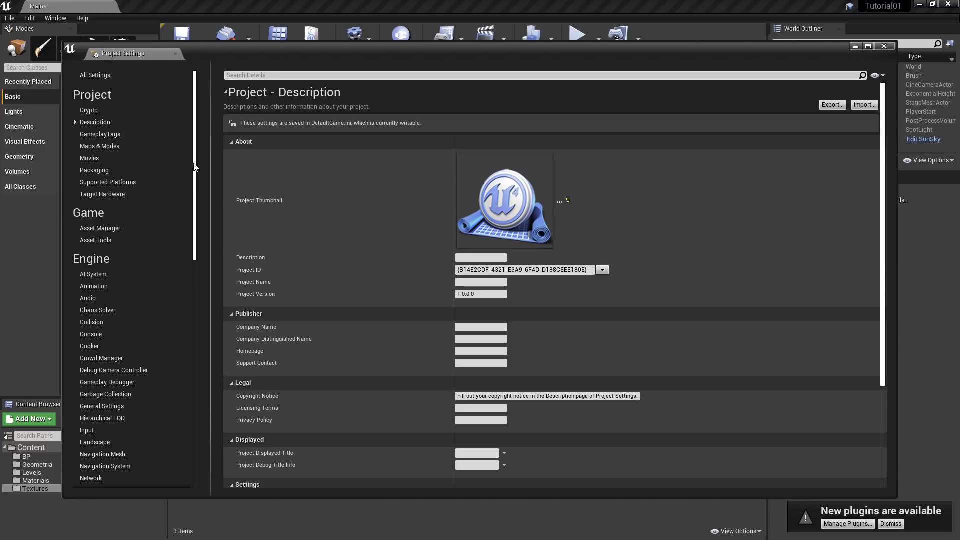
{"action": "left_click_drag", "start_coordinate": [194, 164], "coordinate": [229, 115]}
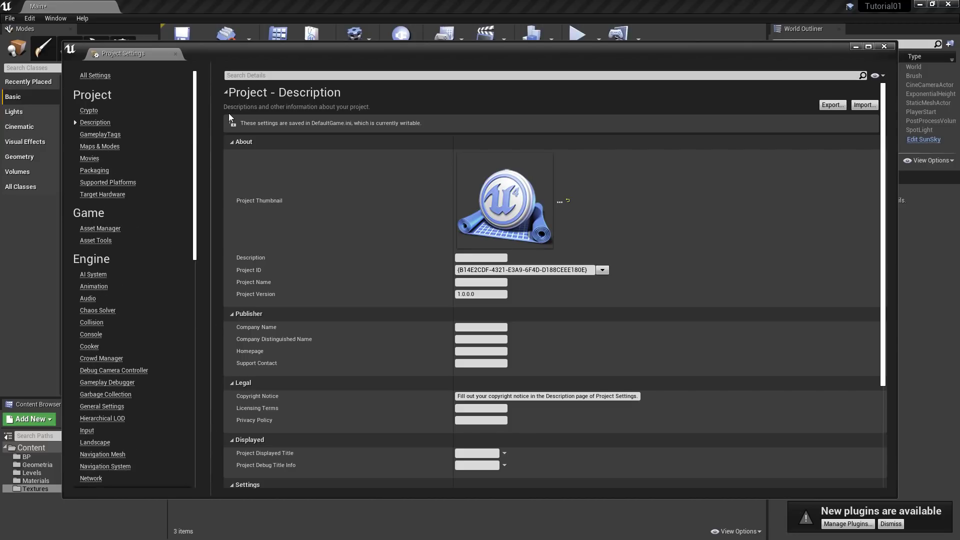
{"action": "left_click", "coordinate": [884, 47]}
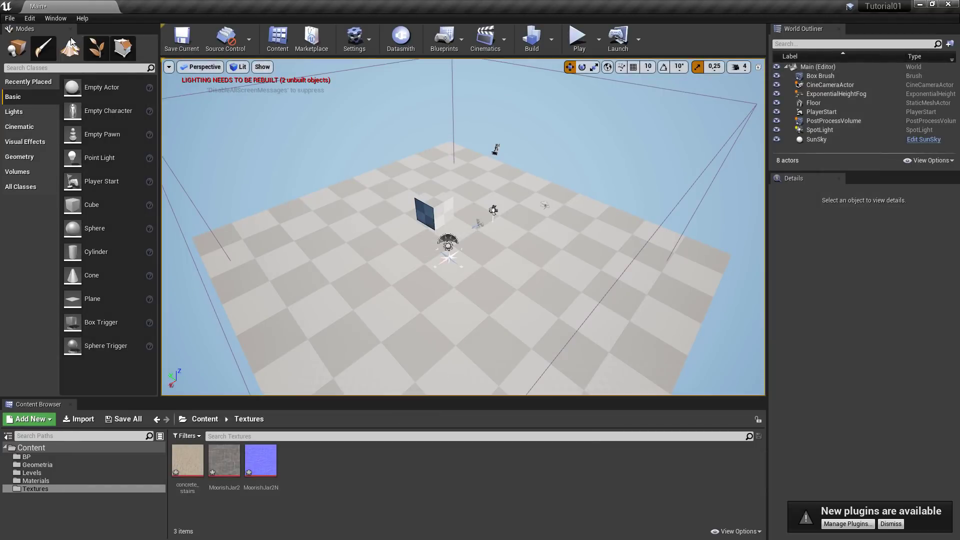
Show the World Settings panel alongside the Details panel
{"action": "left_click", "coordinate": [30, 18]}
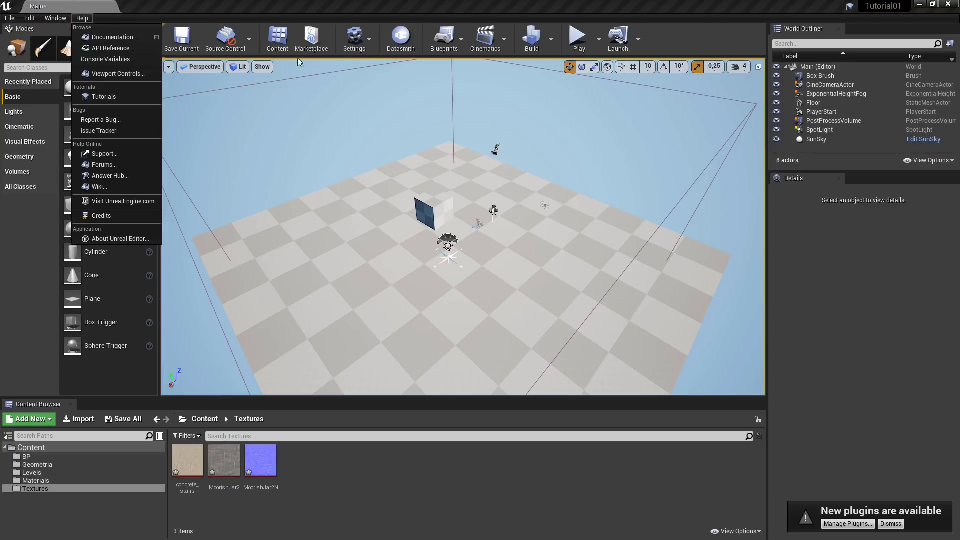
{"action": "left_click", "coordinate": [359, 40]}
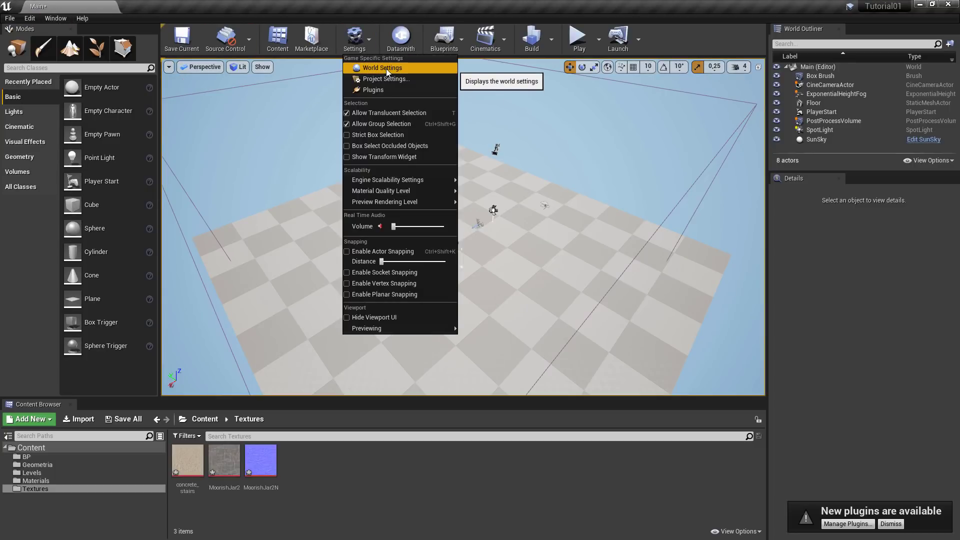
{"action": "left_click", "coordinate": [352, 46]}
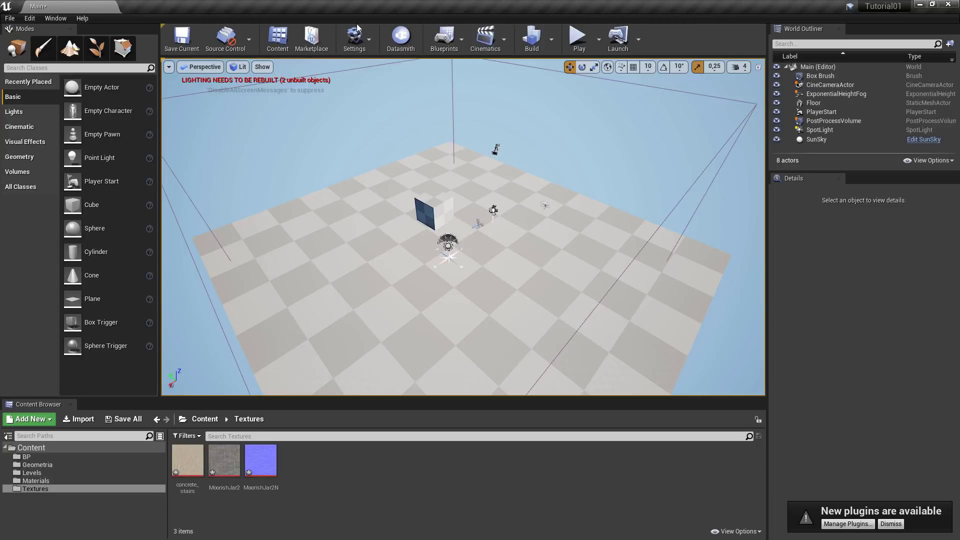
{"action": "left_click", "coordinate": [346, 47]}
{"action": "left_click", "coordinate": [50, 19]}
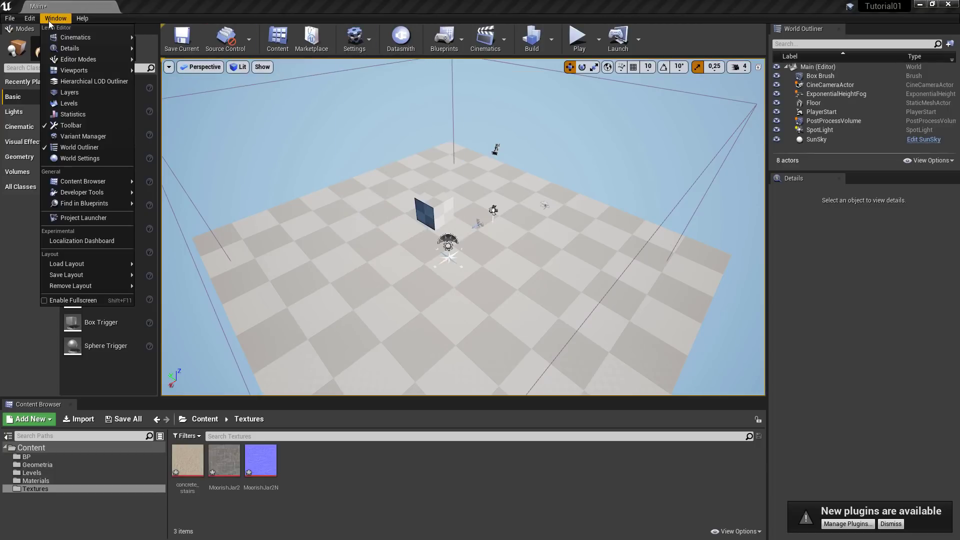
{"action": "left_click", "coordinate": [76, 163]}
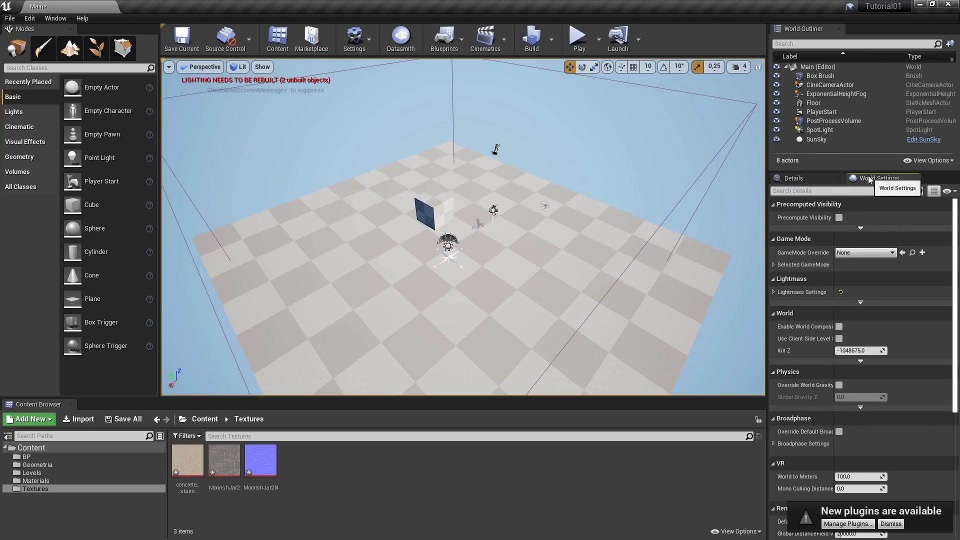
Bring the Details panel back to the front and show the properties of the Spot Light, followed by those of the Floor
{"action": "left_click", "coordinate": [809, 178]}
{"action": "left_click", "coordinate": [814, 130]}
{"action": "left_click", "coordinate": [814, 104]}
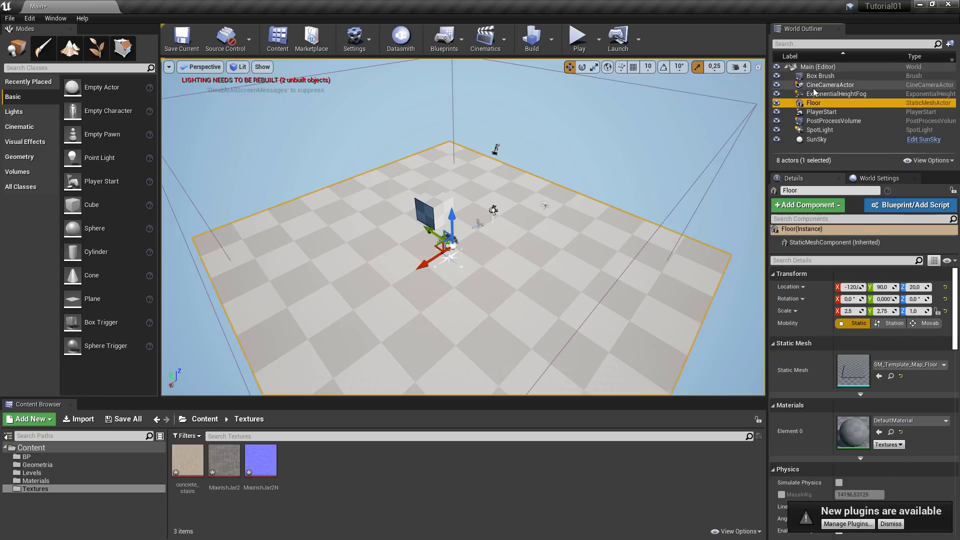
Select the Box Brush, view the World Settings from another viewpoint, and bring the Details panel back to the front
{"action": "left_click", "coordinate": [814, 86]}
{"action": "left_click", "coordinate": [814, 77]}
{"action": "left_click", "coordinate": [876, 180]}
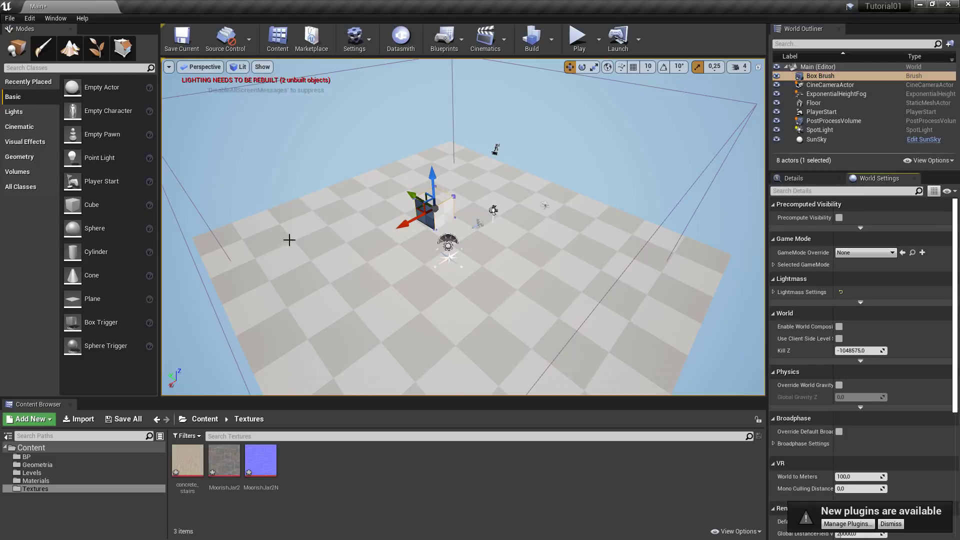
{"action": "right_click_drag", "start_coordinate": [563, 288], "coordinate": [511, 281]}
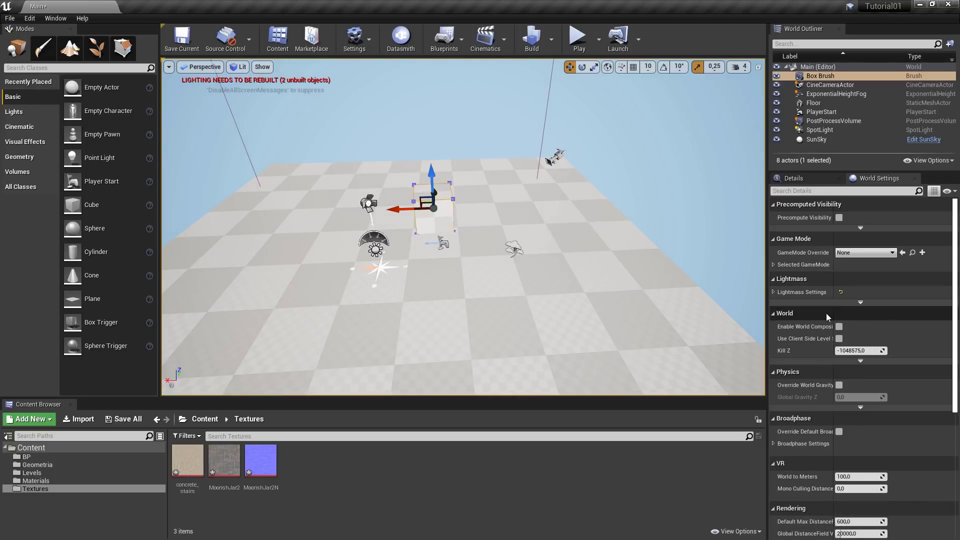
{"action": "left_click", "coordinate": [808, 181]}
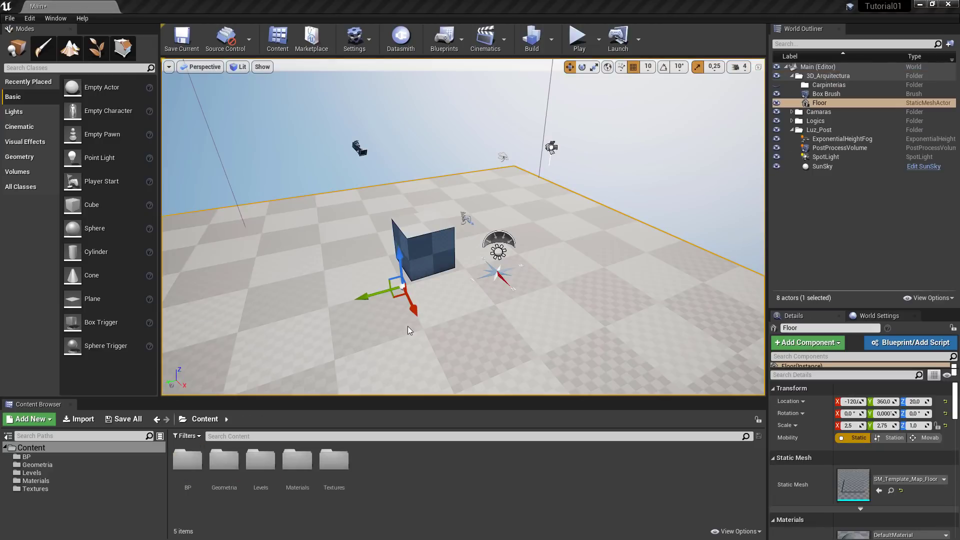
Open the Project Settings, browse the categories, view the Editor - Skeletal Mesh Simplification page, and close the window
{"action": "left_click", "coordinate": [30, 19]}
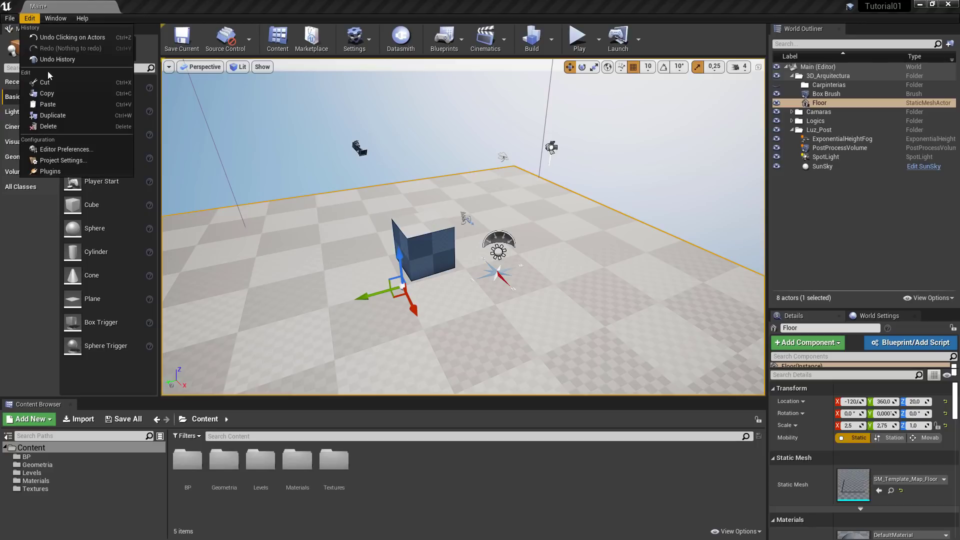
{"action": "left_click", "coordinate": [66, 160]}
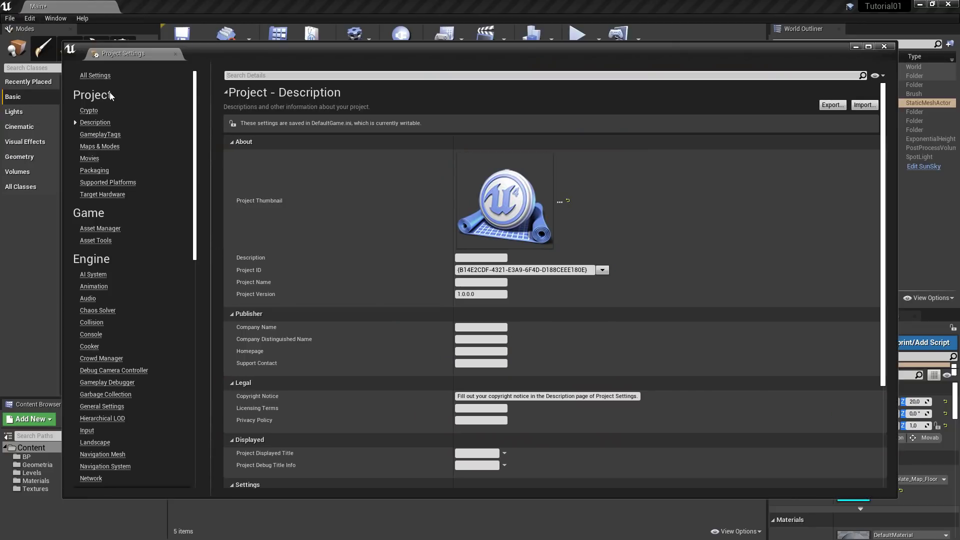
{"action": "scroll", "coordinate": [156, 252], "scroll_direction": "down", "scroll_amount": 15}
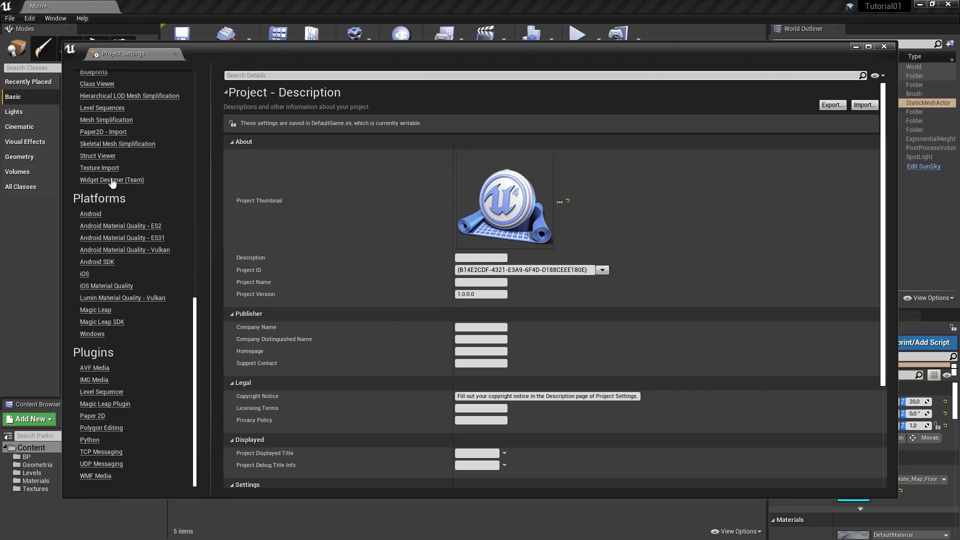
{"action": "left_click", "coordinate": [117, 144]}
{"action": "scroll", "coordinate": [129, 157], "scroll_direction": "up", "scroll_amount": 15}
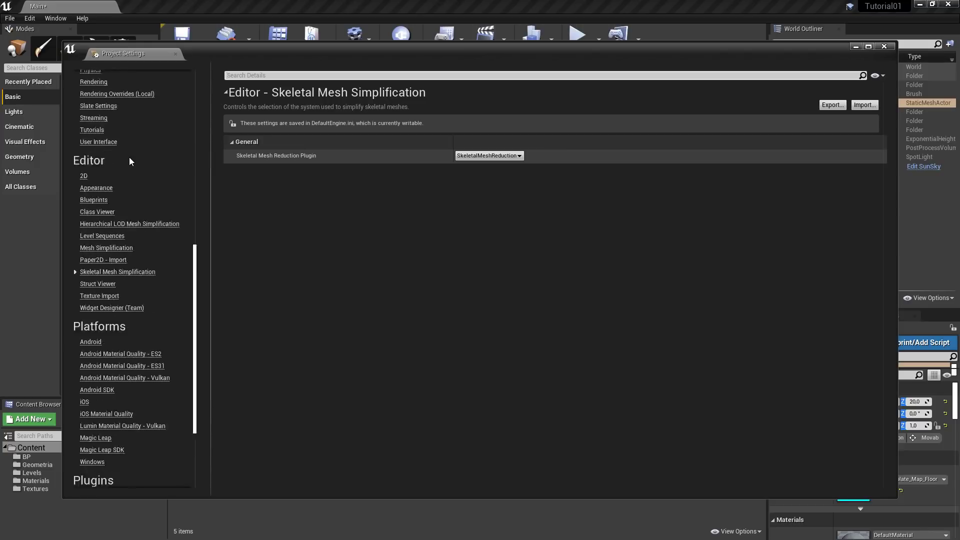
{"action": "left_click", "coordinate": [884, 48]}
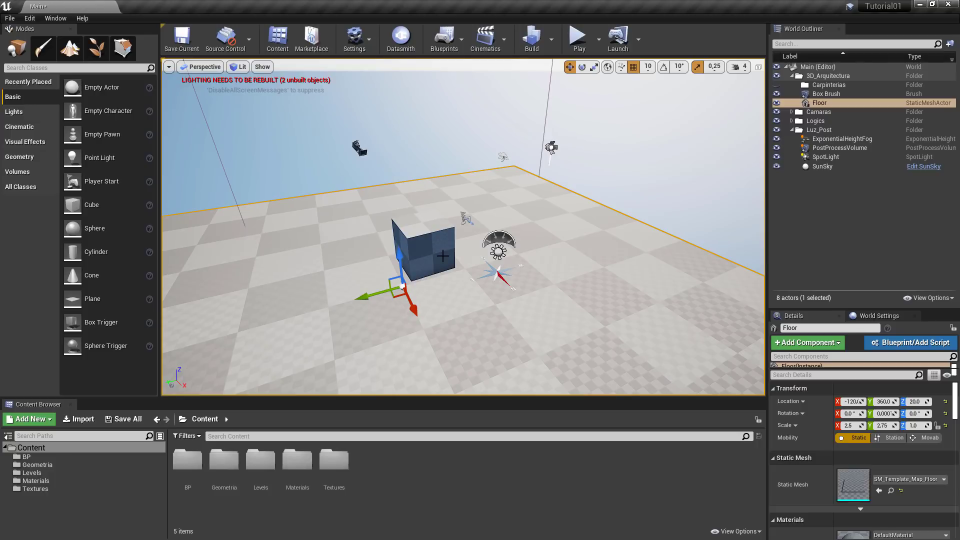
{"action": "left_click", "coordinate": [429, 226]}
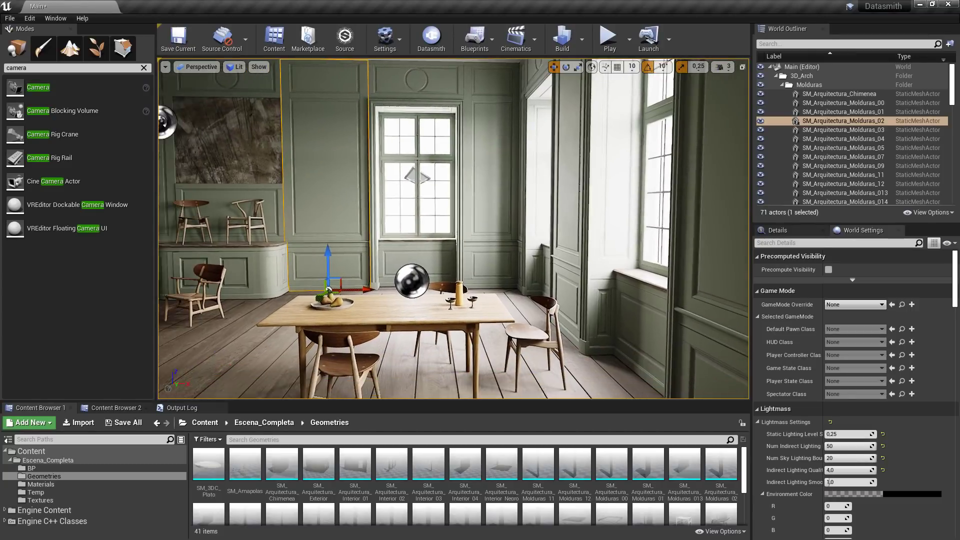
Play the furnished interior level of the Datasmith project and switch the preview to full screen
{"action": "right_click_drag", "start_coordinate": [464, 272], "coordinate": [449, 263]}
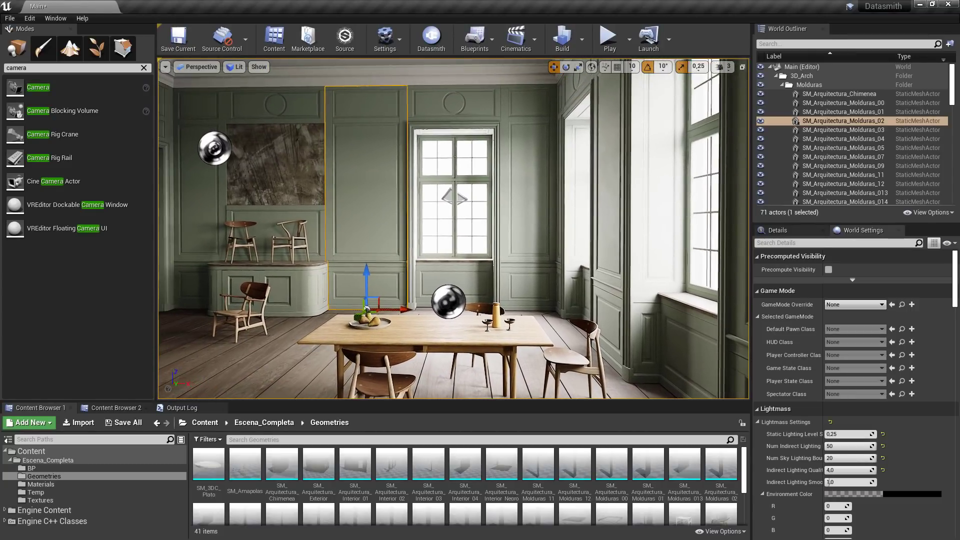
{"action": "left_click", "coordinate": [608, 36]}
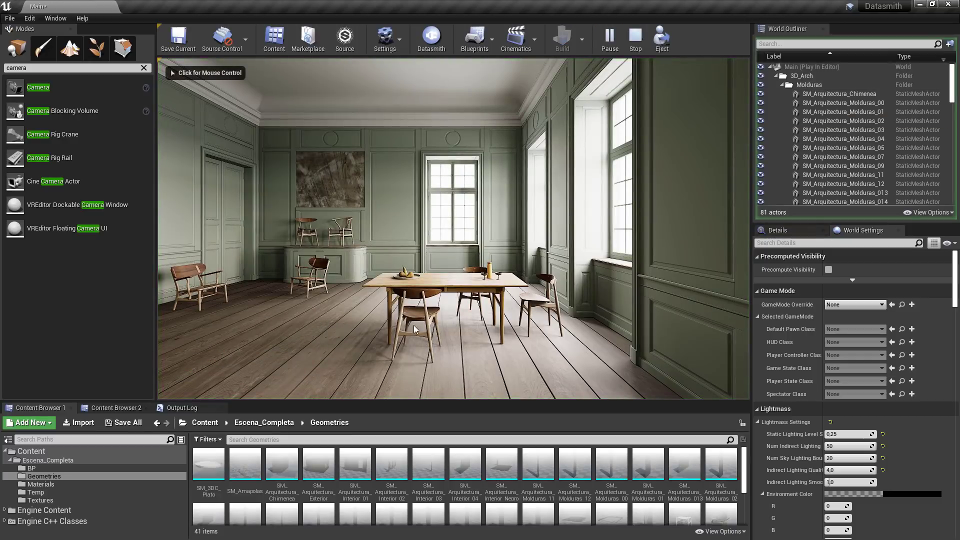
{"action": "key", "text": "F11"}
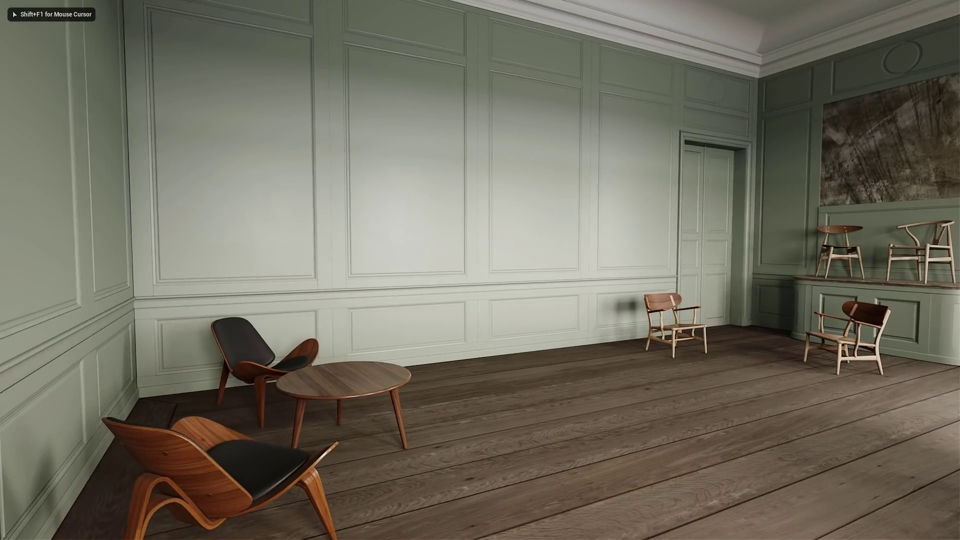
Walk through the room in play mode to examine the lounge chairs, windows and dining table up close
{"action": "key", "text": "w"}
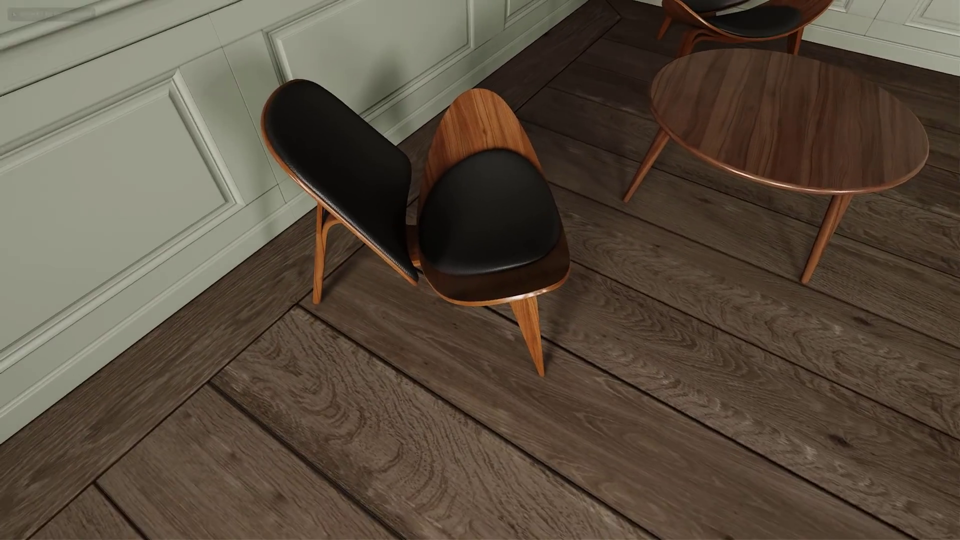
{"action": "key", "text": "w"}
{"action": "key", "text": "w"}
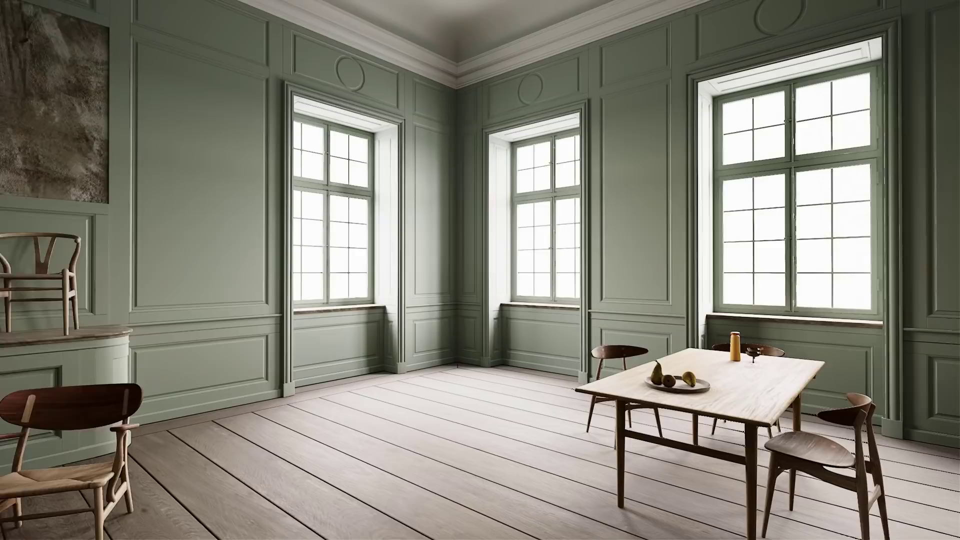
{"action": "key", "text": "w"}
{"action": "key", "text": "a"}
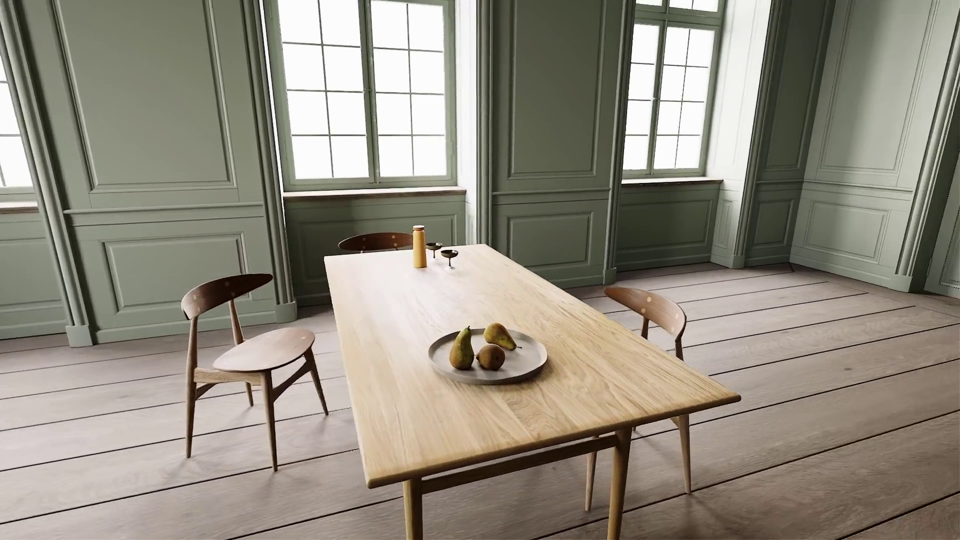
{"action": "key", "text": "s"}
{"action": "key", "text": "d"}
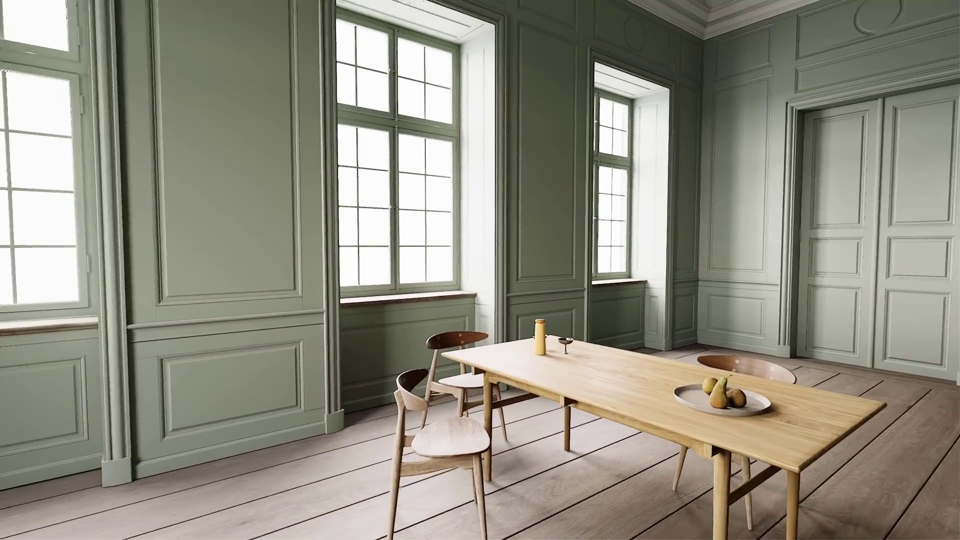